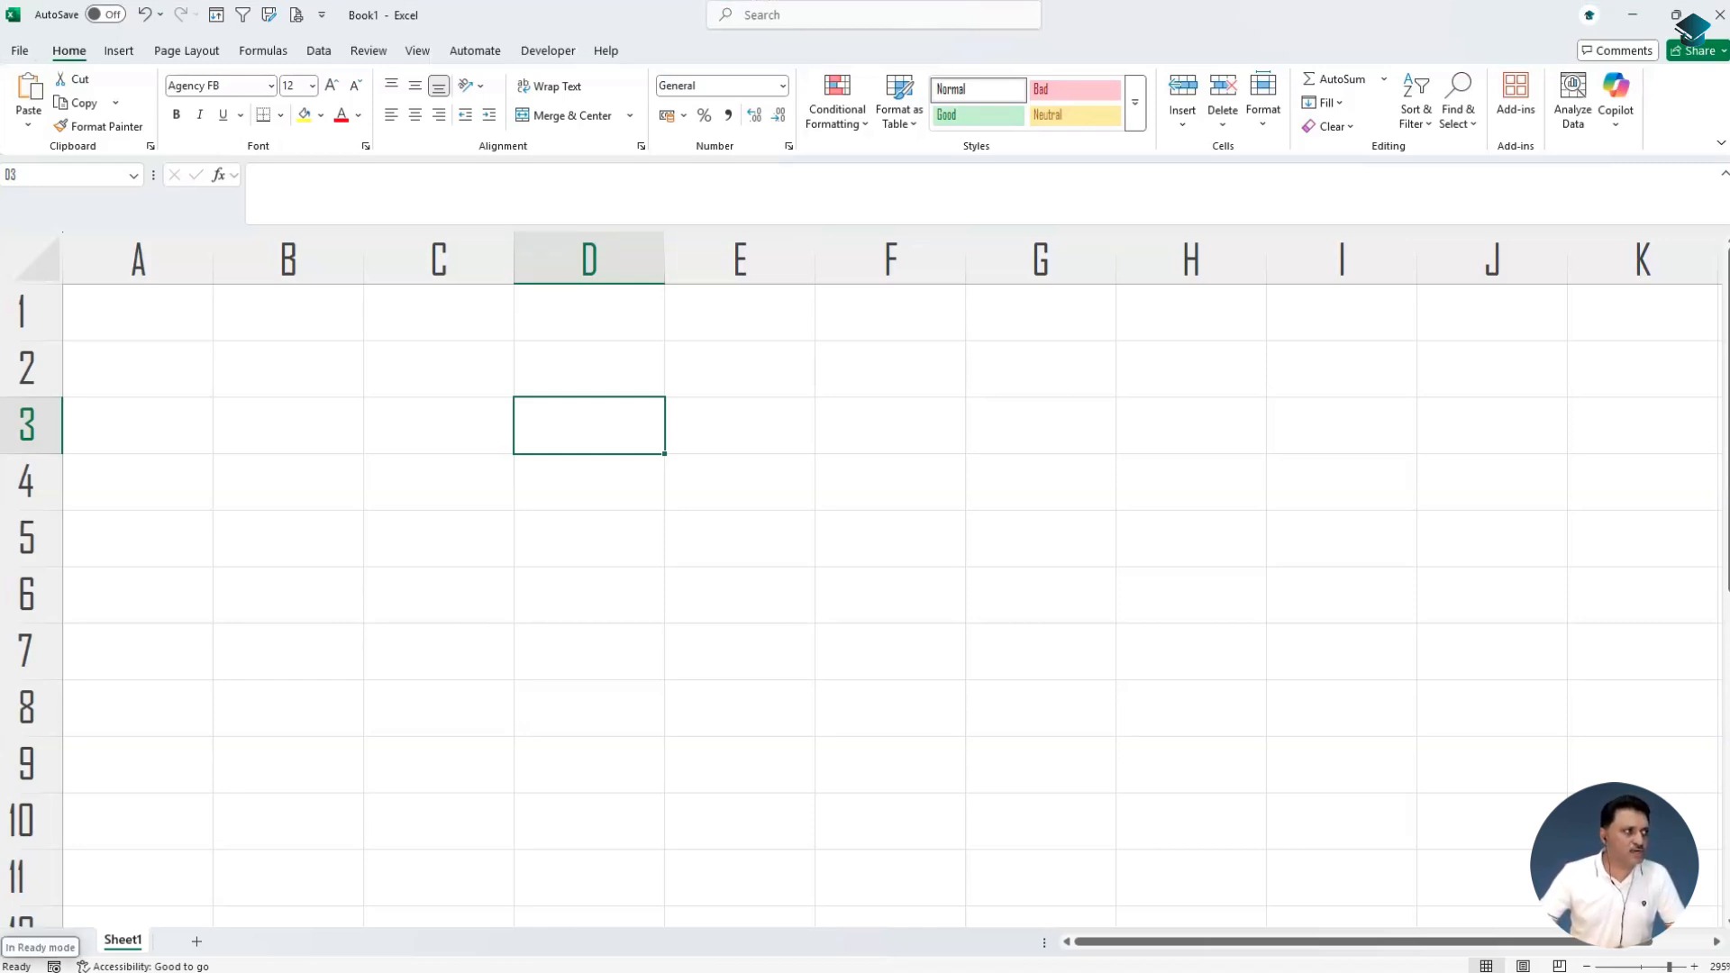
Switch to raw_extract.txt in the text editor and examine its date formats, pipe separators and transaction detail layout
key(alt+Tab)
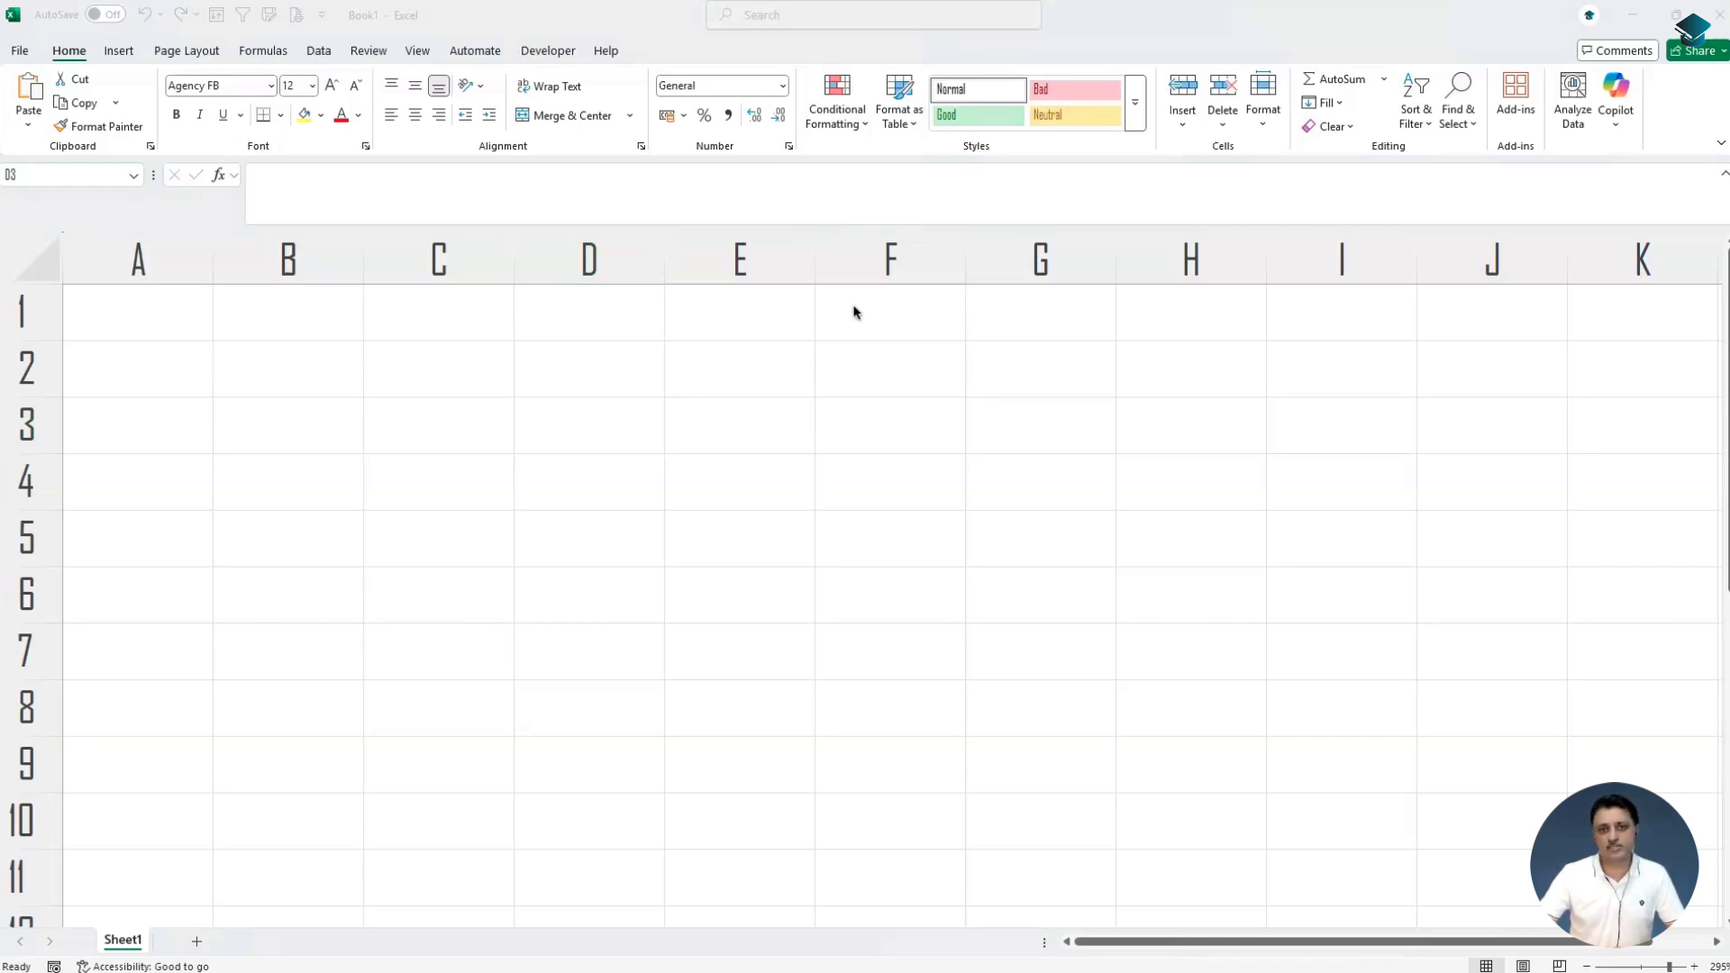
key(super+Tab)
drag(799, 519, 1289, 903)
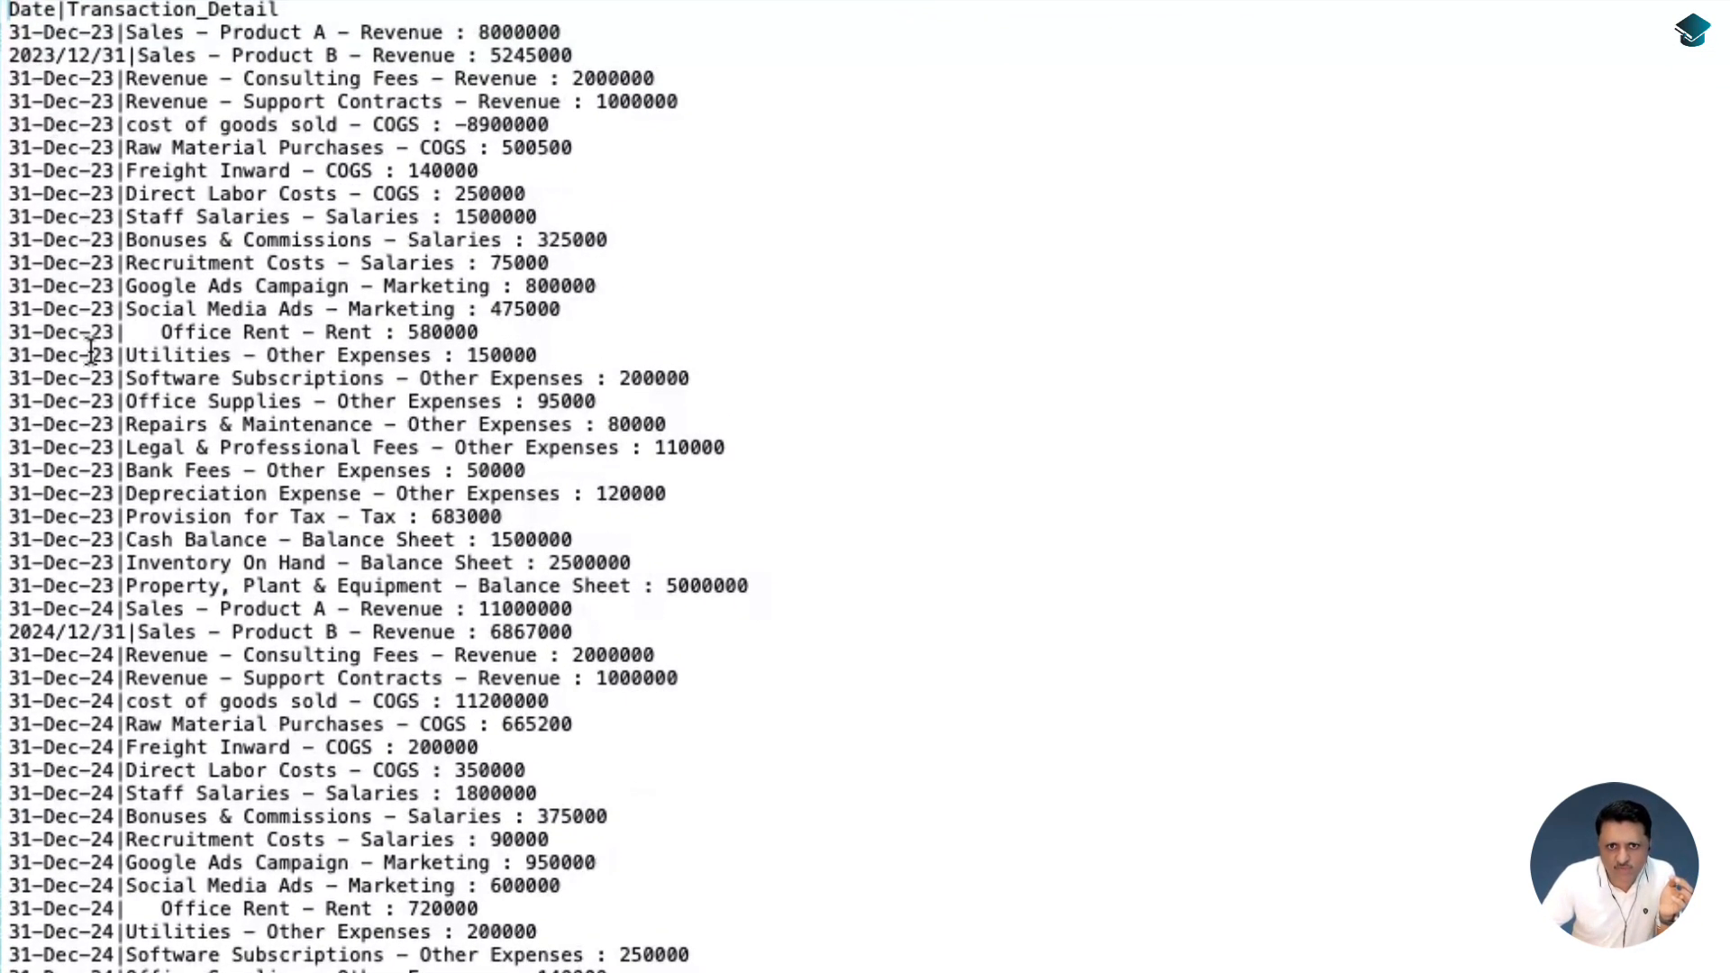
drag(36, 72, 629, 301)
click(630, 301)
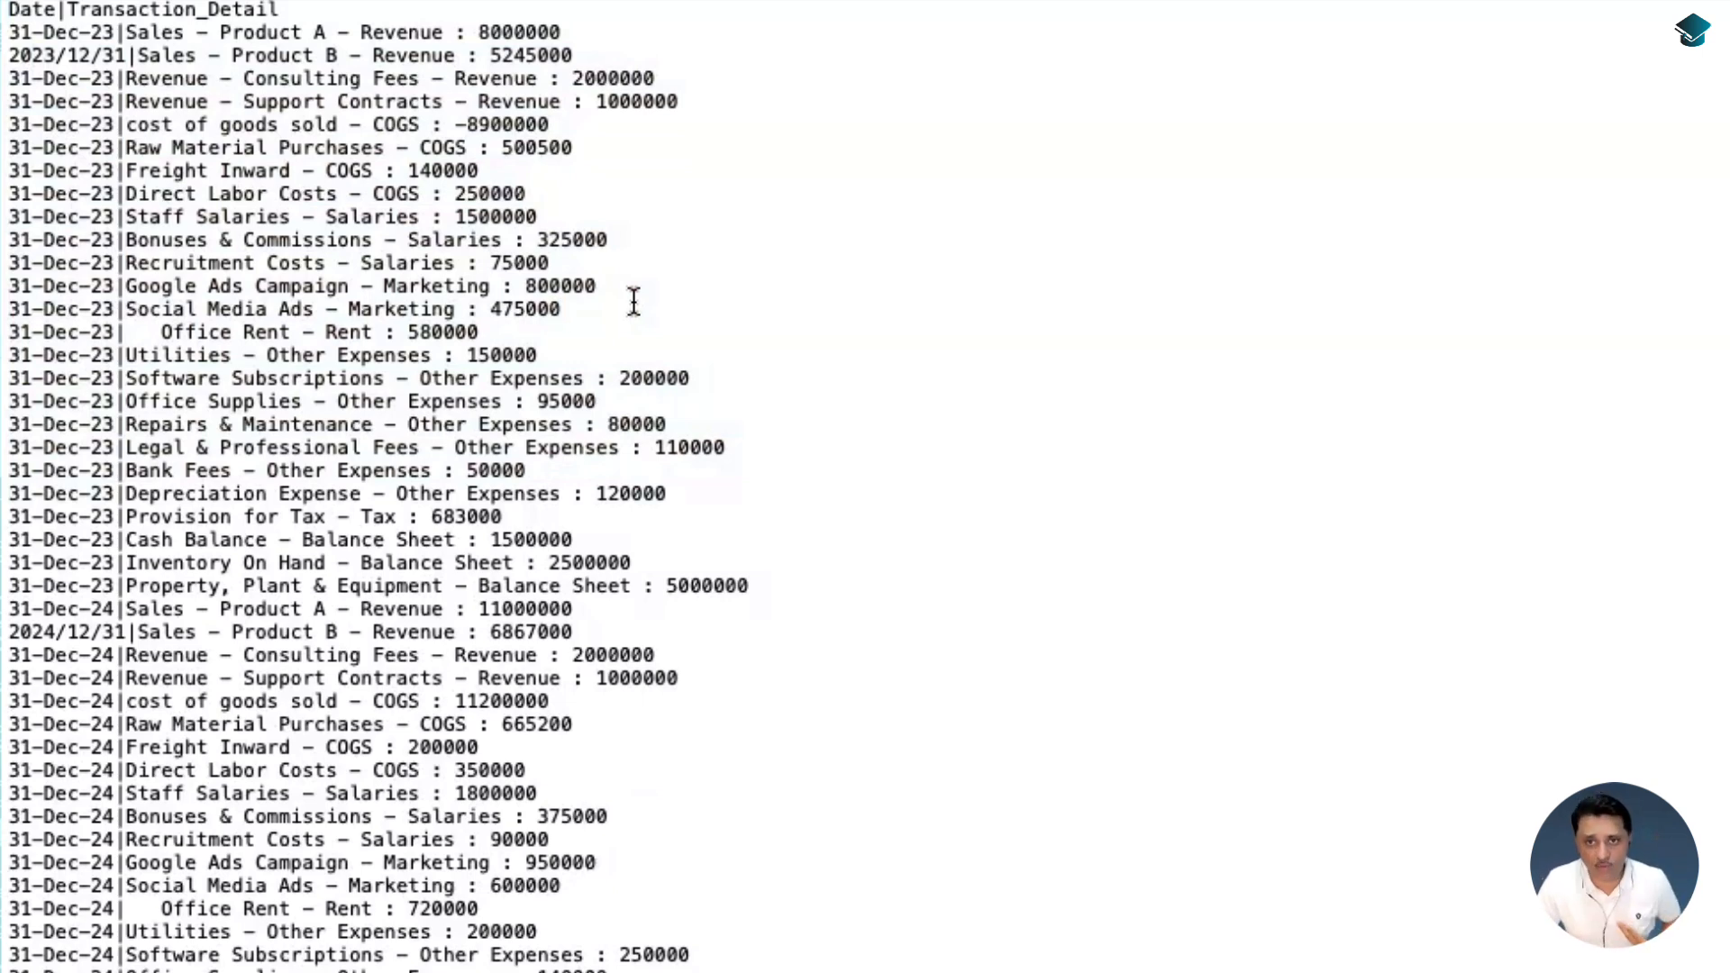
click(121, 99)
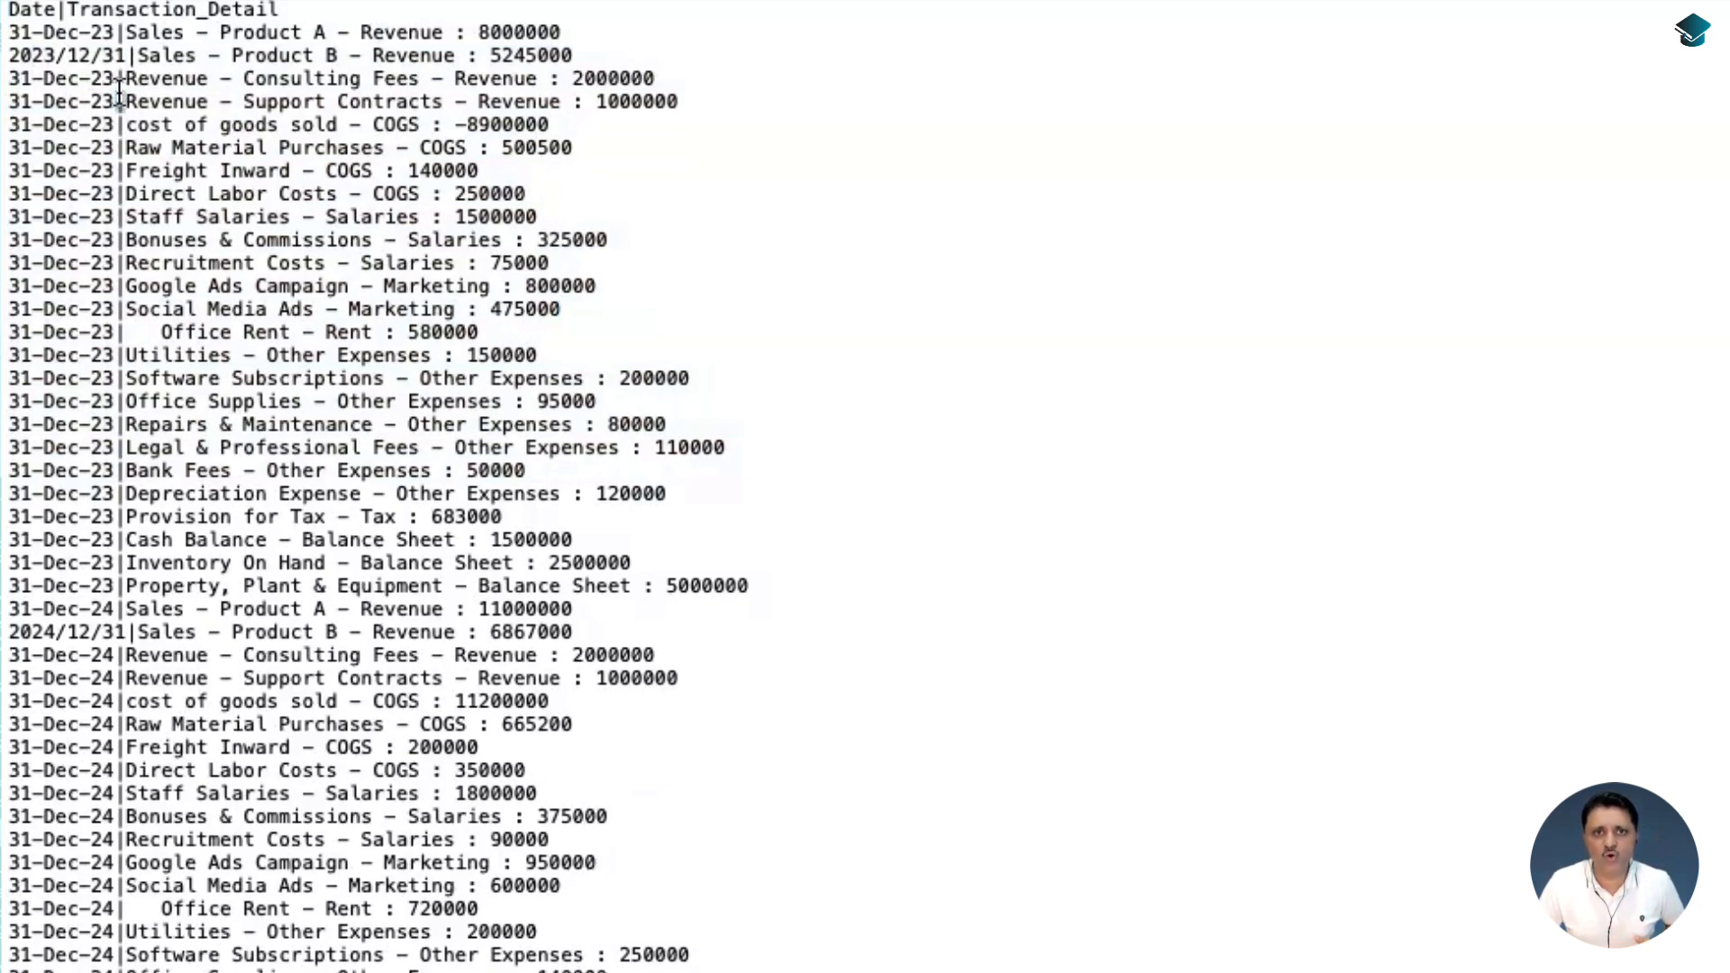
right_click(121, 101)
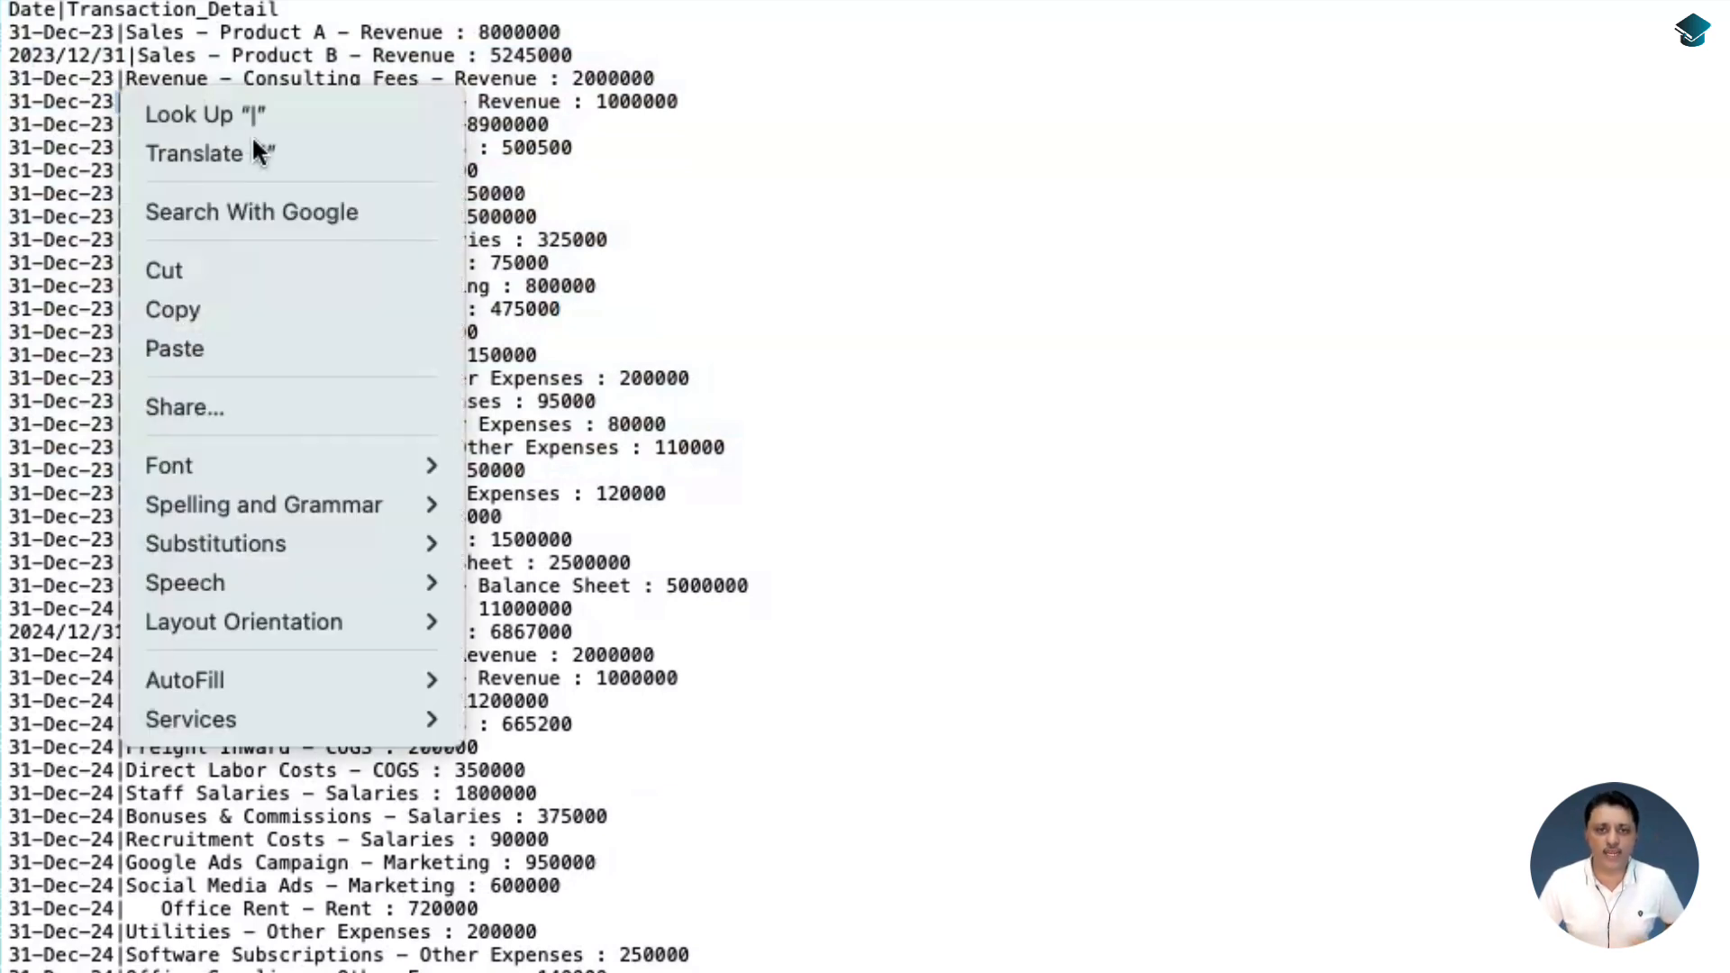
click(818, 198)
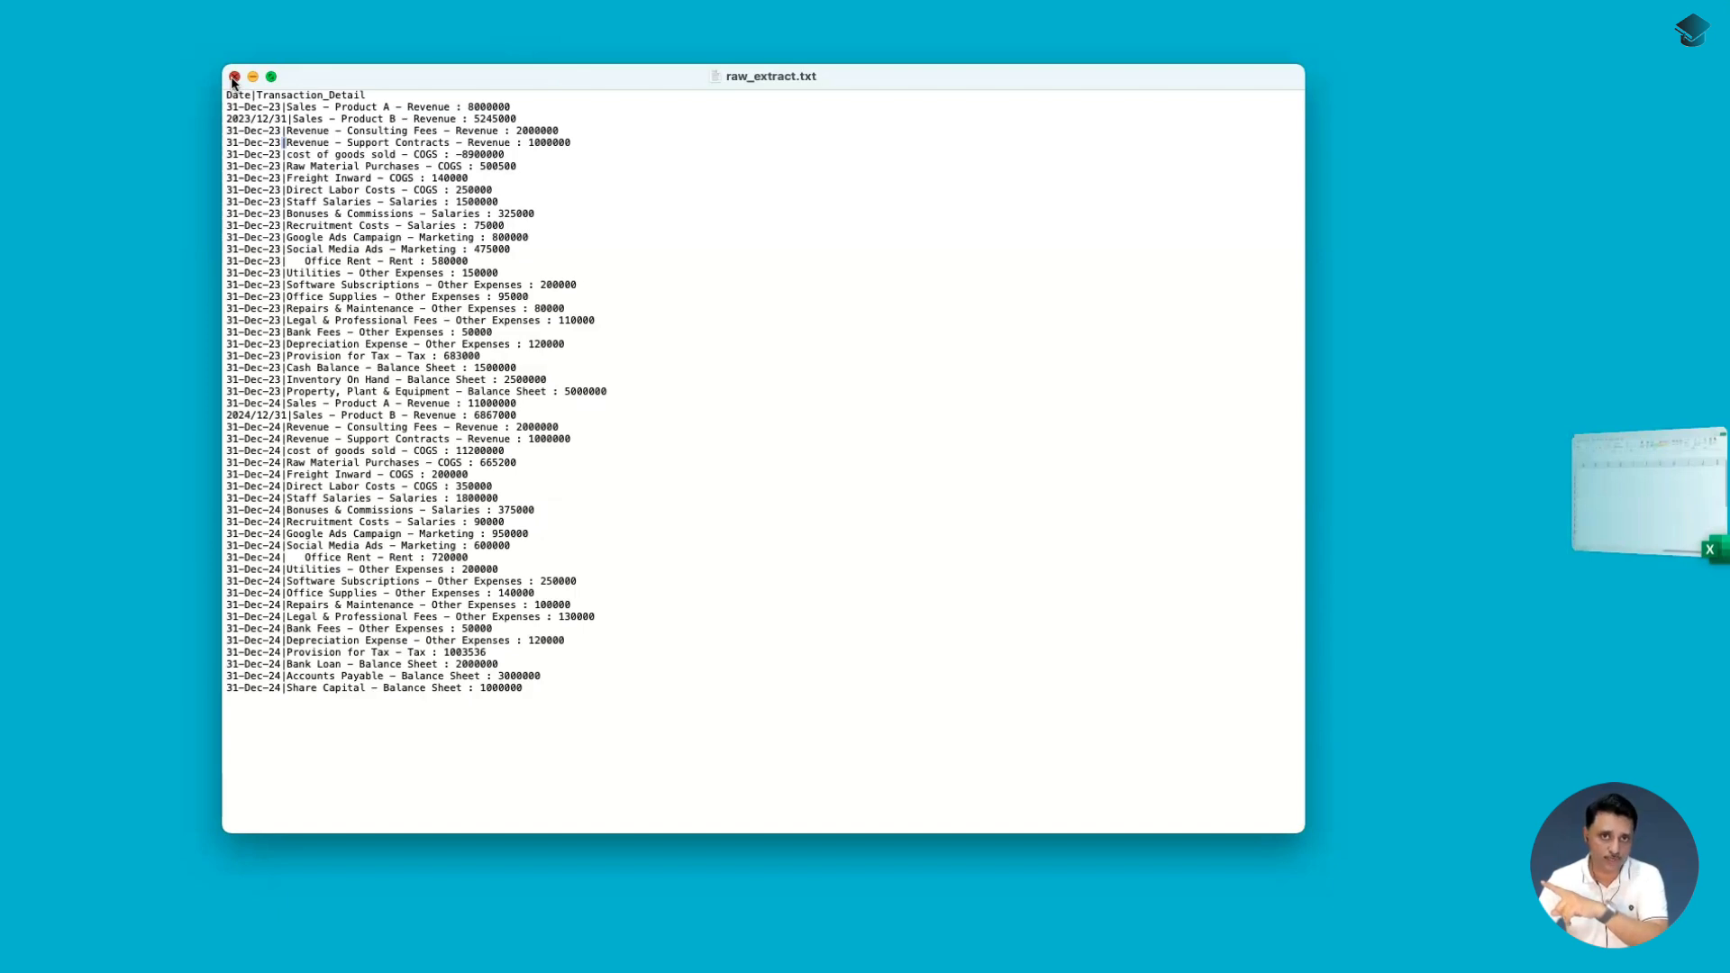
Switch back to Excel and browse to the Mac home Desktop folder to open a file from it
click(1619, 467)
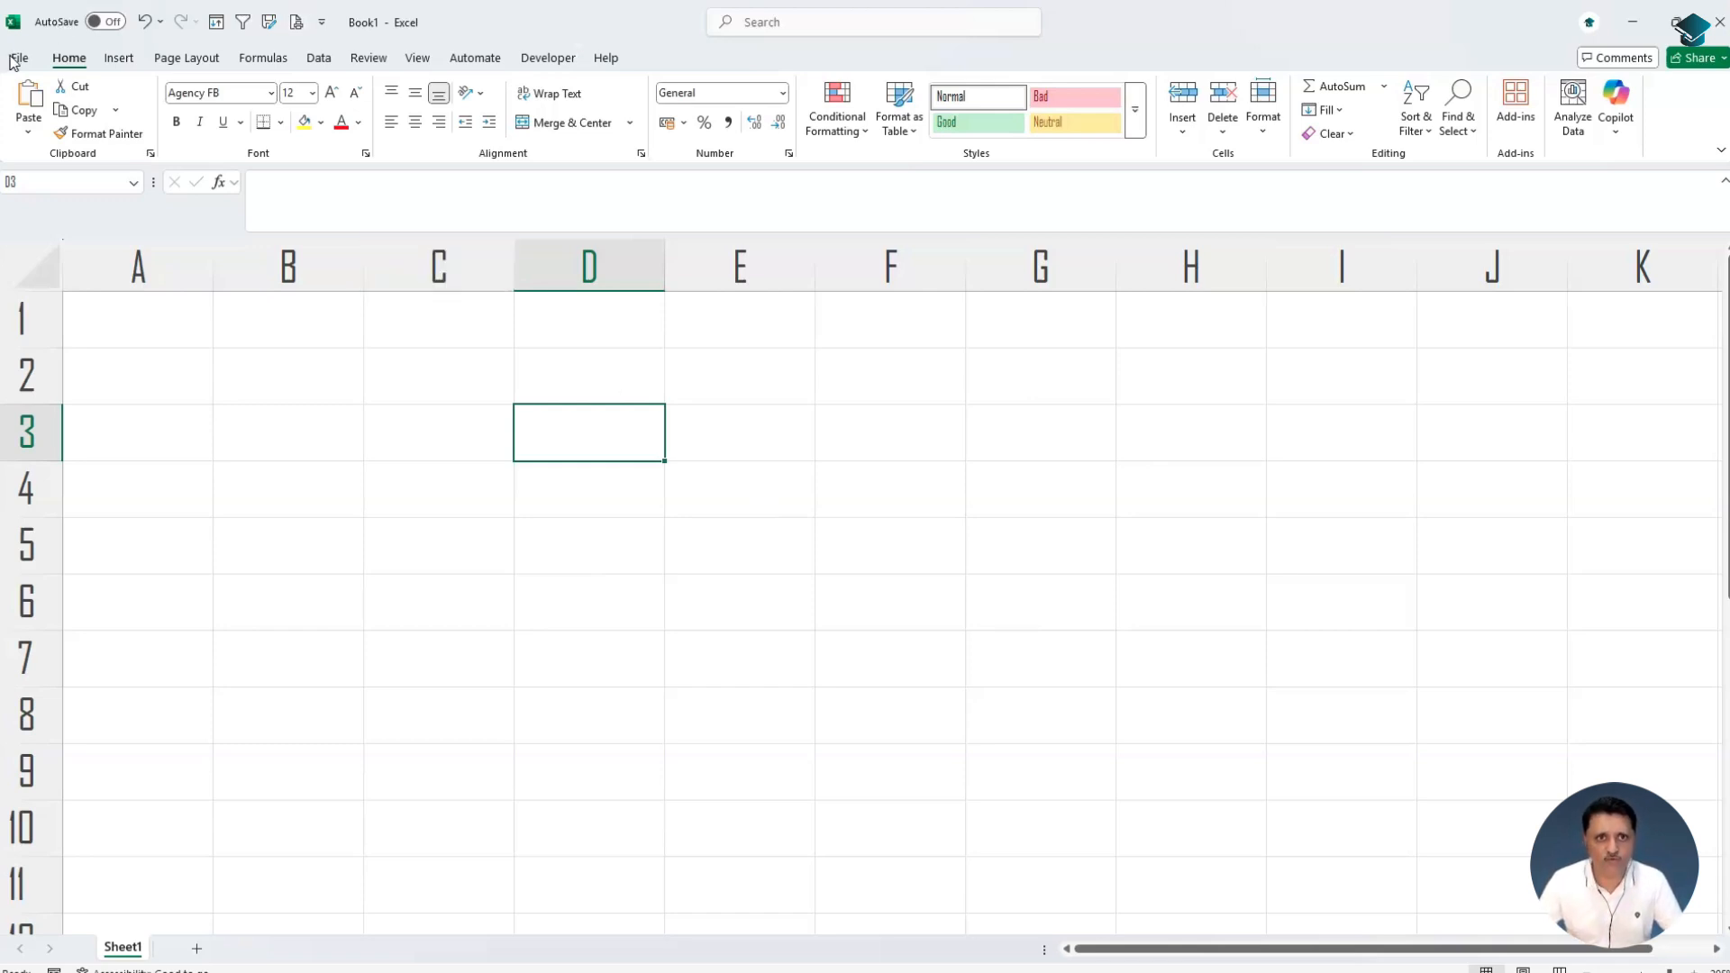
click(17, 59)
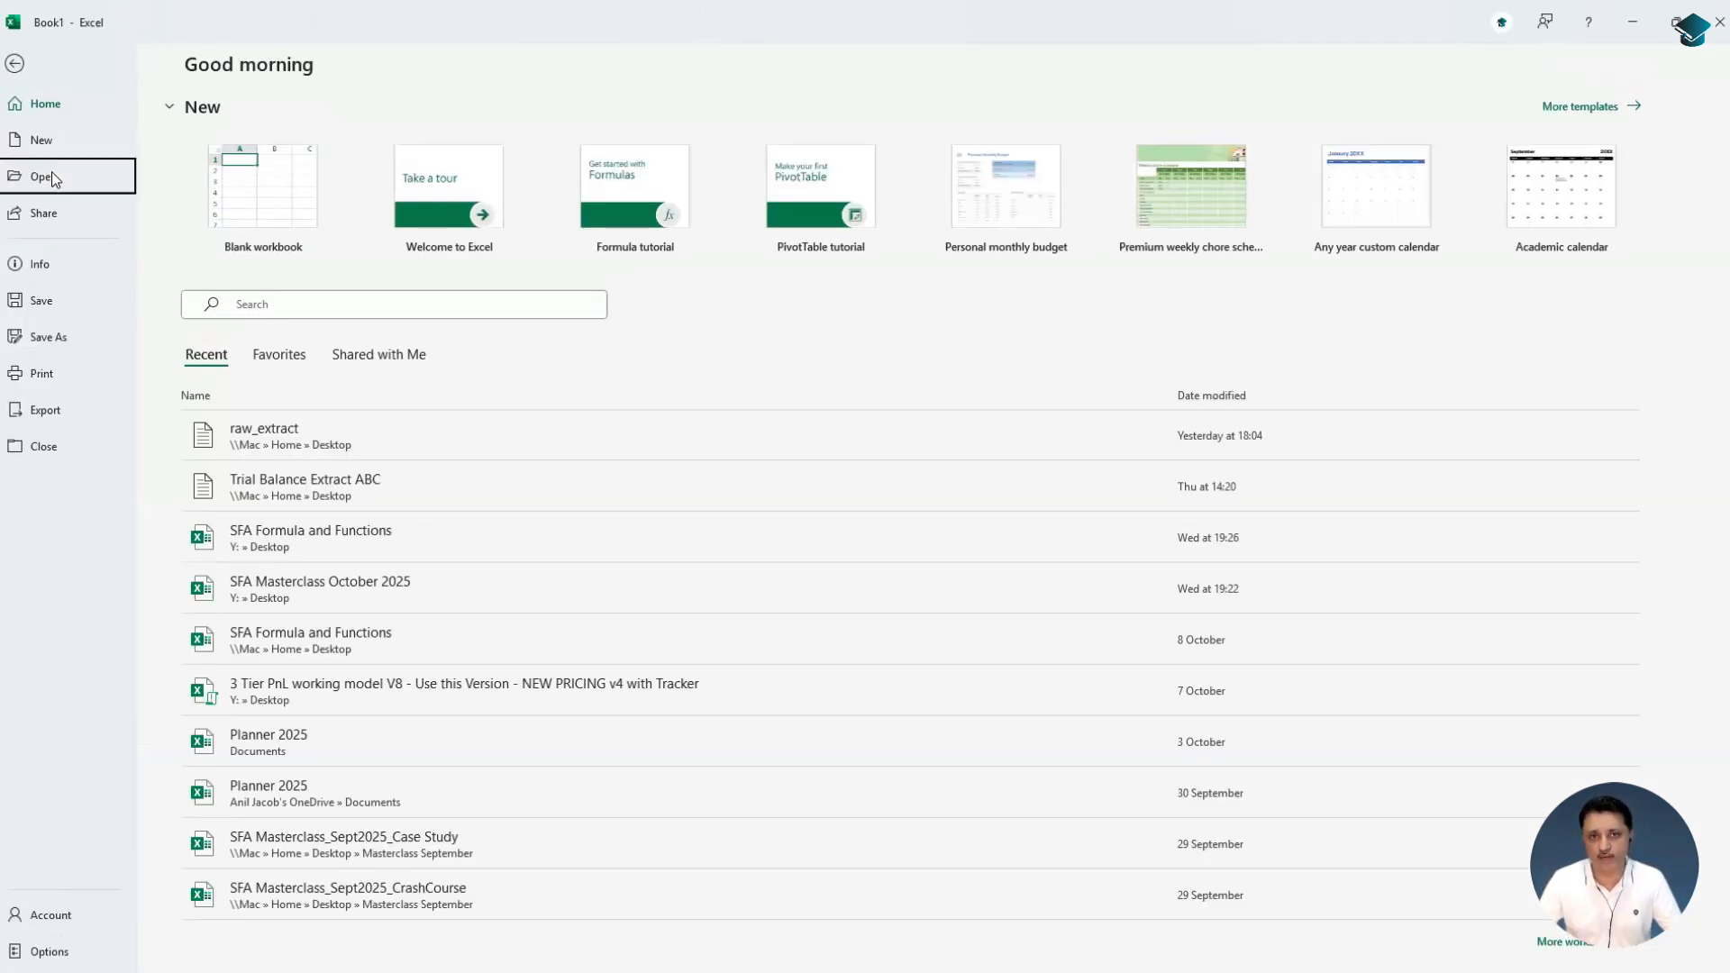
click(52, 176)
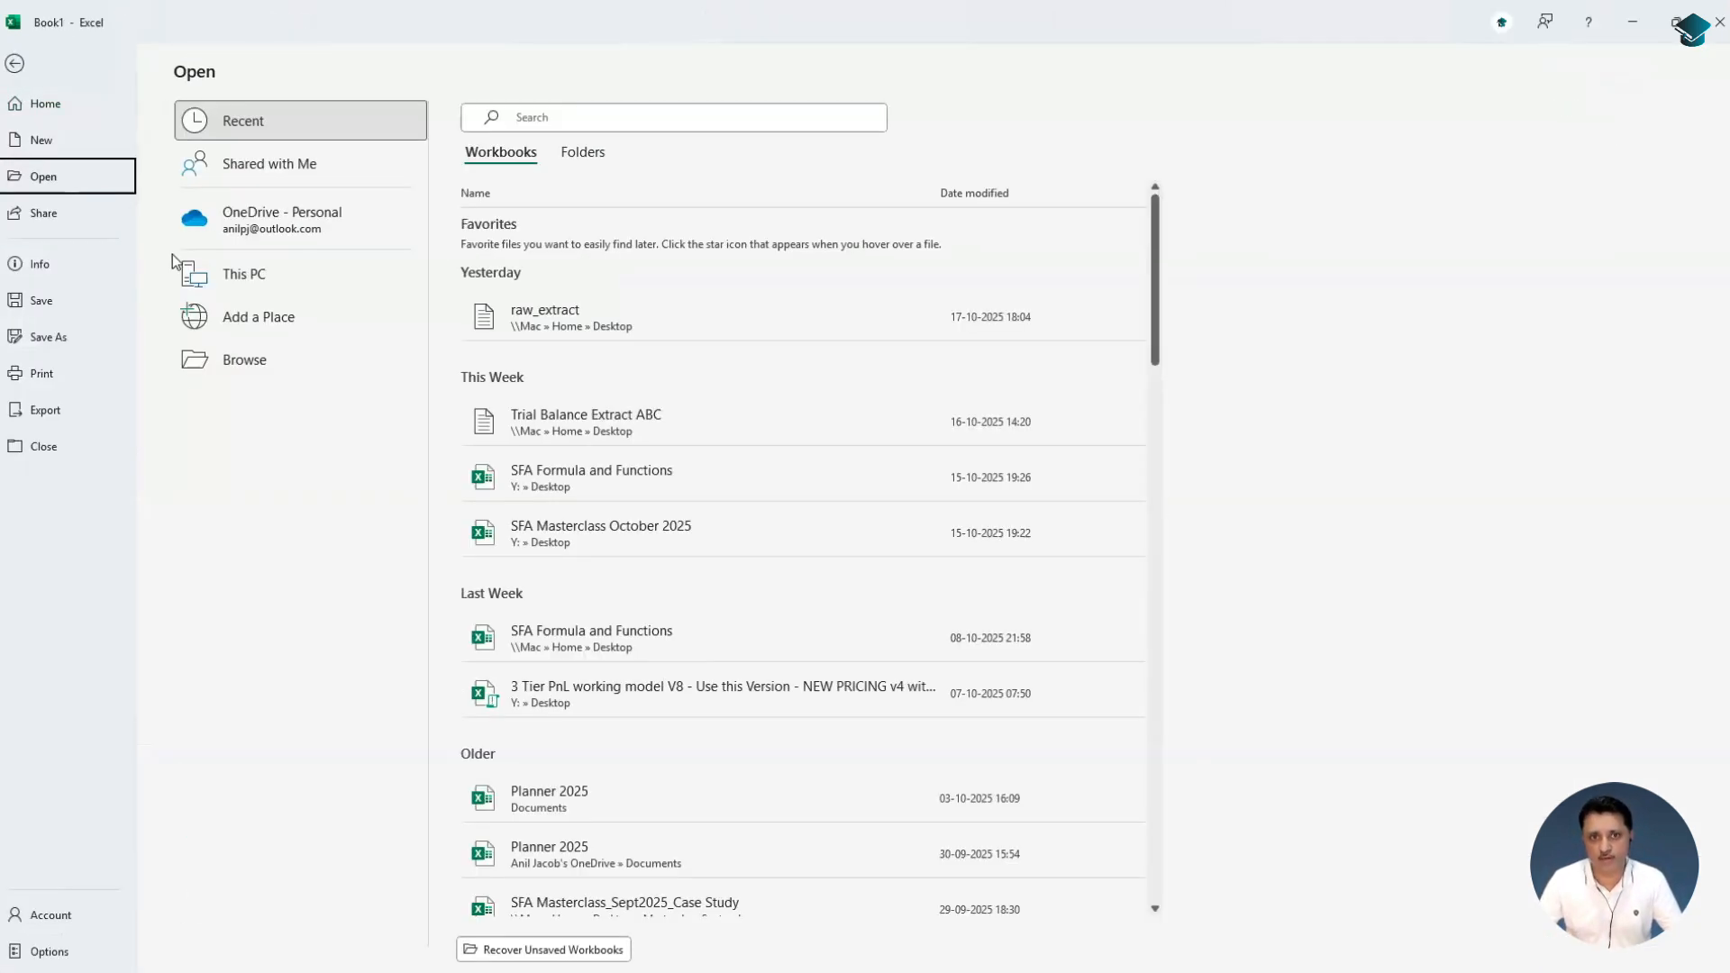
double_click(241, 277)
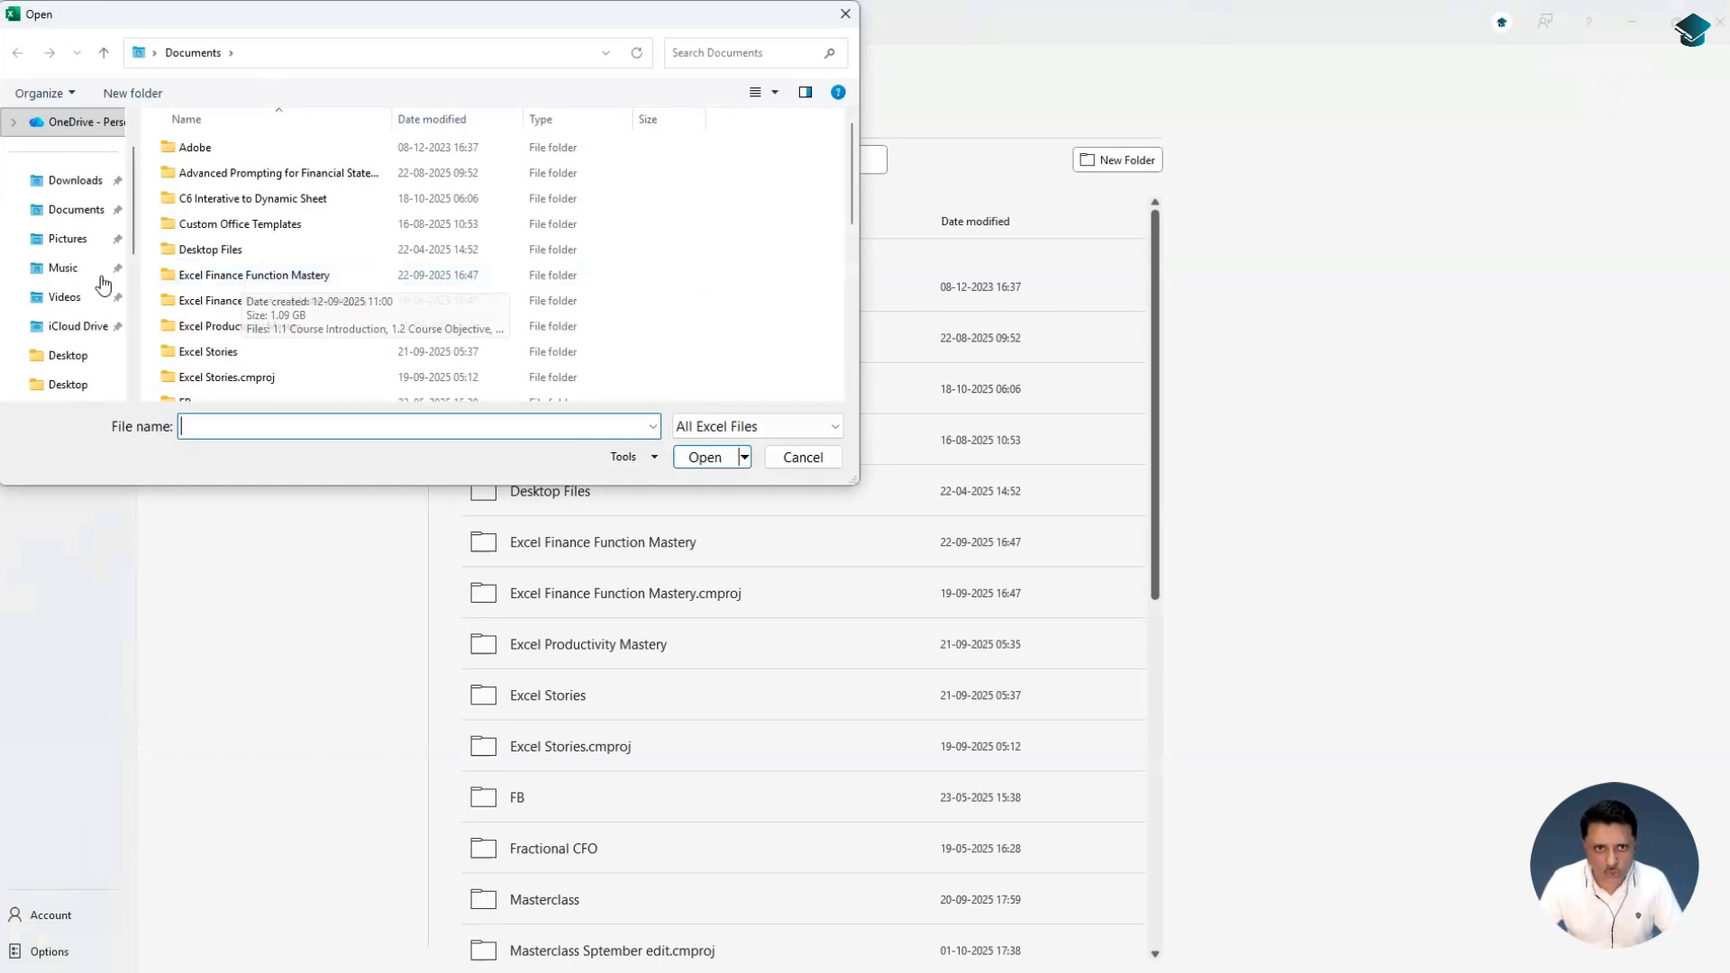
scroll(86, 306, up, 2)
scroll(72, 279, down, 3)
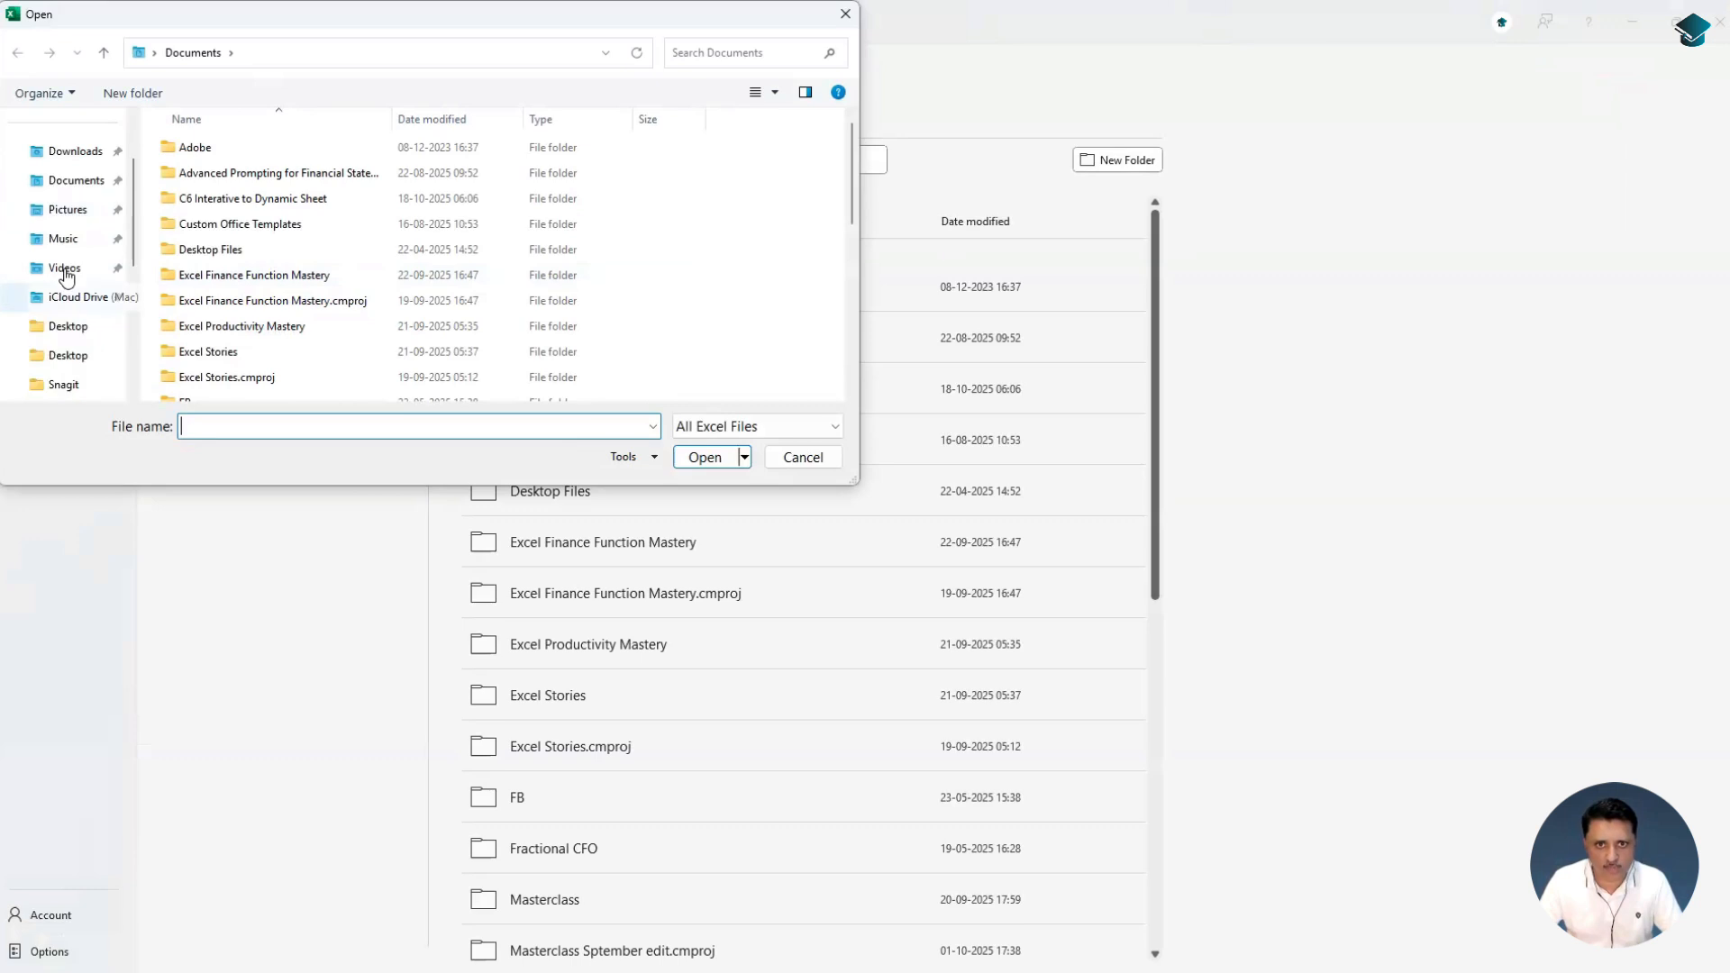
scroll(66, 275, down, 1)
click(66, 270)
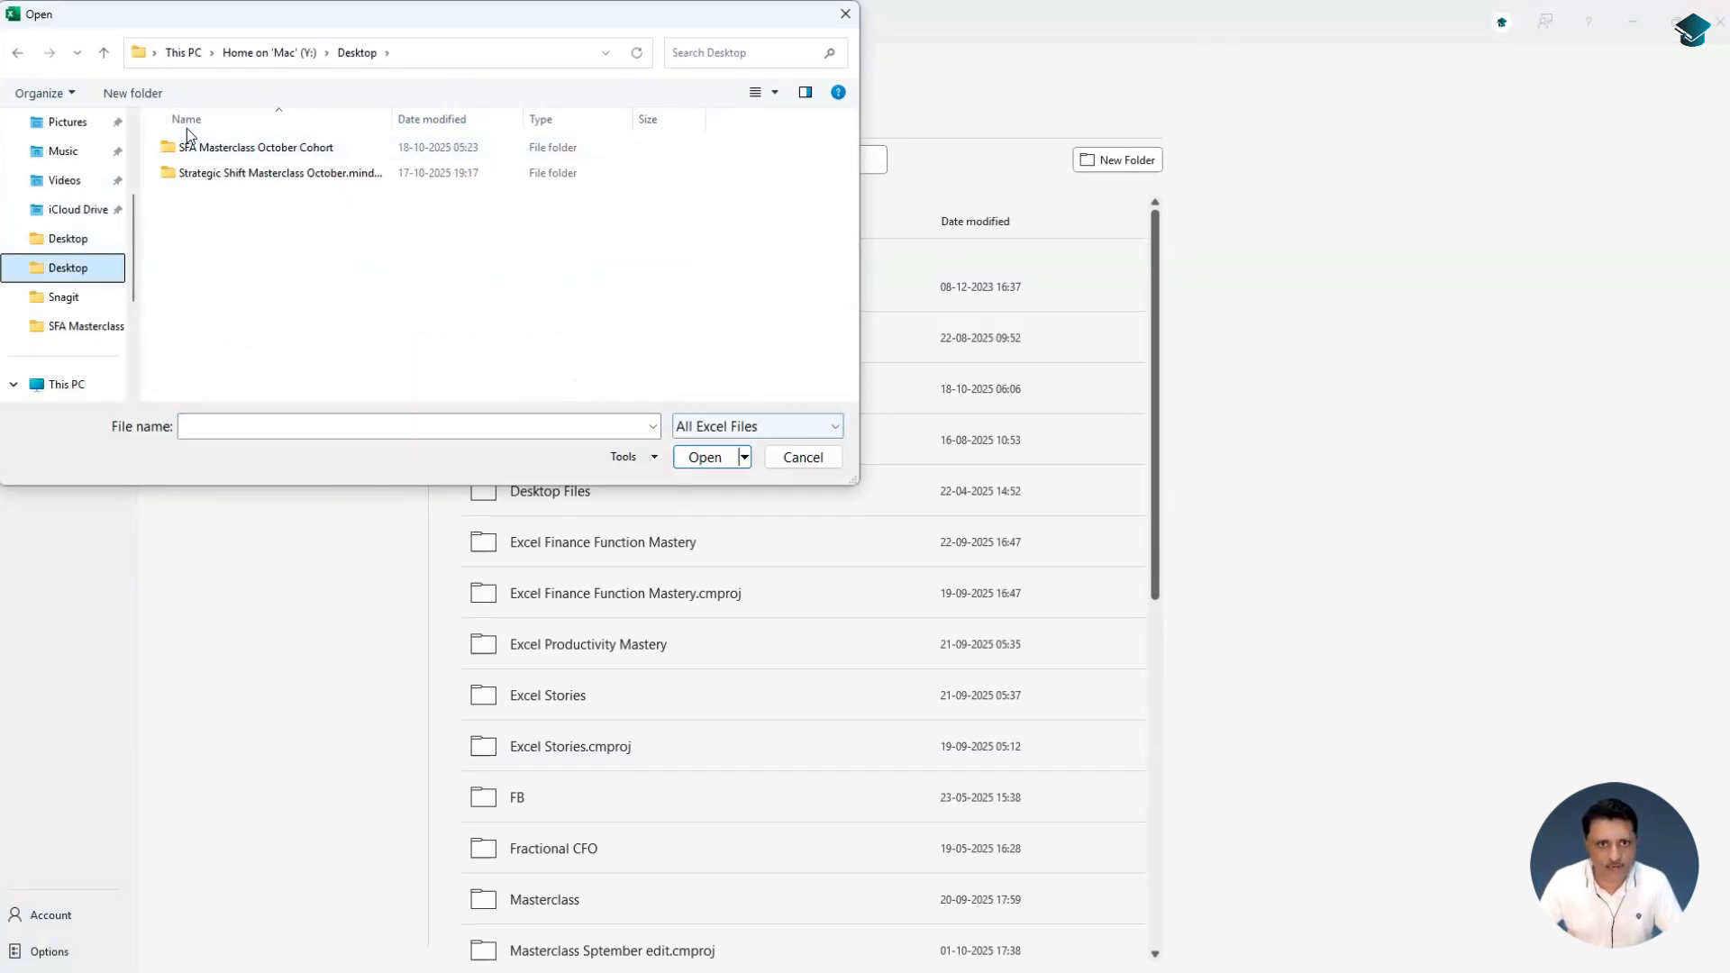
click(72, 239)
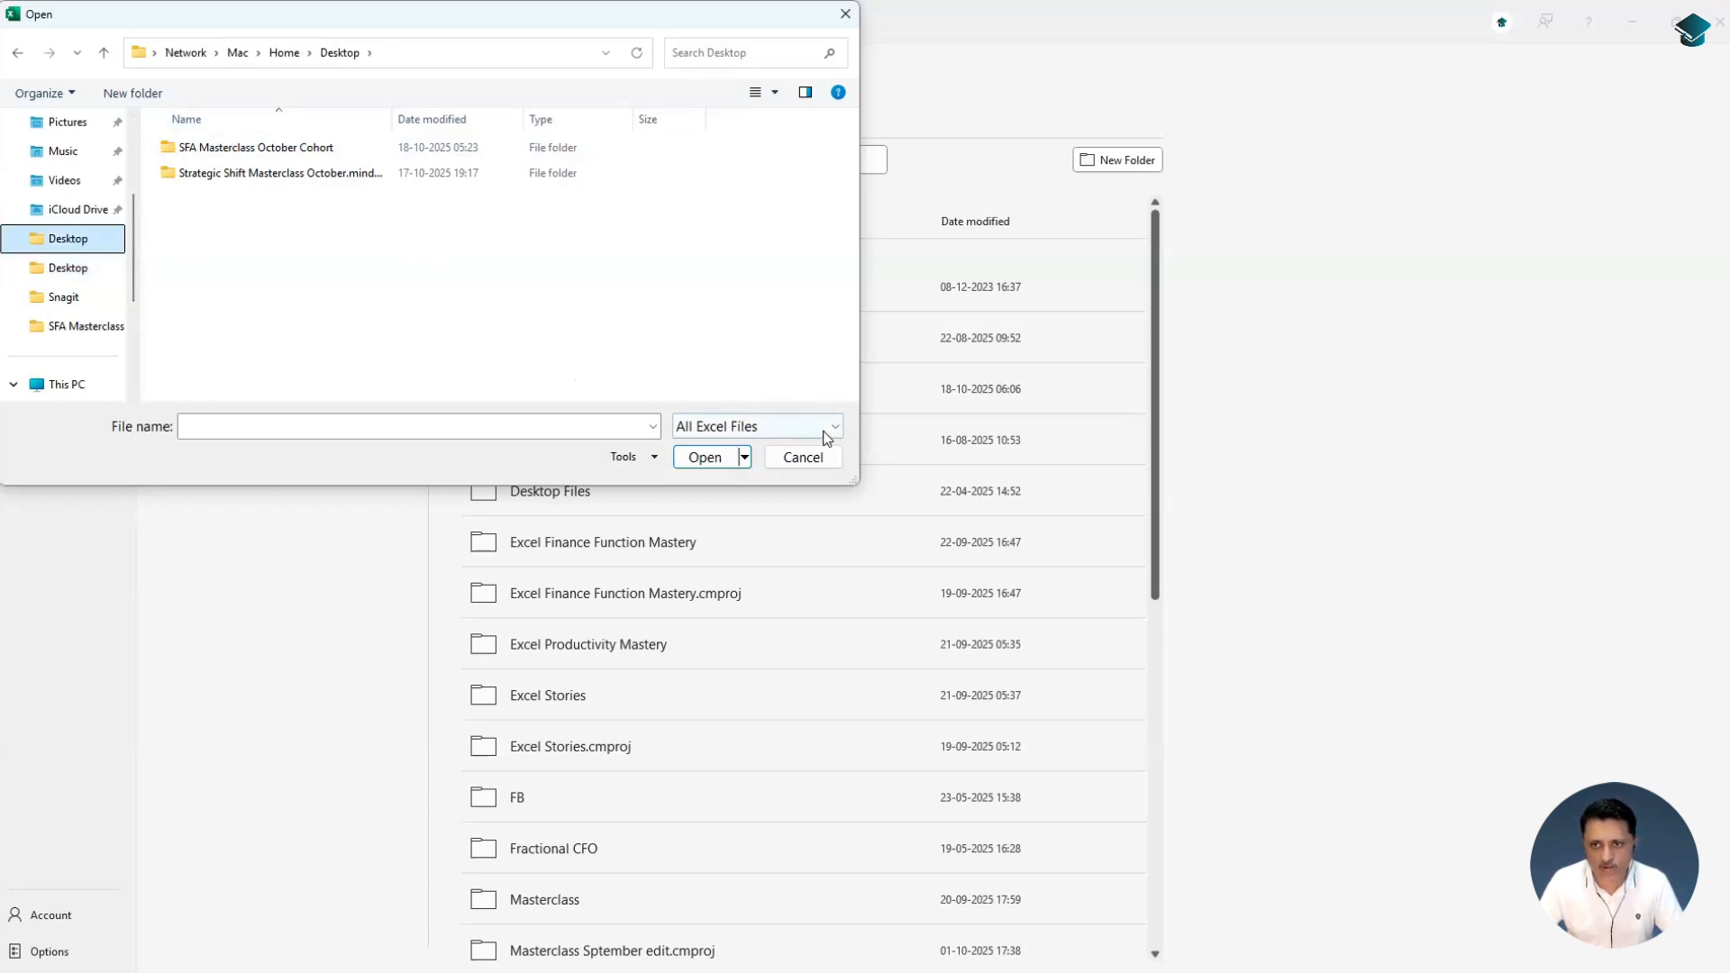
Show all file types and open the raw_extract text document
click(747, 429)
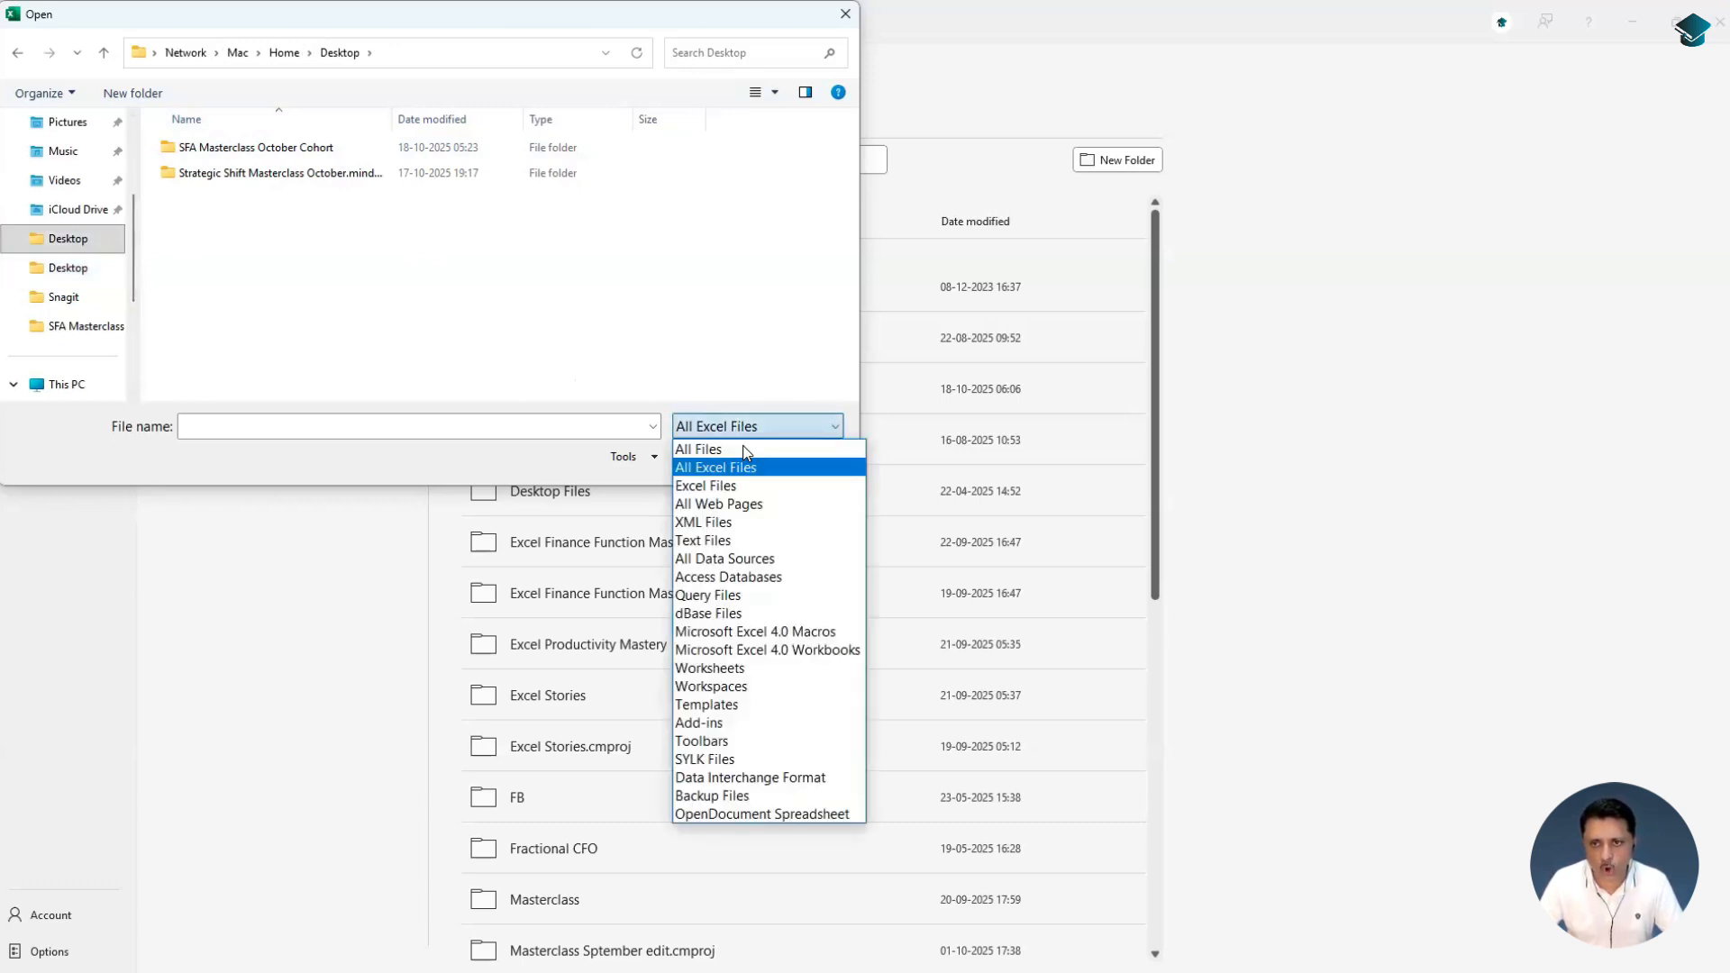
click(748, 448)
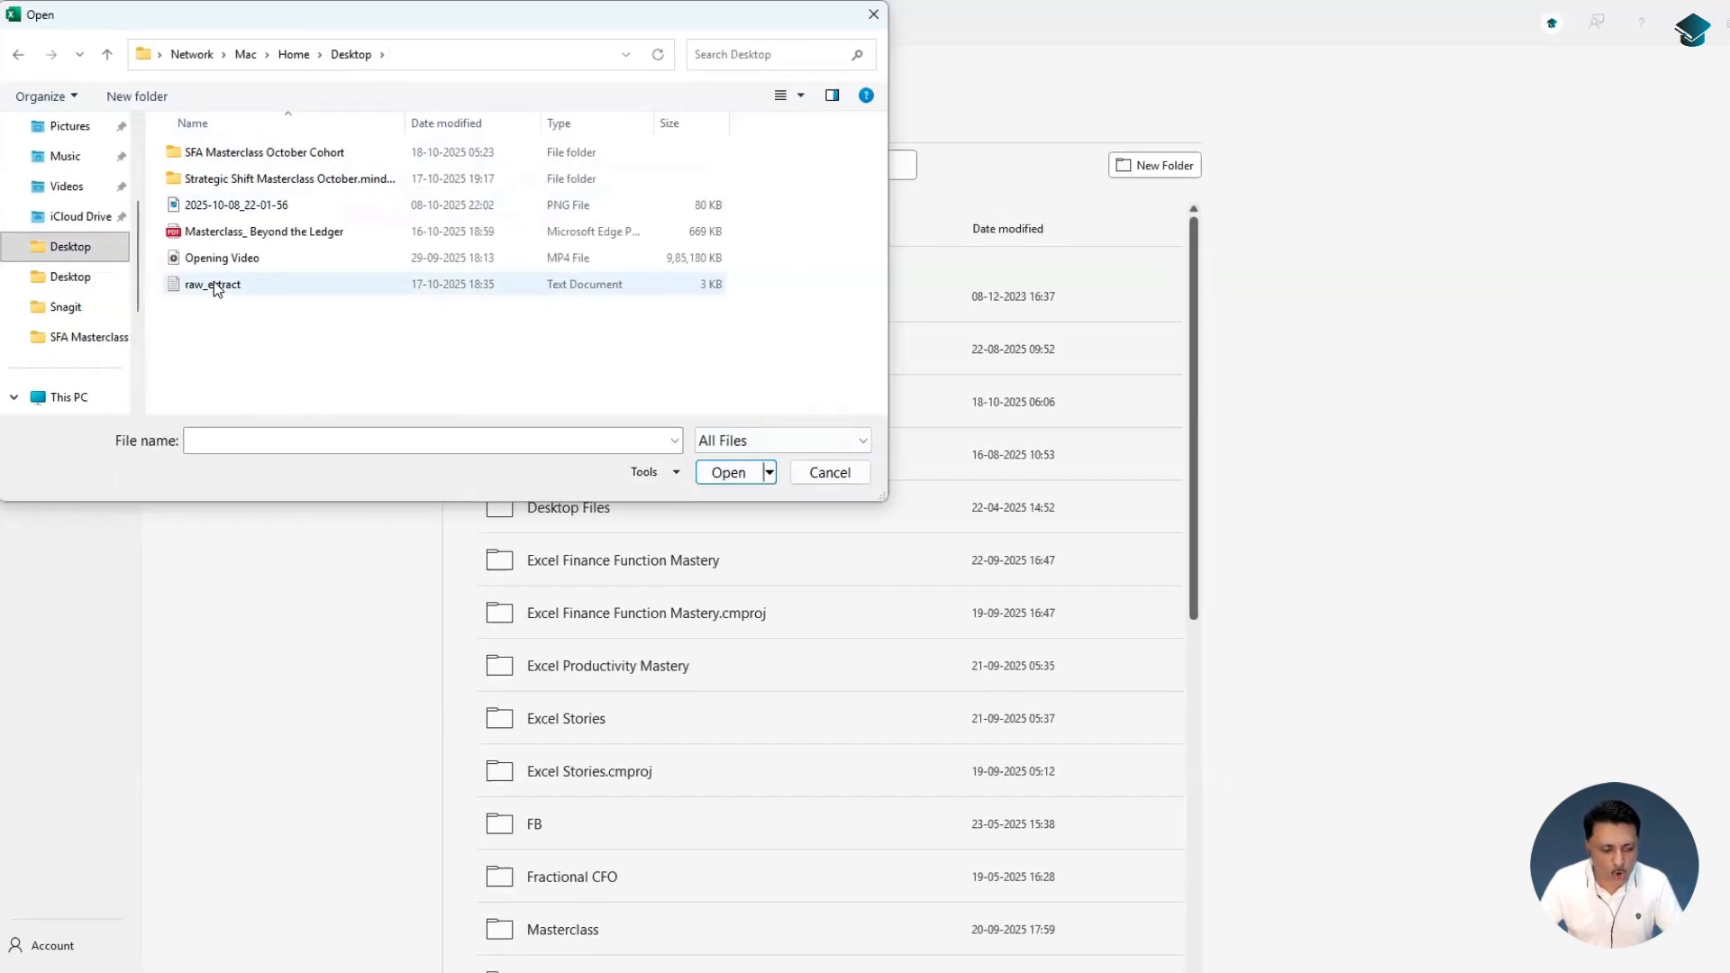
click(217, 285)
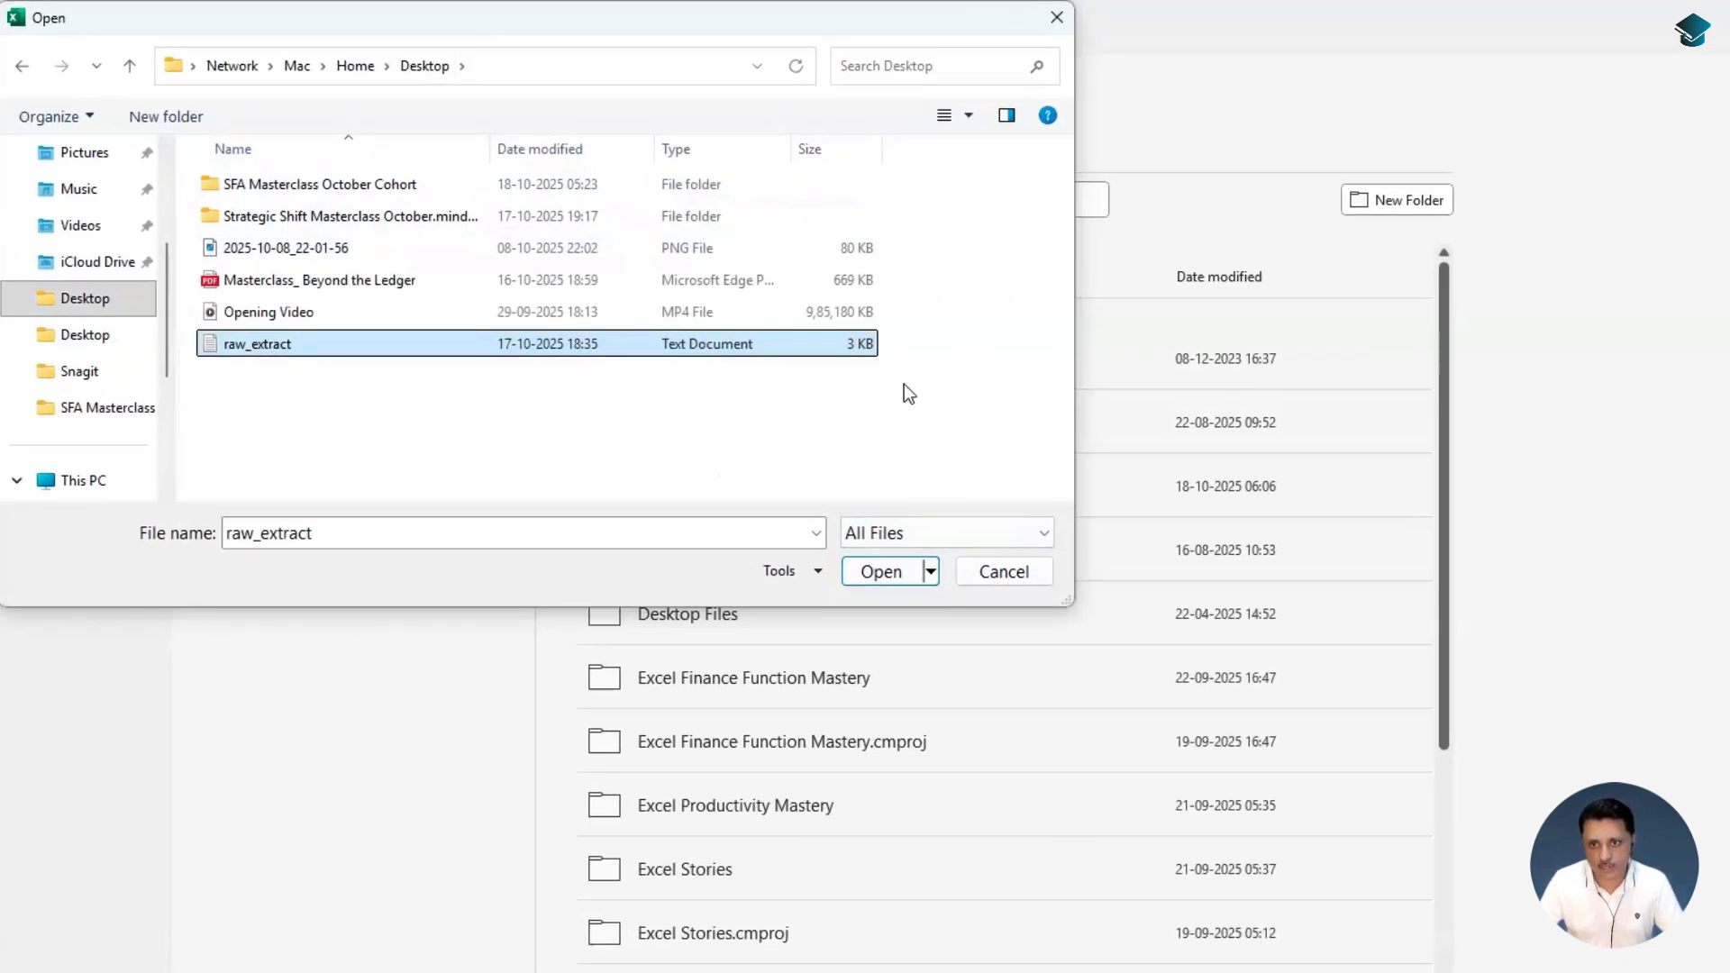
click(881, 576)
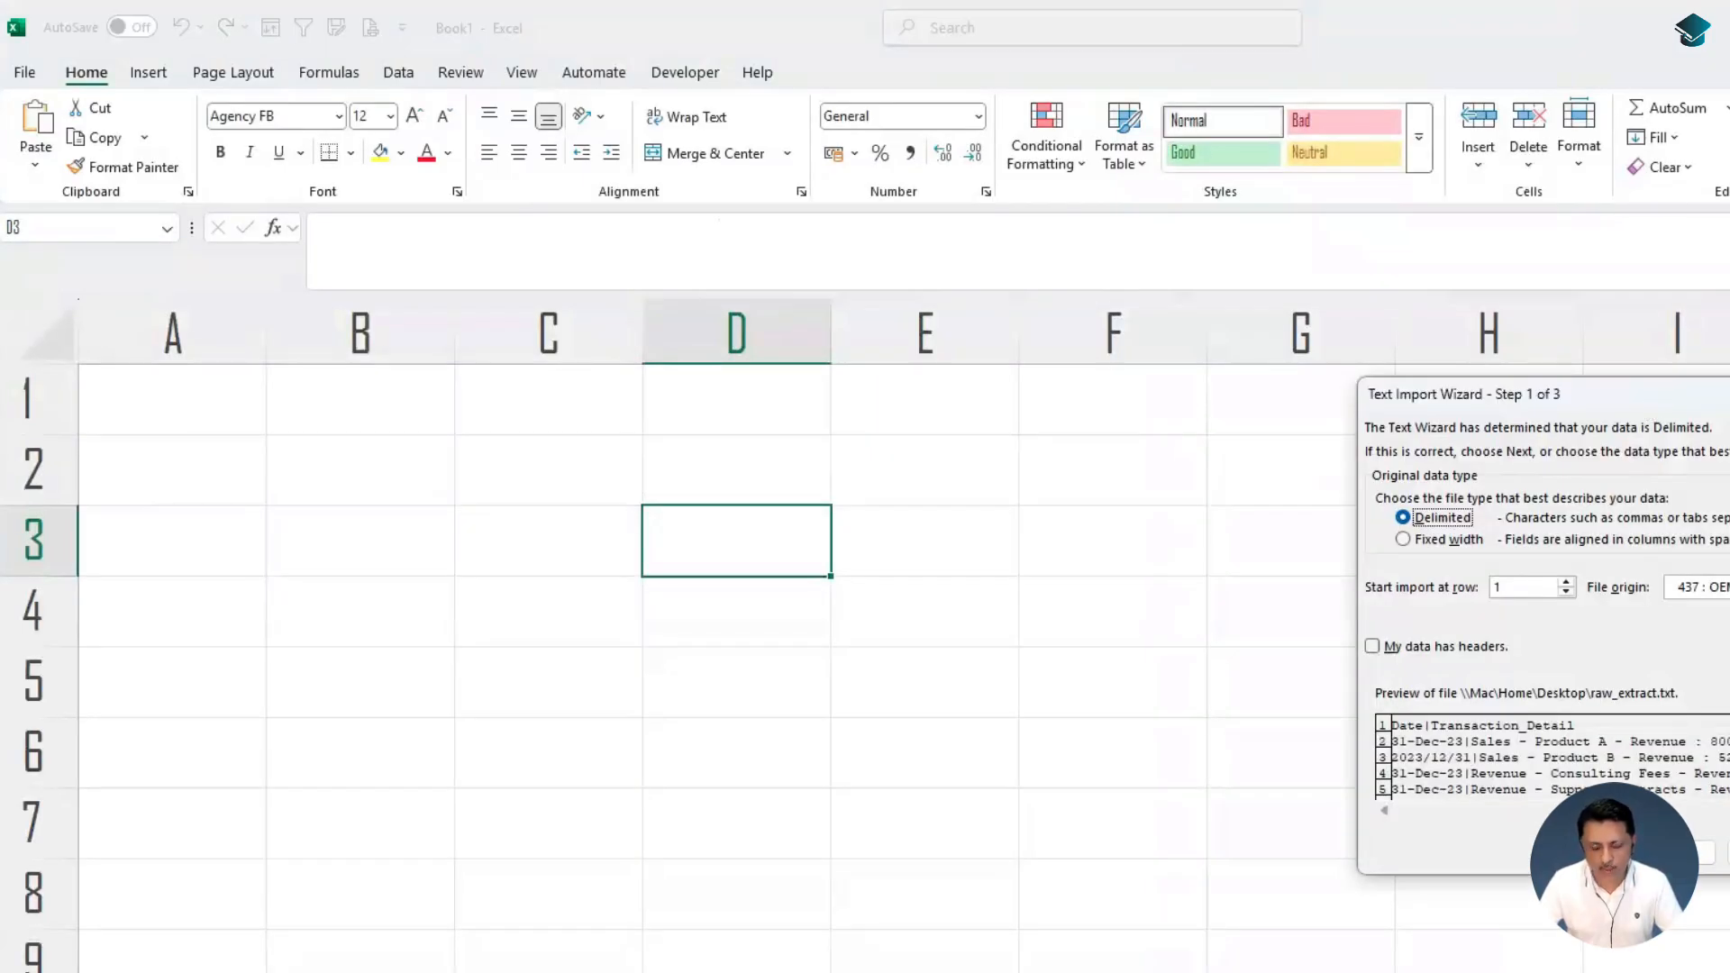
Import the text file as delimited data, adding the pipe character | as another delimiter besides Tab
drag(1648, 396, 537, 209)
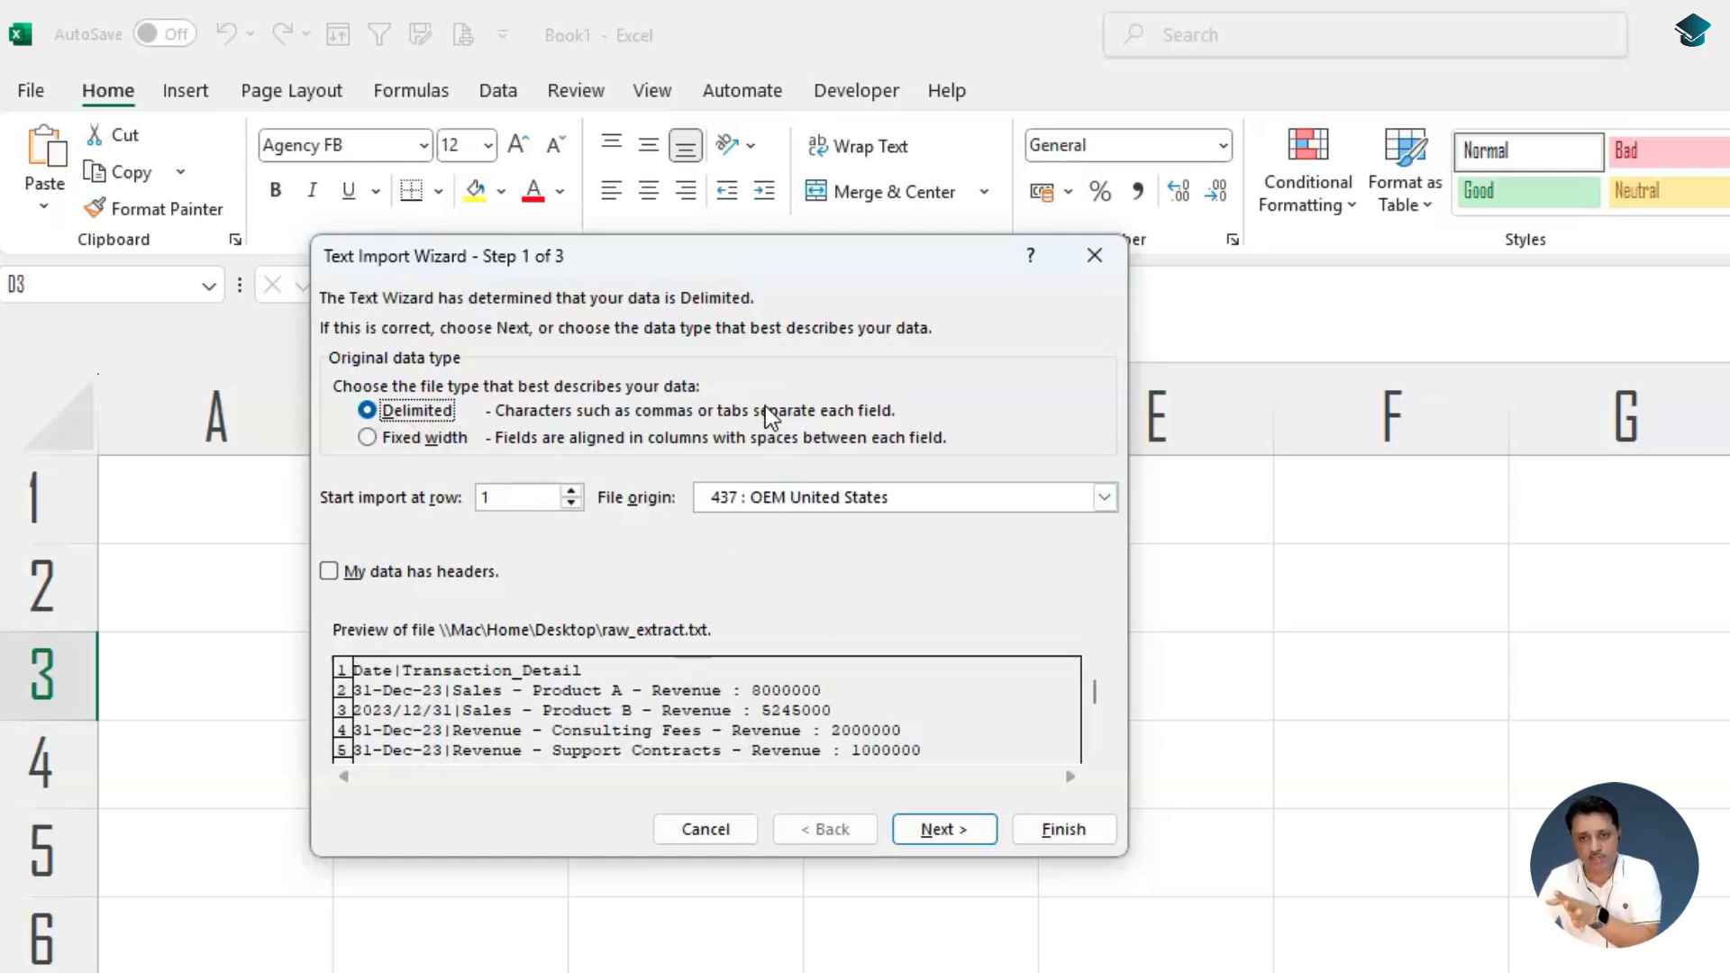
click(943, 825)
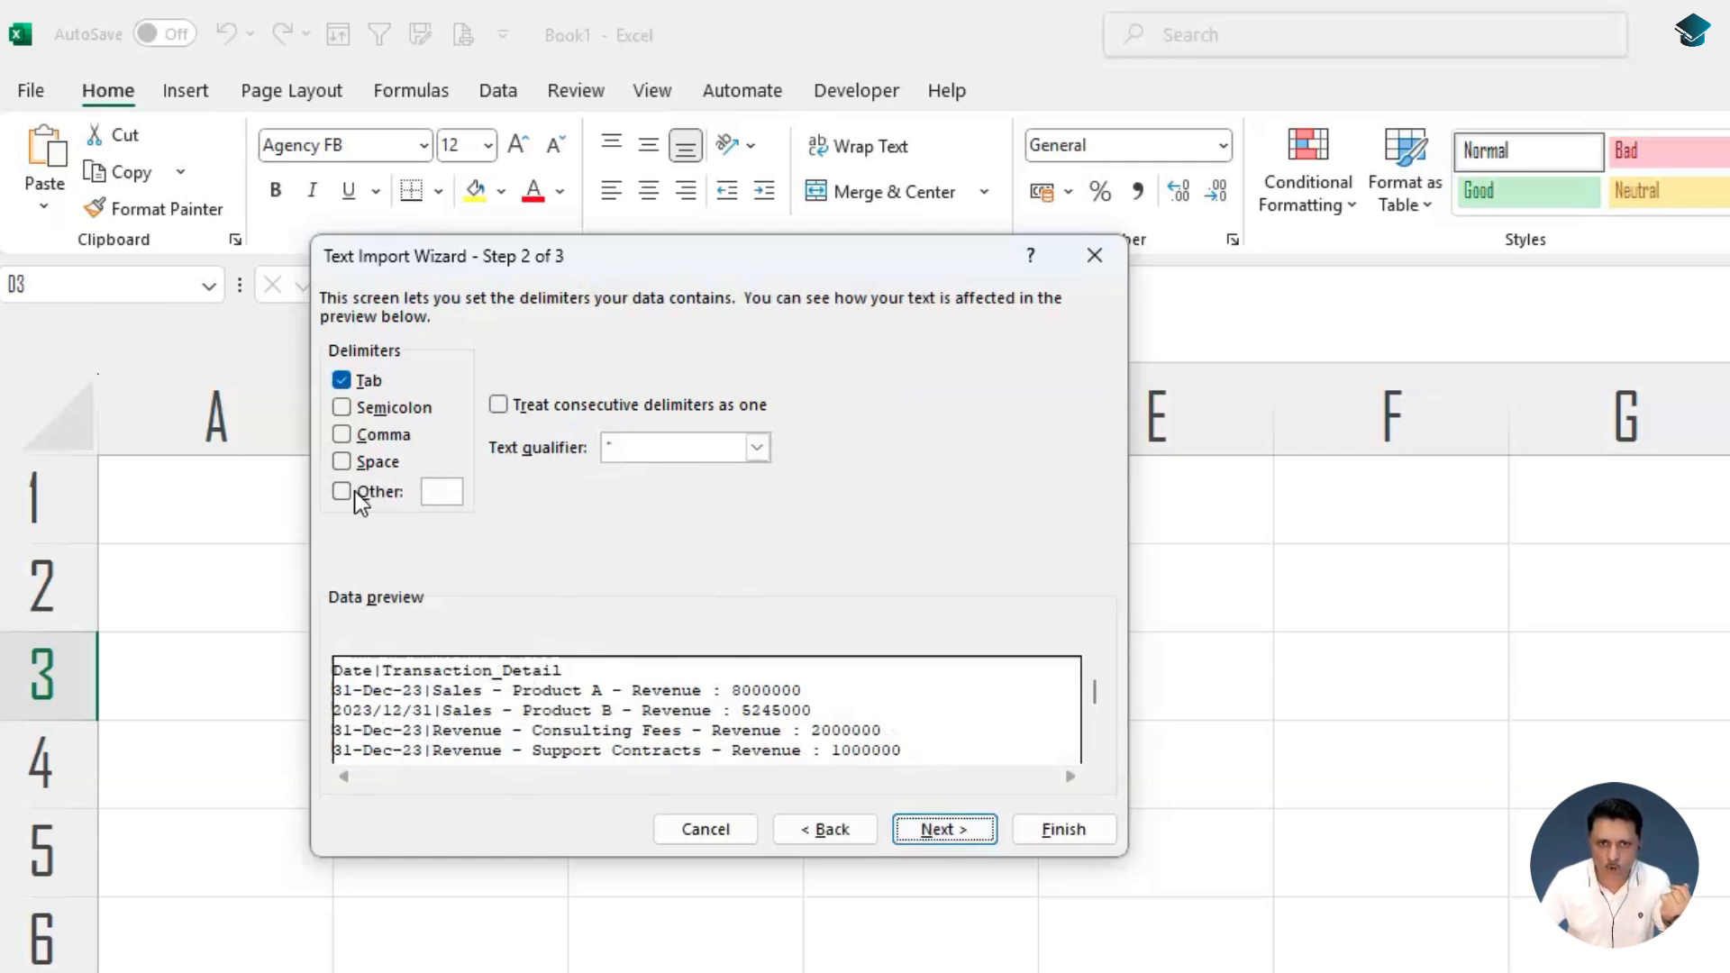
click(423, 490)
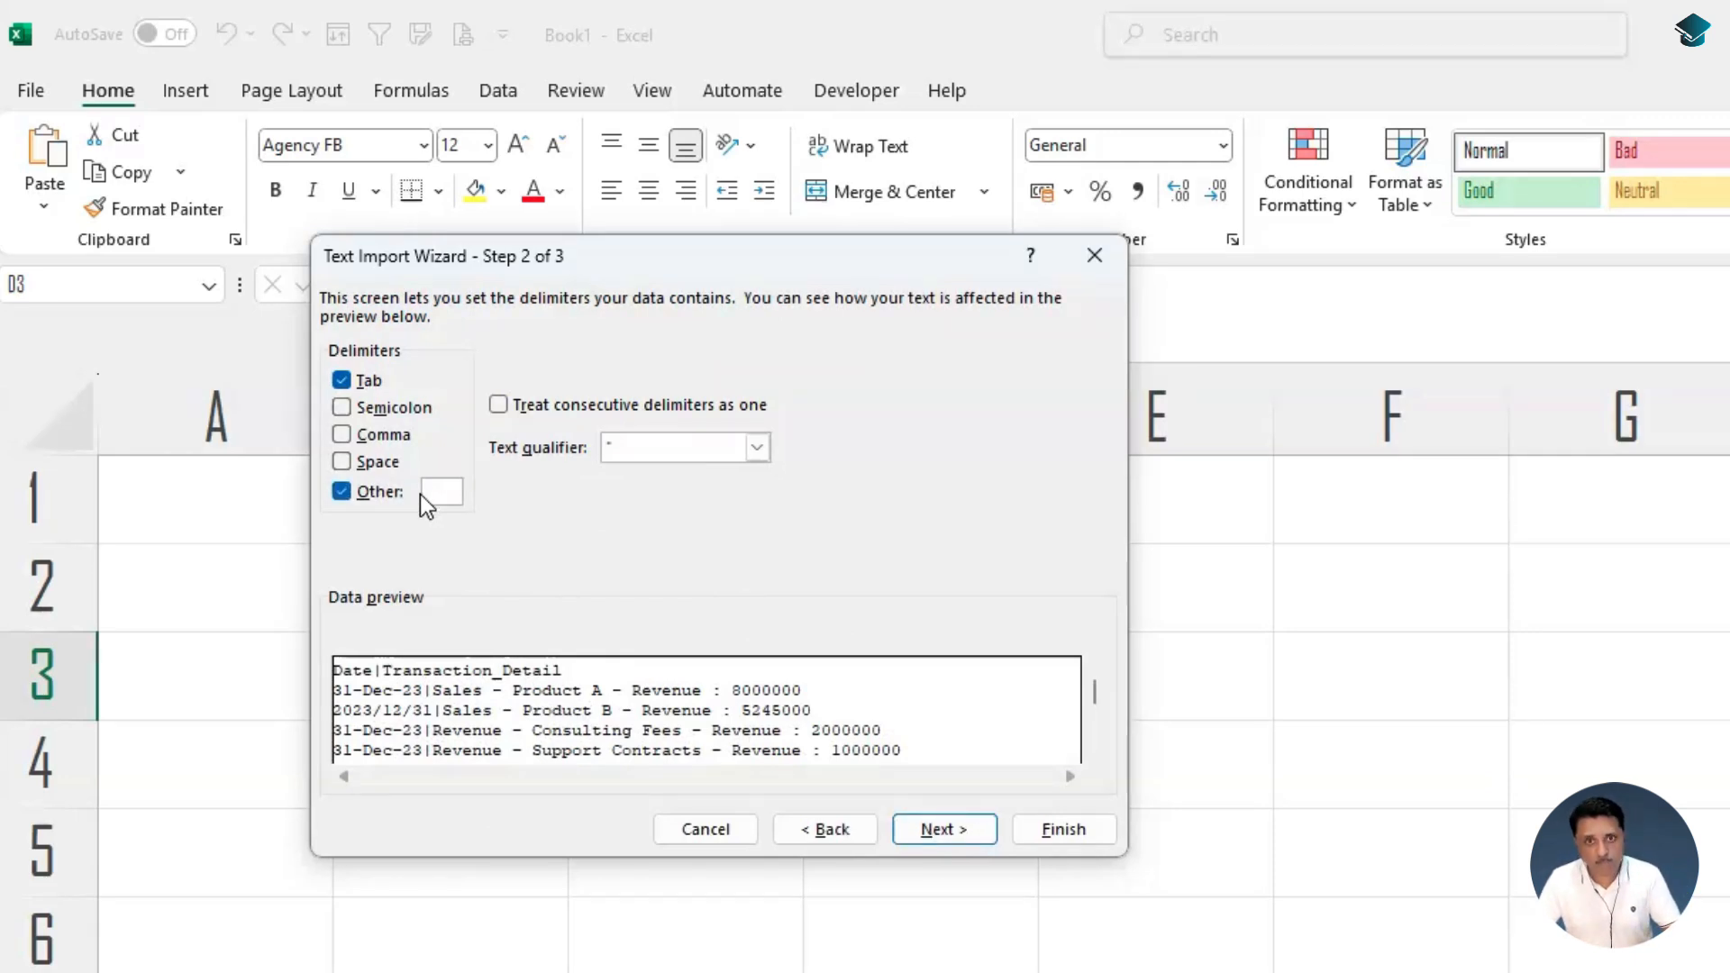
text(|)
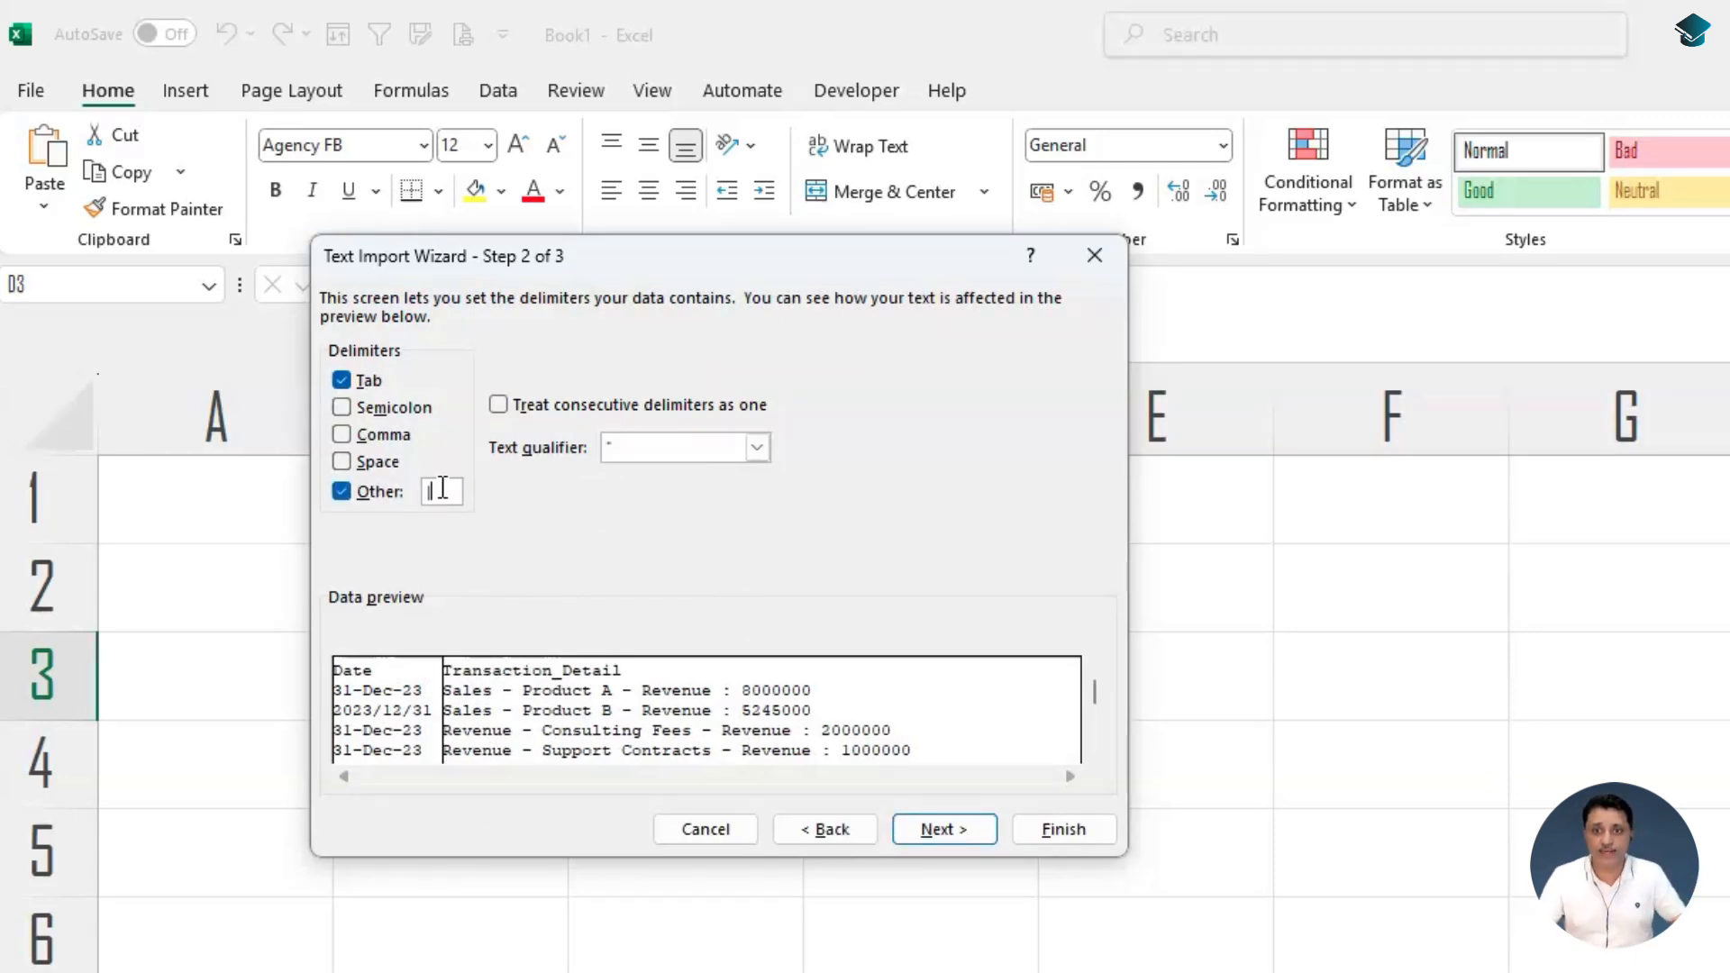
click(1042, 824)
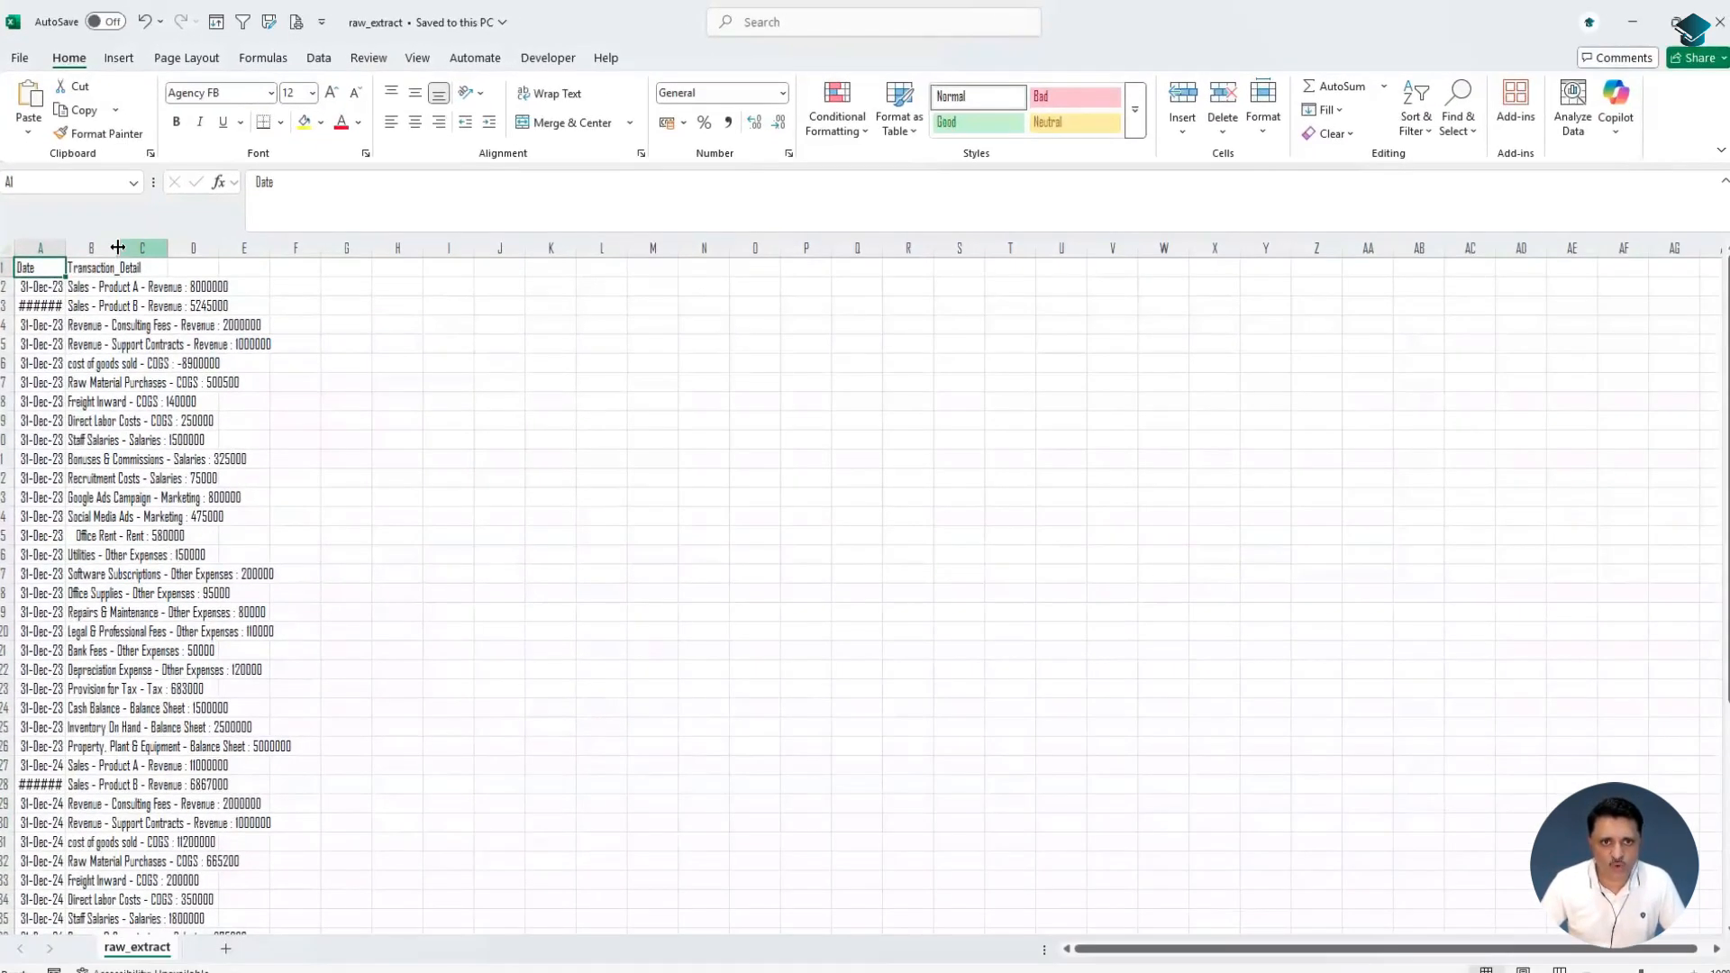
AutoFit the Date and Transaction_Detail columns to their contents
double_click(183, 382)
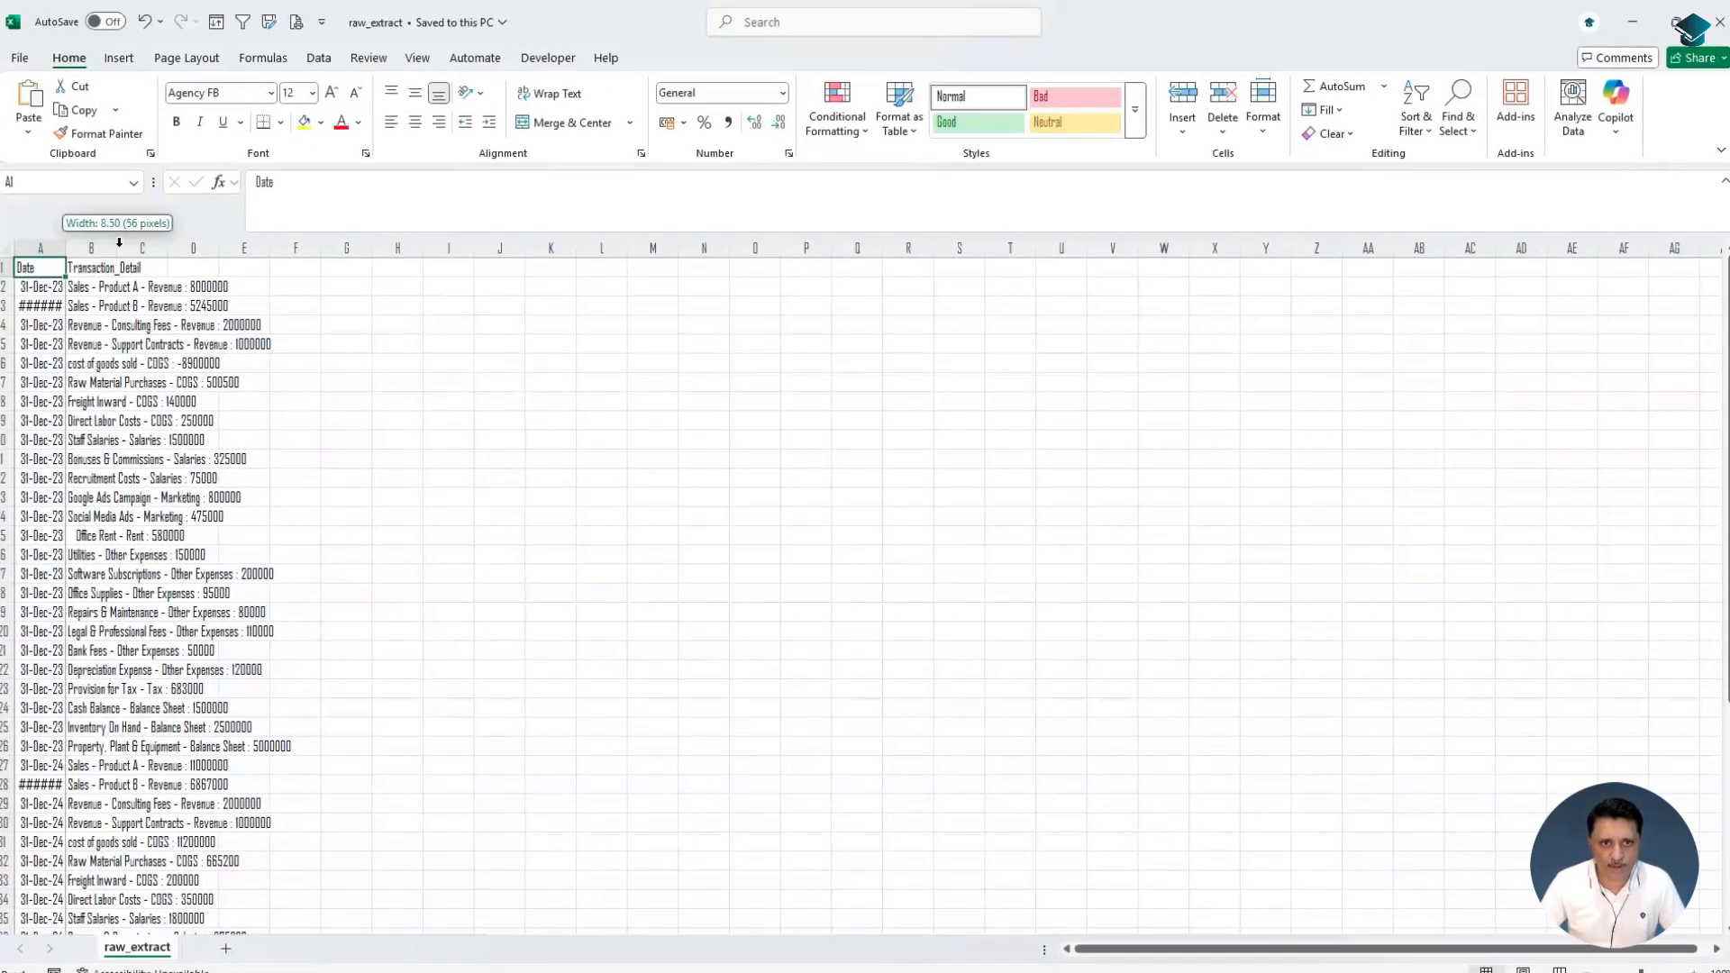
double_click(119, 245)
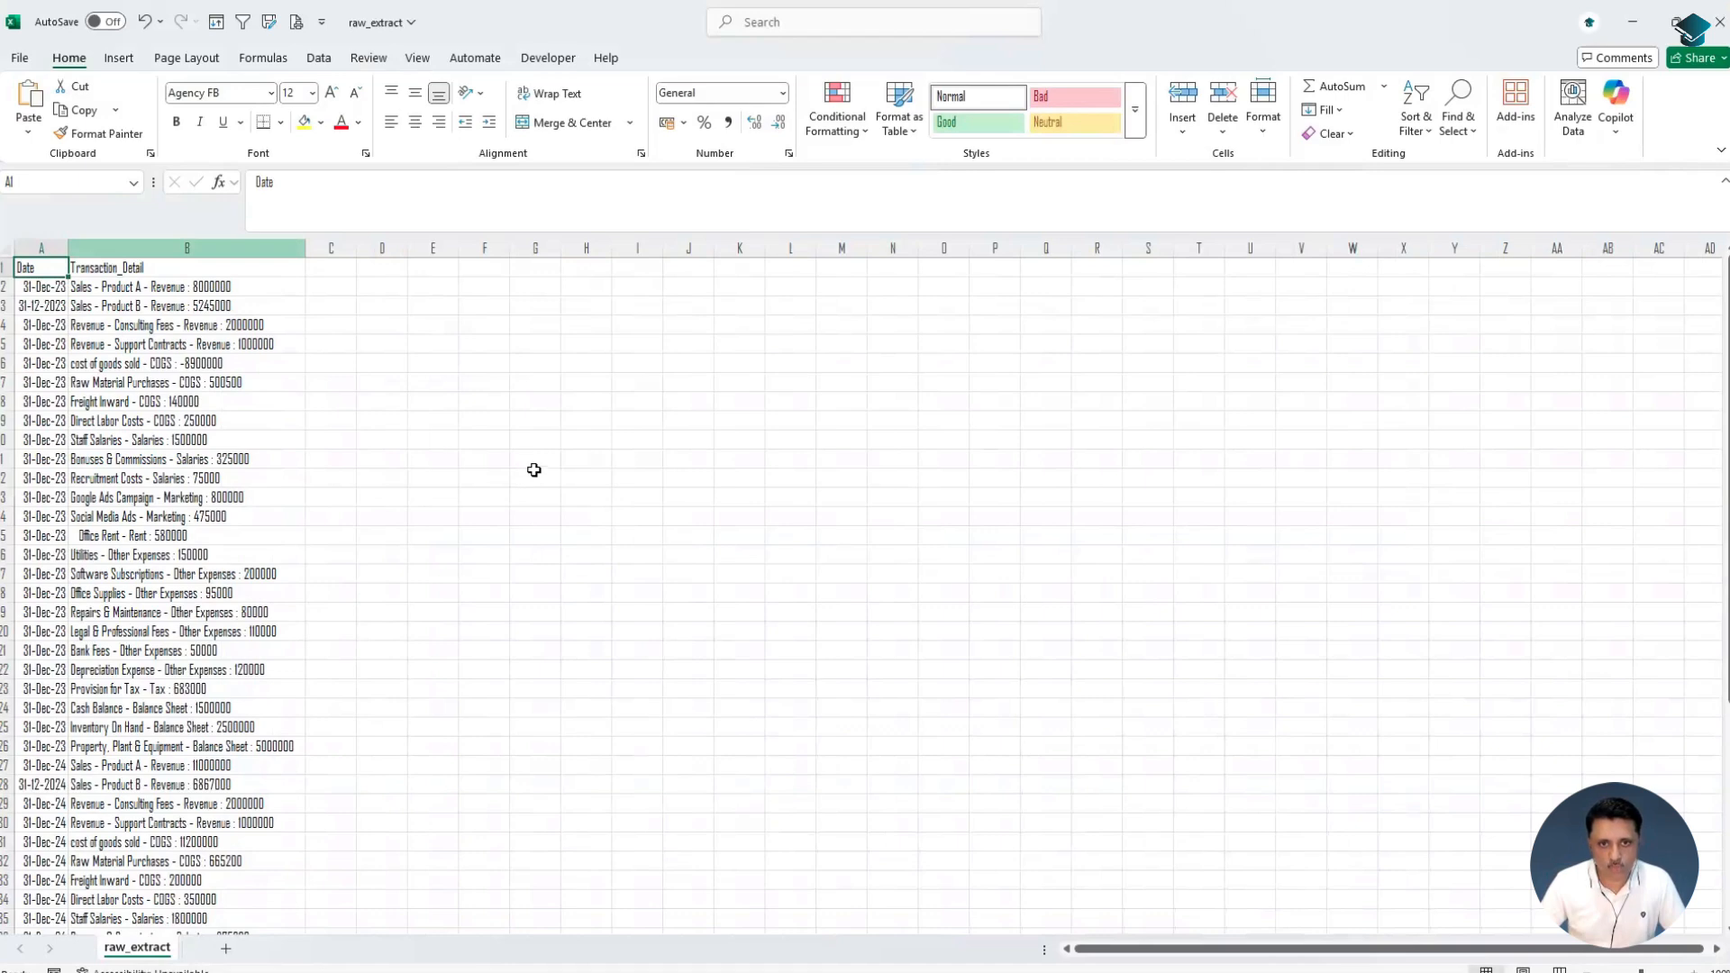
scroll(132, 225, up, 10)
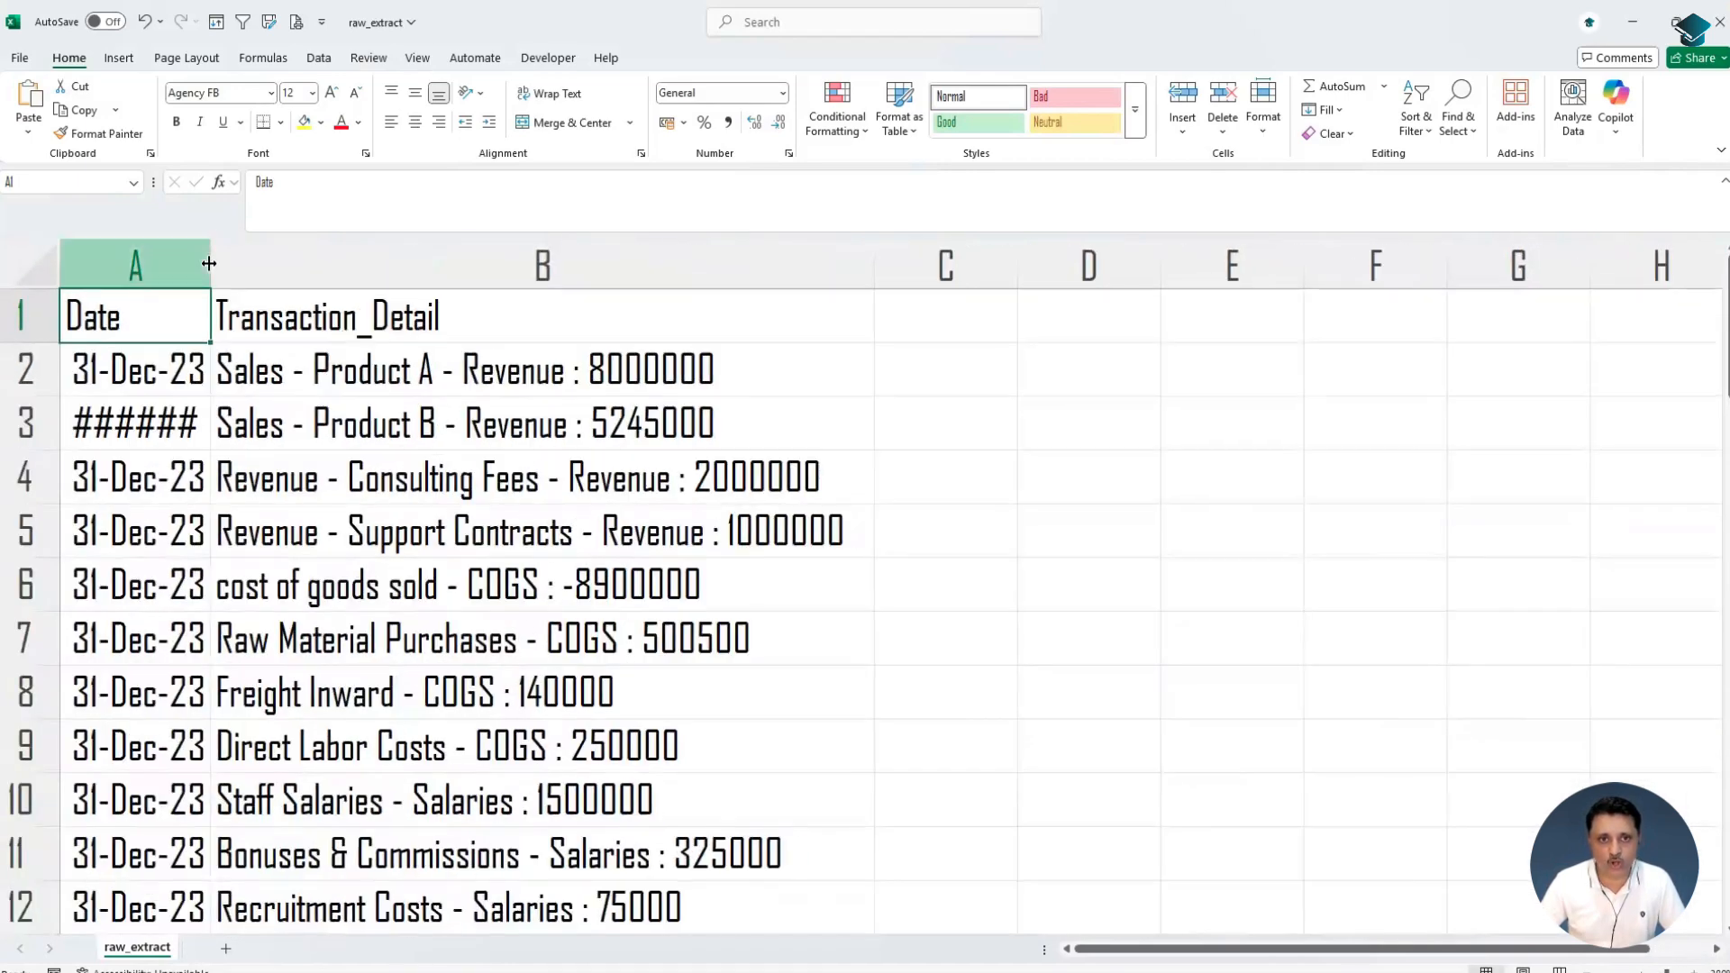
double_click(209, 264)
scroll(562, 517, up, 2)
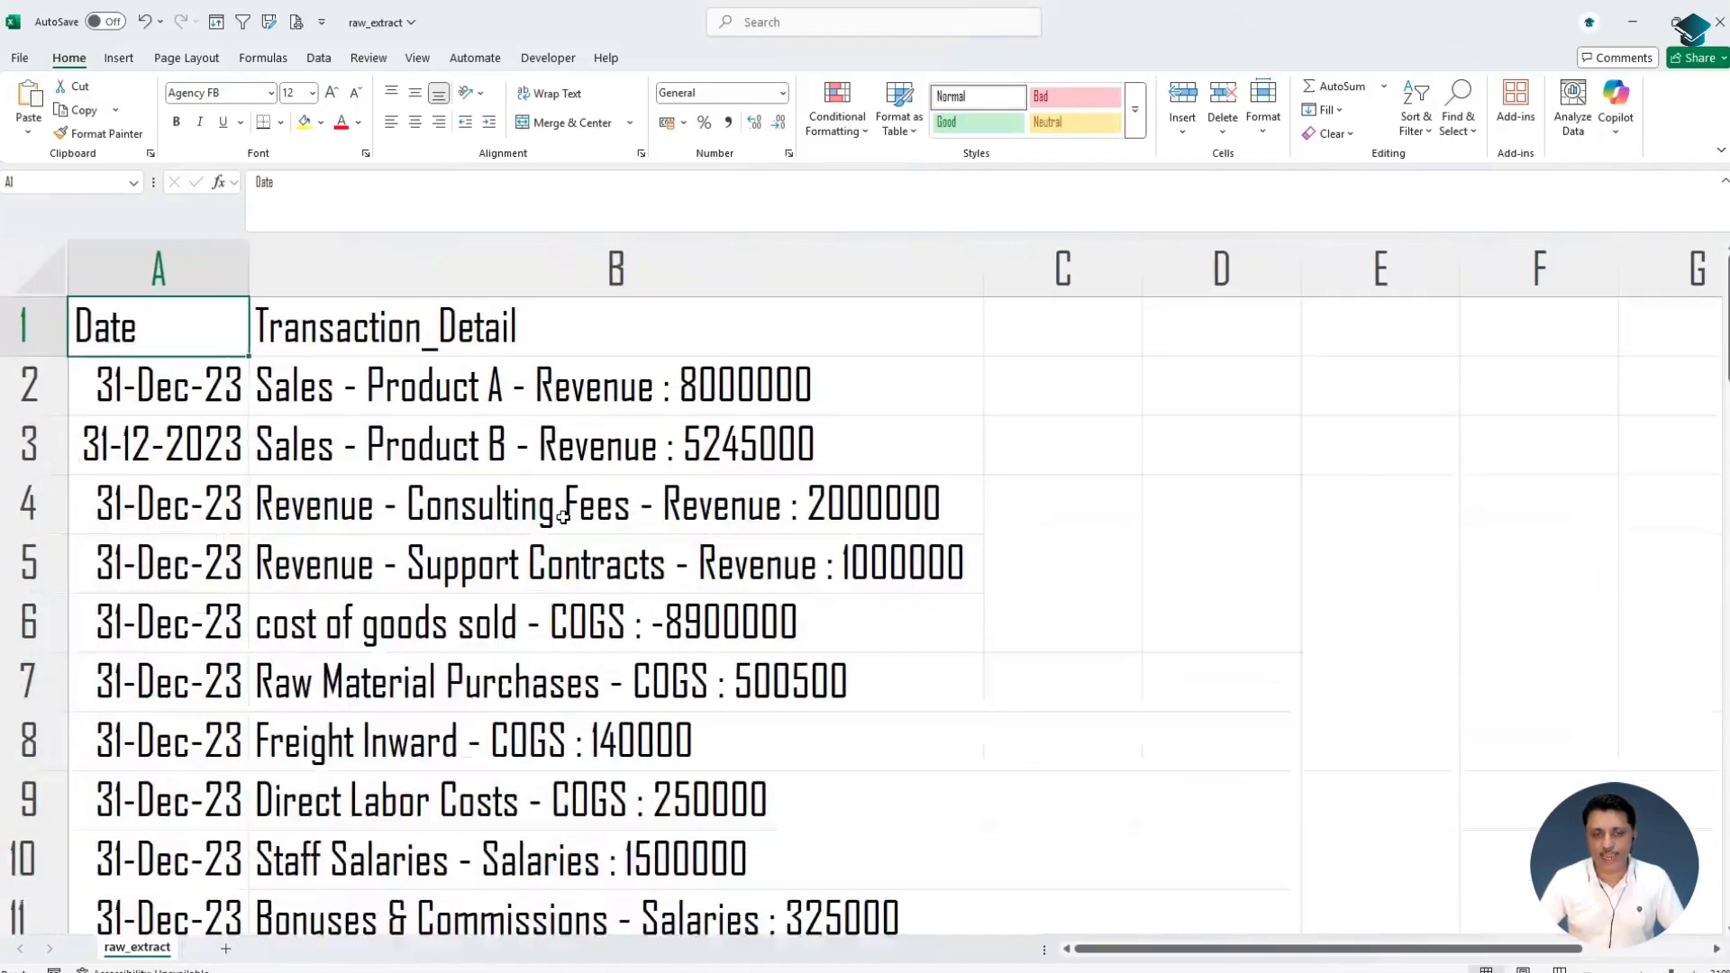
scroll(562, 517, down, 1)
scroll(562, 517, down, 2)
scroll(227, 376, up, 1)
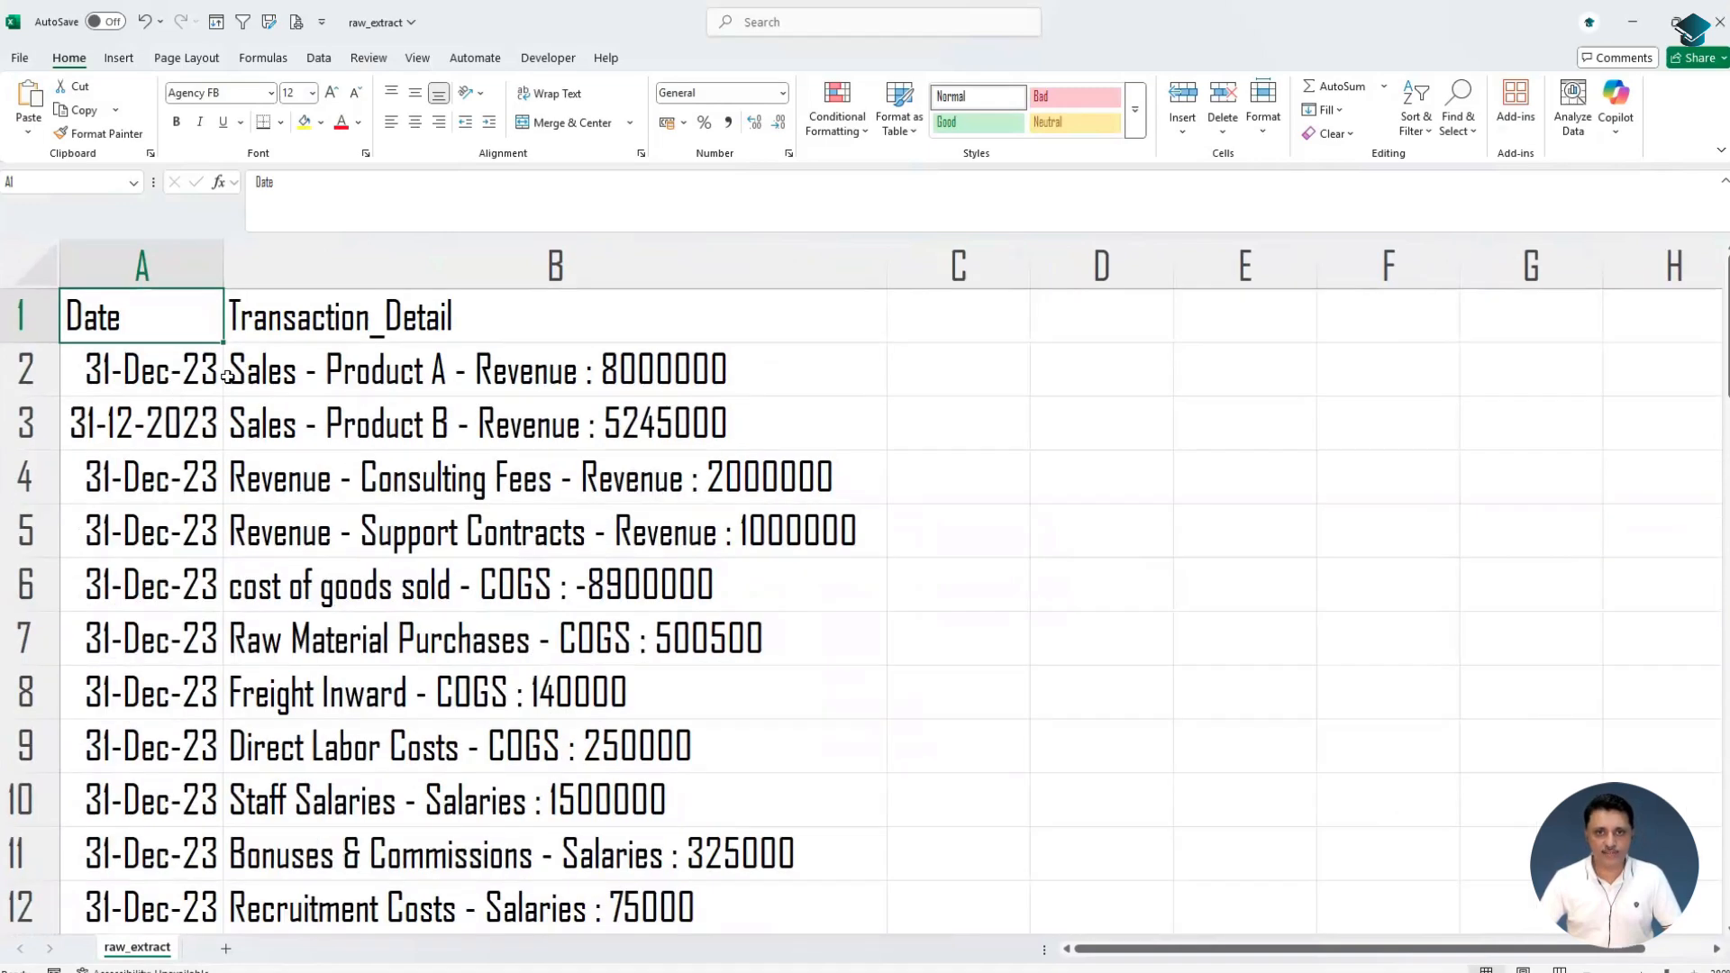
scroll(454, 383, down, 1)
Enter the headers Ledger in C1 and Category in D1
key(Down)
key(Right)
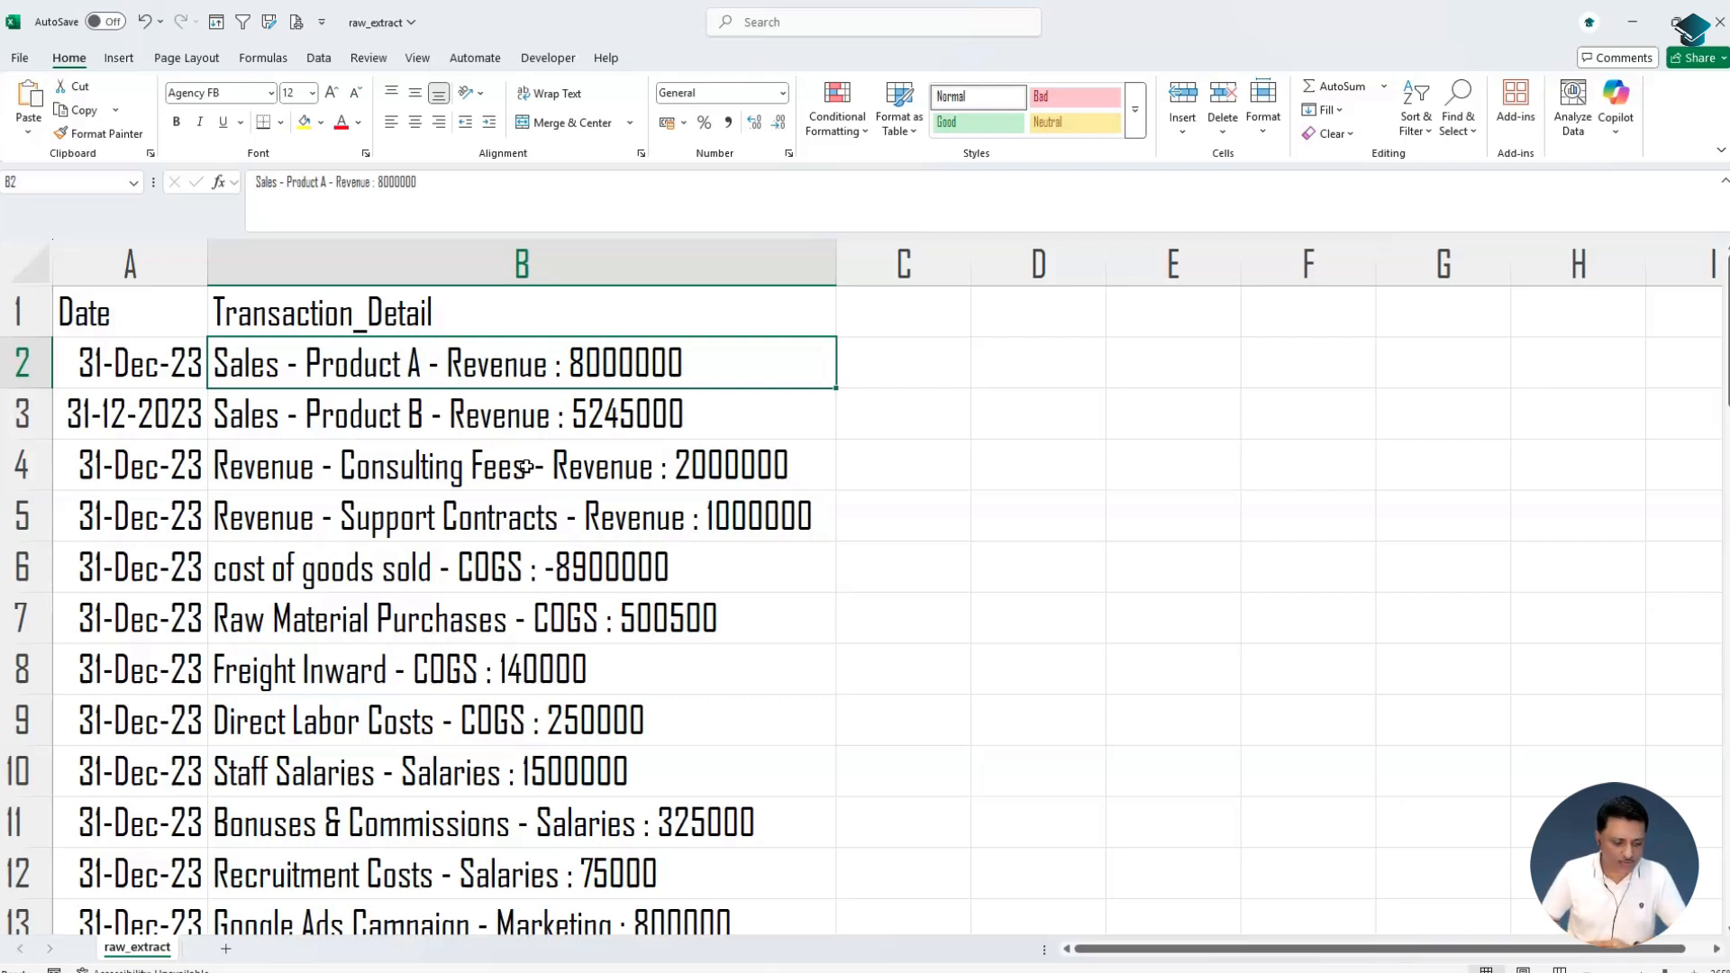
key(Right)
key(Up)
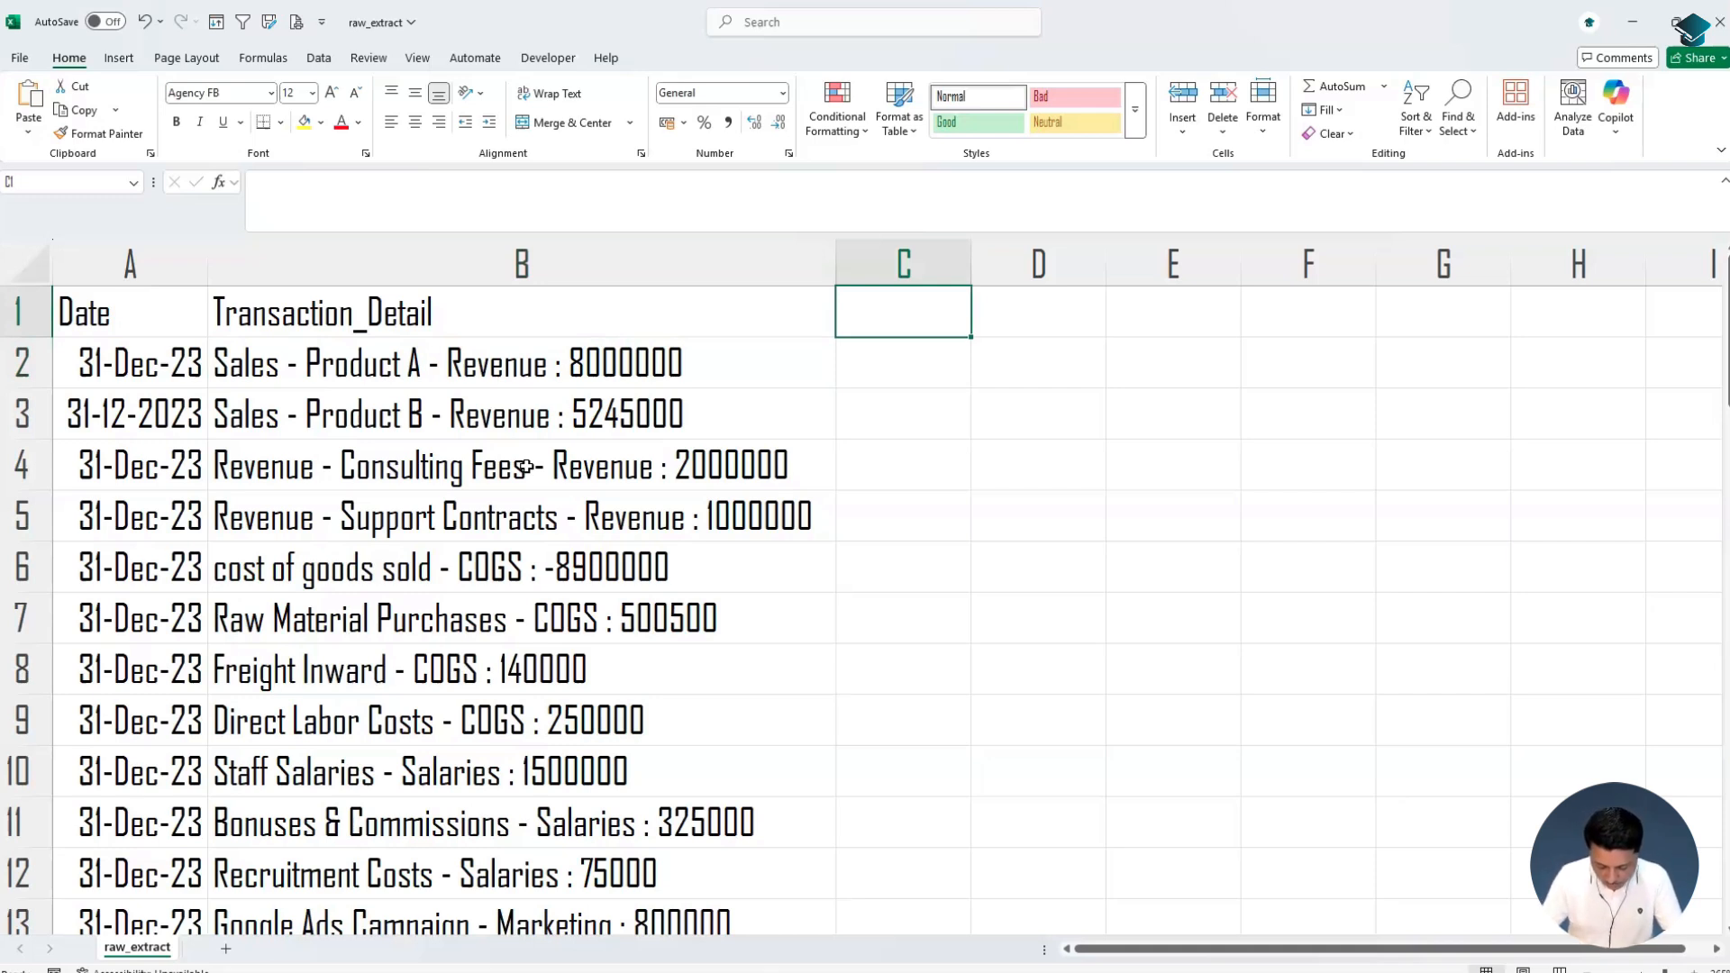
key(Left)
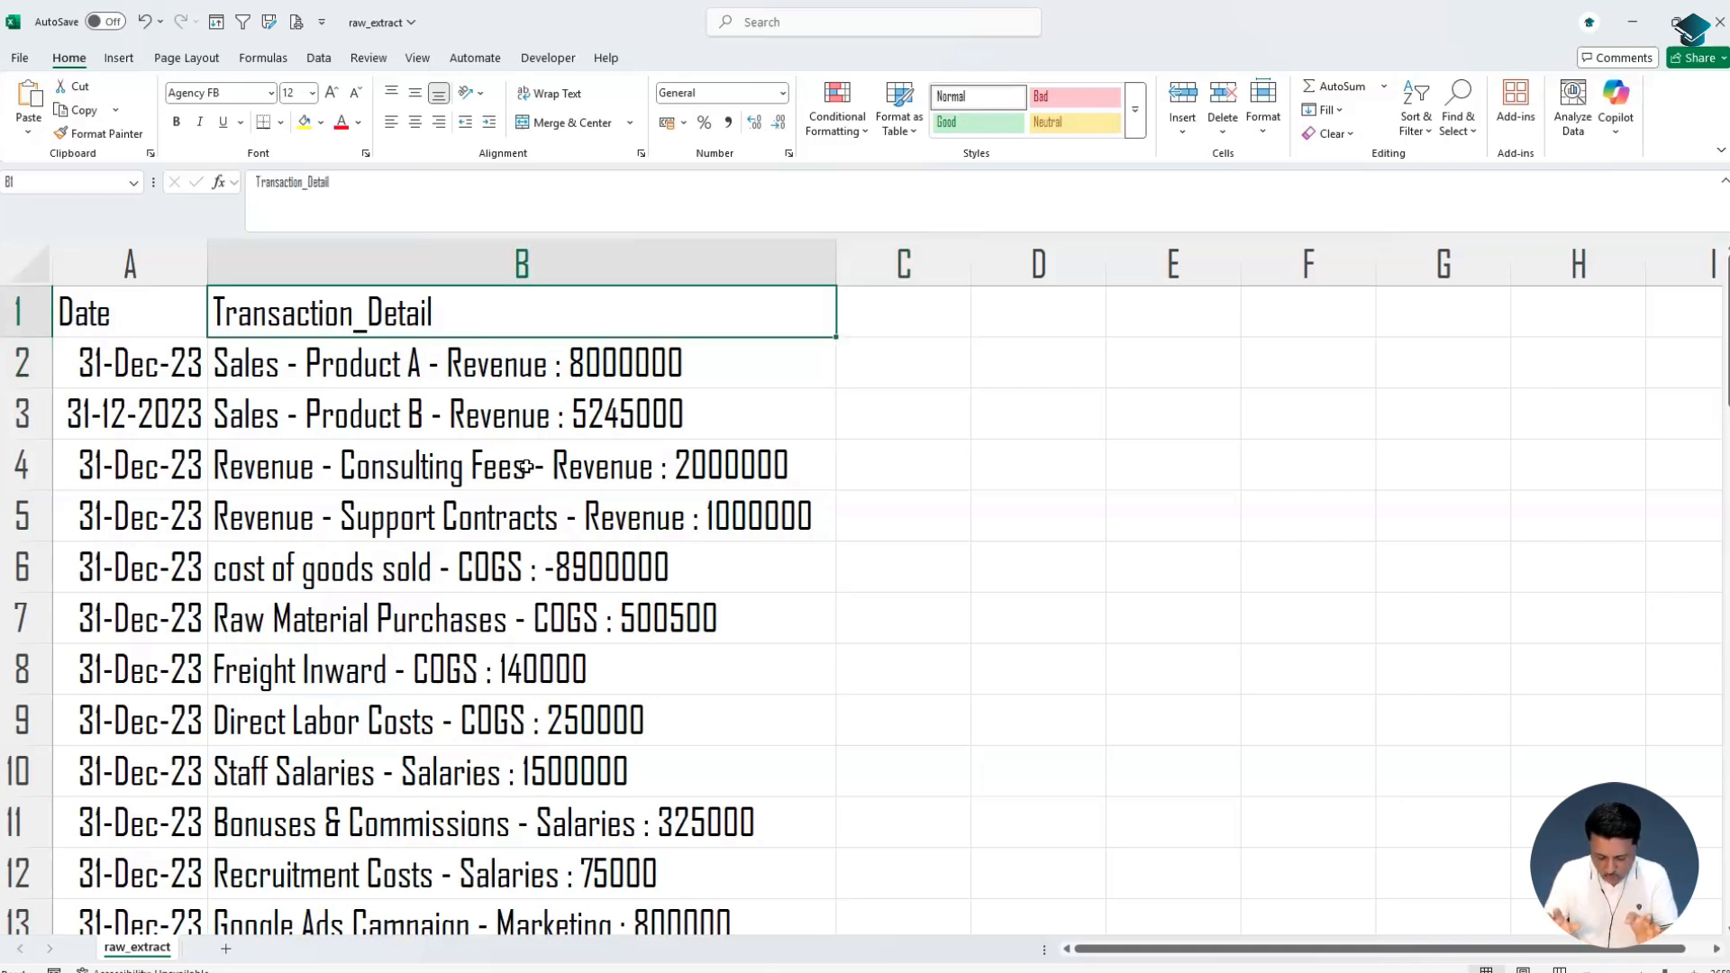
key(Right)
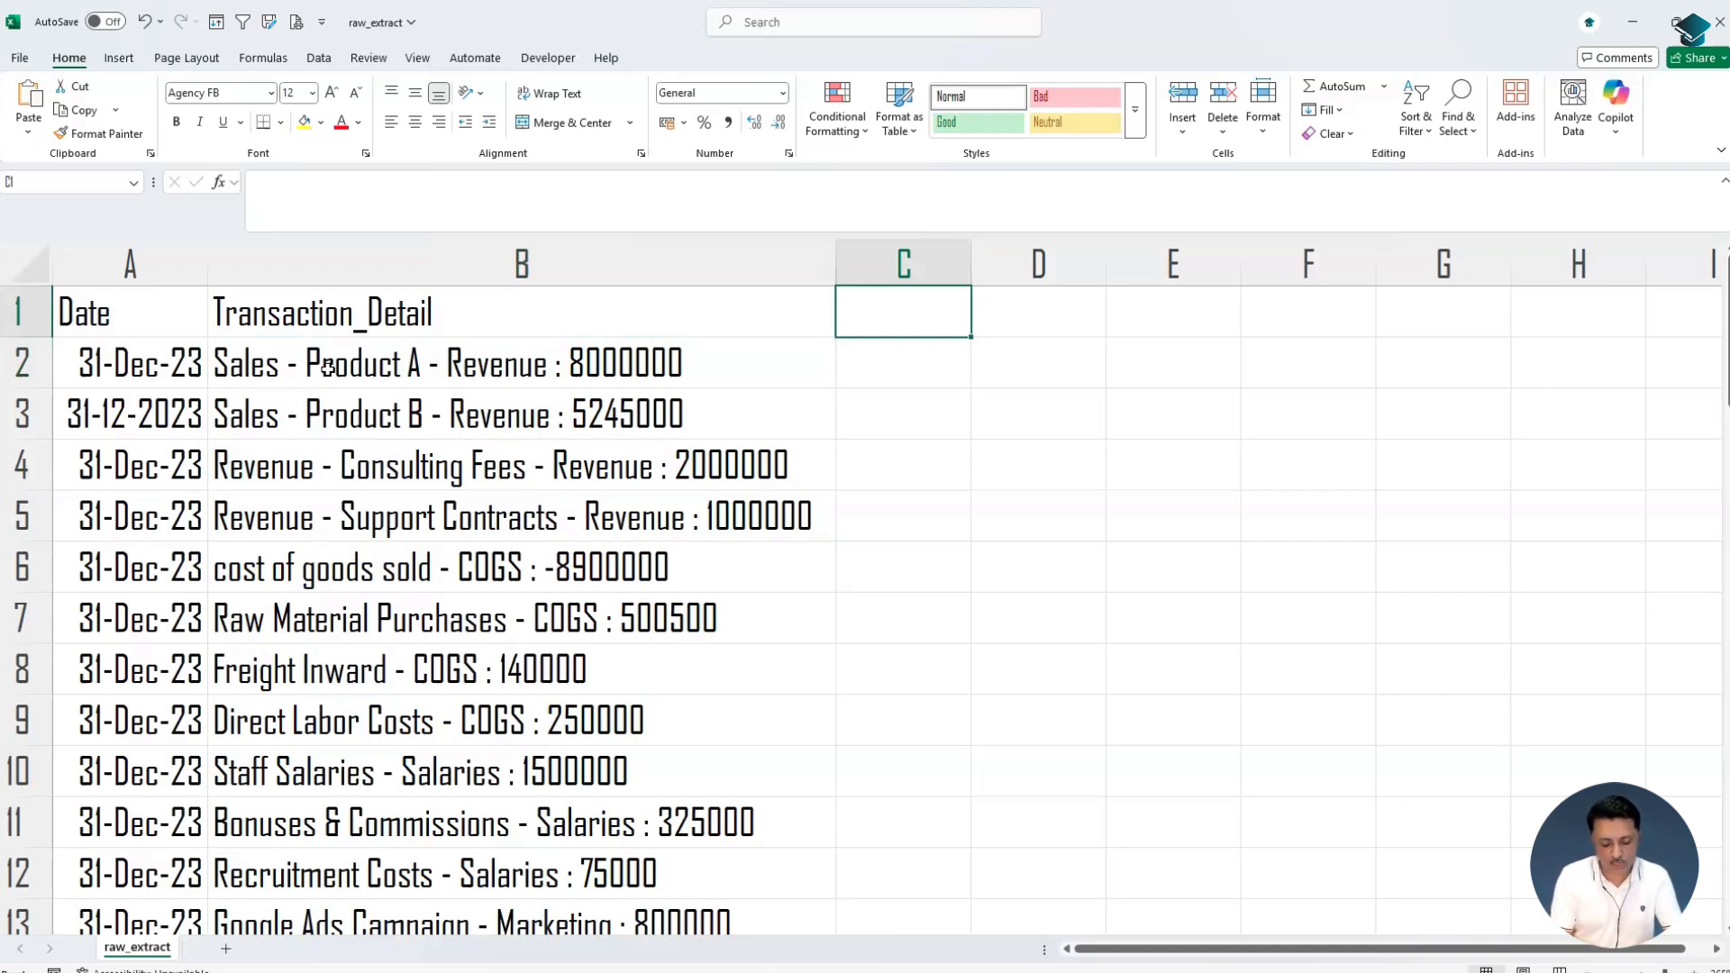
text(Ledge)
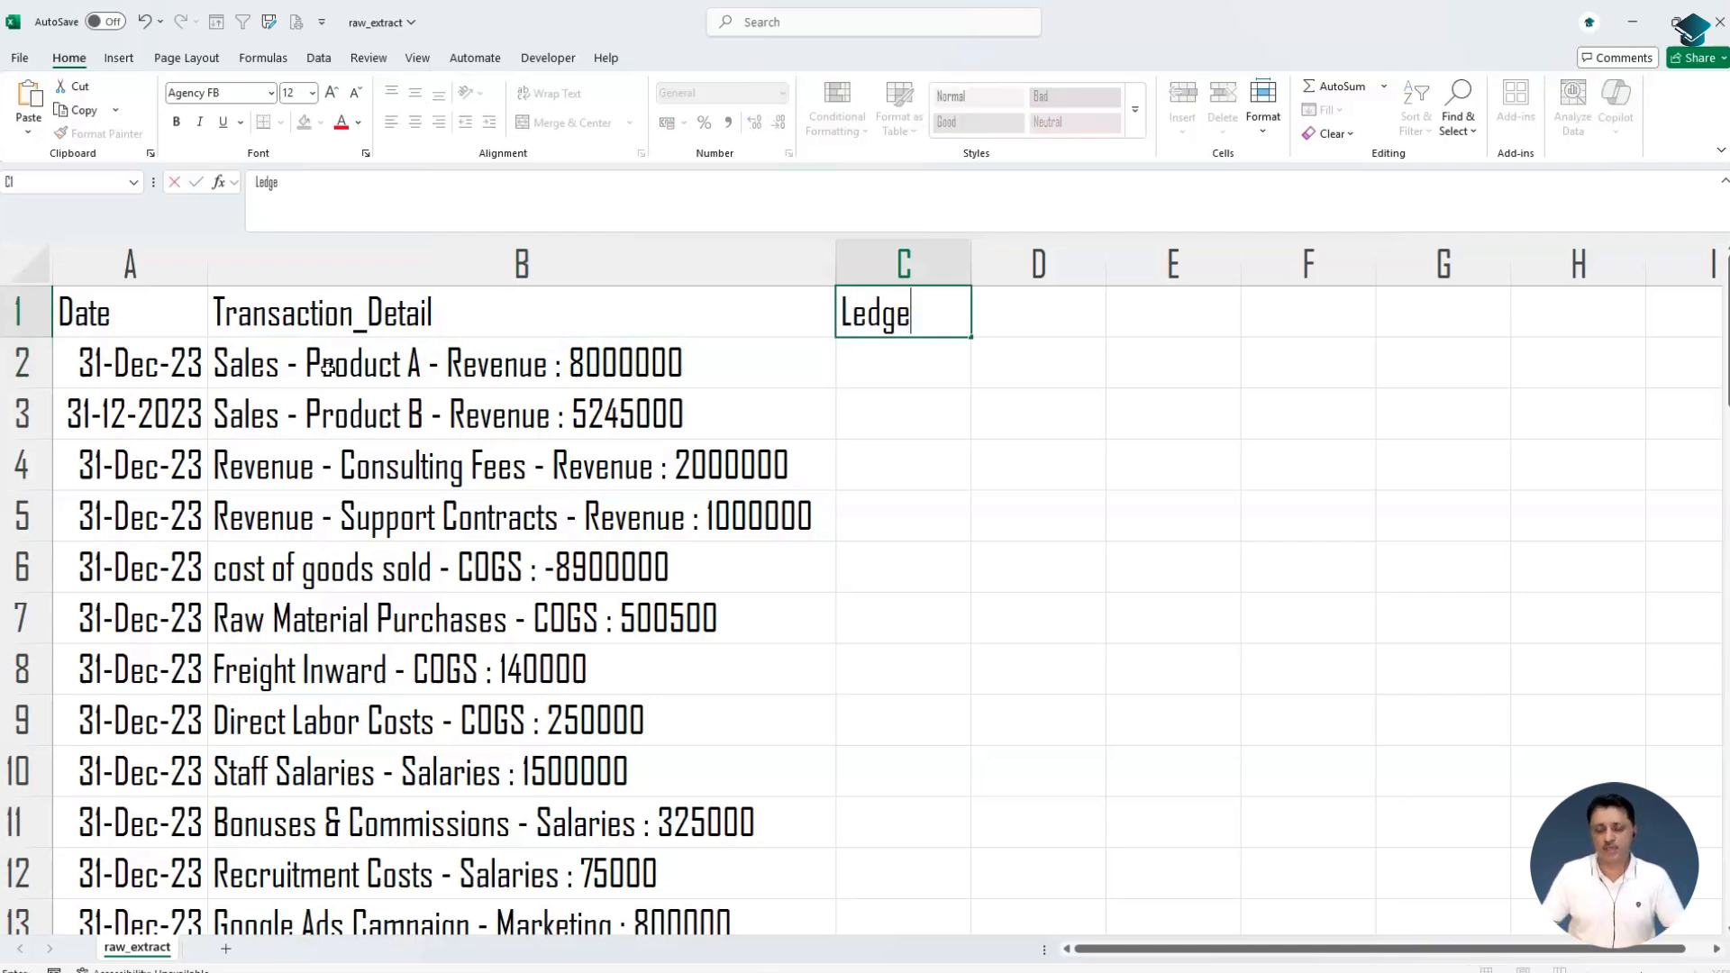
text(r)
key(Tab)
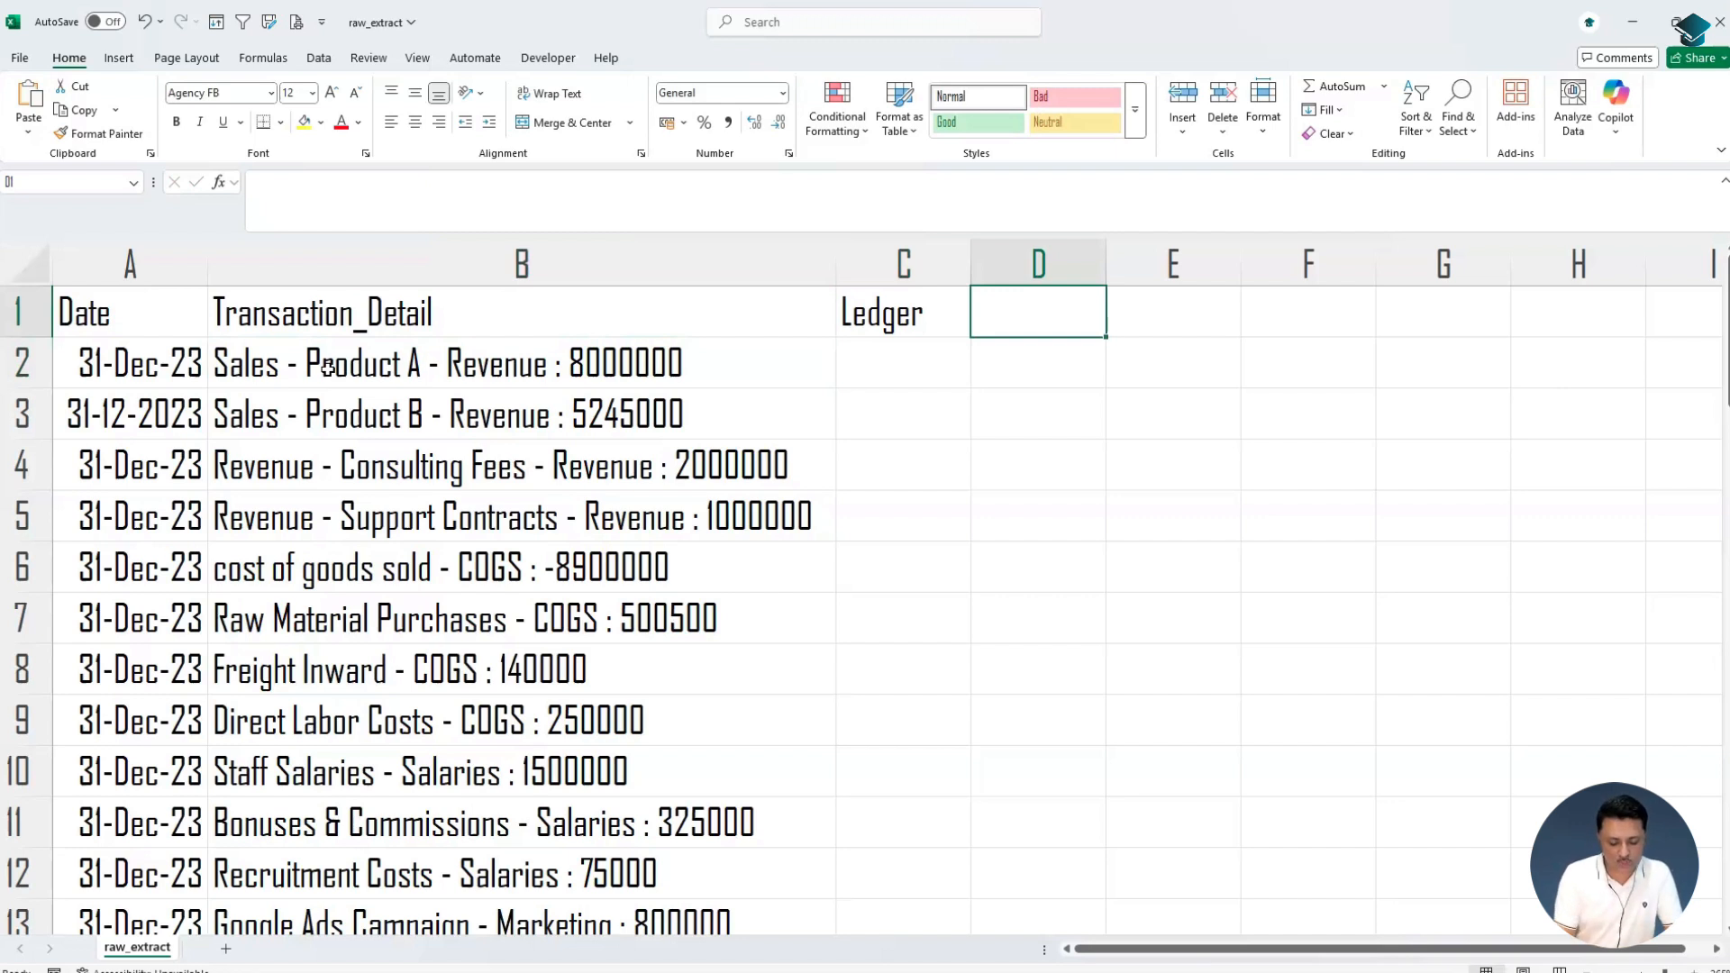
text(Cat)
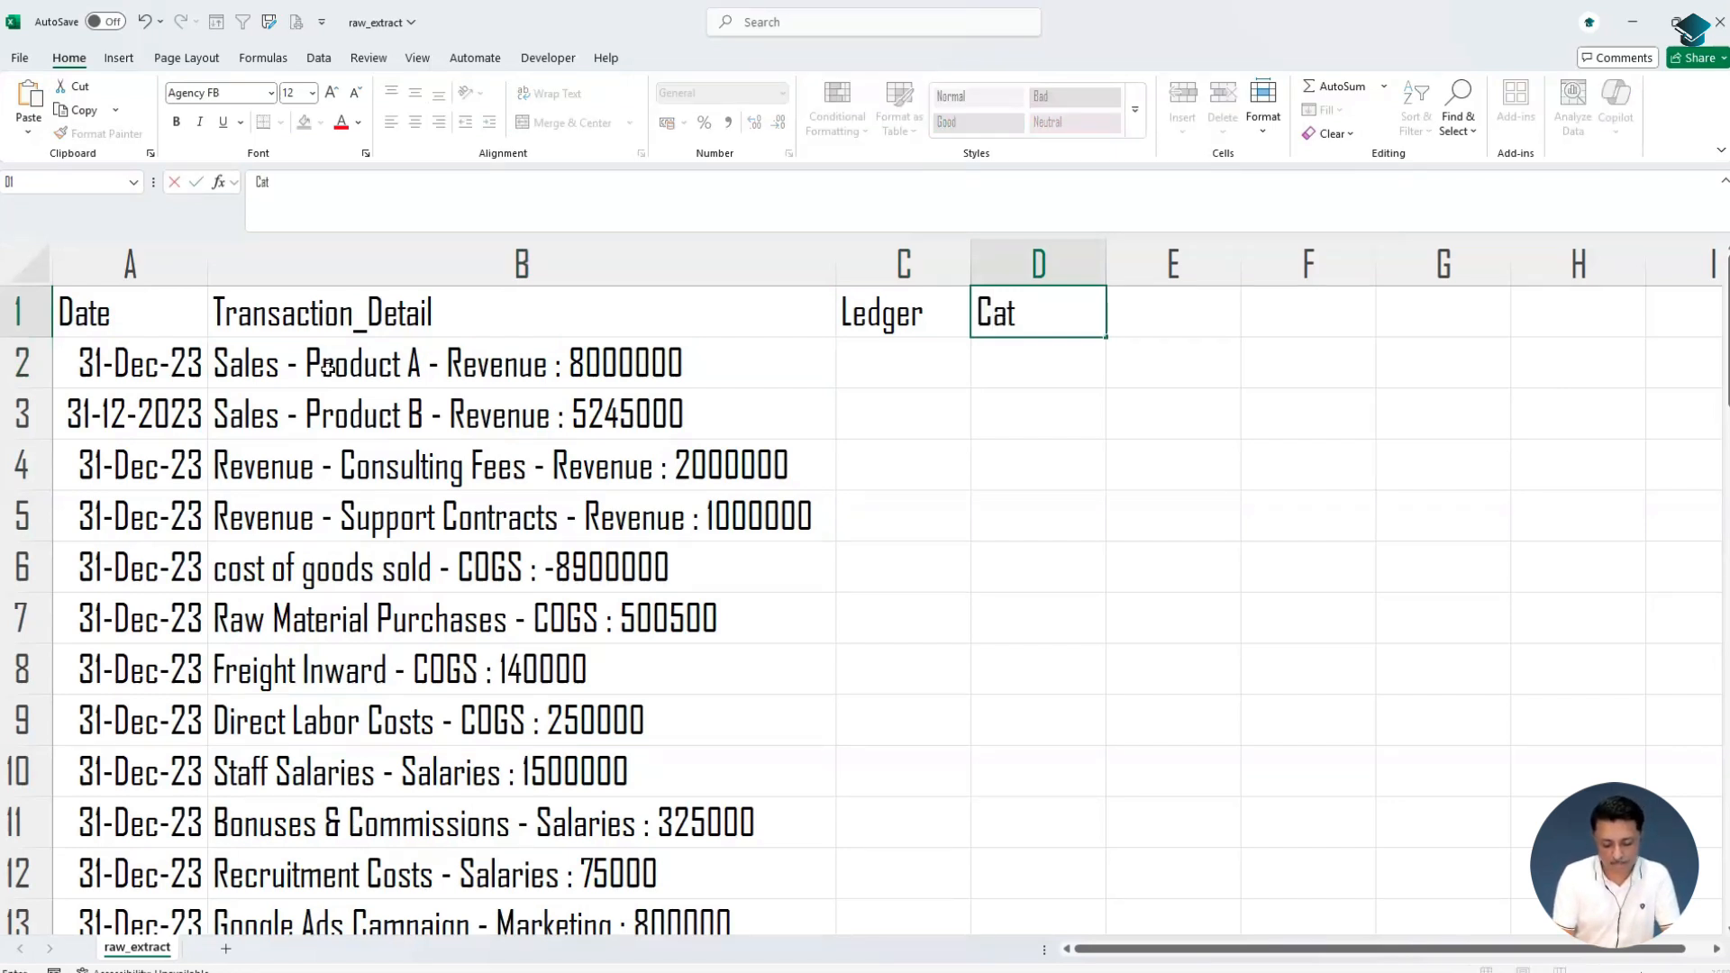
text(egory)
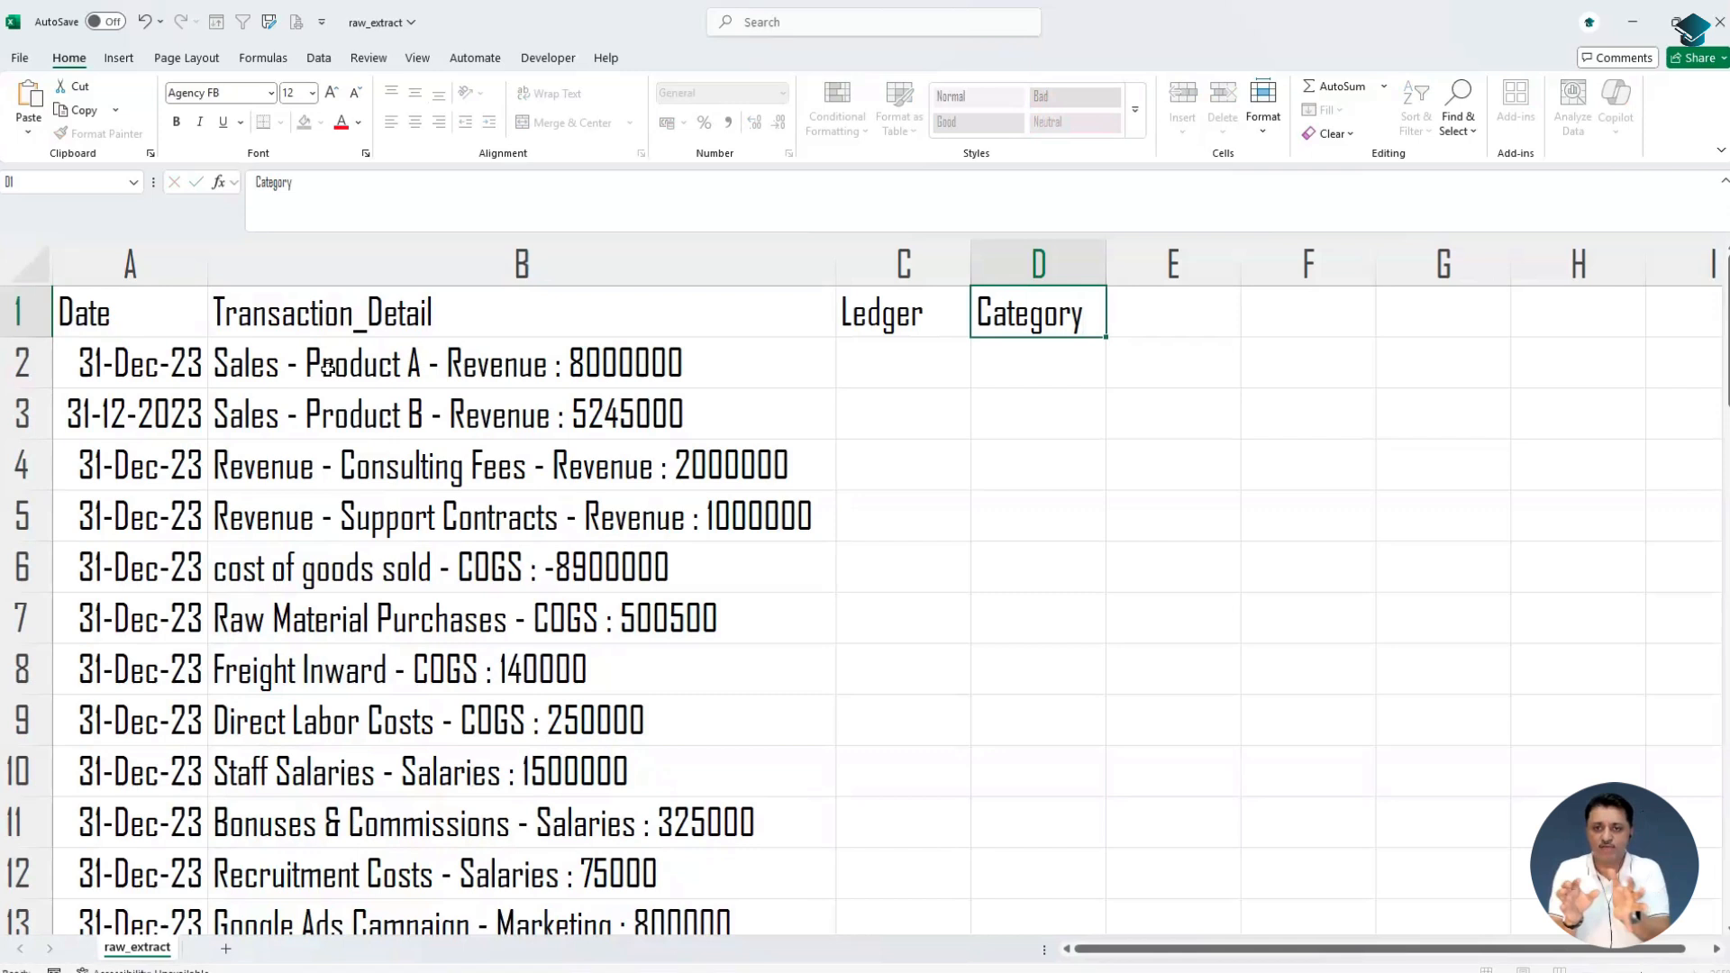
Enter the header Value in E1
key(Tab)
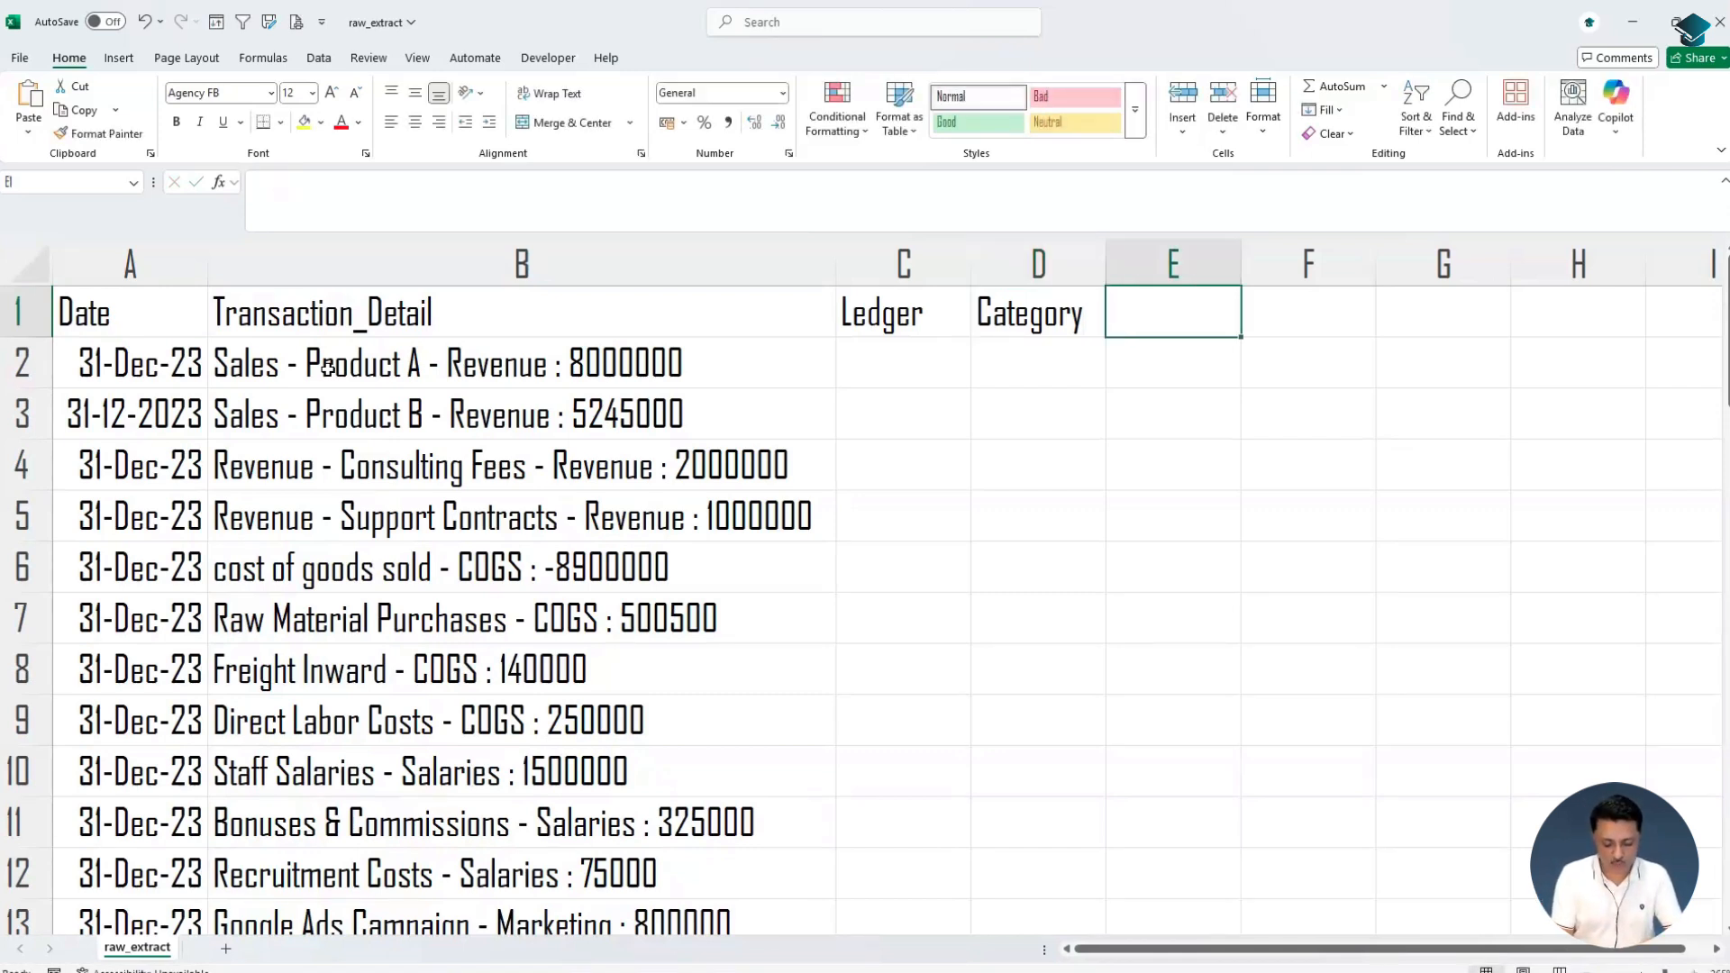
text(Valu)
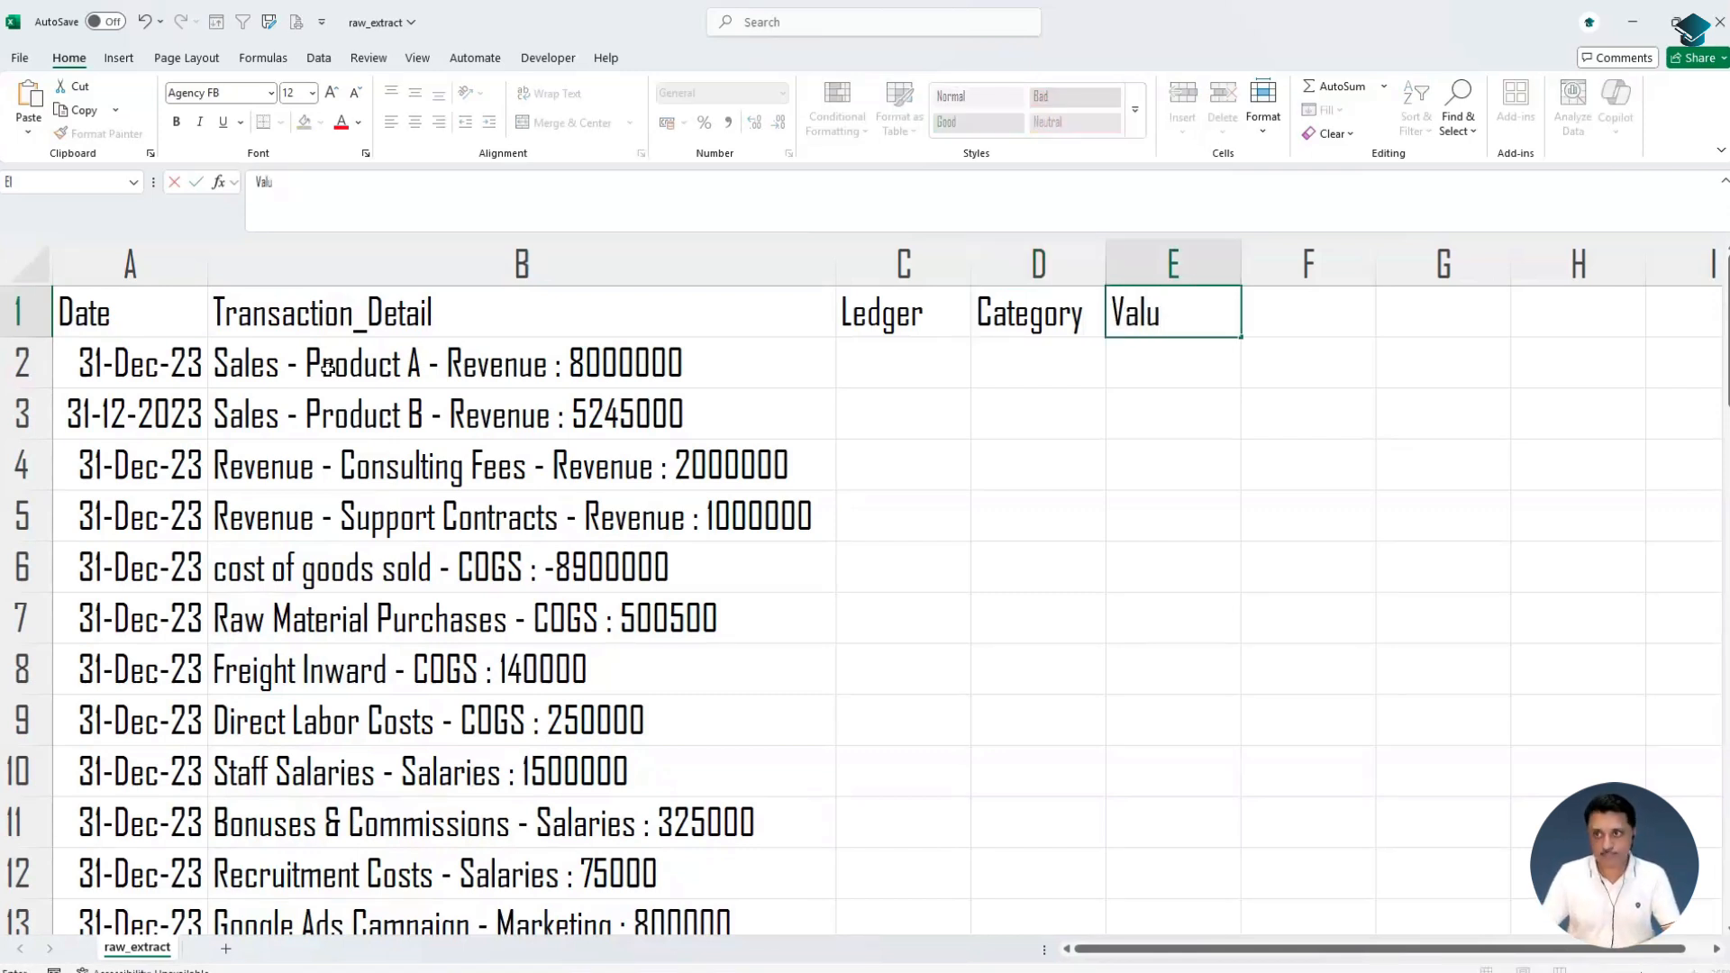
text(e)
key(Return)
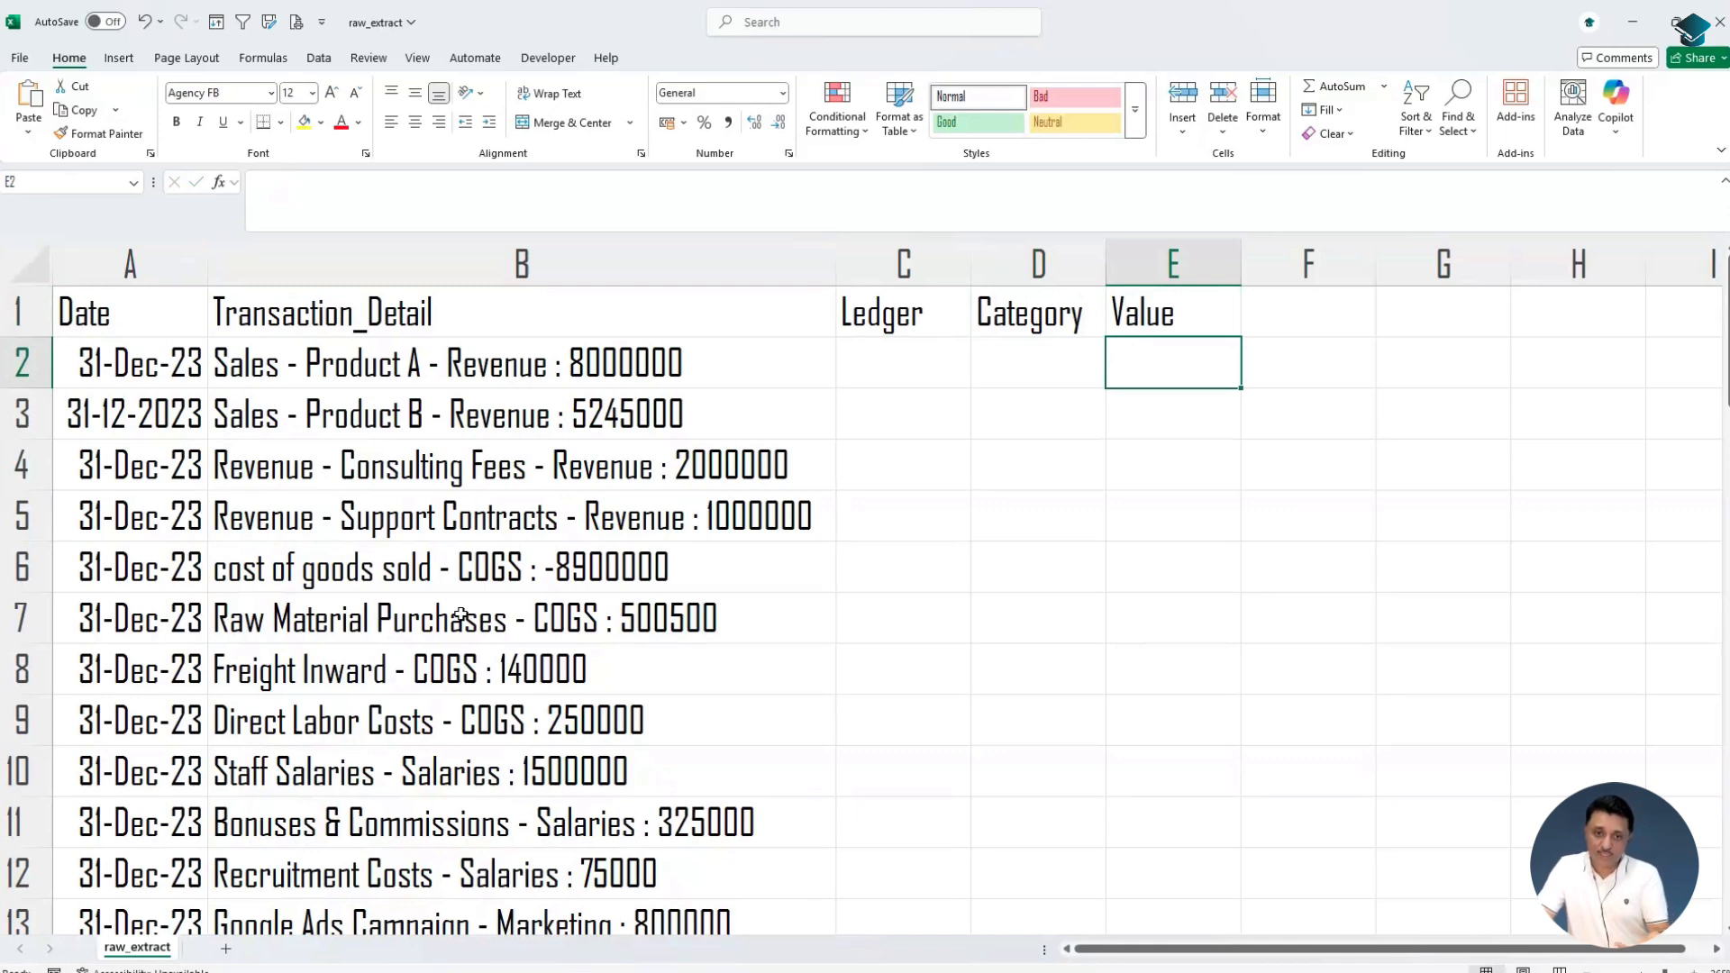
scroll(460, 615, down, 4)
scroll(460, 615, down, 6)
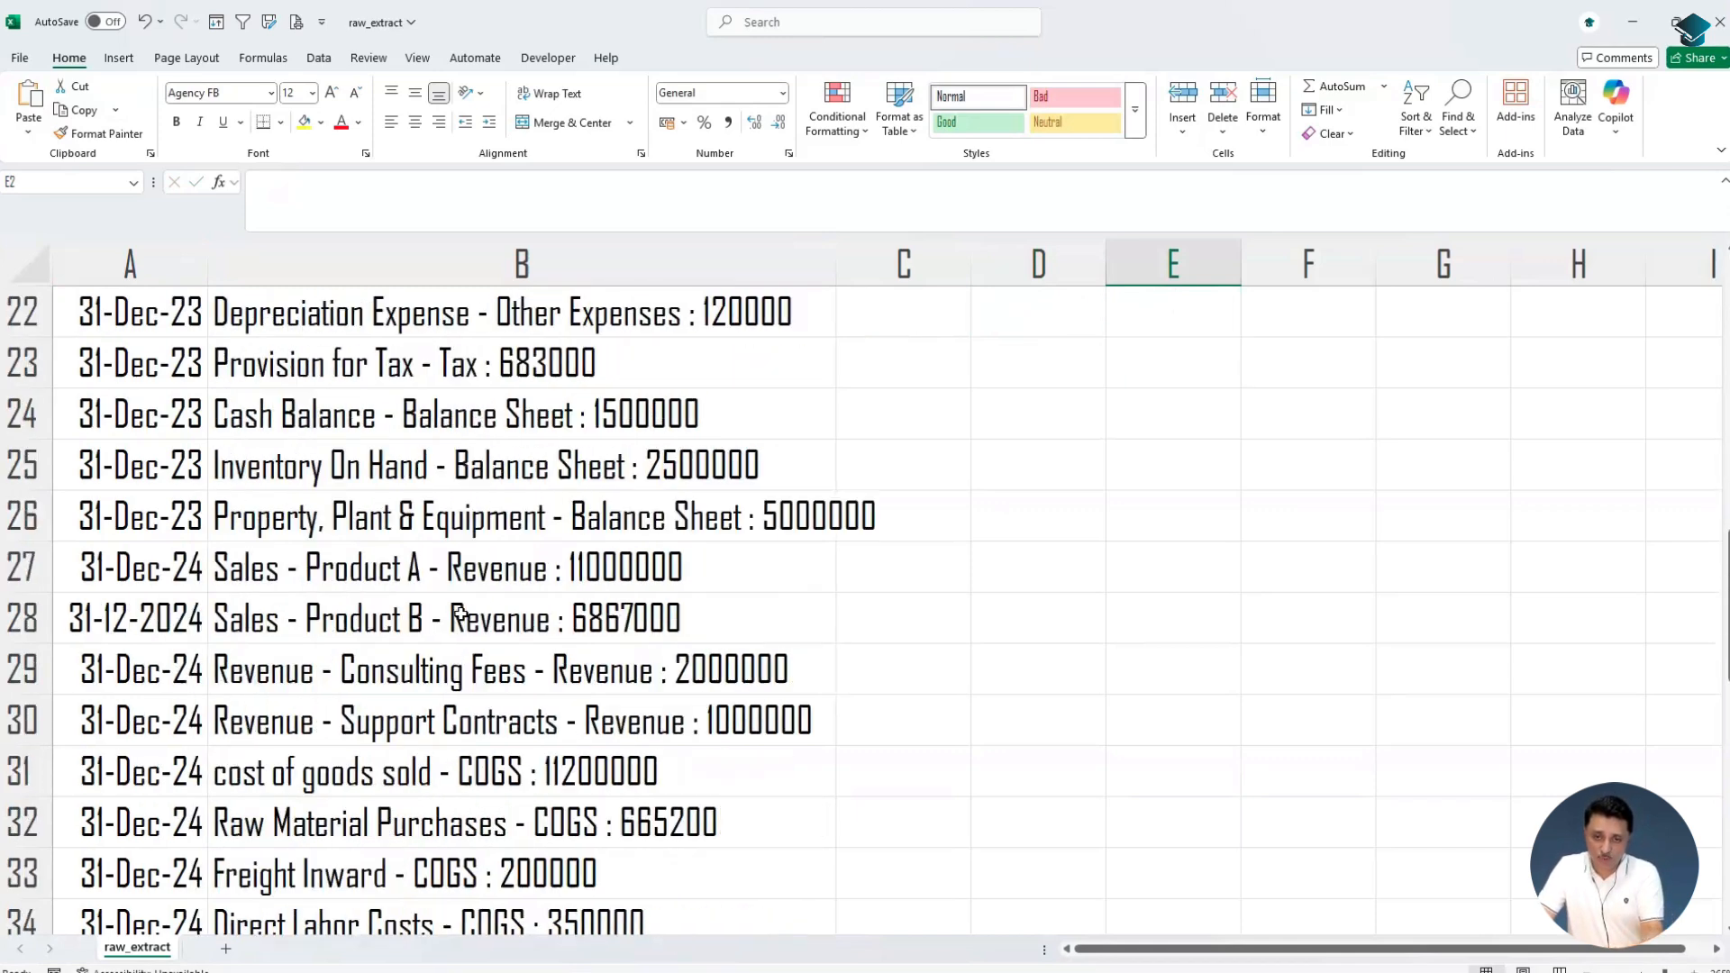
scroll(461, 616, down, 2)
scroll(461, 615, up, 1)
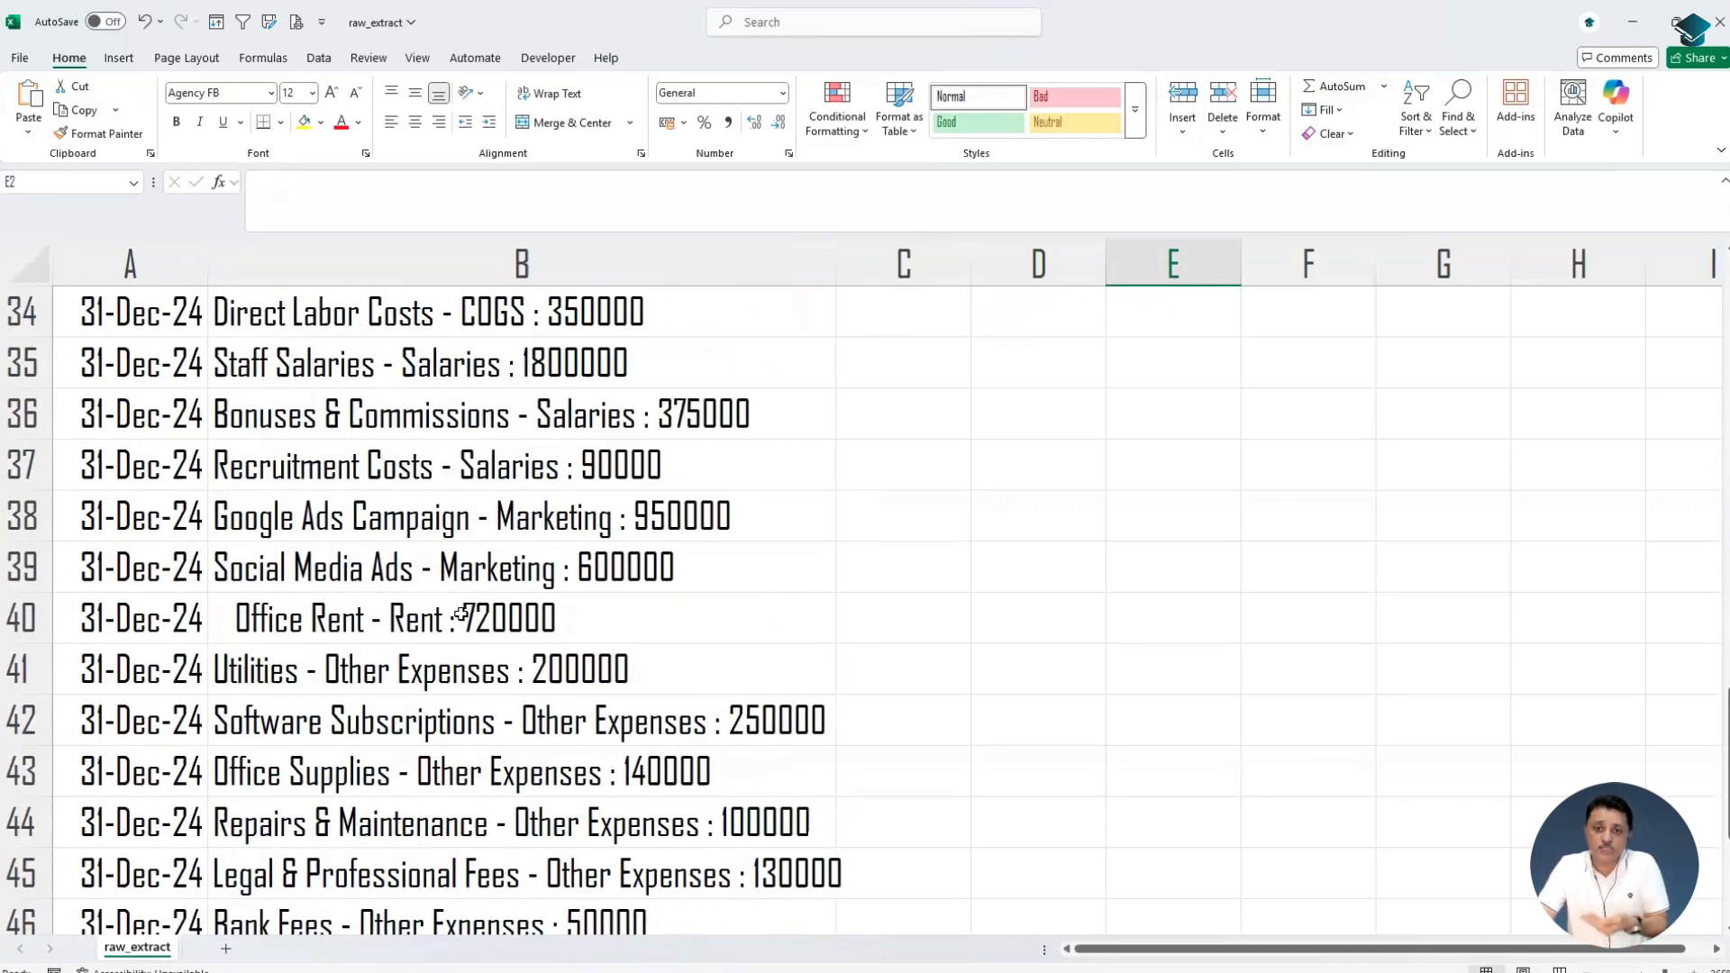
scroll(460, 615, up, 11)
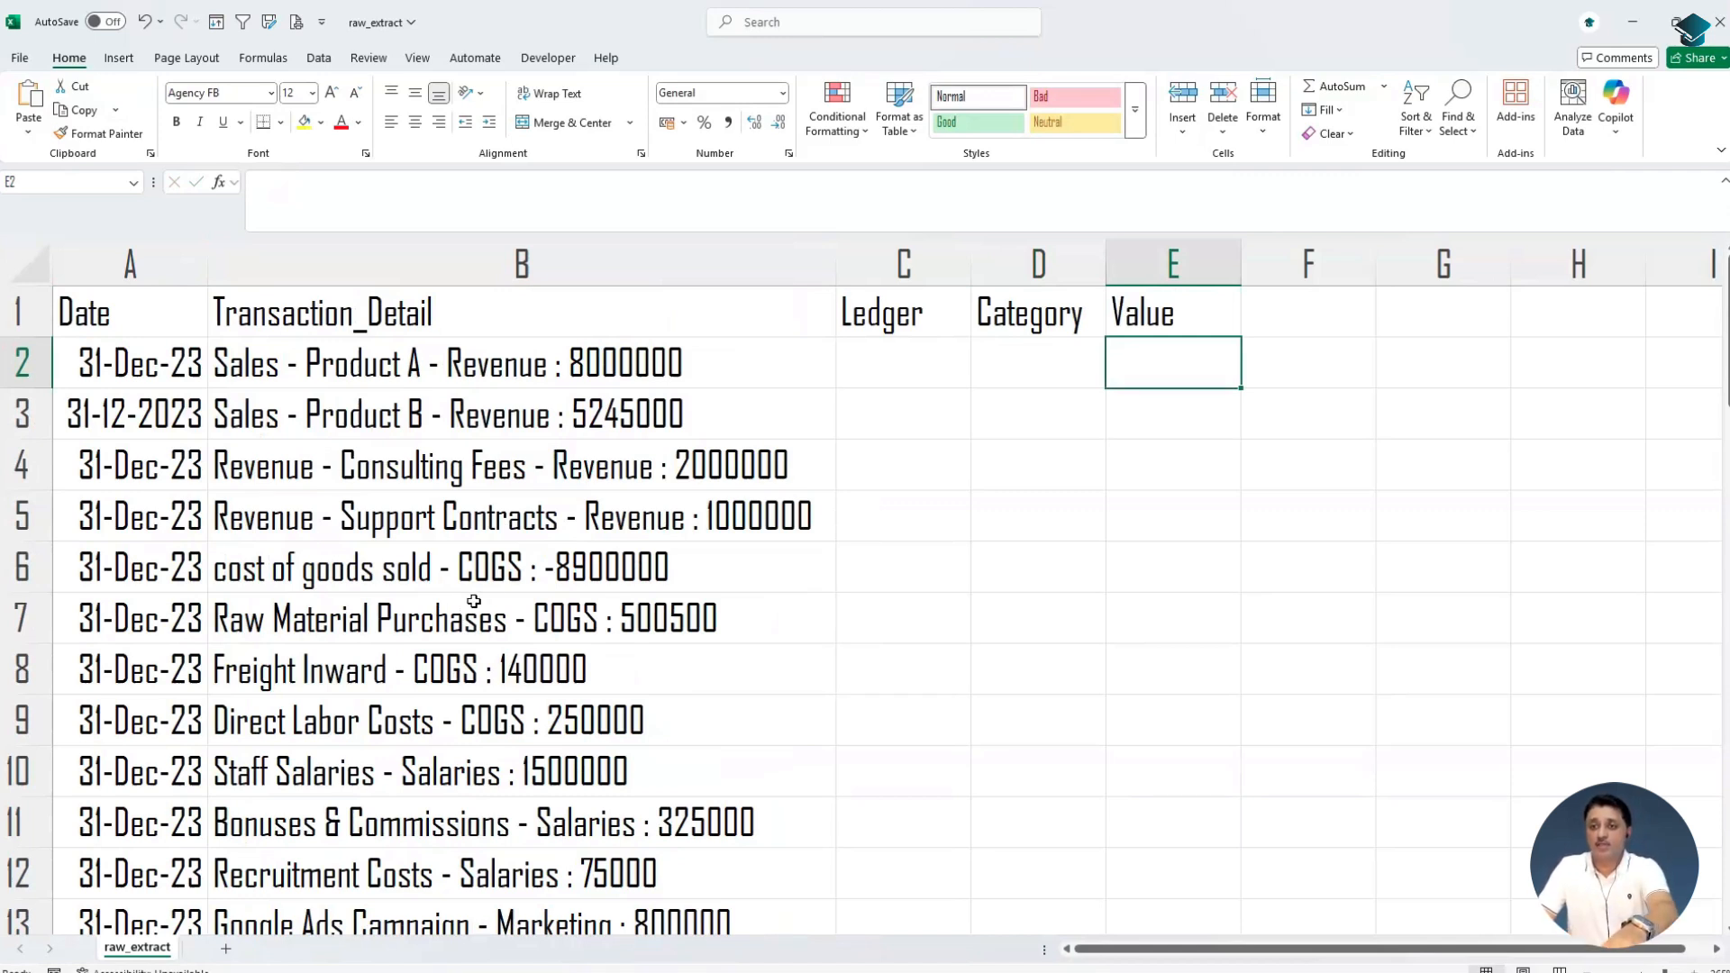
Enter Revenue in D2 as the category of the first transaction
click(1015, 376)
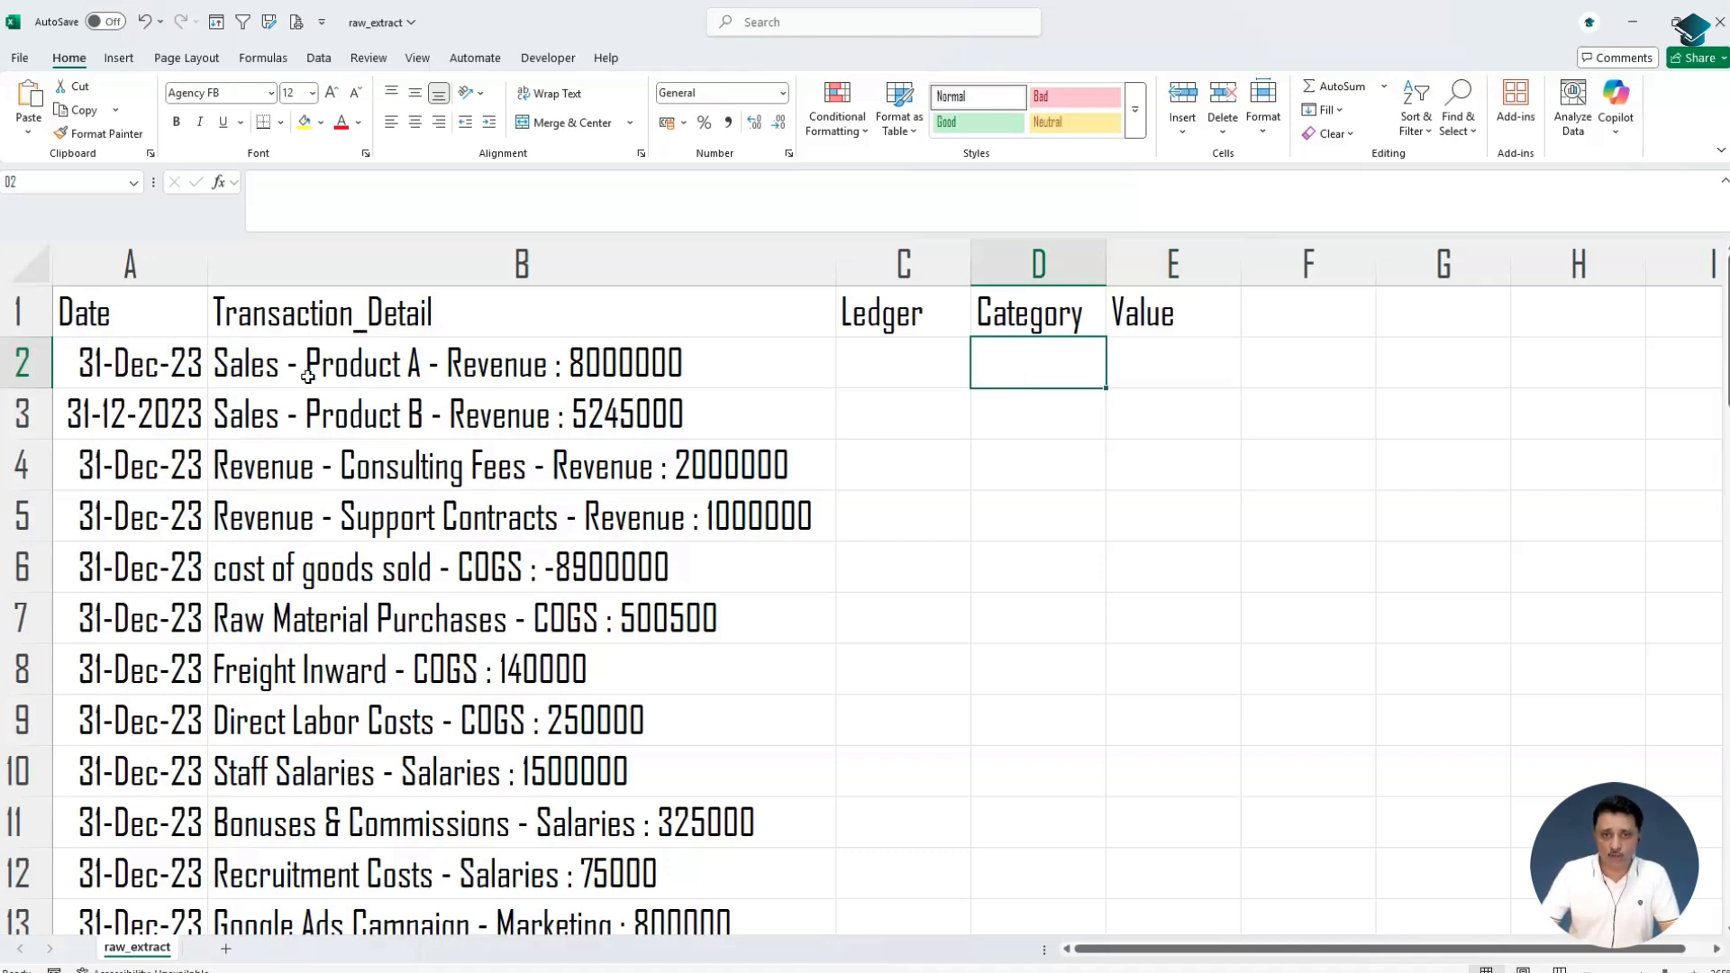
click(427, 369)
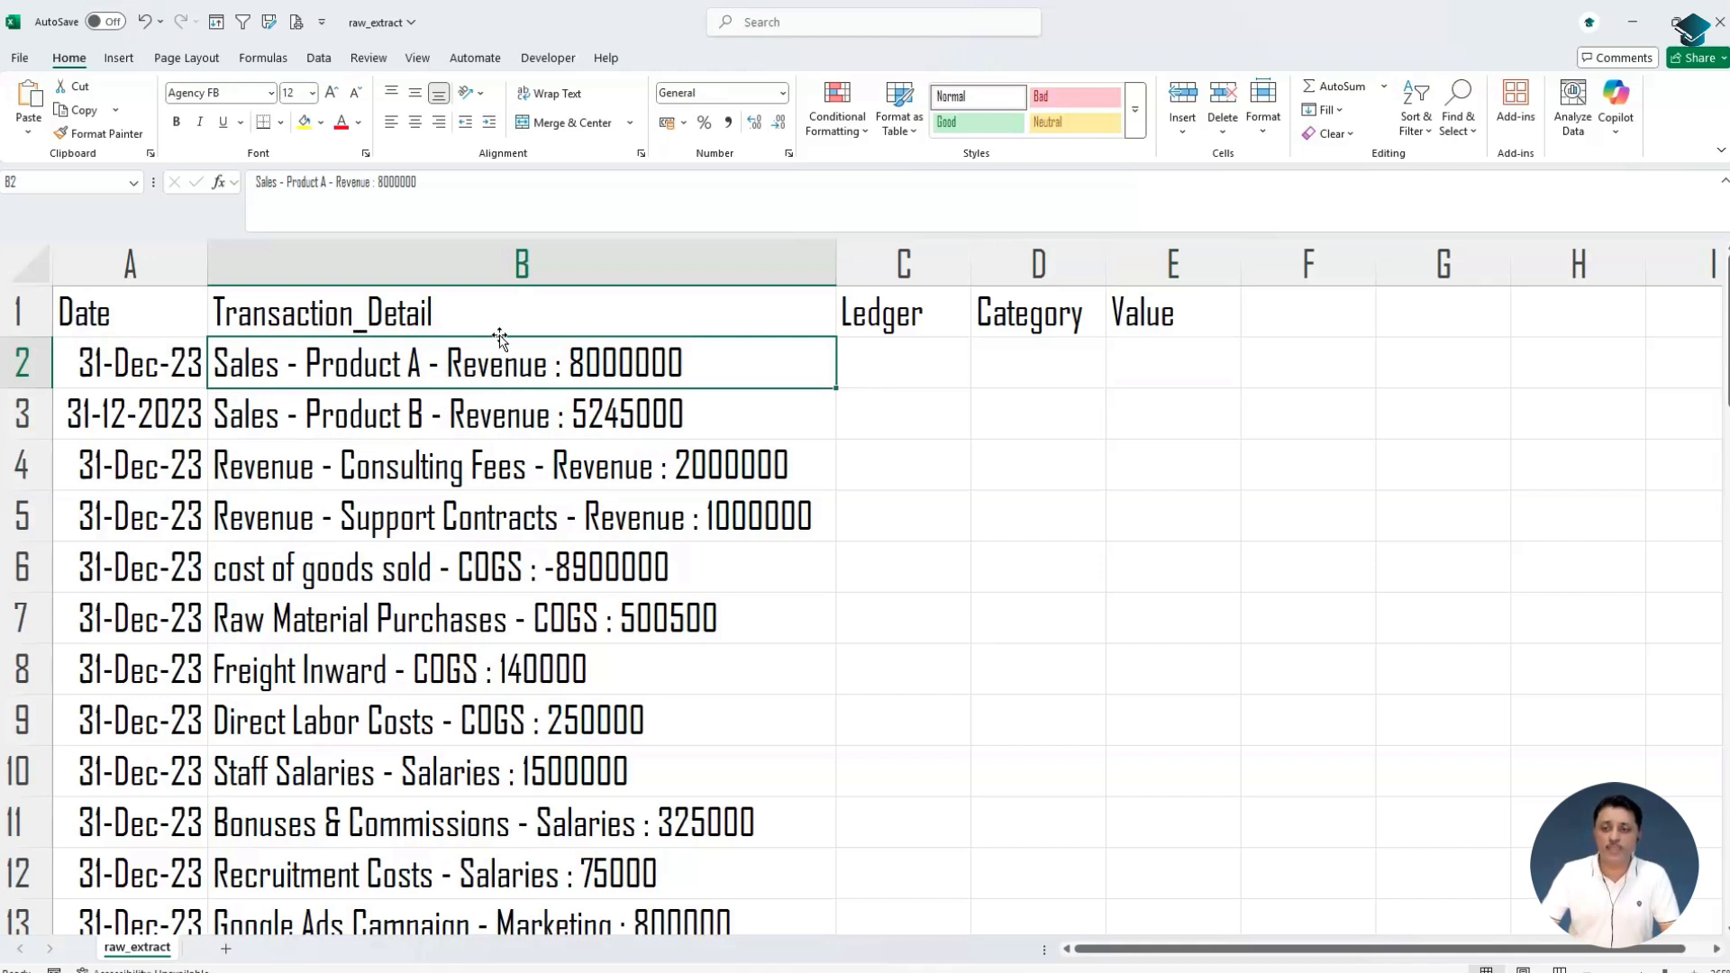
key(ctrl+space)
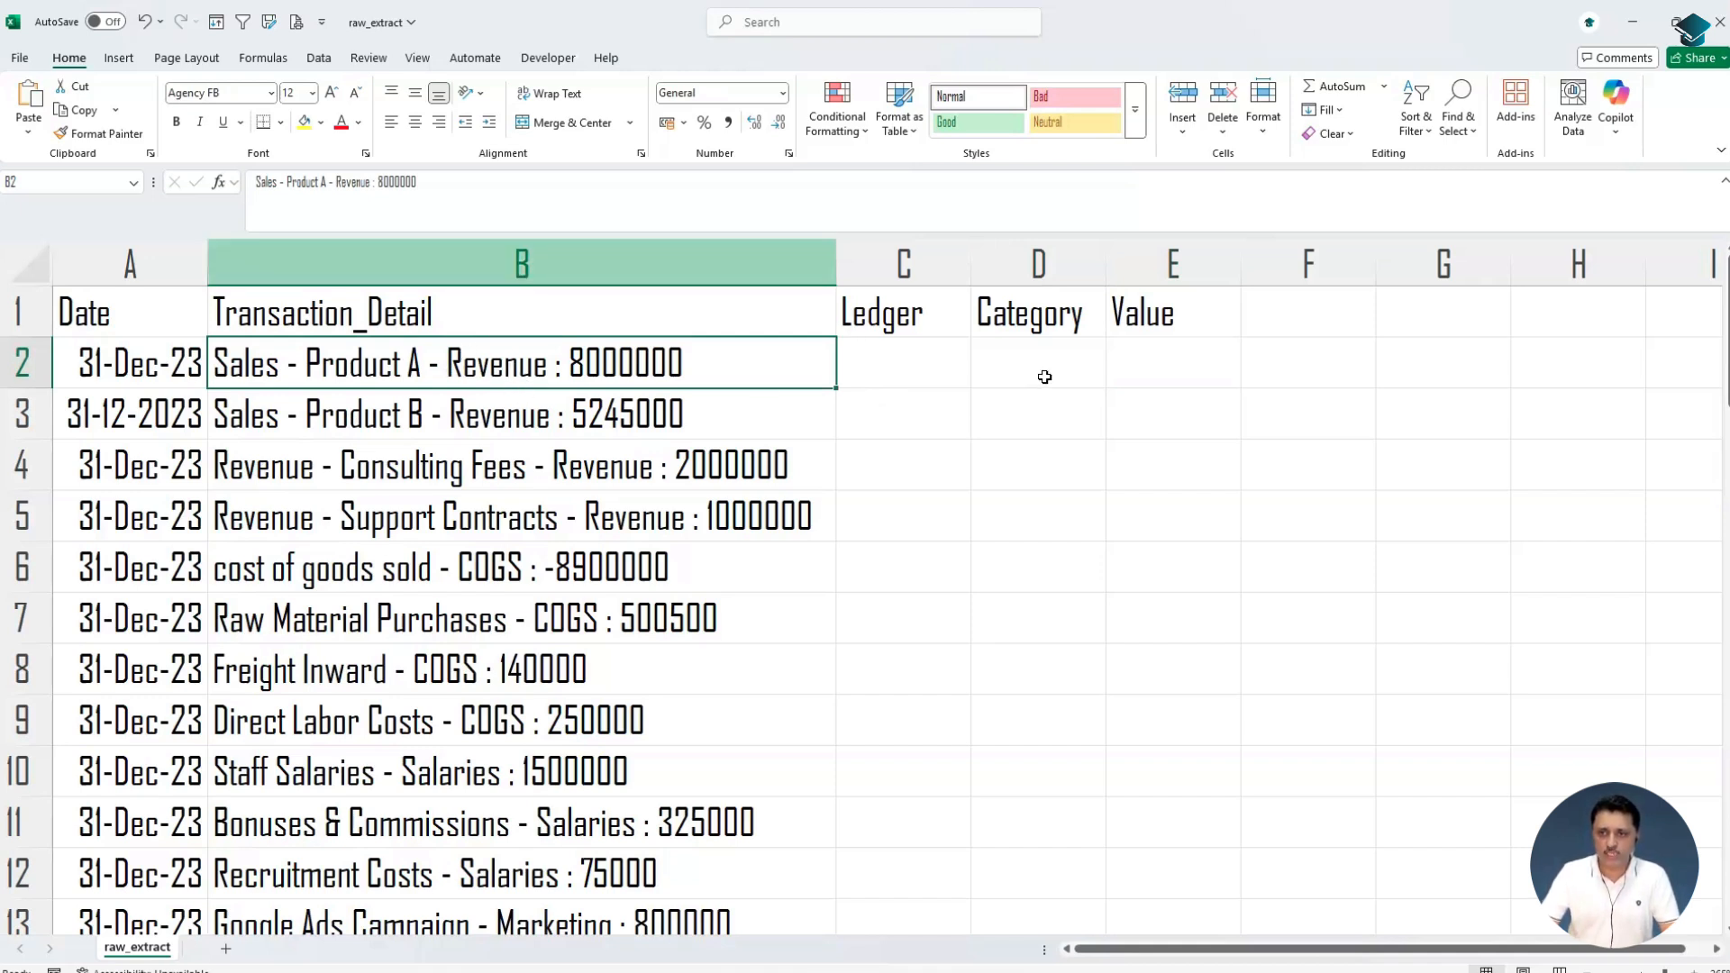
click(1044, 377)
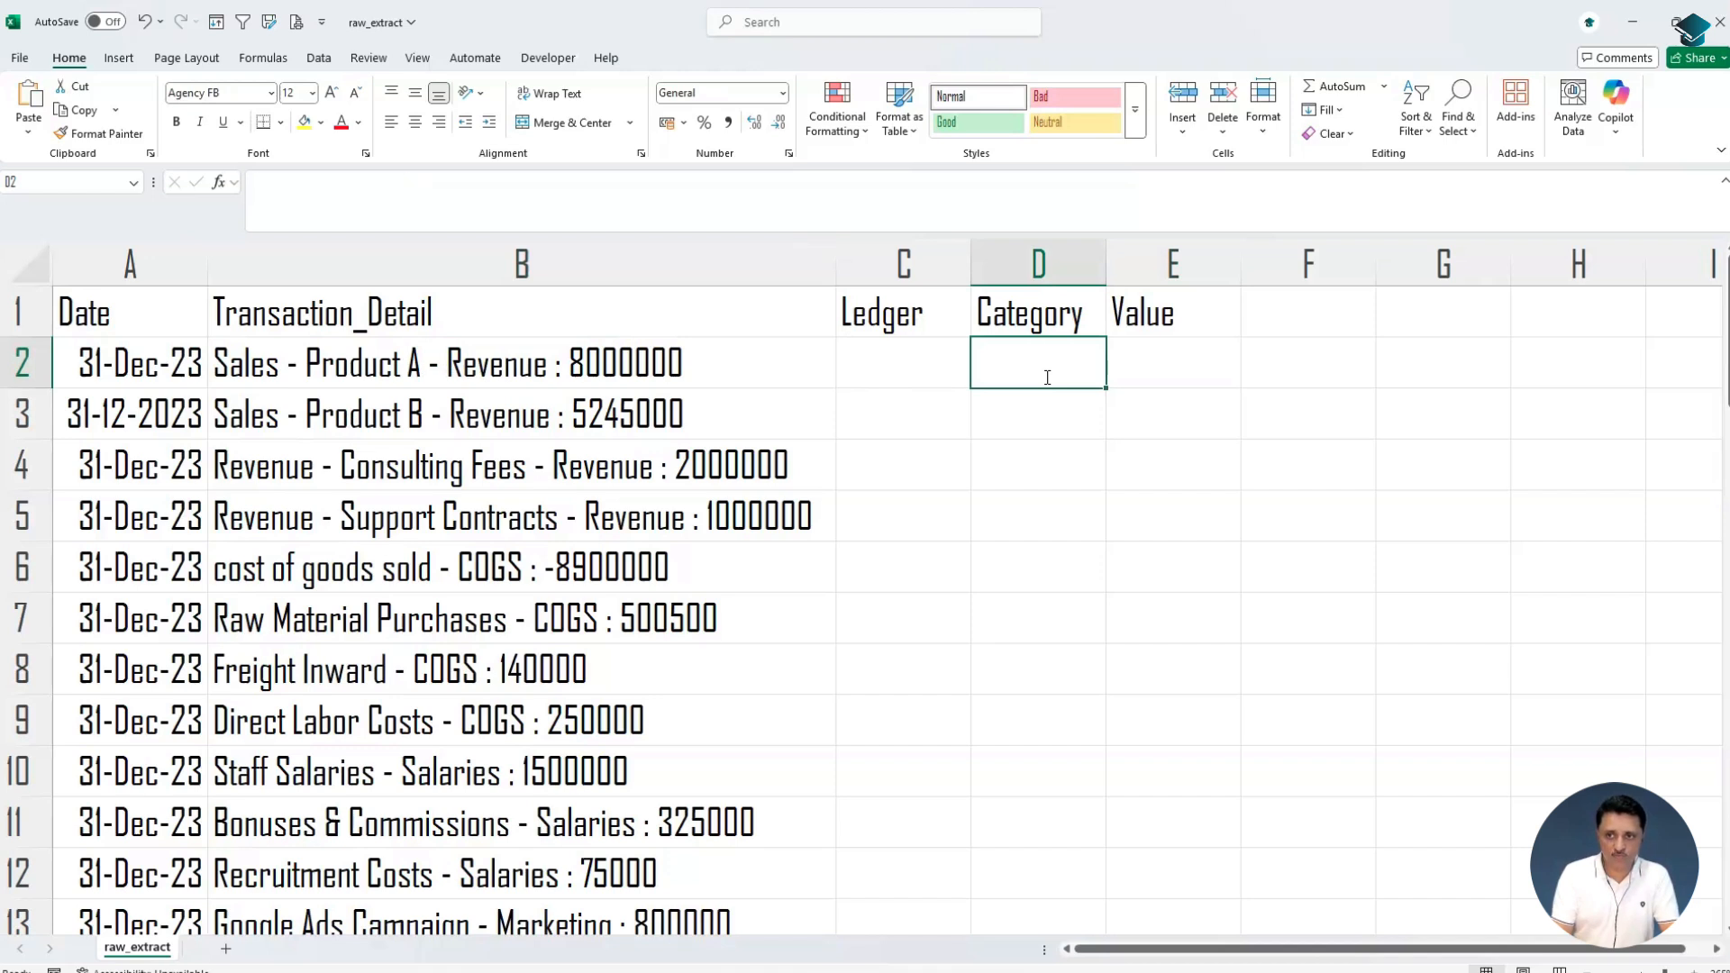
text(Re)
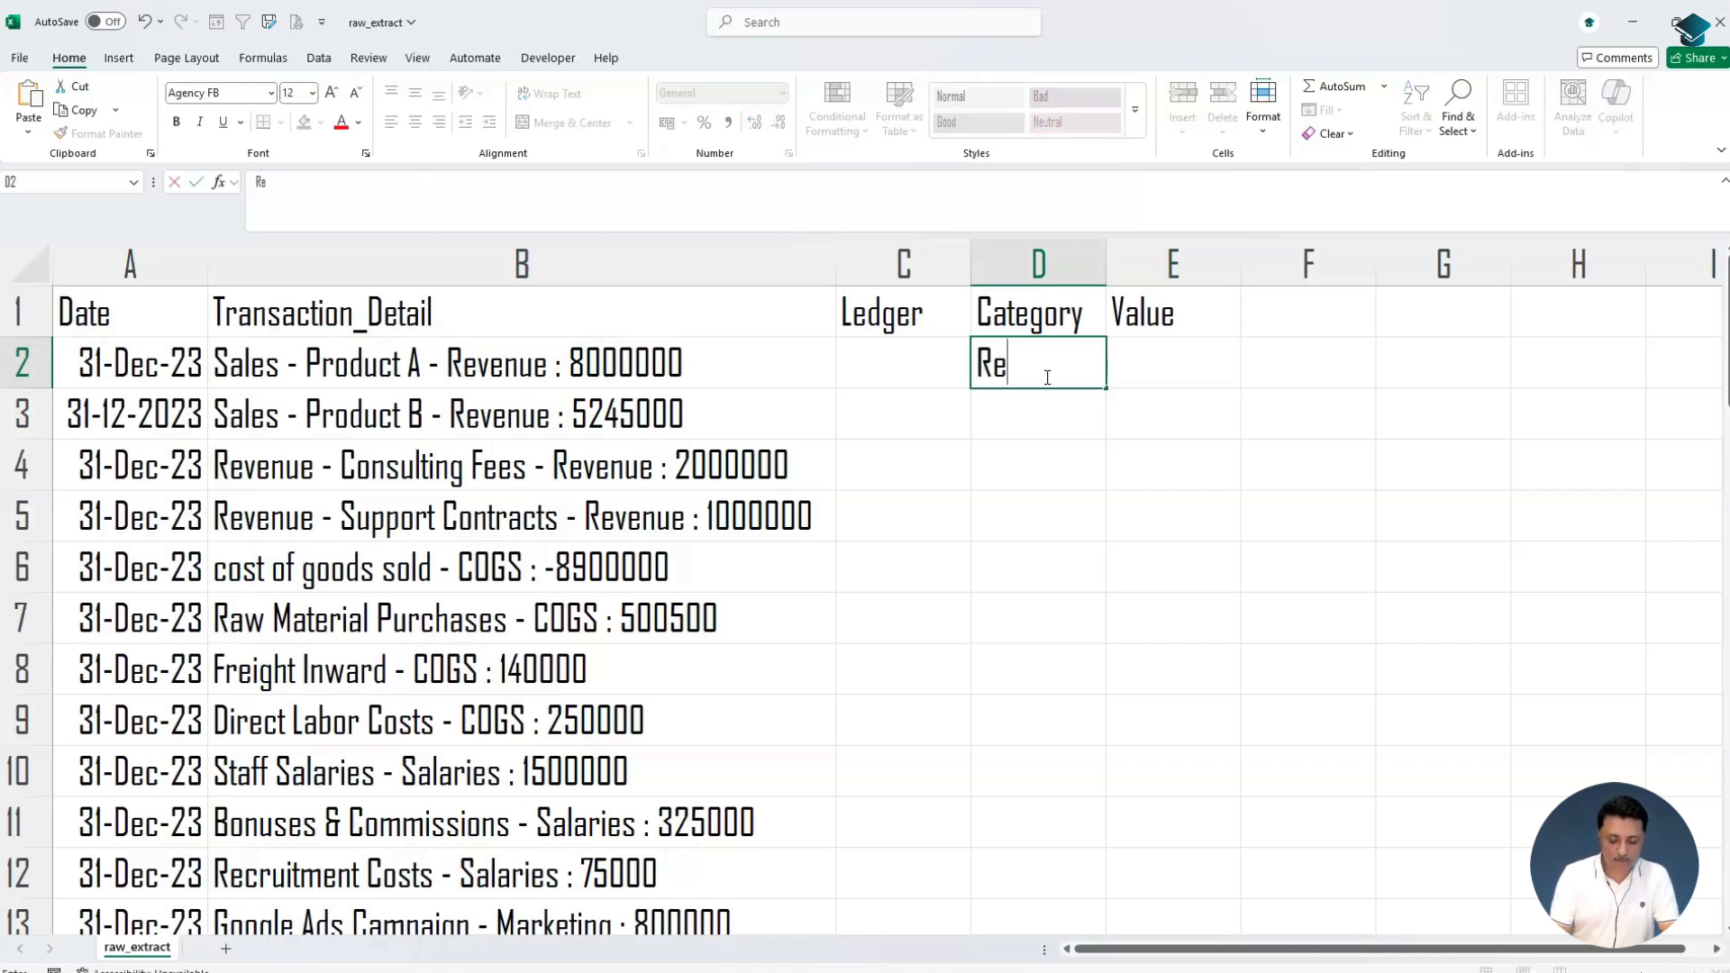
text(venue)
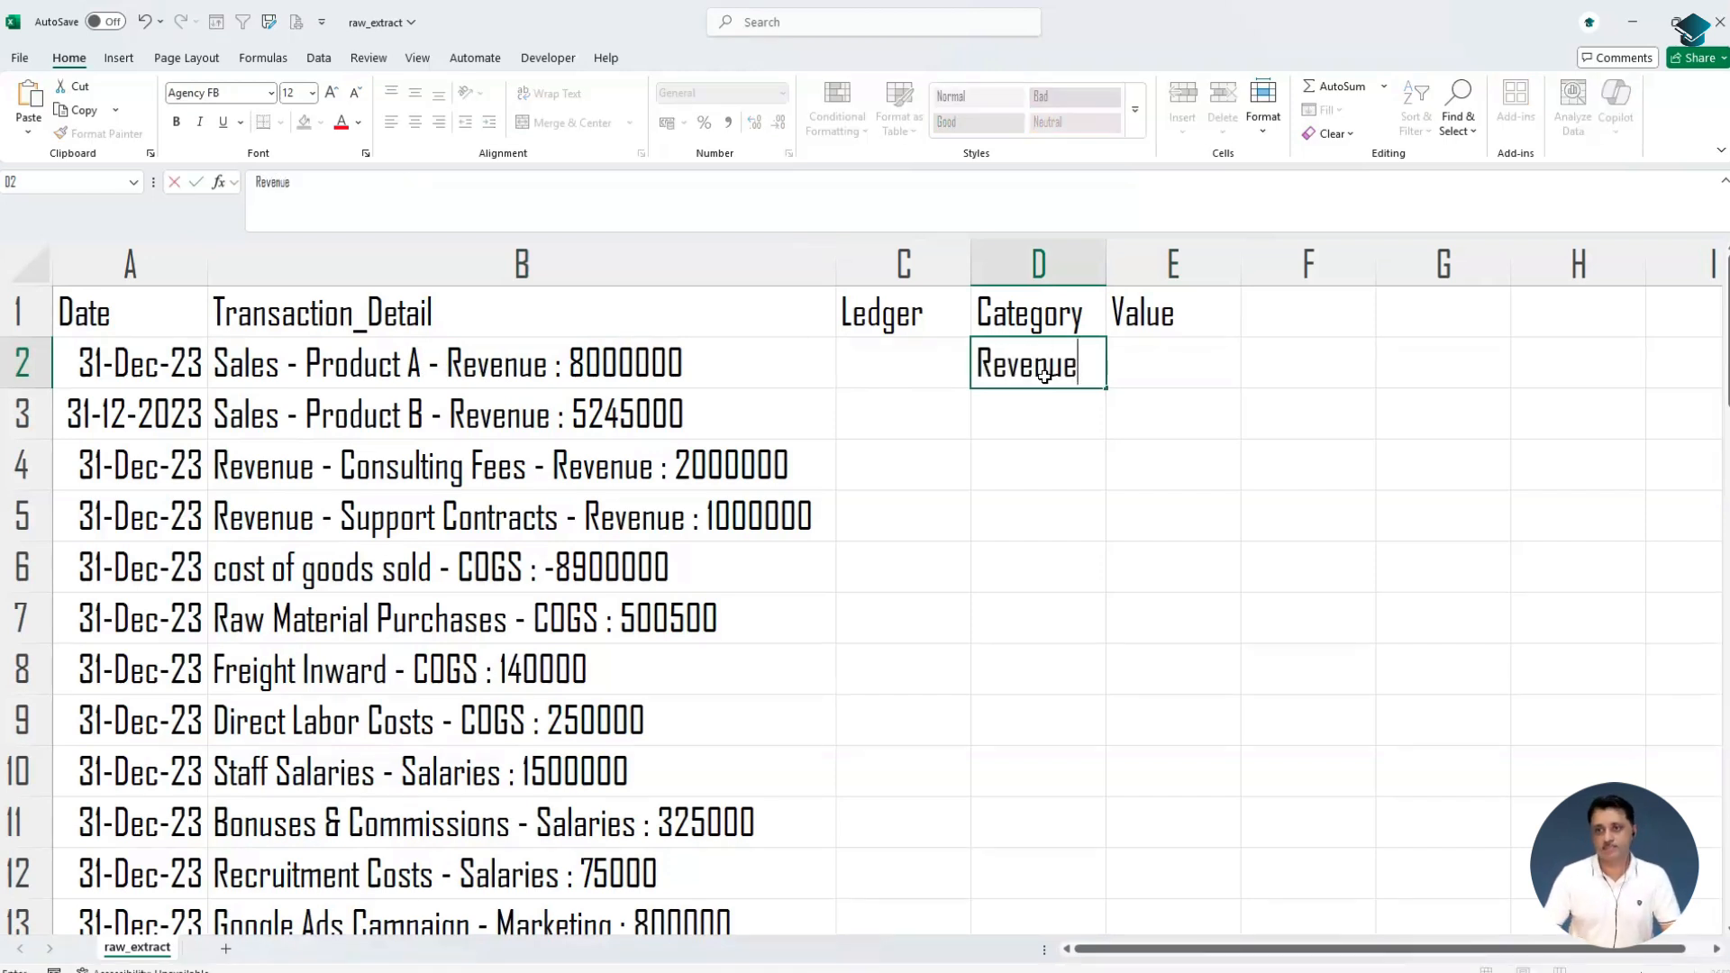
key(Return)
click(1044, 376)
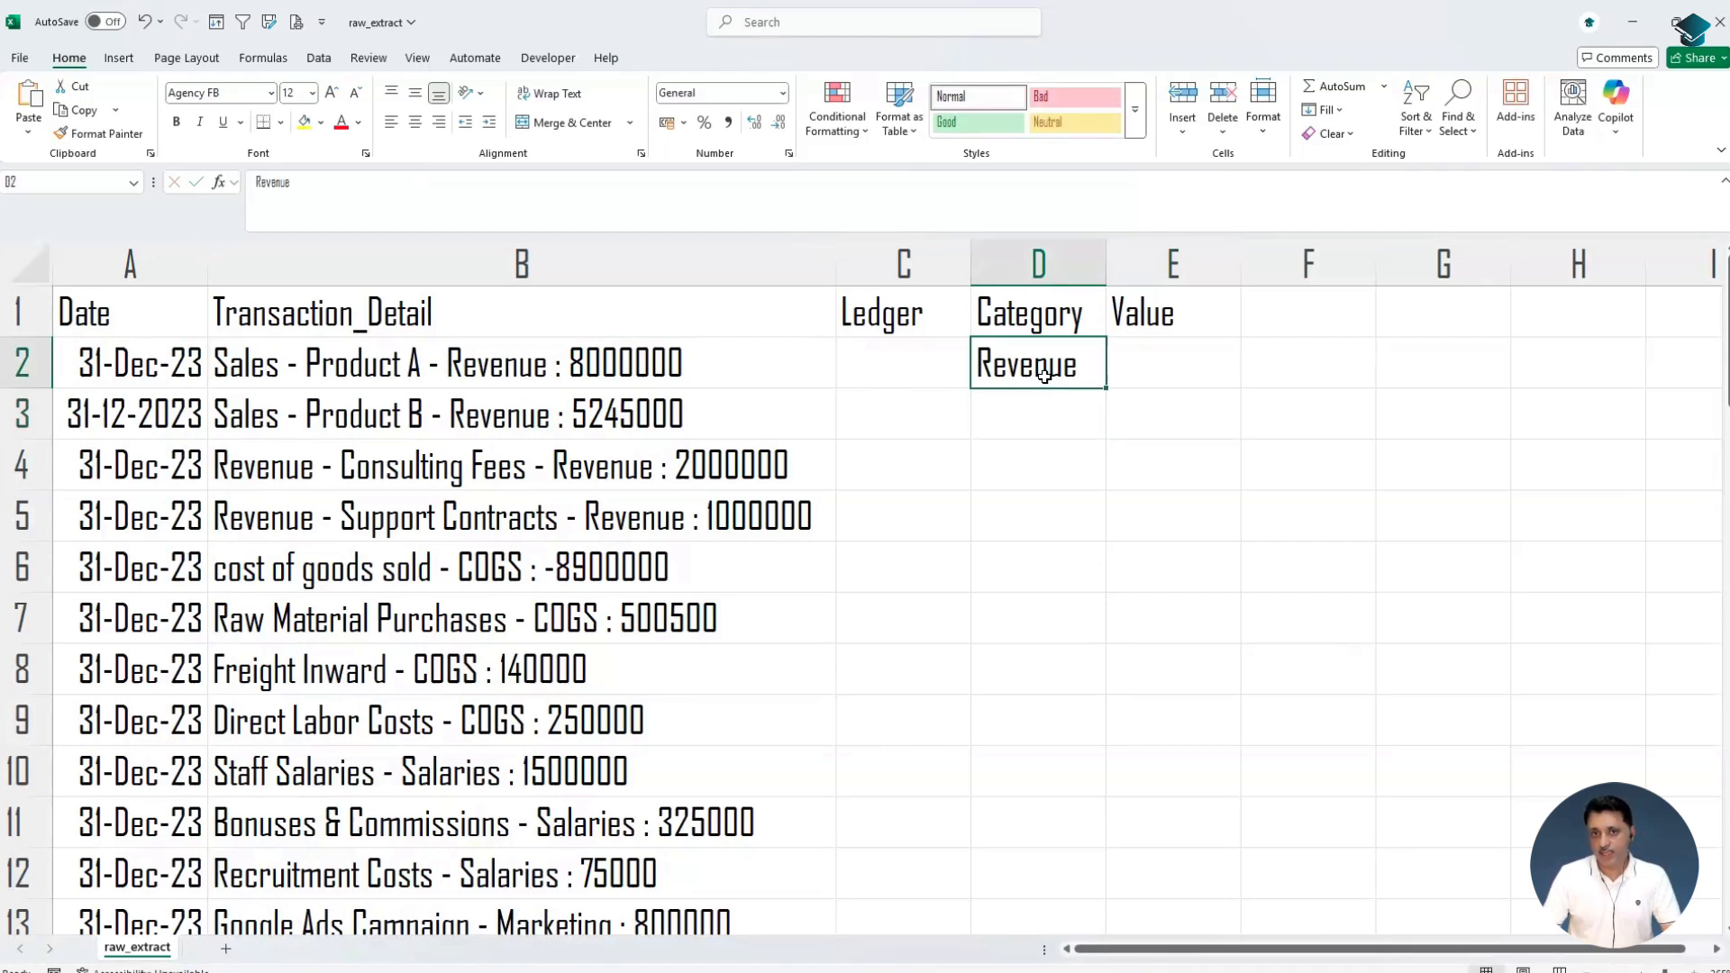
Enter Revenue in D3 as the category of the Sales - Product B transaction
key(Down)
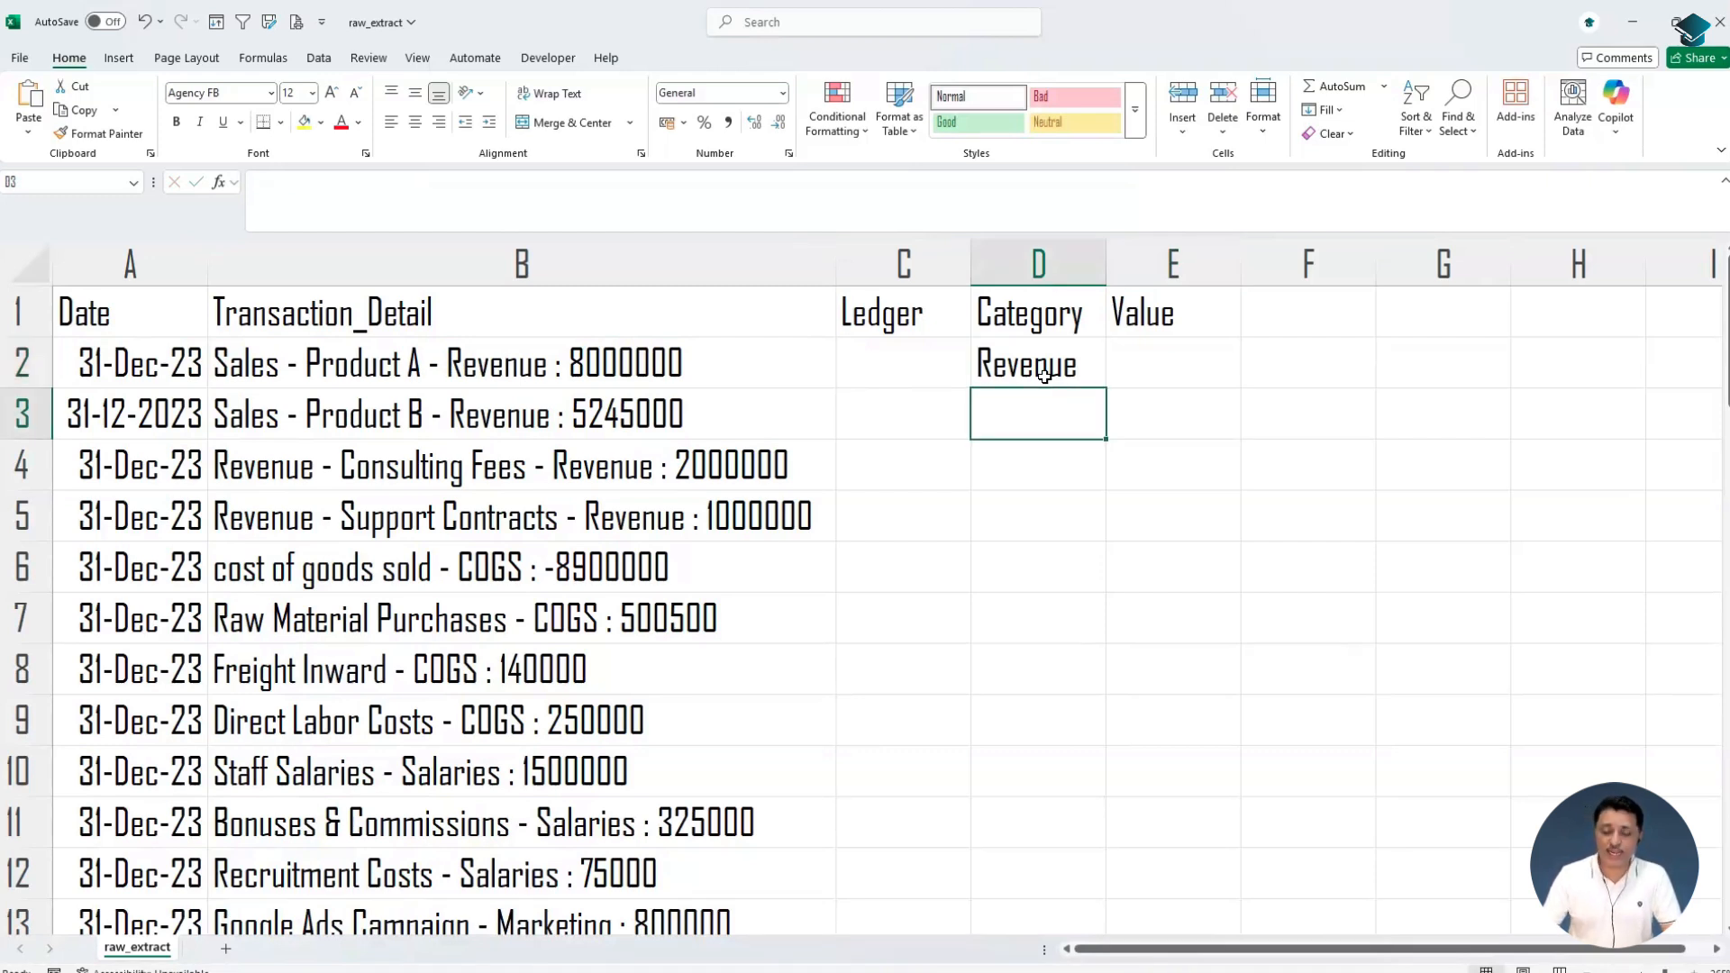
click(793, 419)
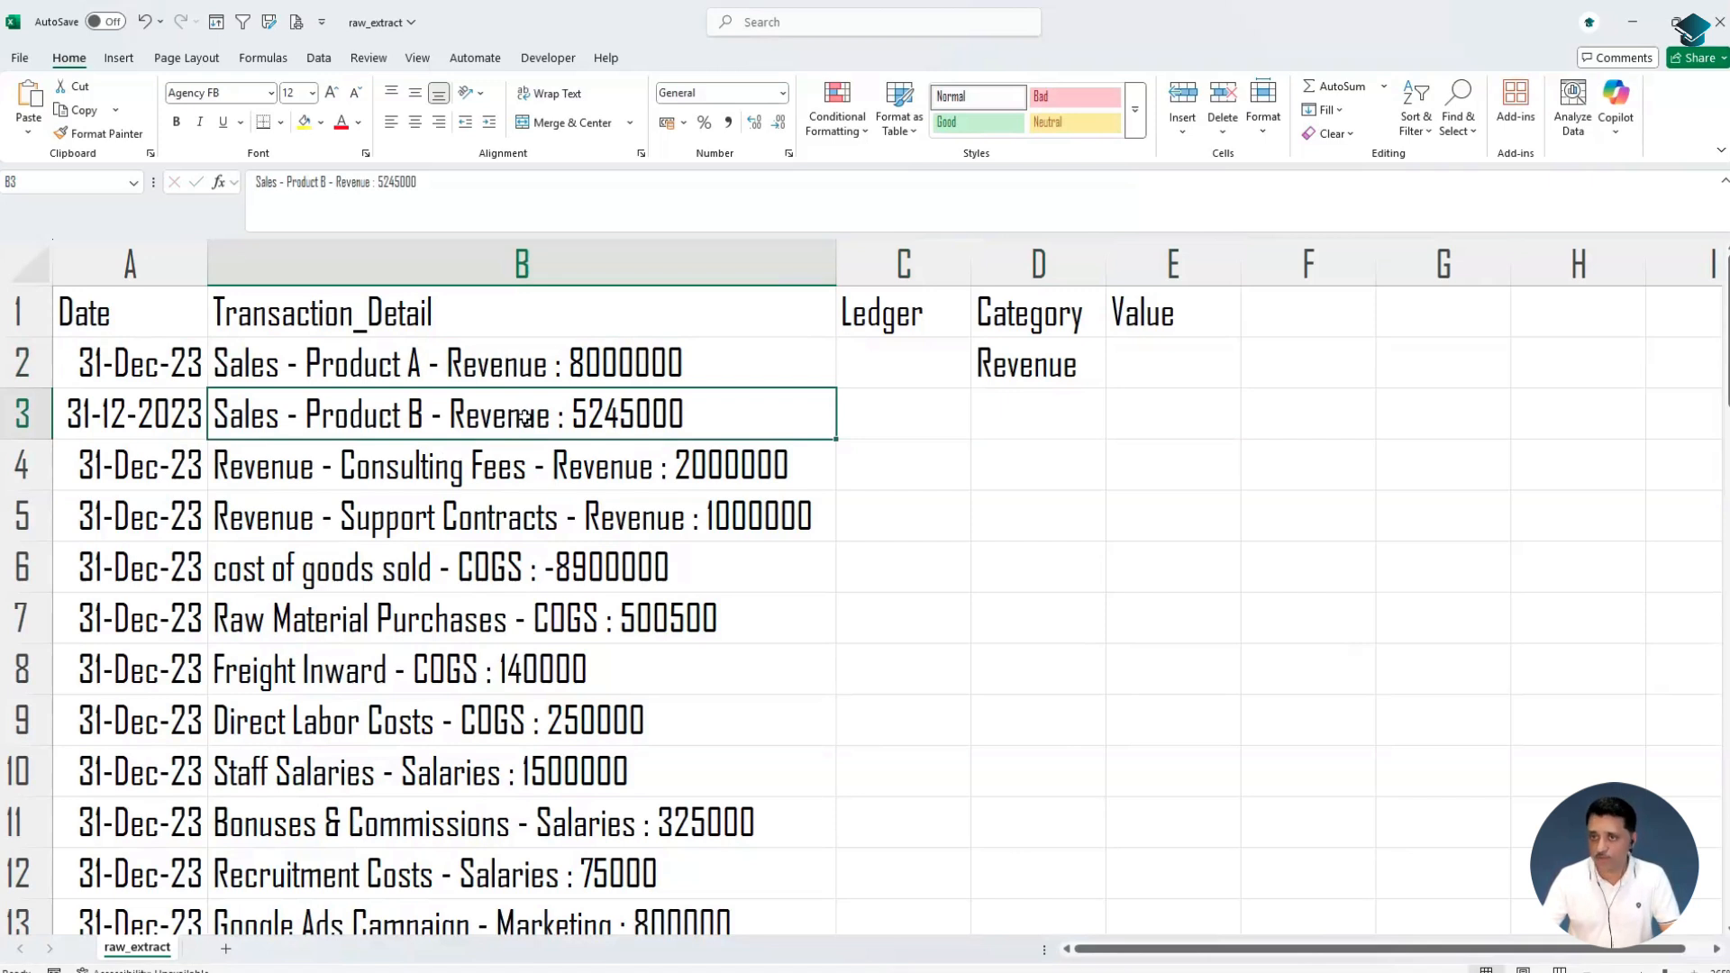
double_click(1024, 410)
text(Revenue)
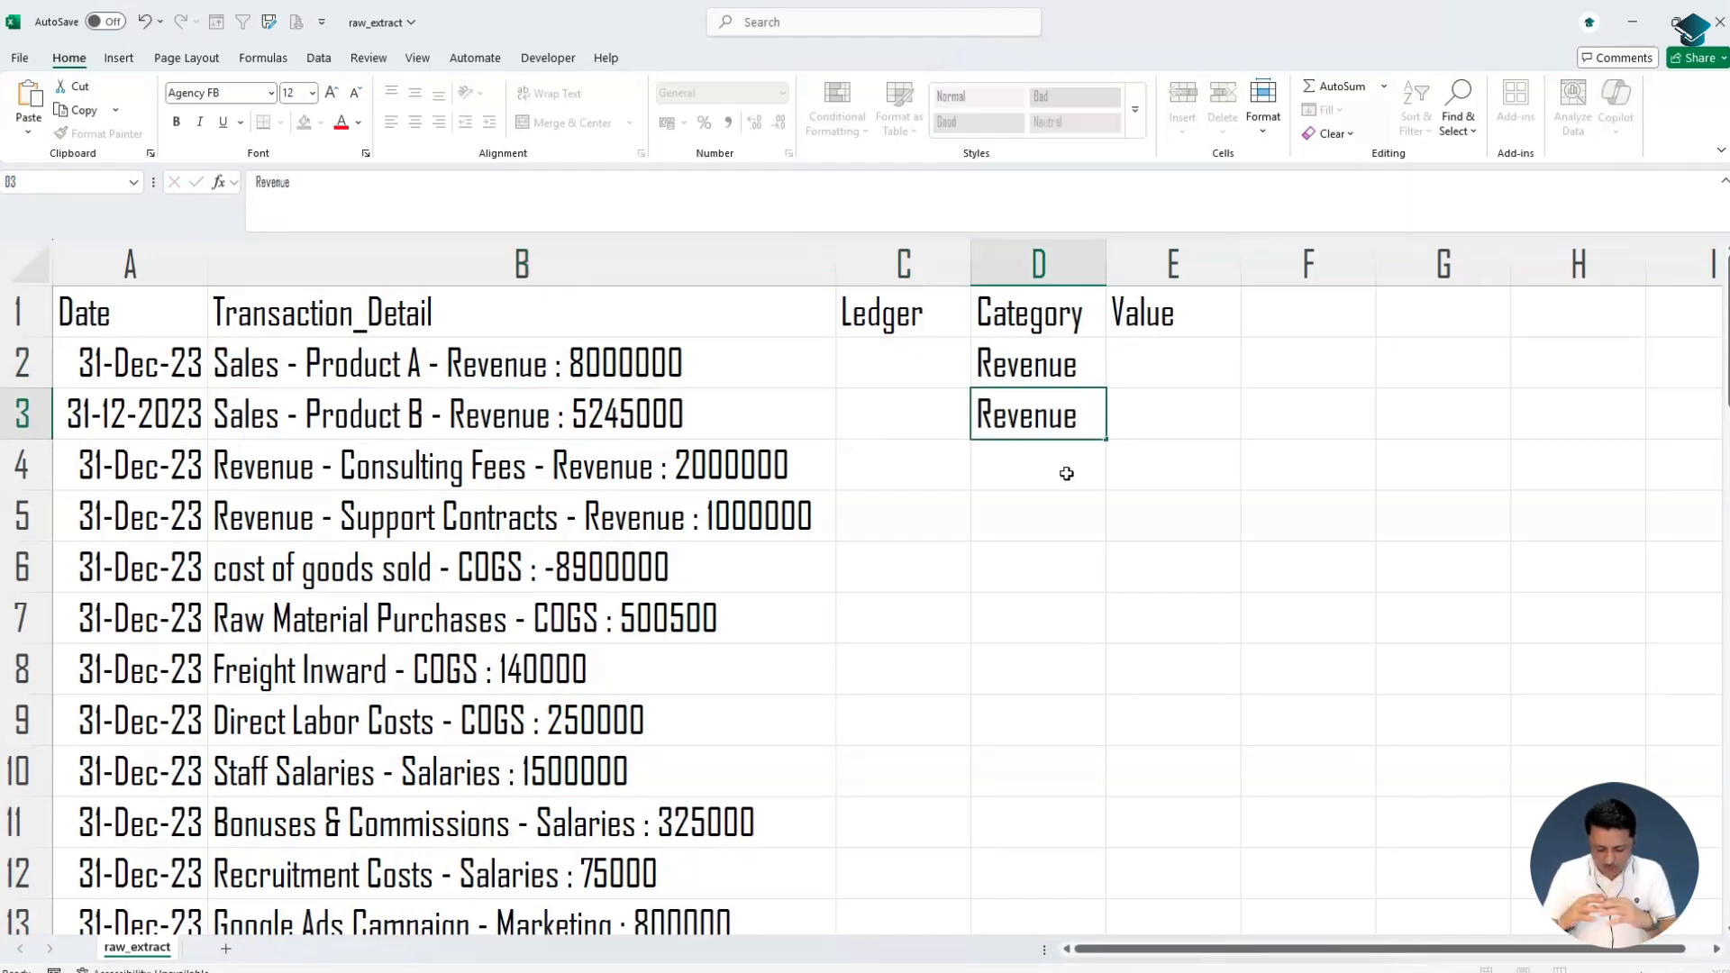
key(Return)
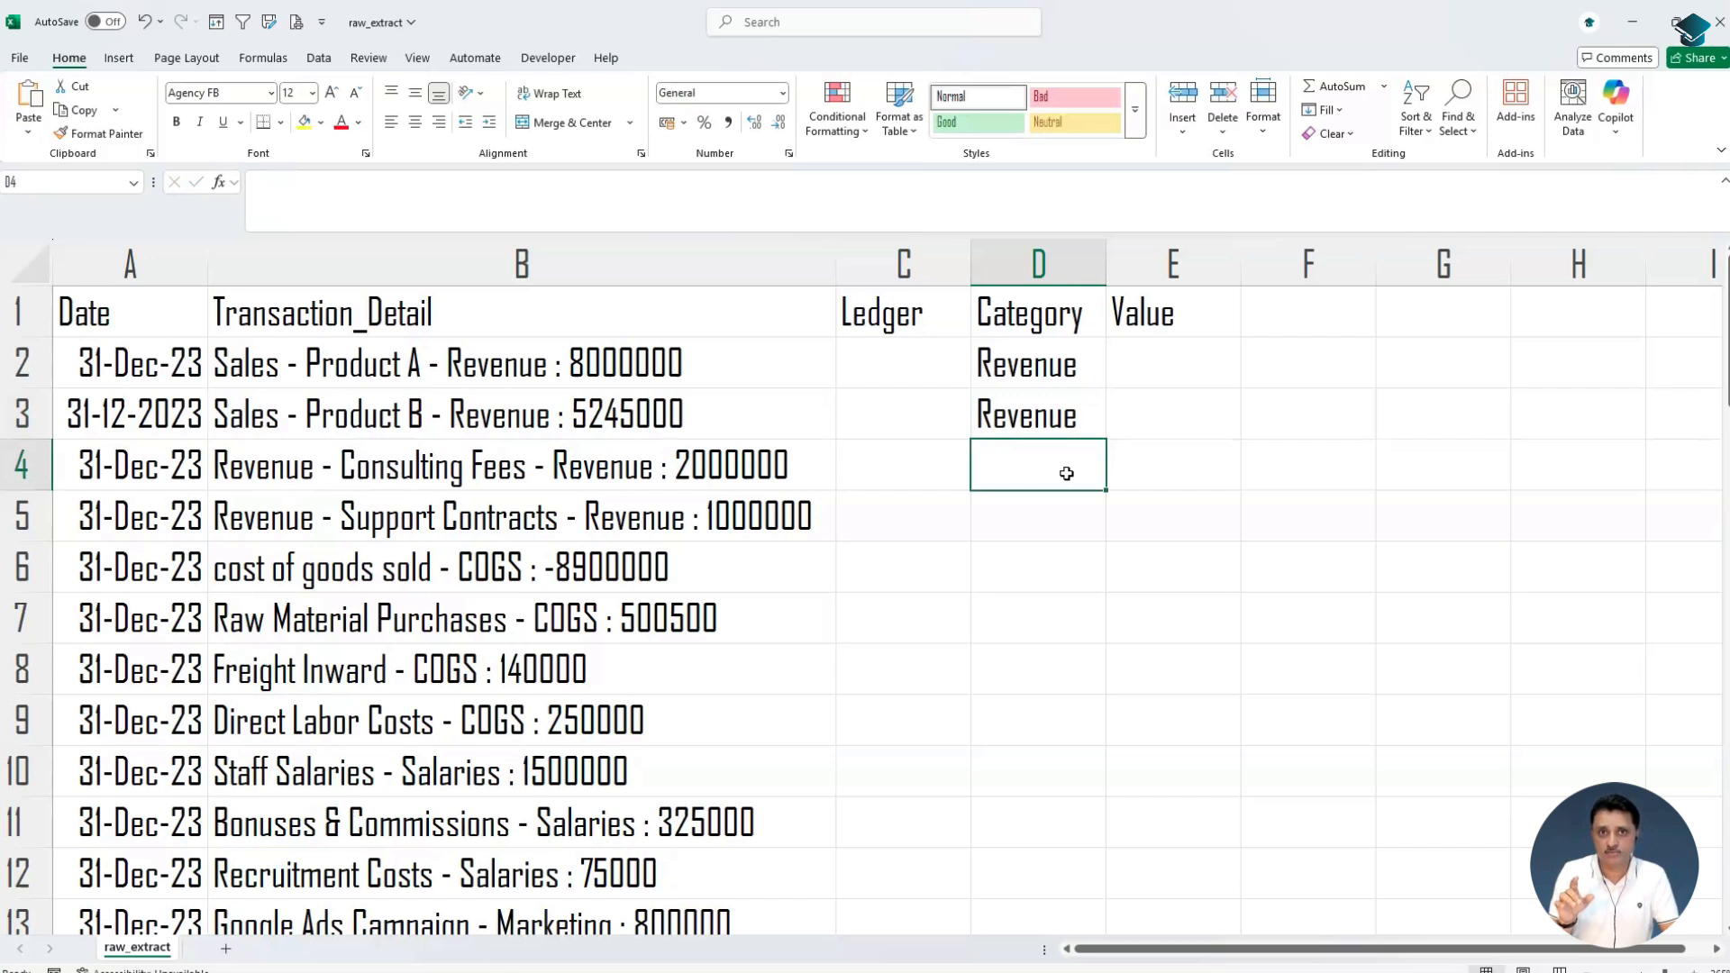
Flash Fill the rest of the Category column from D4 down, following the two sample entries
key(alt)
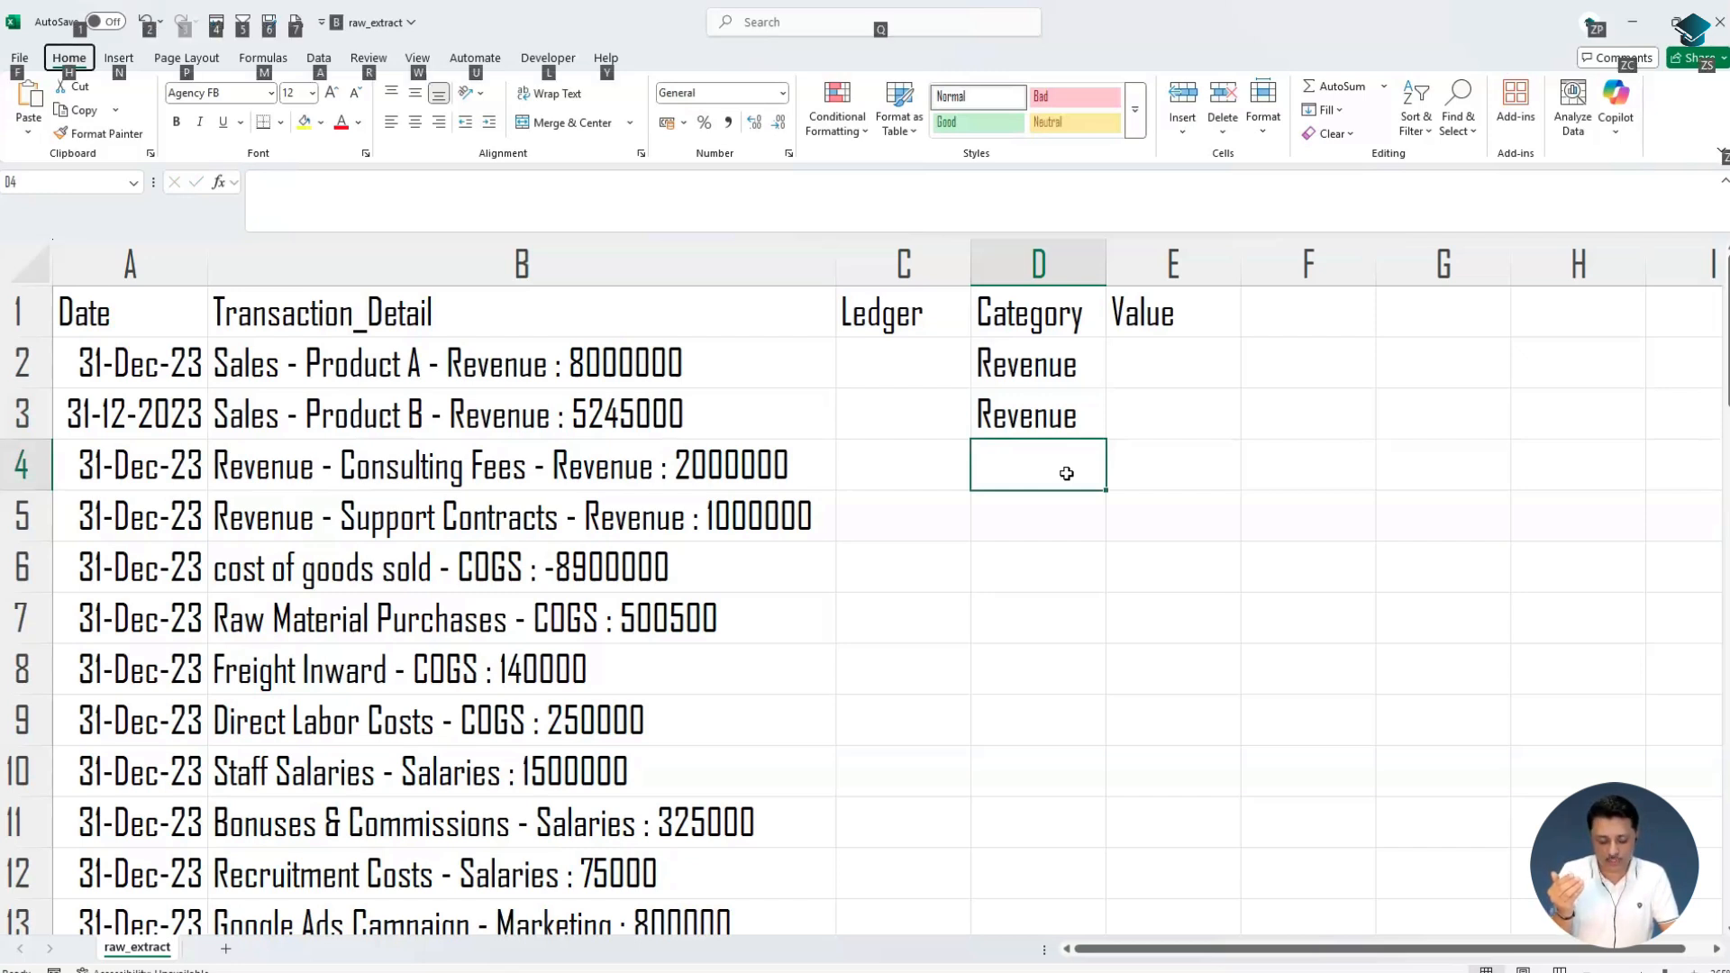
key(Escape)
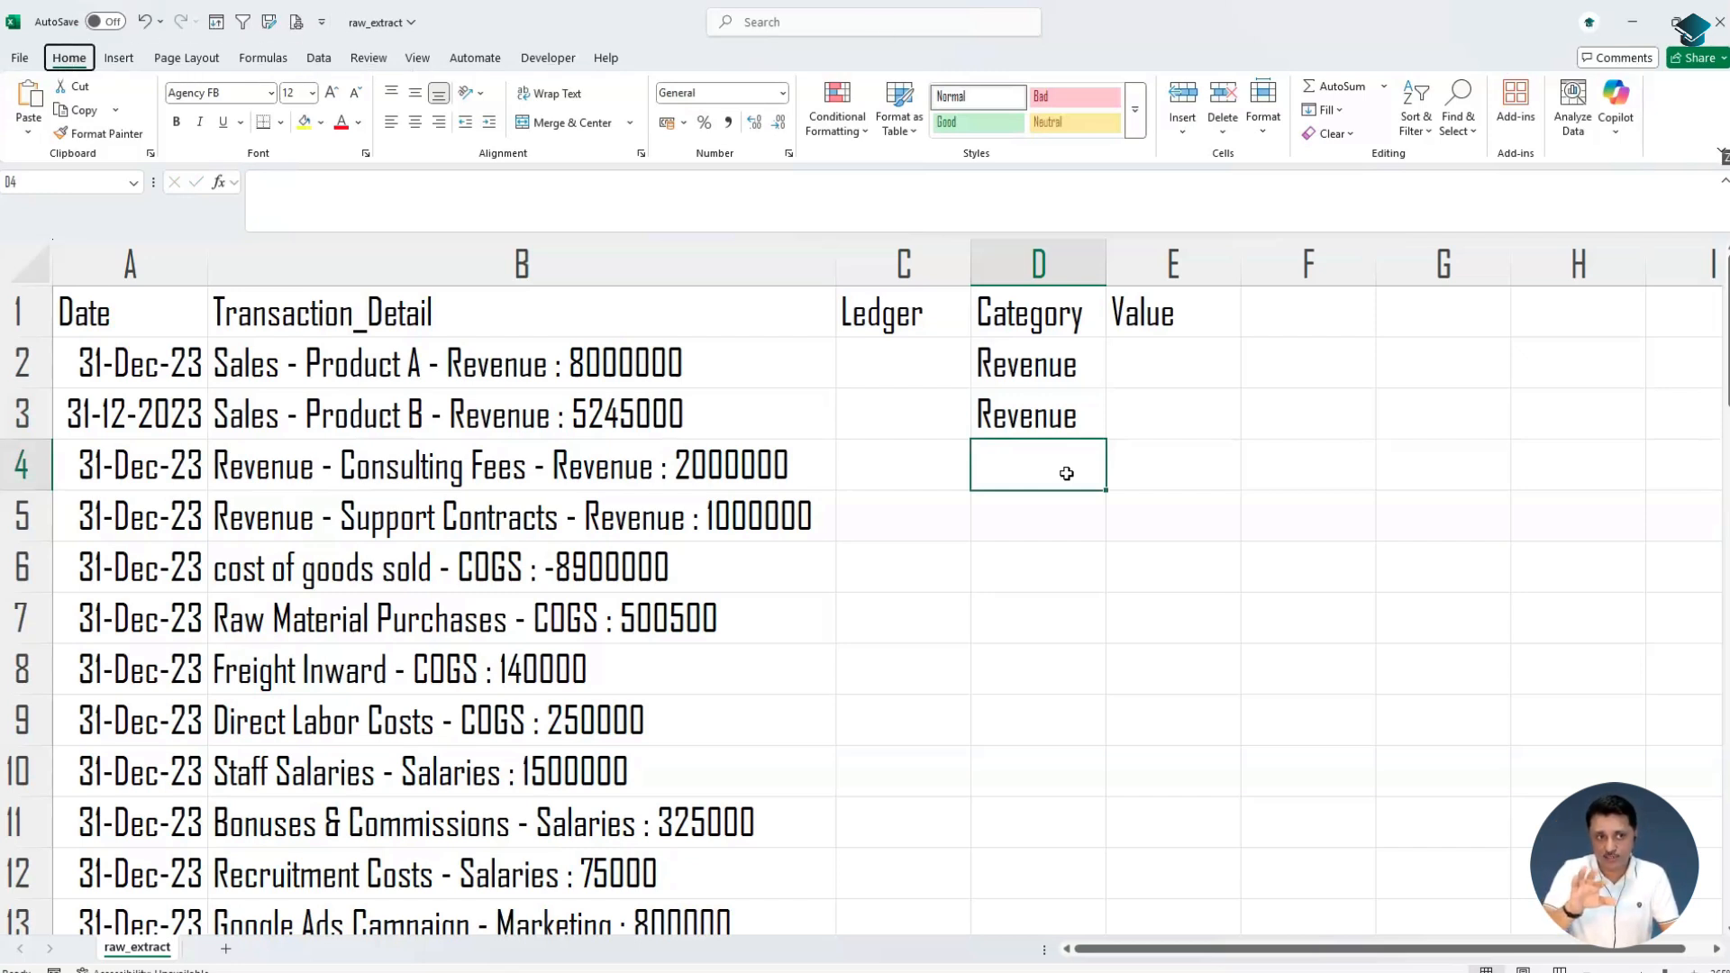
key(alt+a)
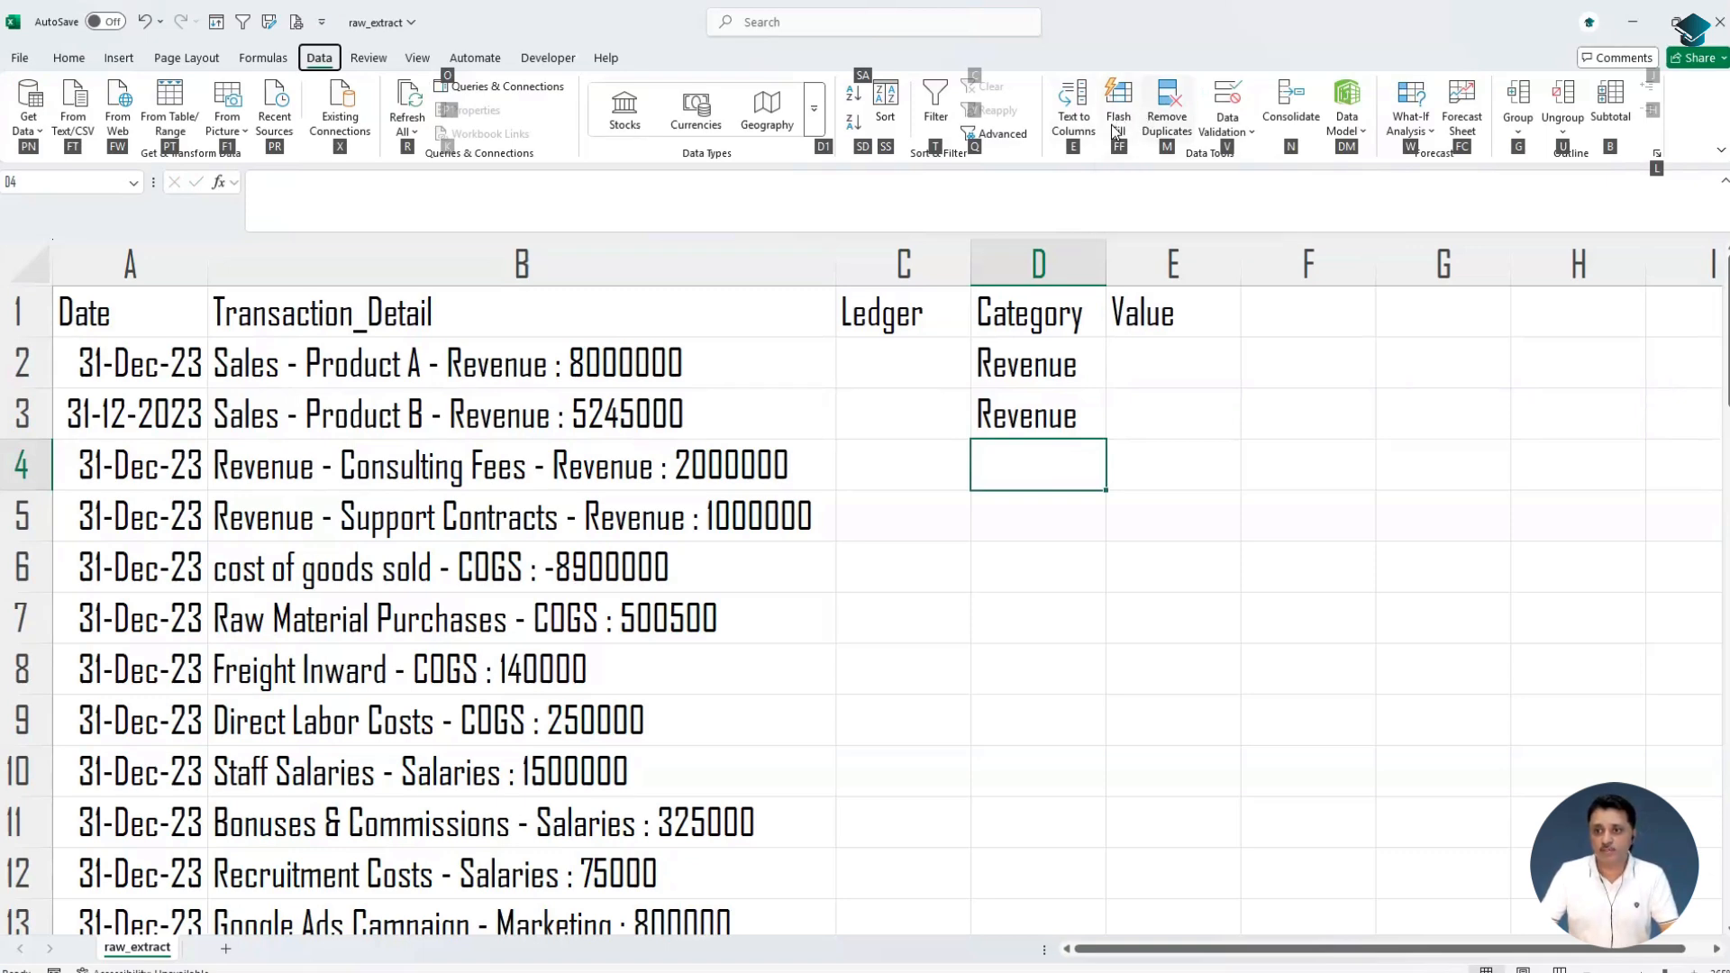
key(ctrl+e)
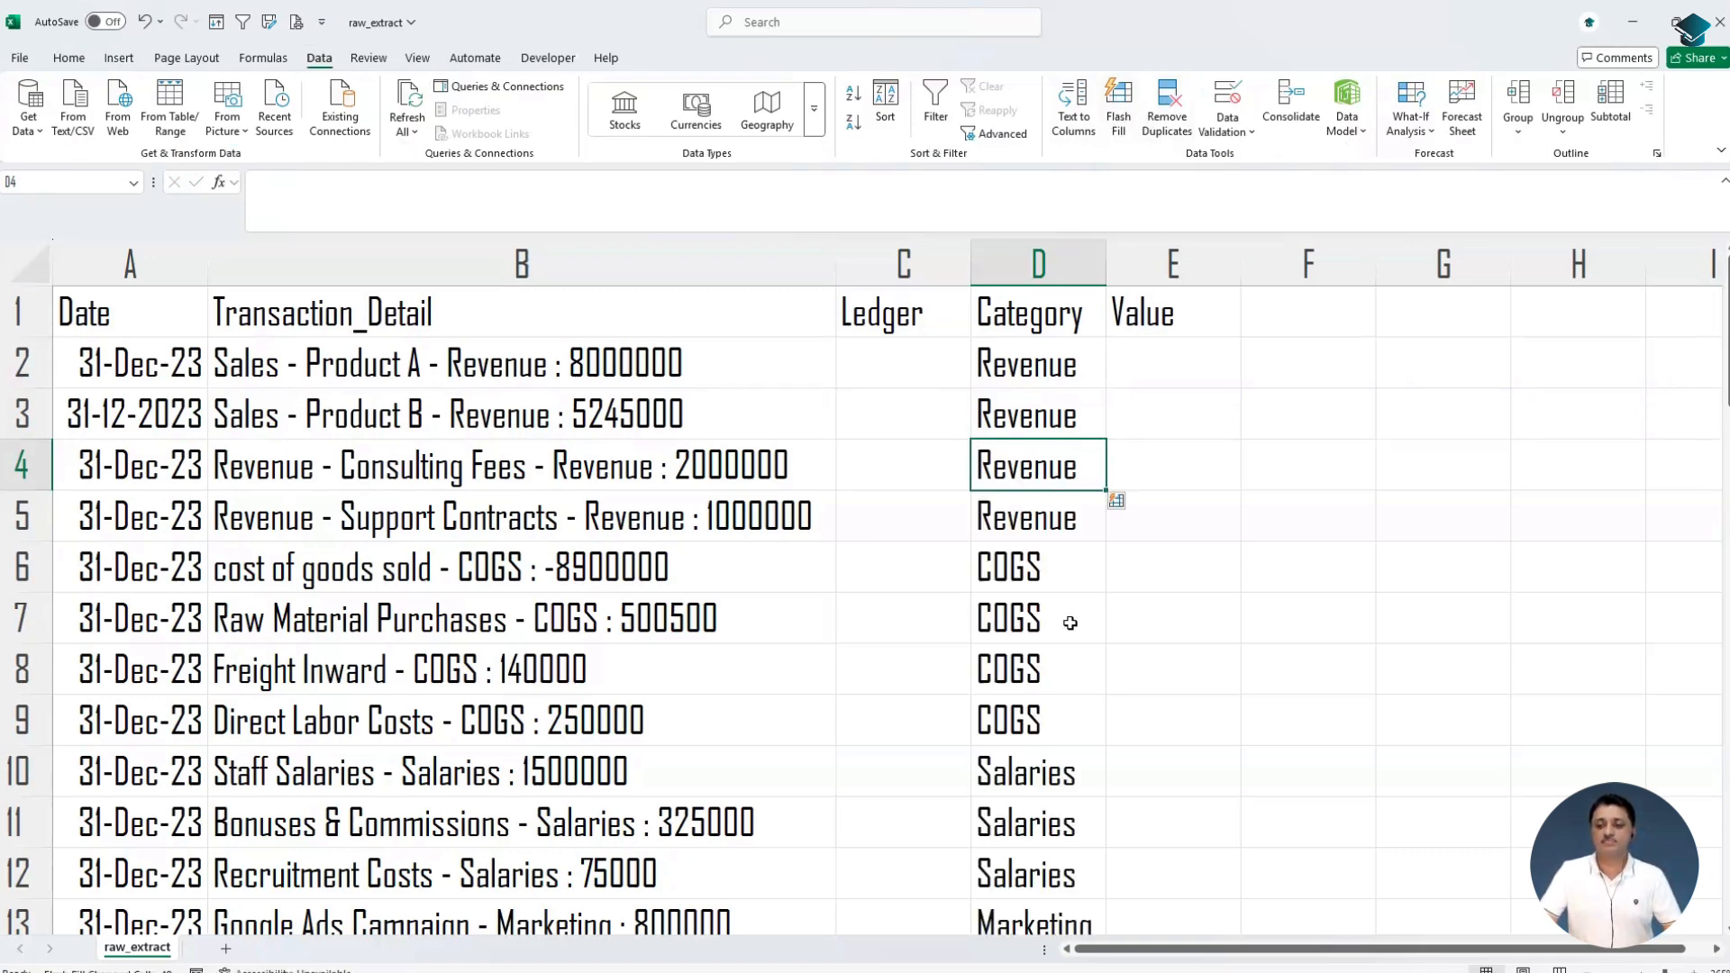
AutoFit the Category column to its contents
scroll(1071, 622, down, 1)
scroll(1090, 270, down, 17)
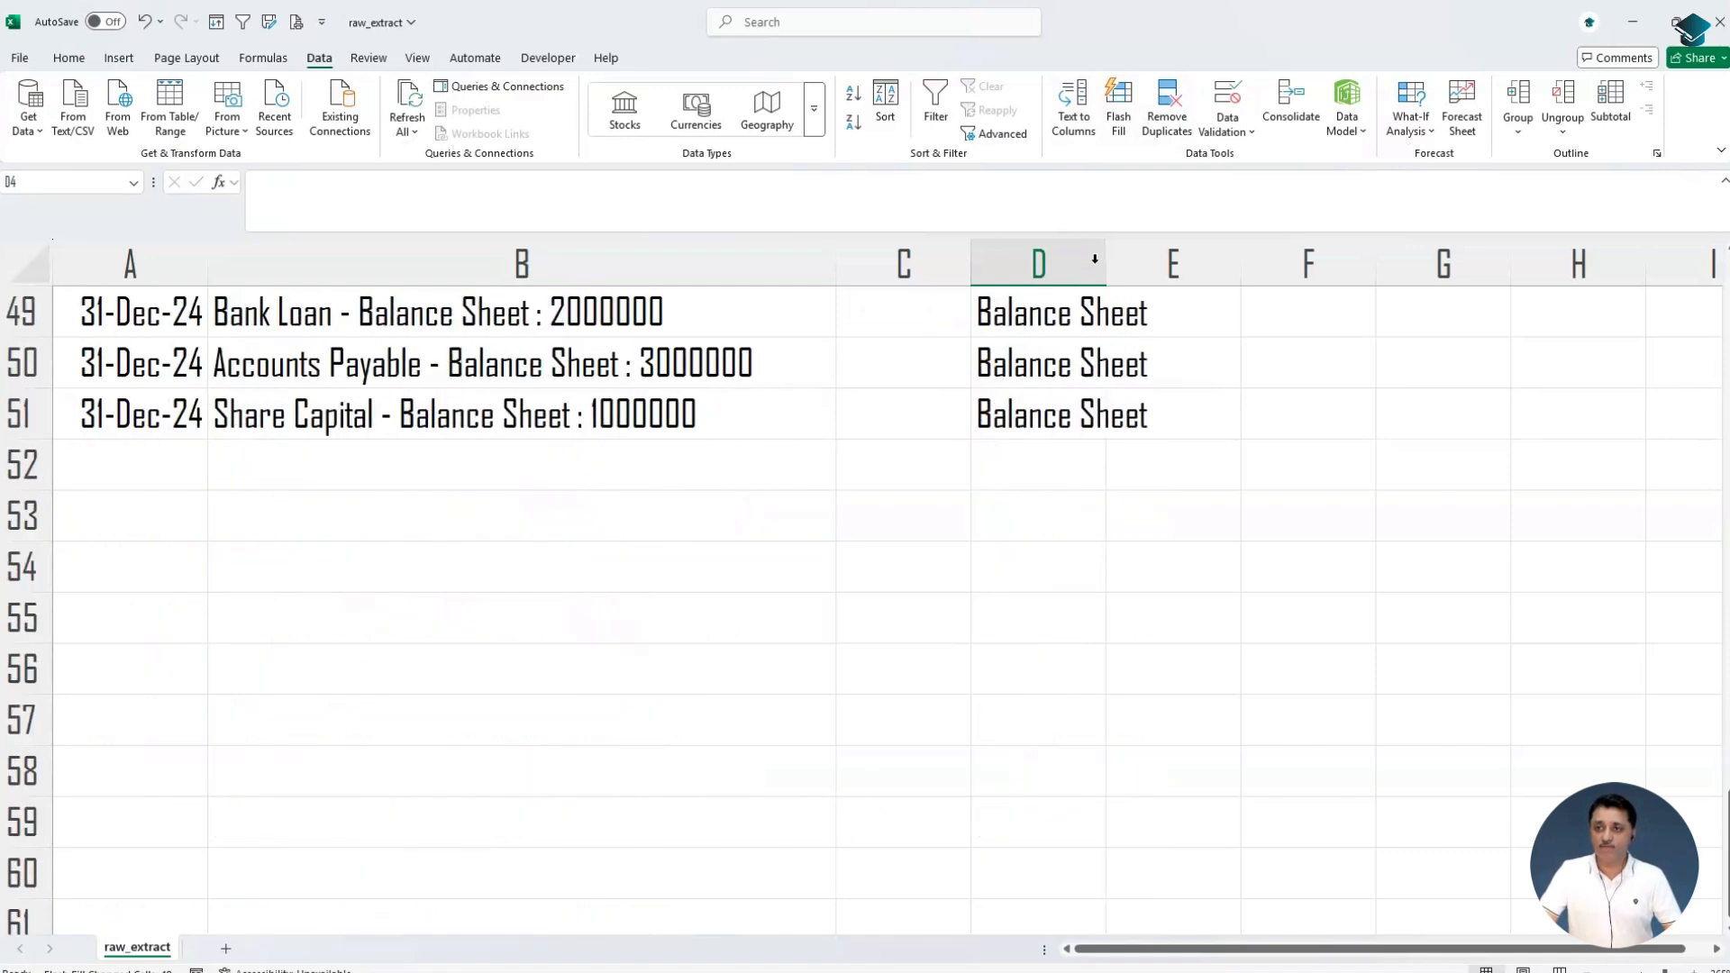
scroll(1096, 266, up, 12)
click(1099, 263)
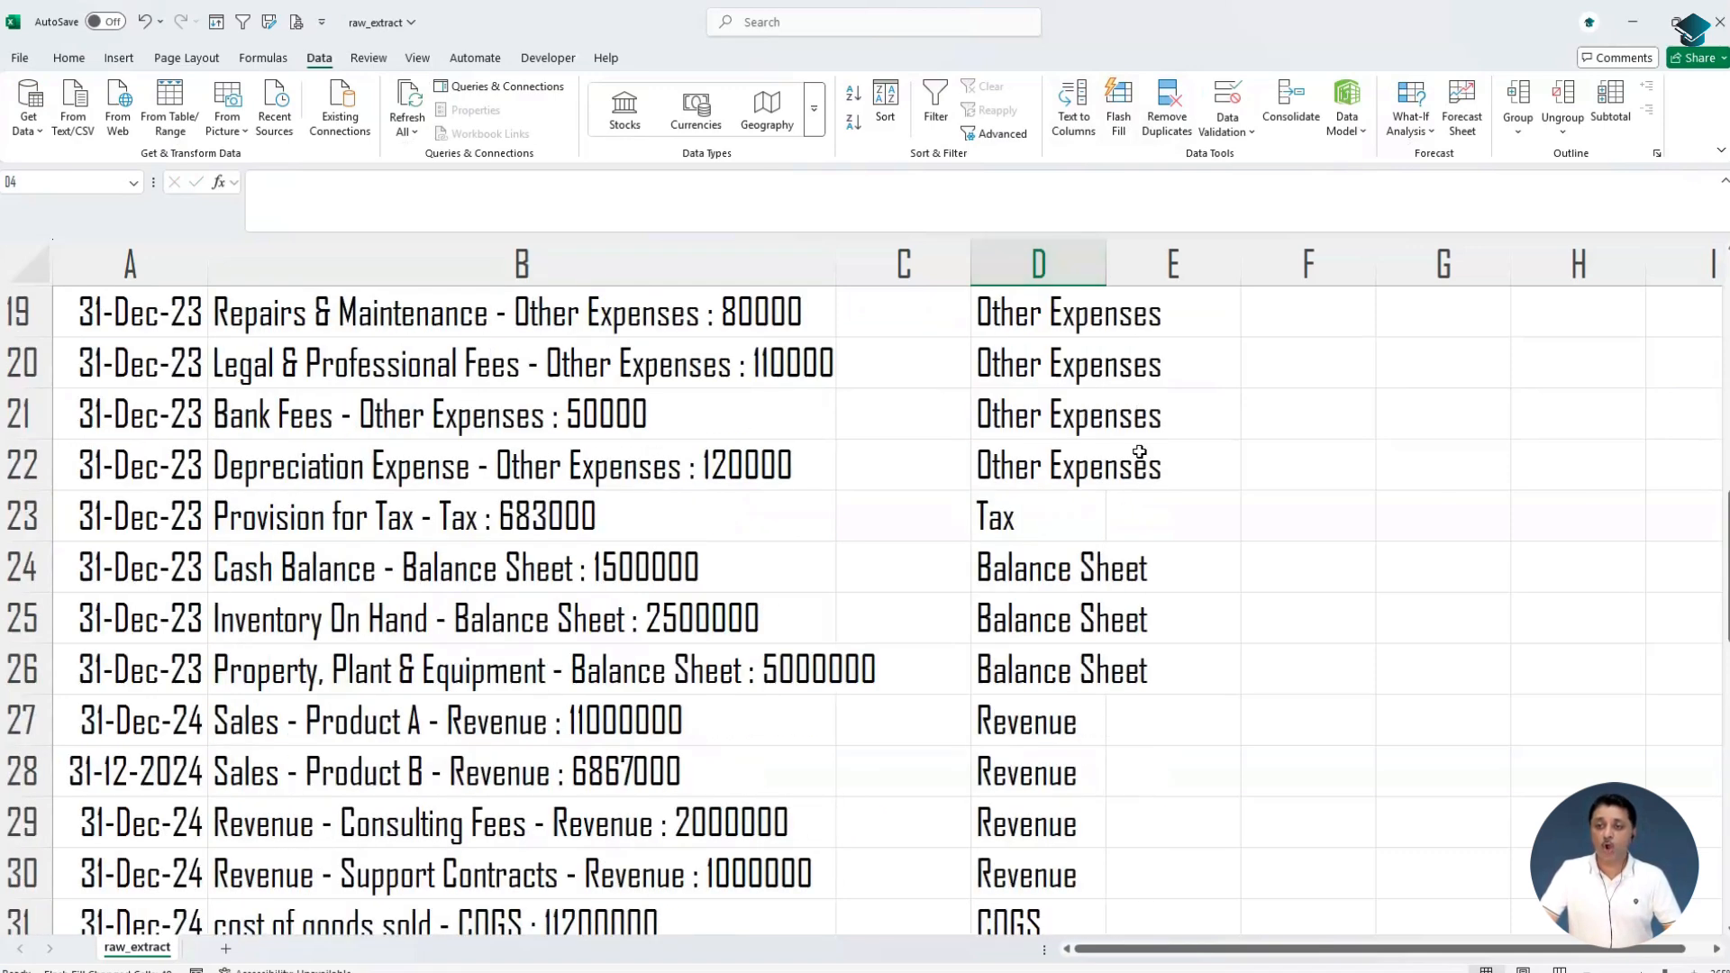
double_click(1105, 264)
scroll(1119, 524, up, 2)
scroll(1118, 525, up, 4)
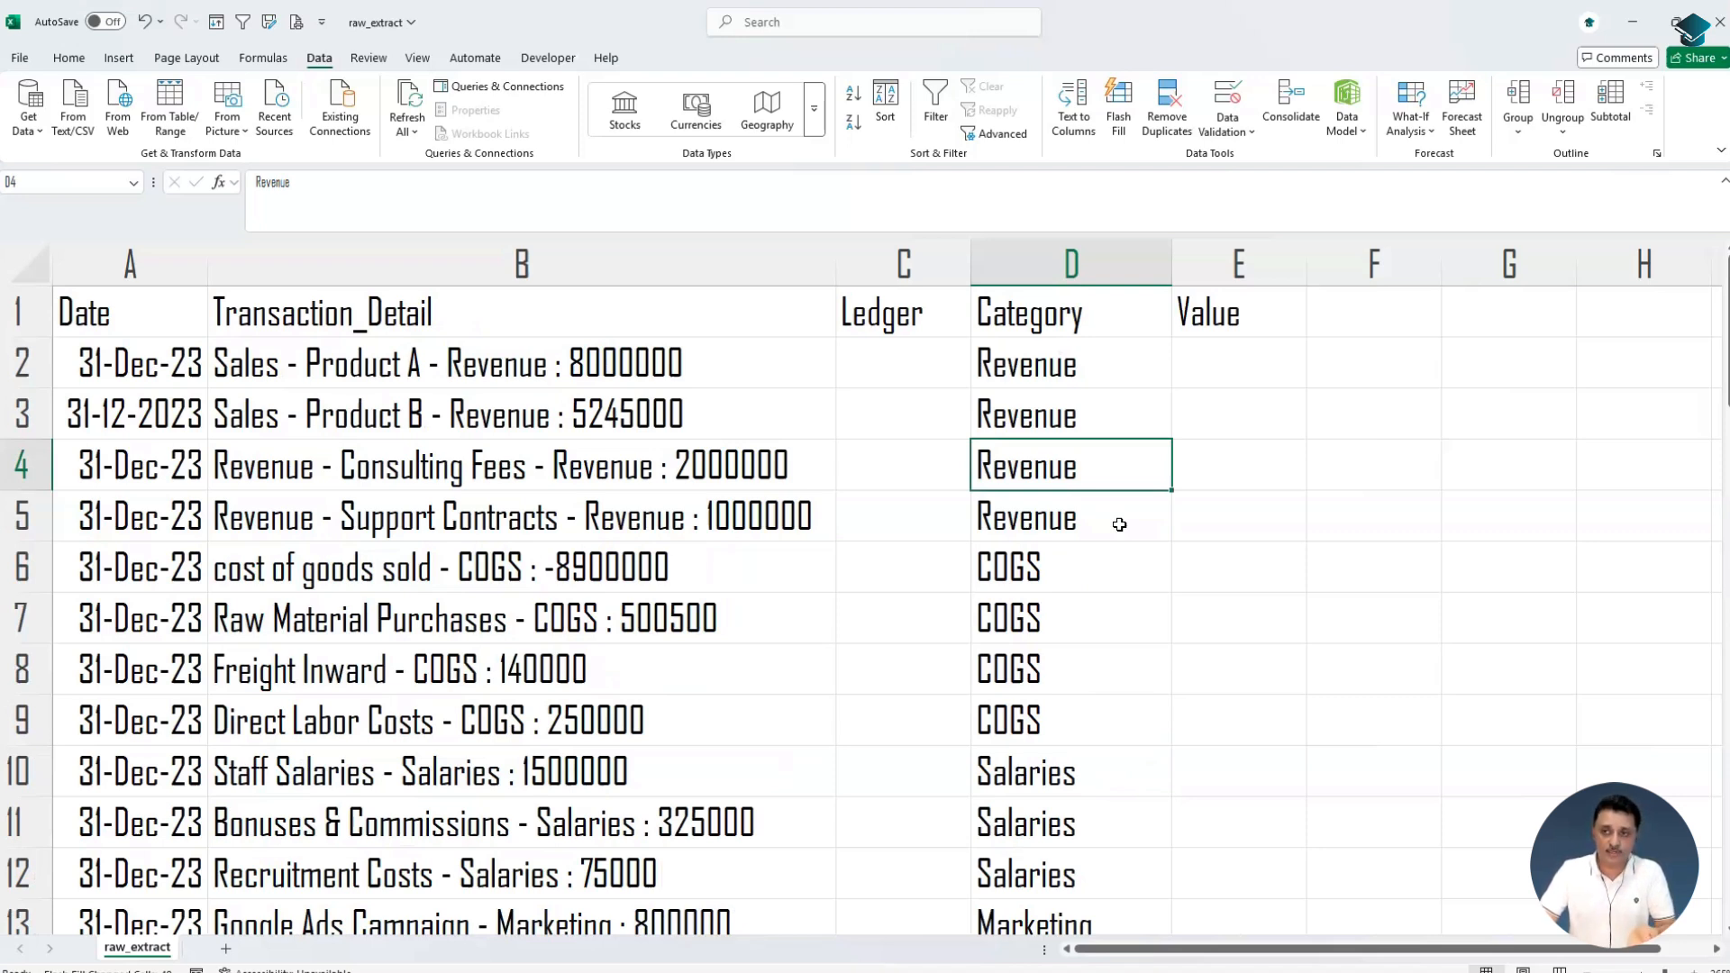
Enter 8000000 in E2 as the value of the first transaction
click(655, 355)
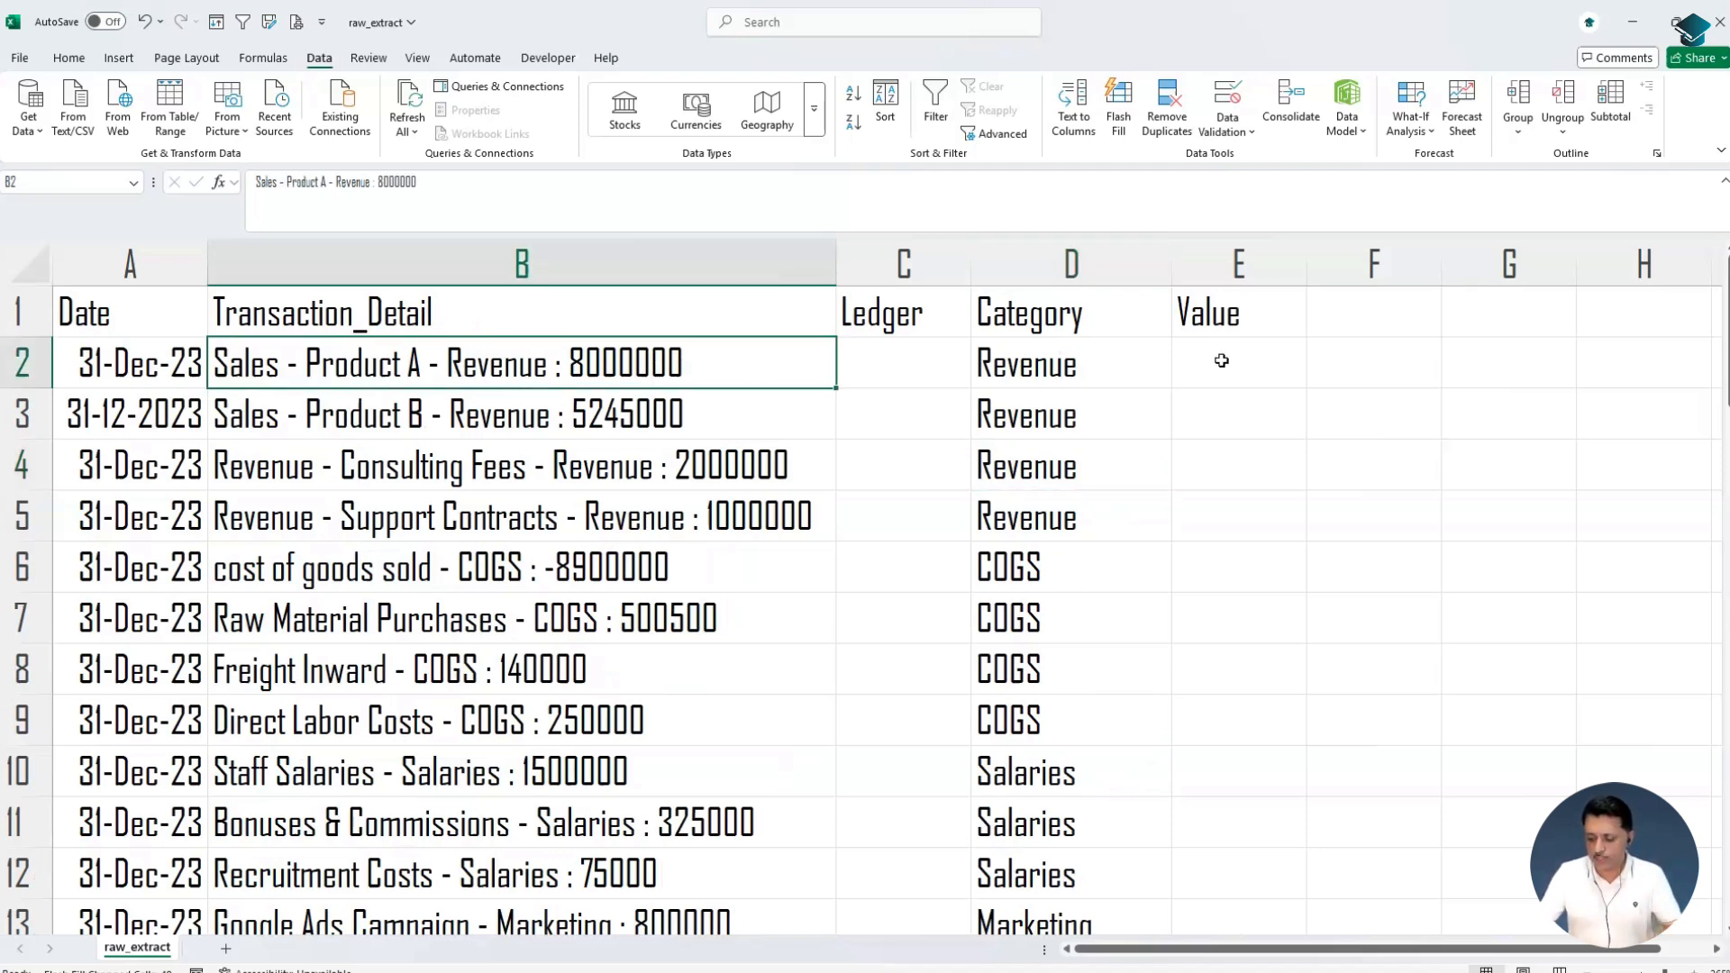
click(1222, 360)
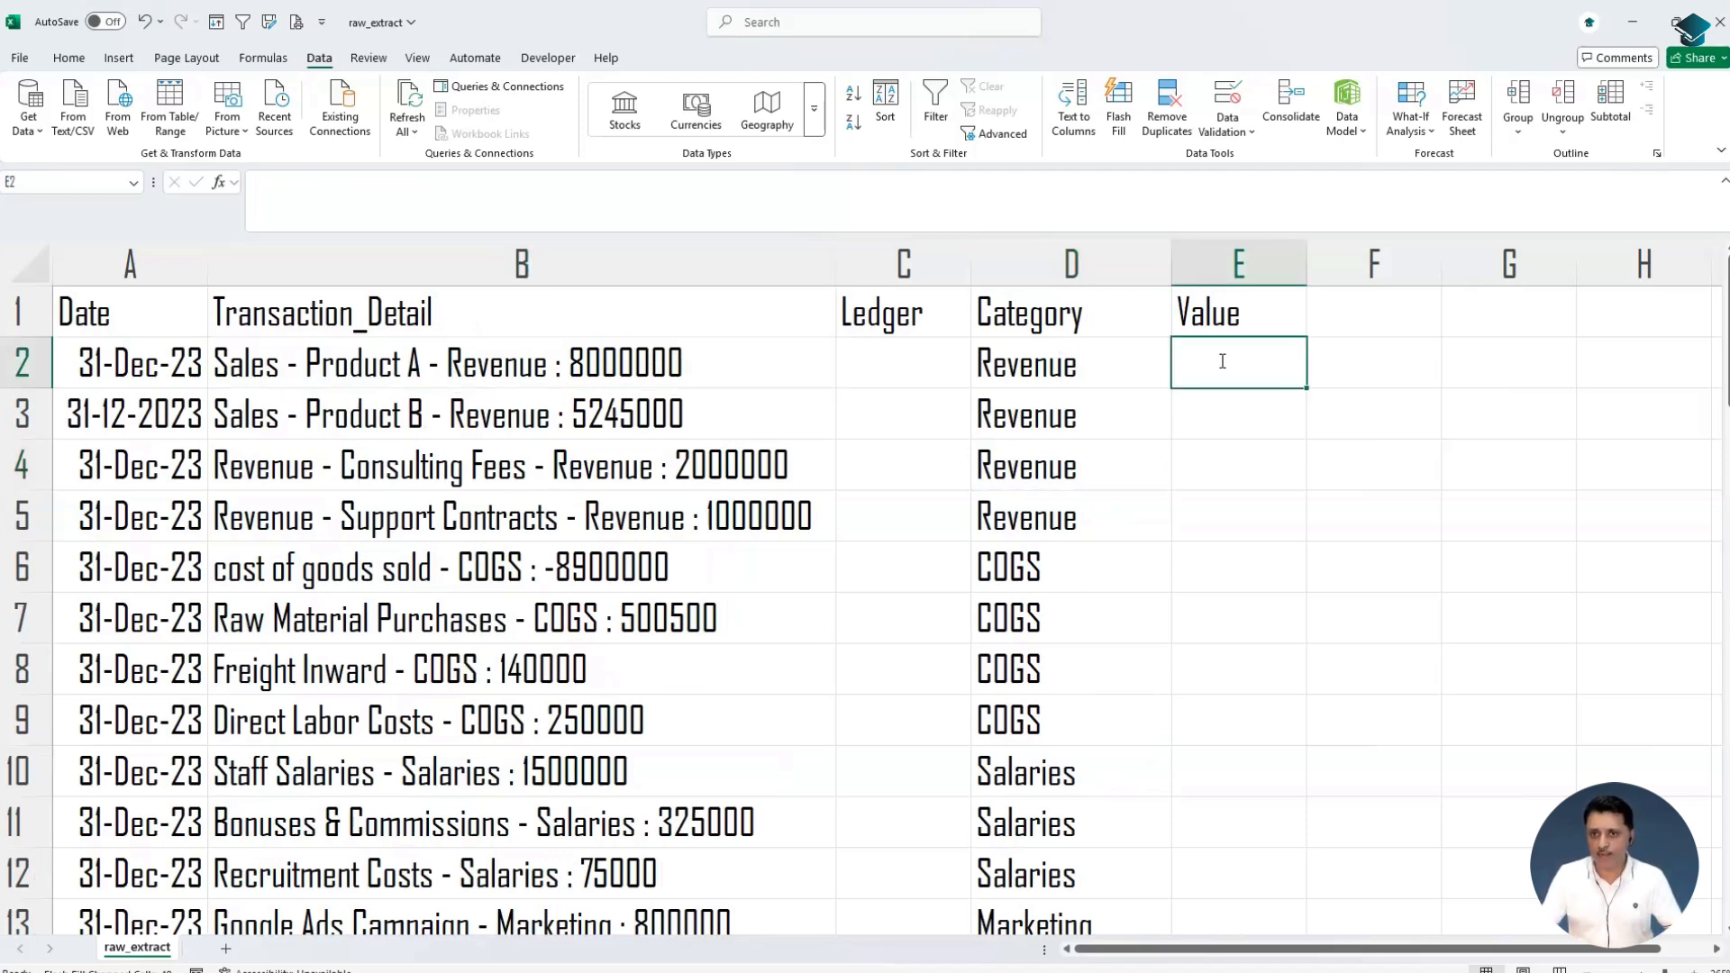
text(80000)
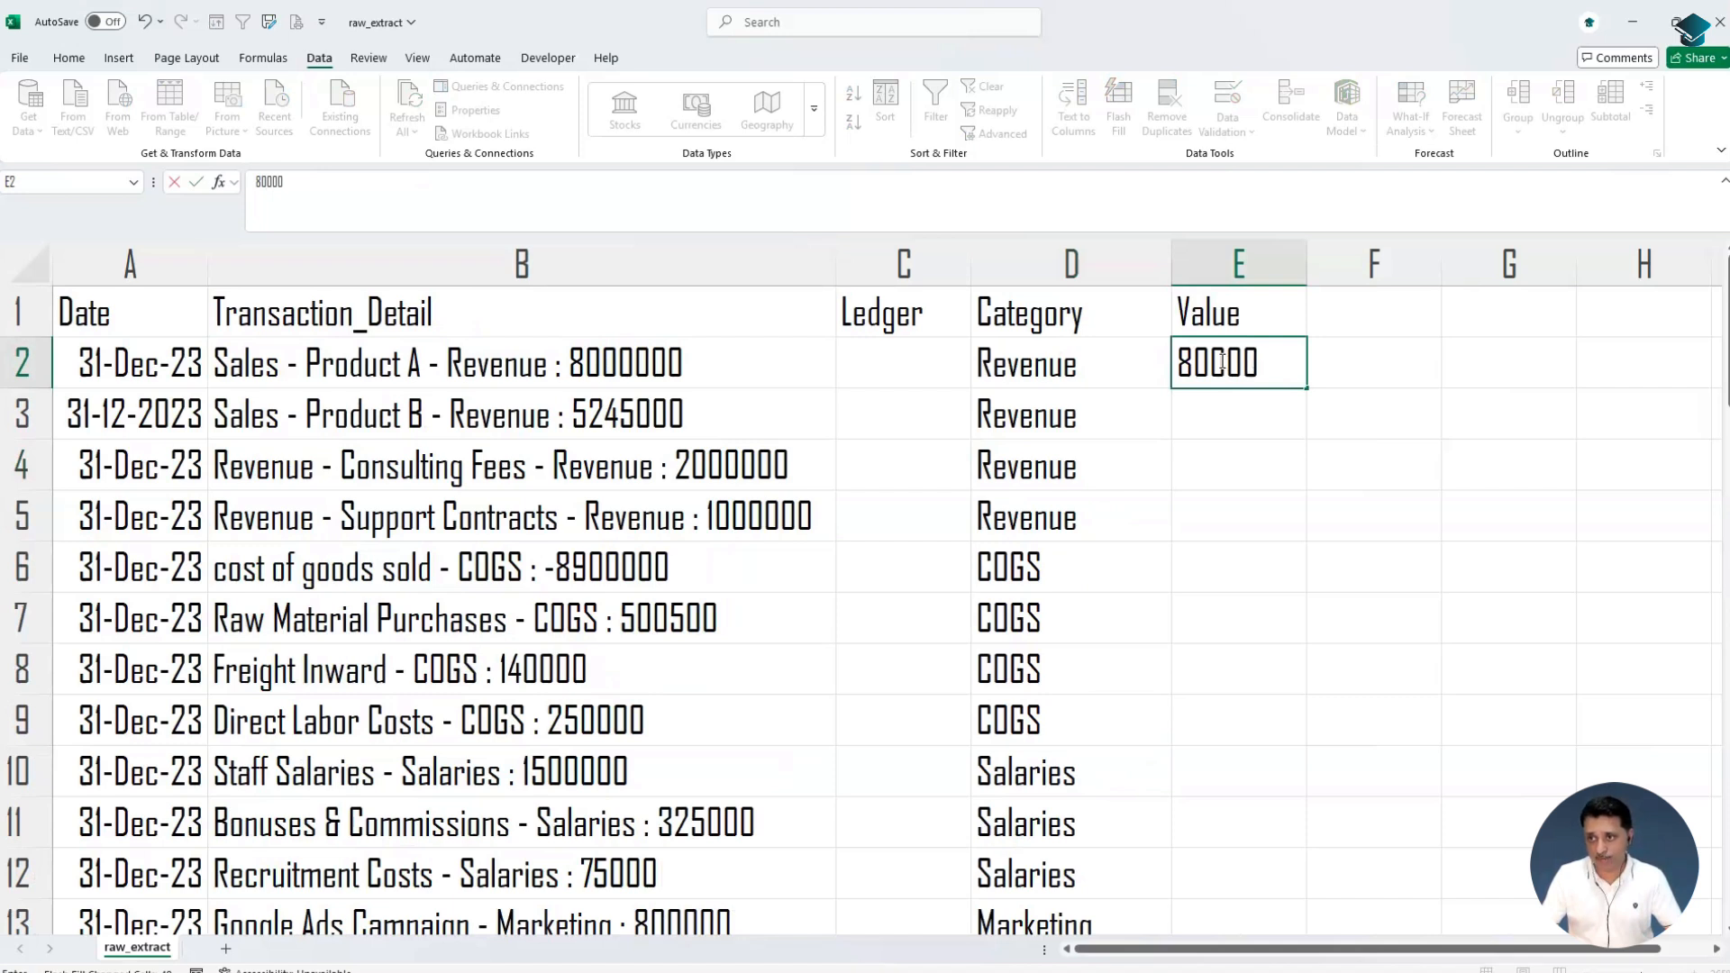
text(0)
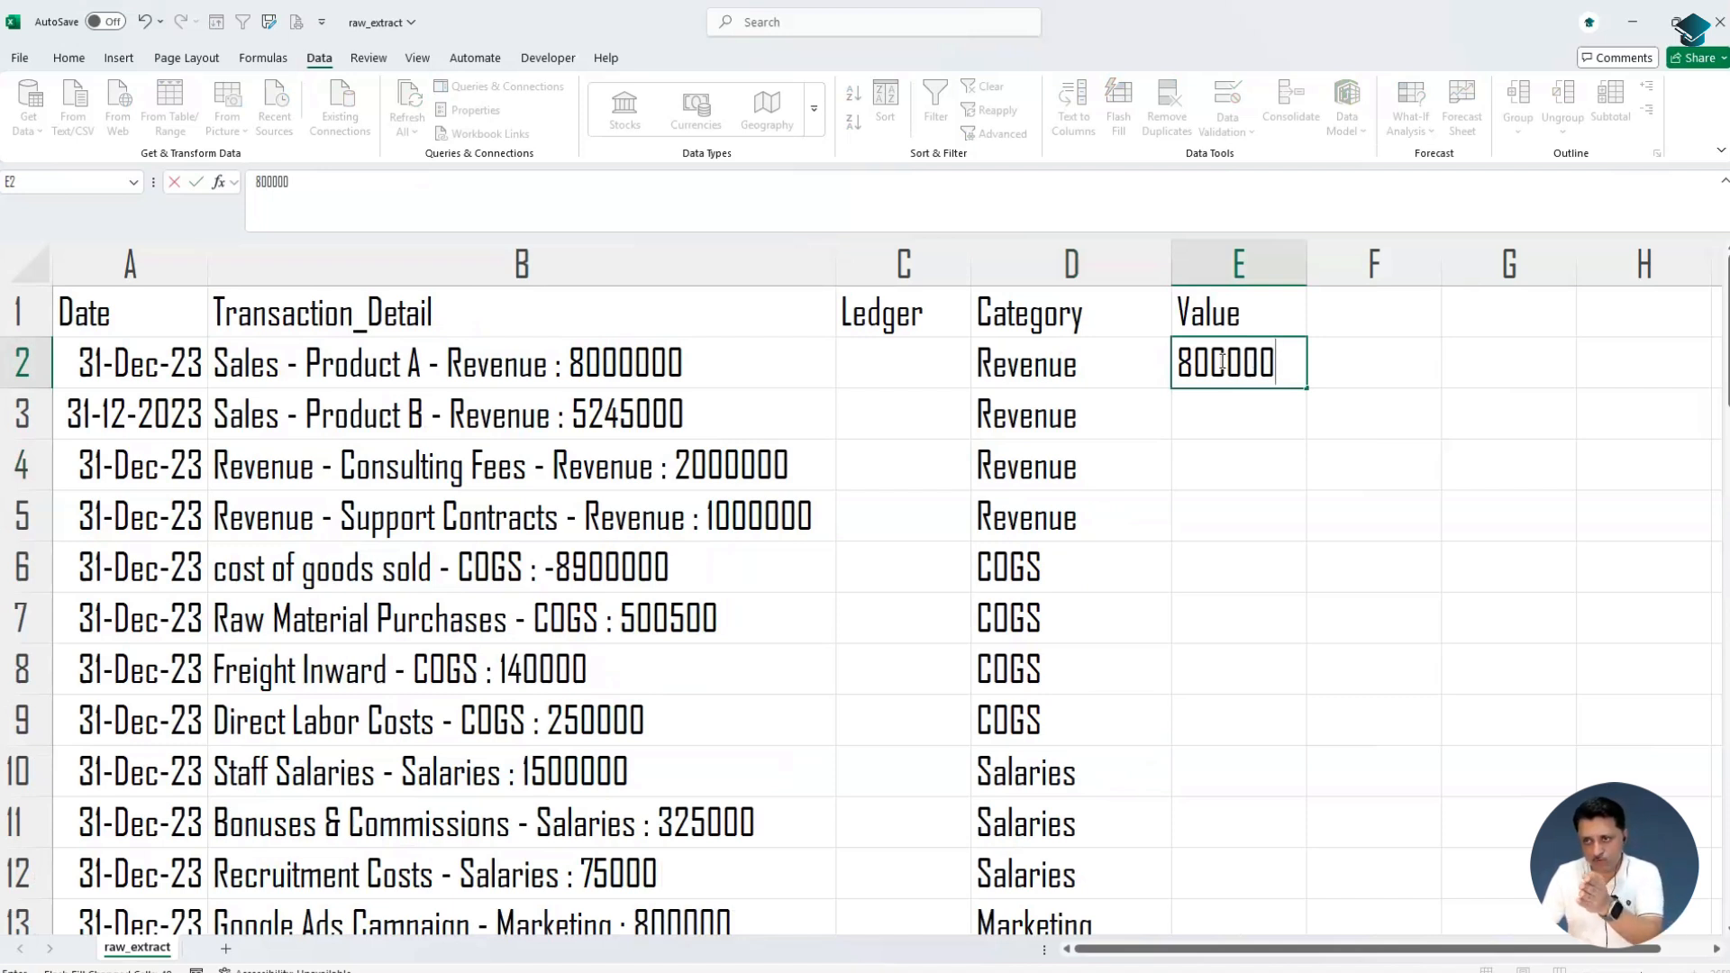
text(0)
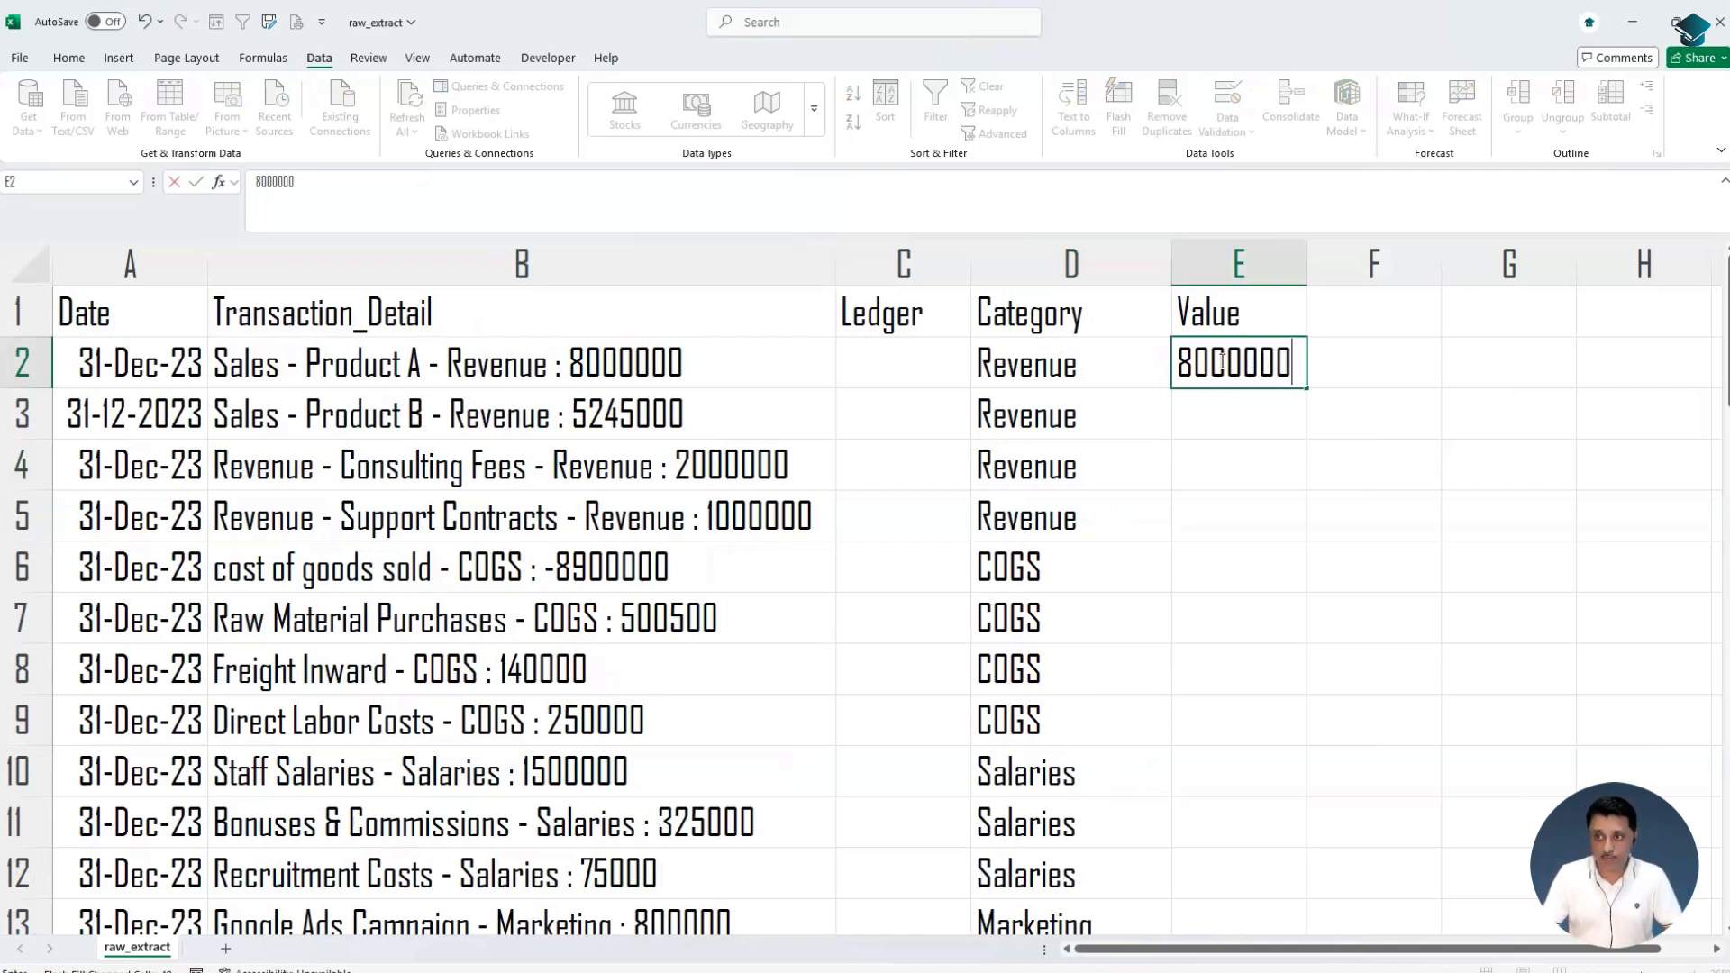
key(Tab)
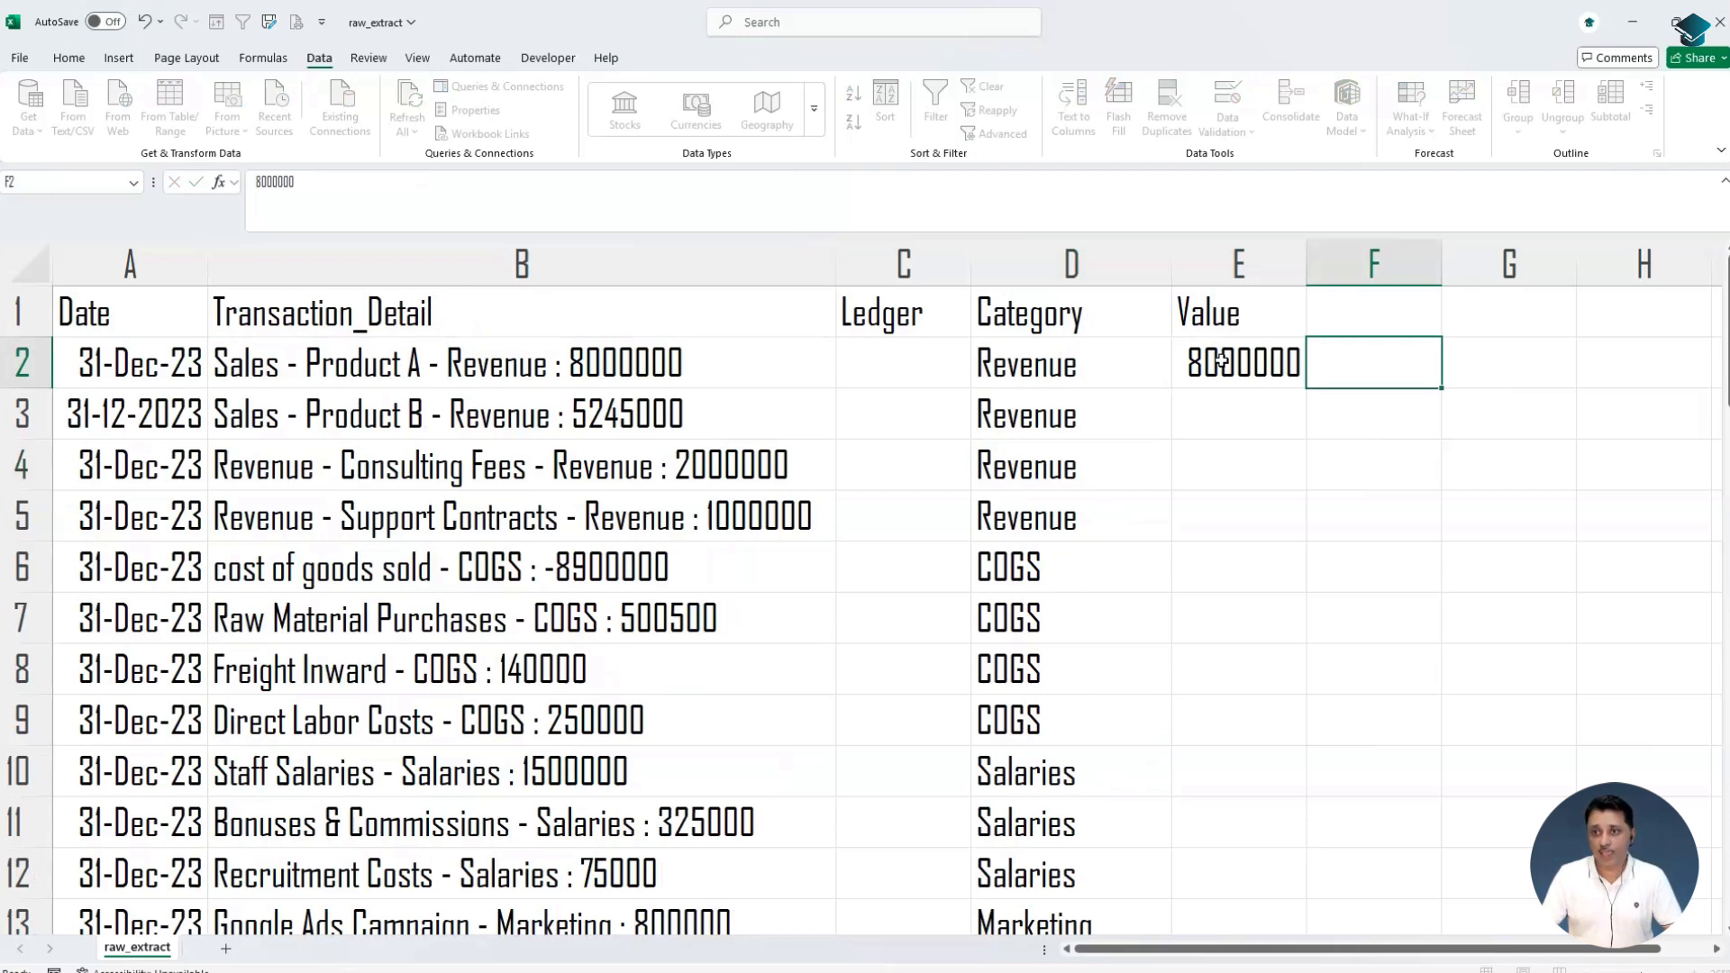
Flash Fill the rest of the Value column from E3 down
key(Down)
key(Left)
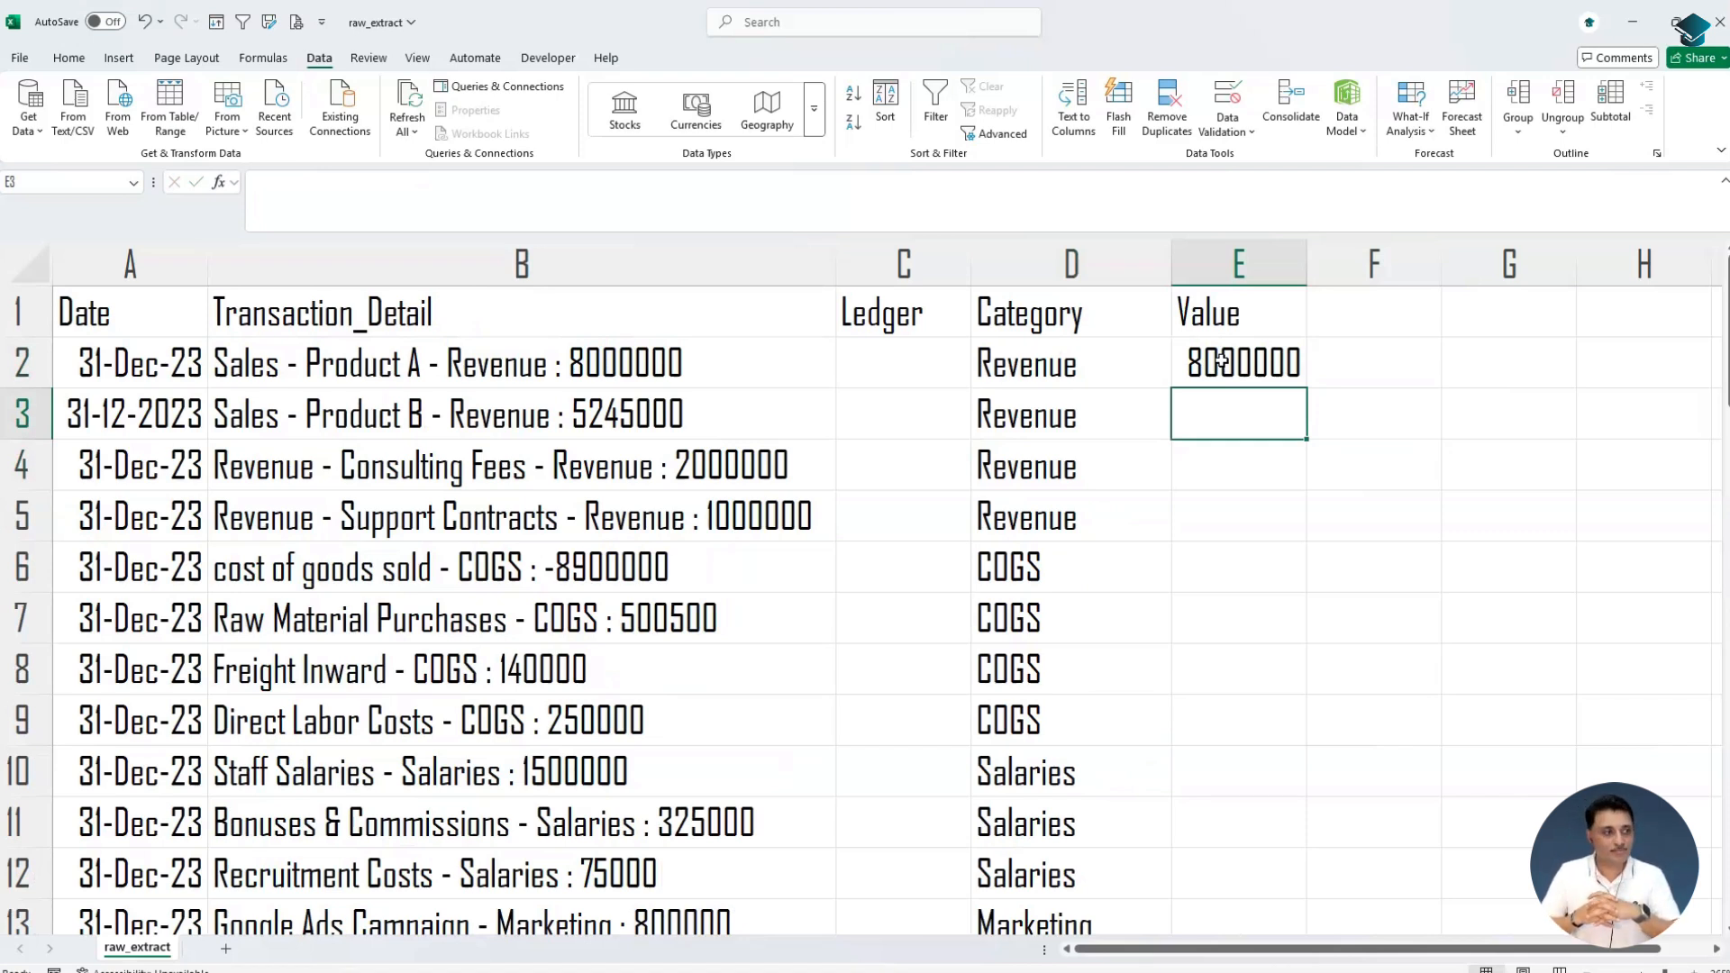
key(ctrl+e)
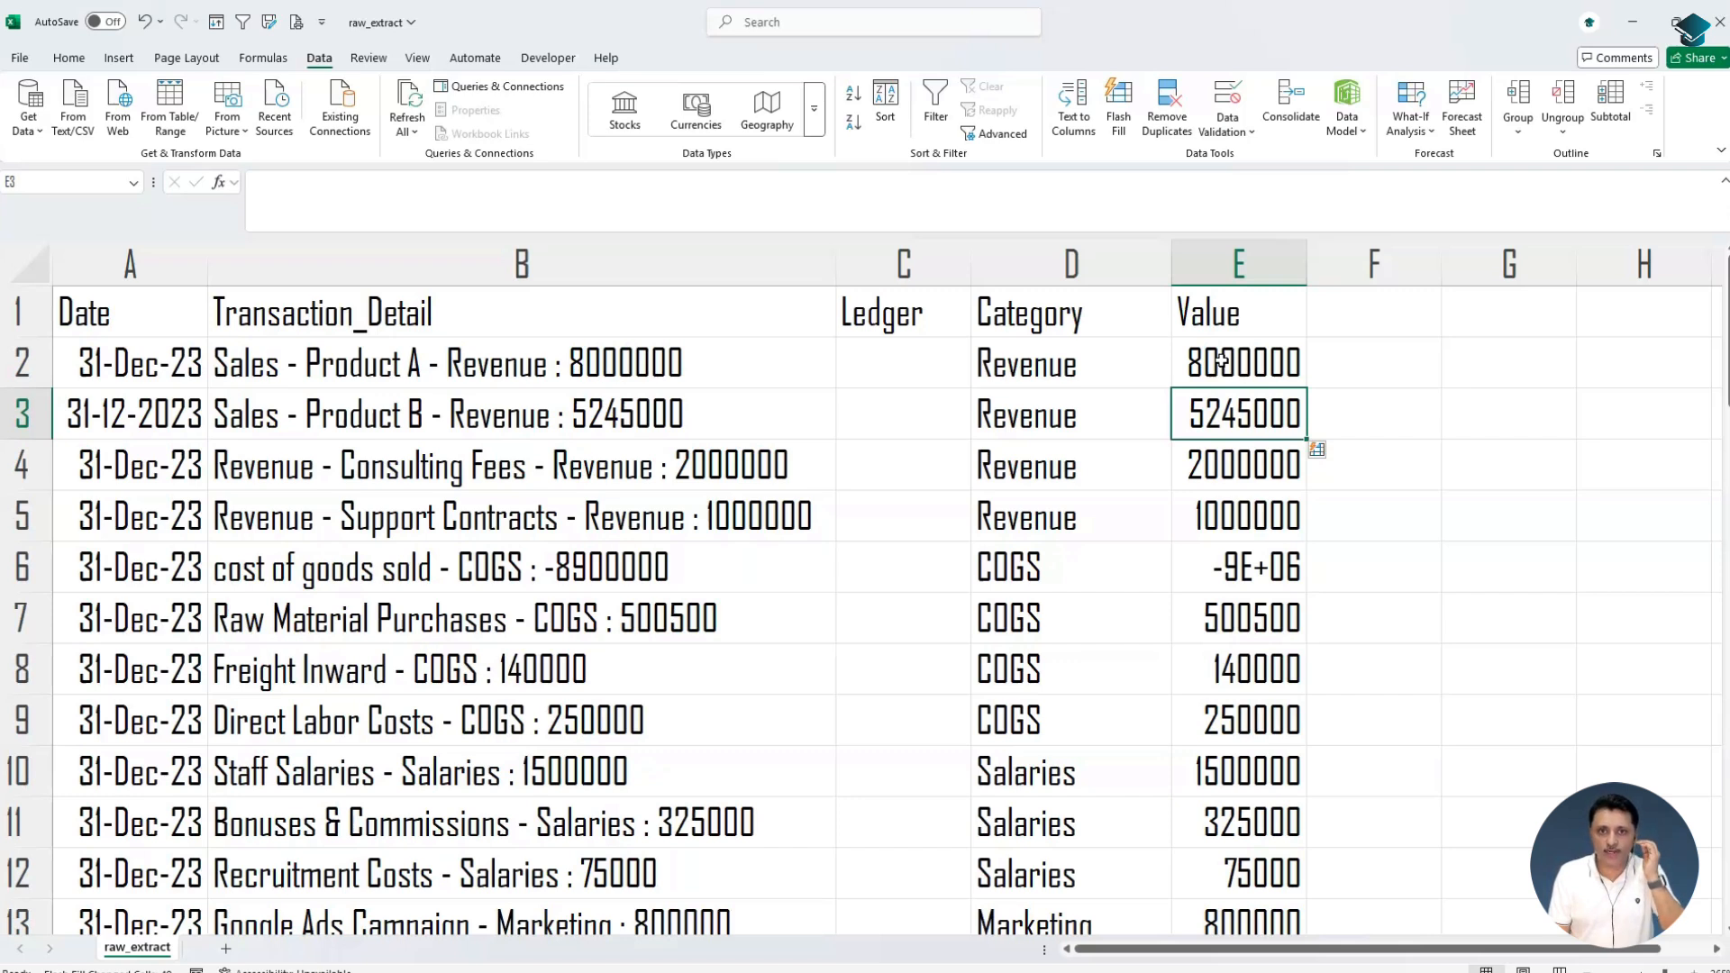
Copy the text "Sales - Product A" from the B2 transaction detail into C2 as the sample Ledger entry
key(Left)
key(Left)
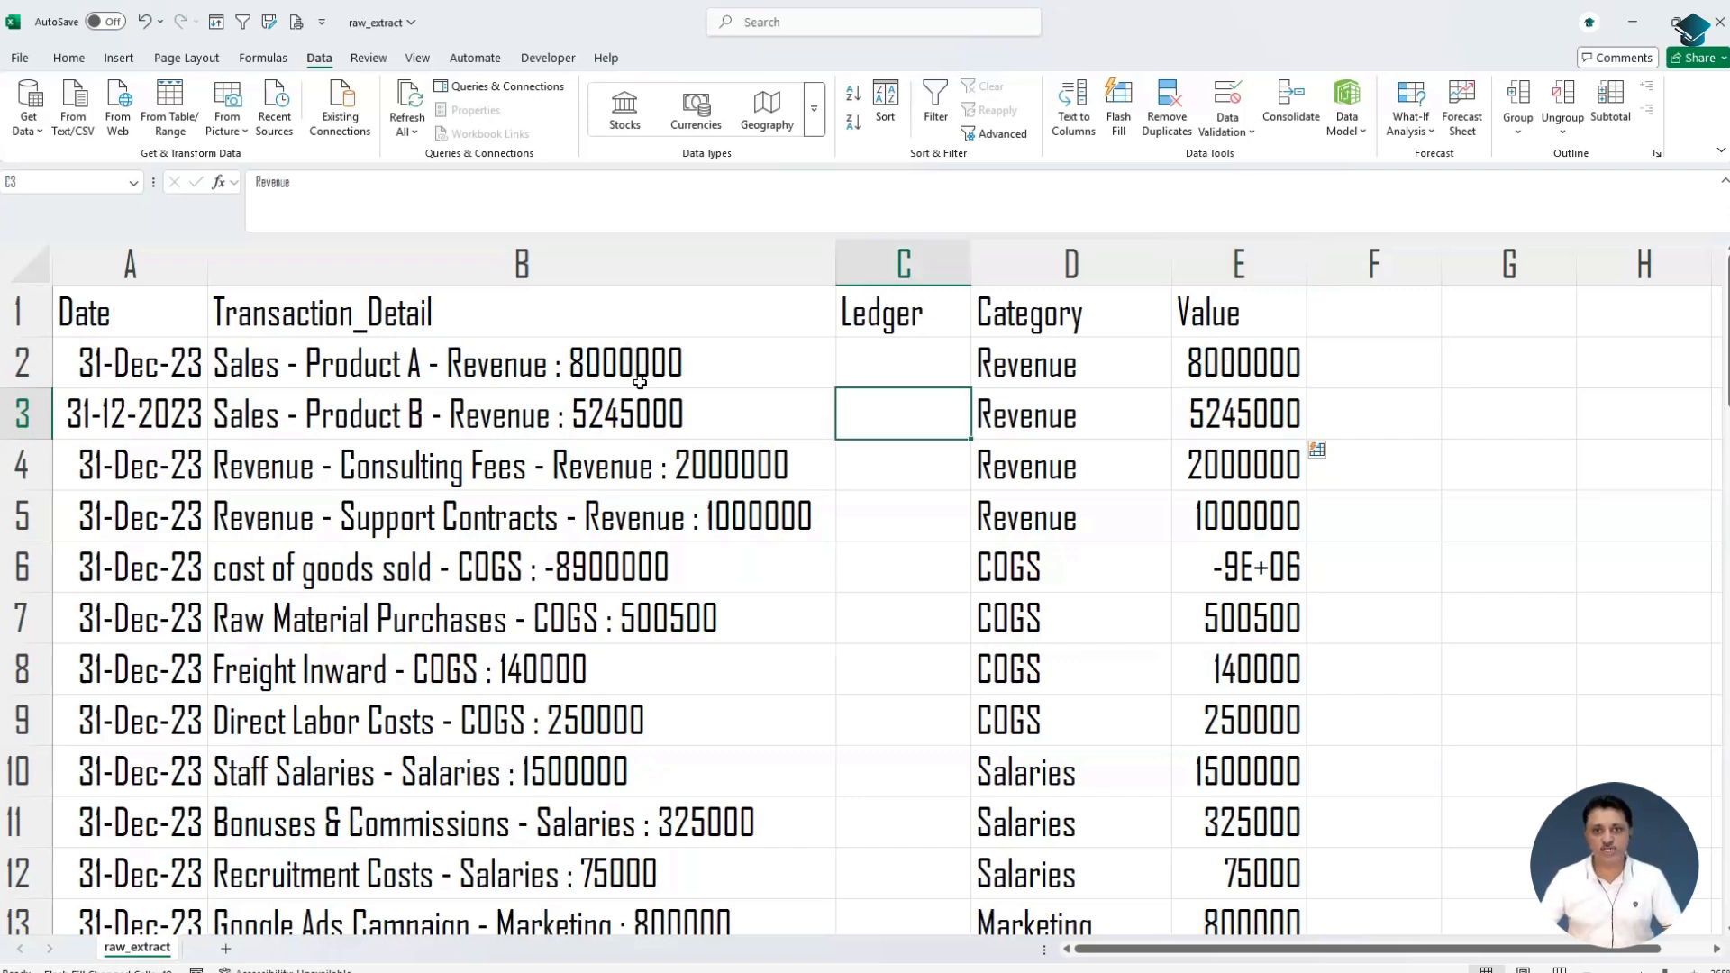
double_click(412, 363)
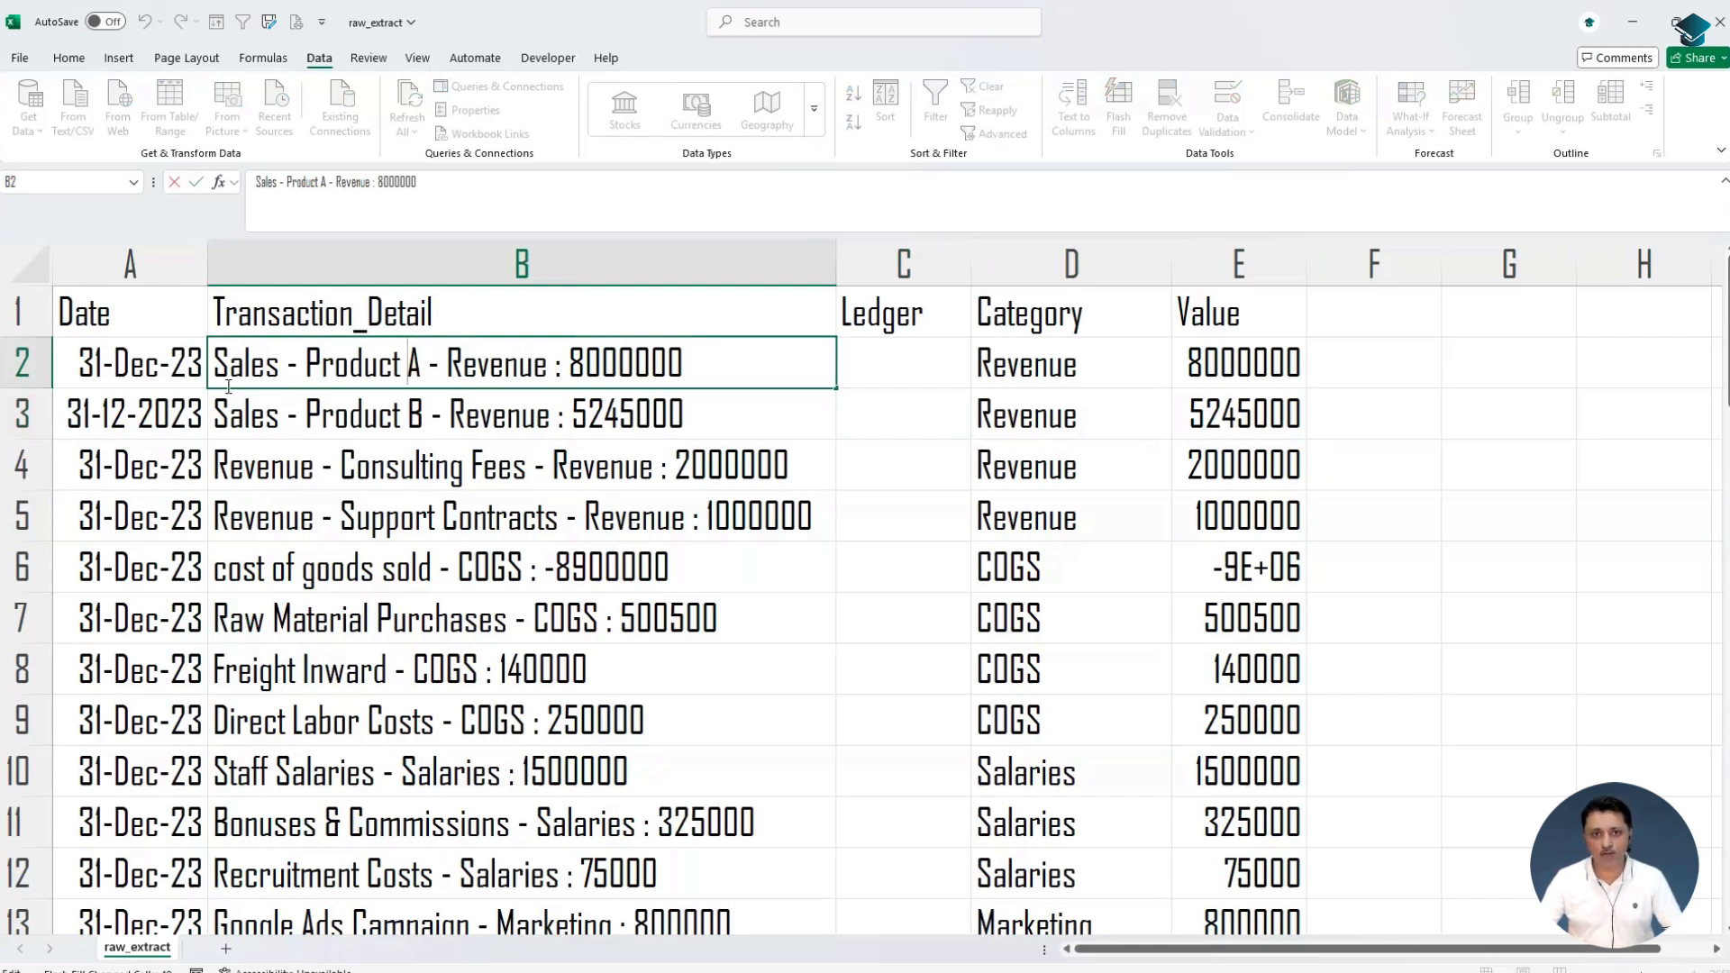
drag(422, 383, 217, 386)
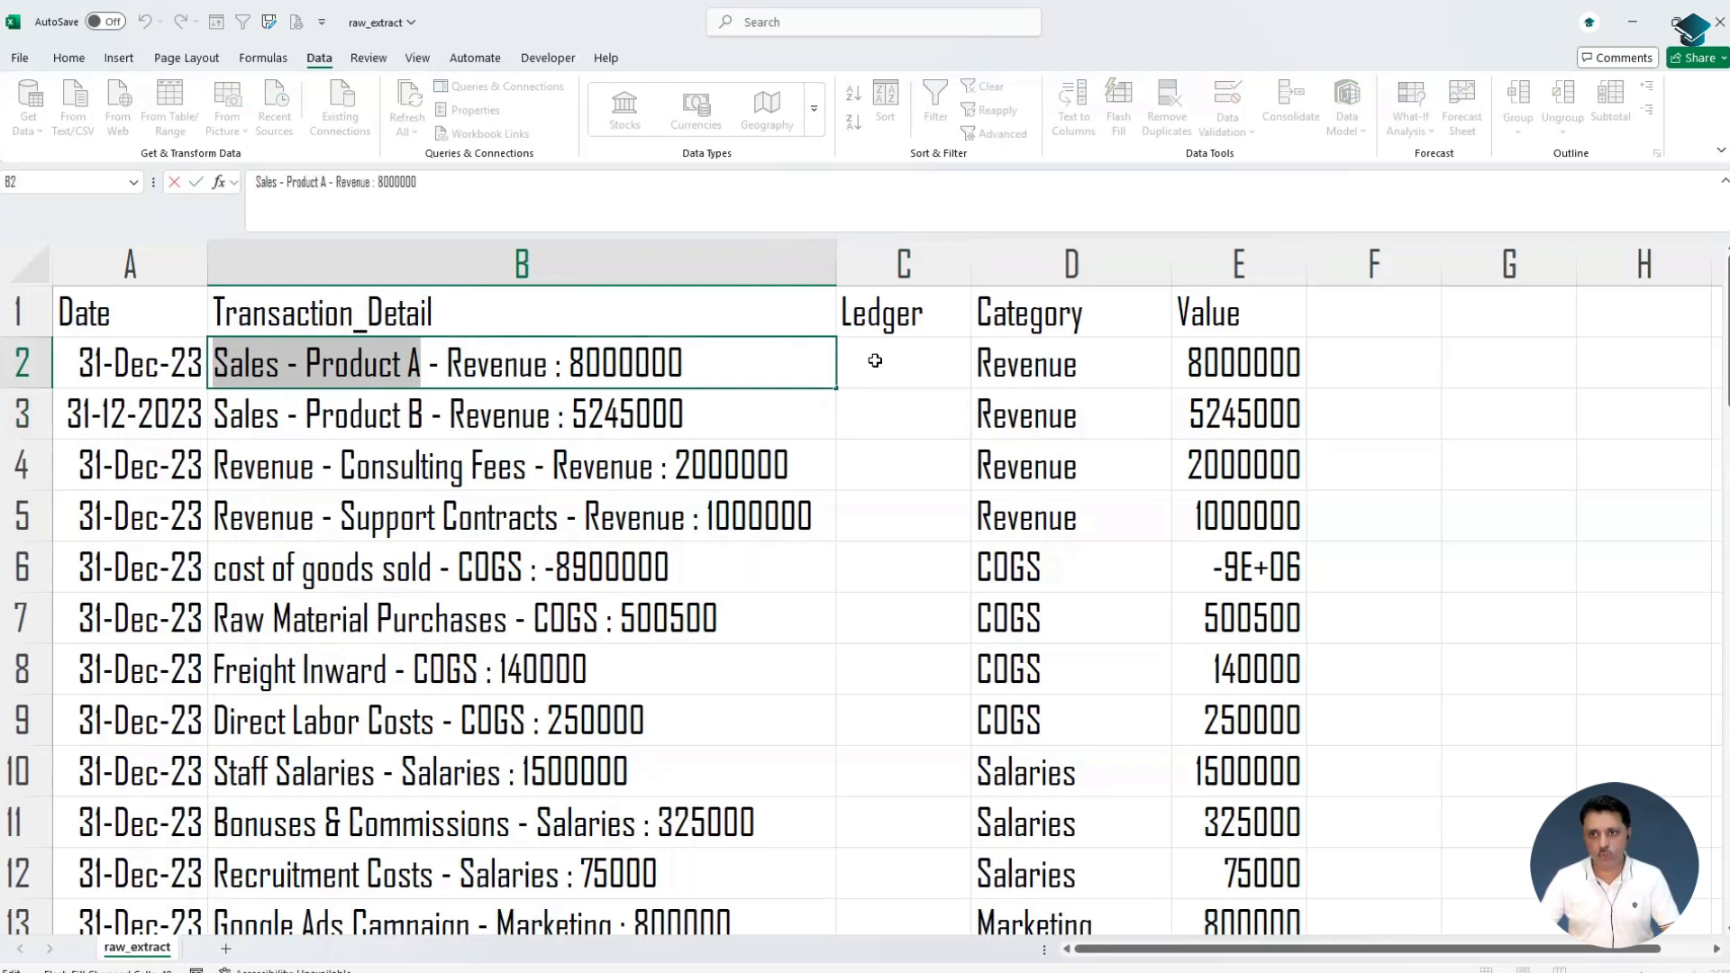
key(ctrl+c)
key(Tab)
key(ctrl+v)
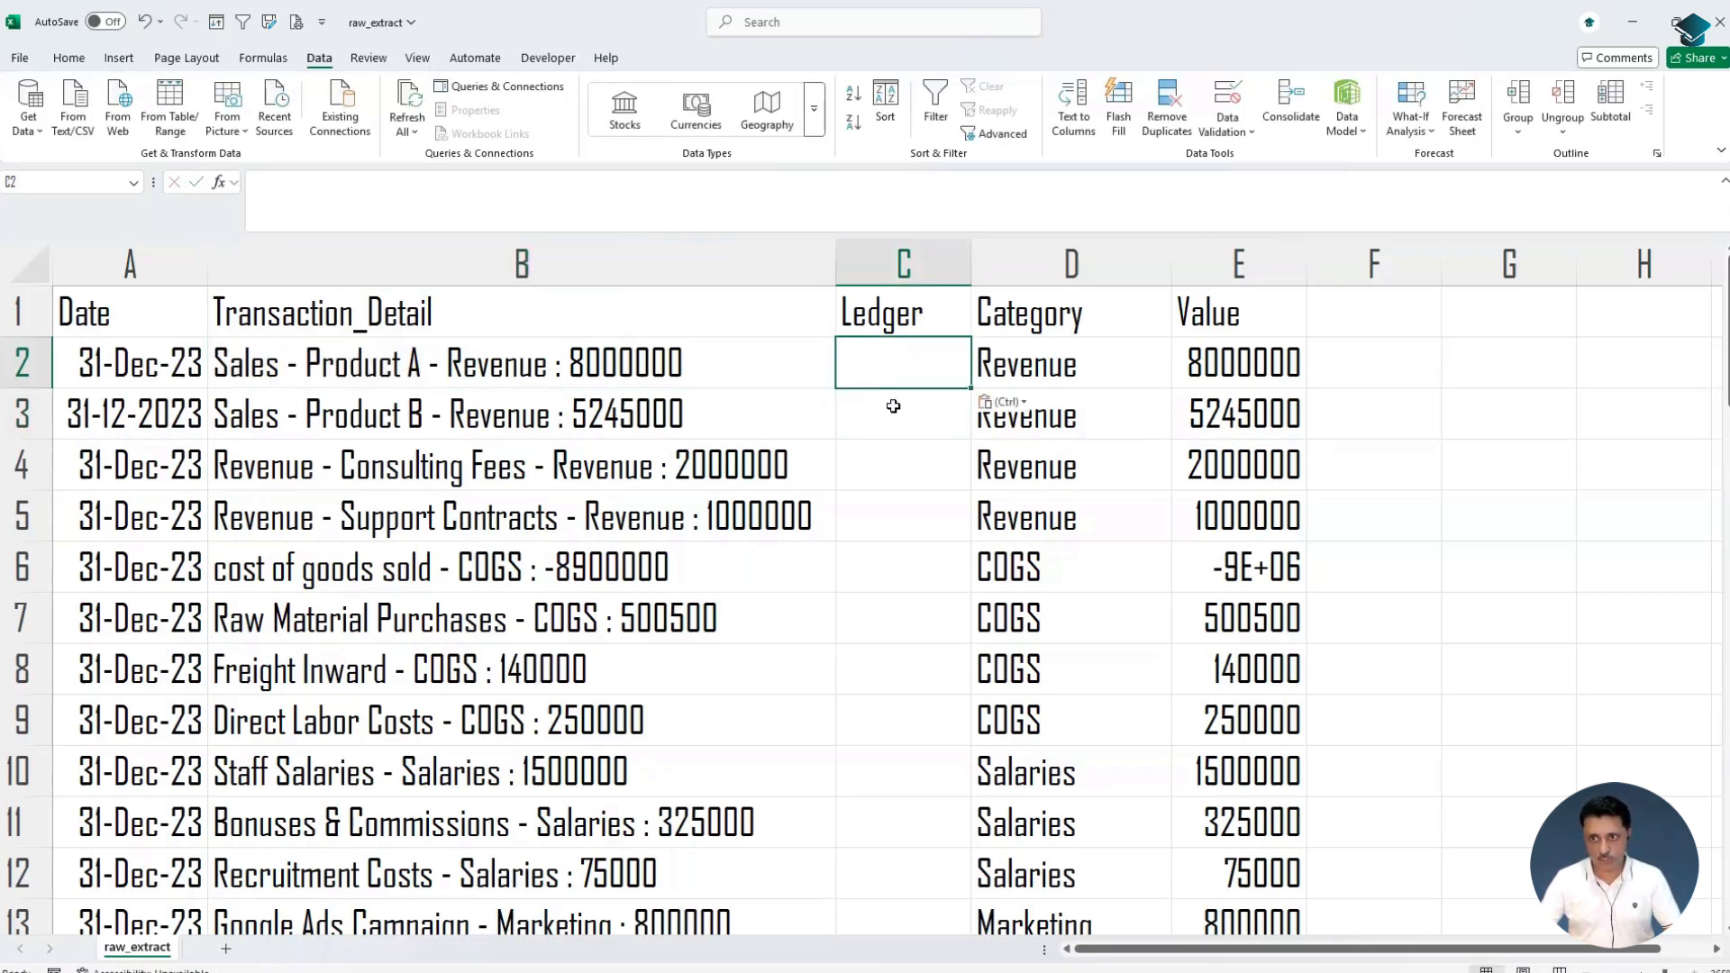
Flash Fill the rest of the Ledger column from C3 down and AutoFit the column to its contents
click(895, 405)
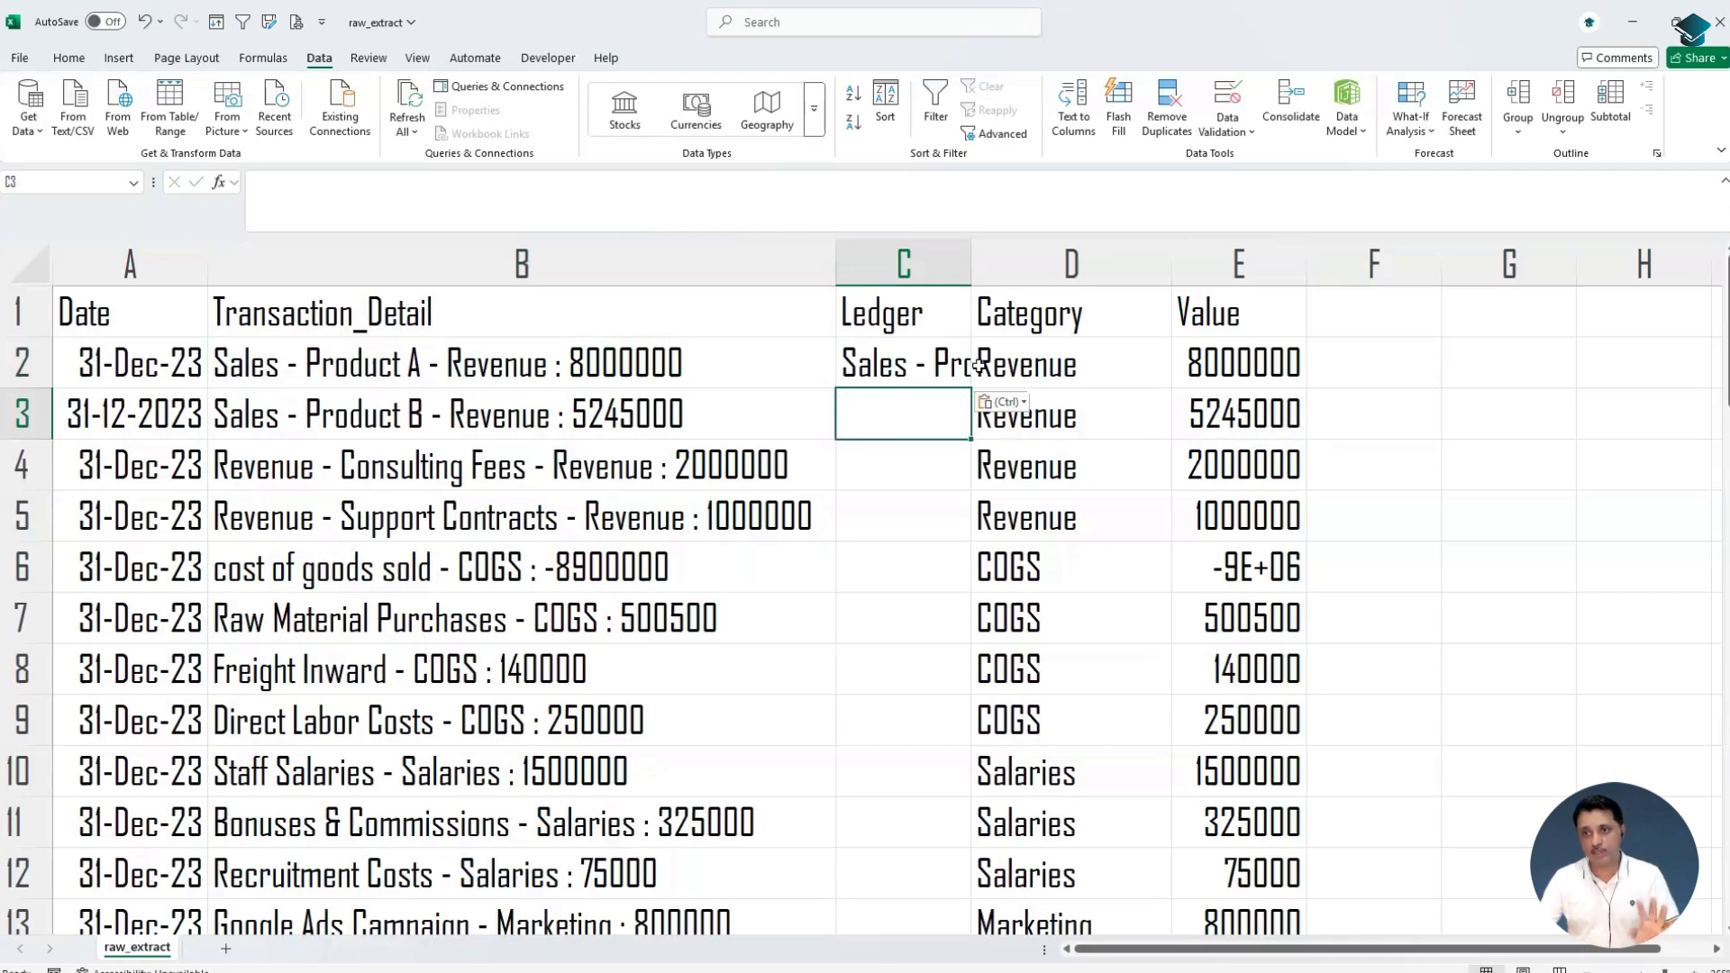
key(ctrl+e)
double_click(971, 264)
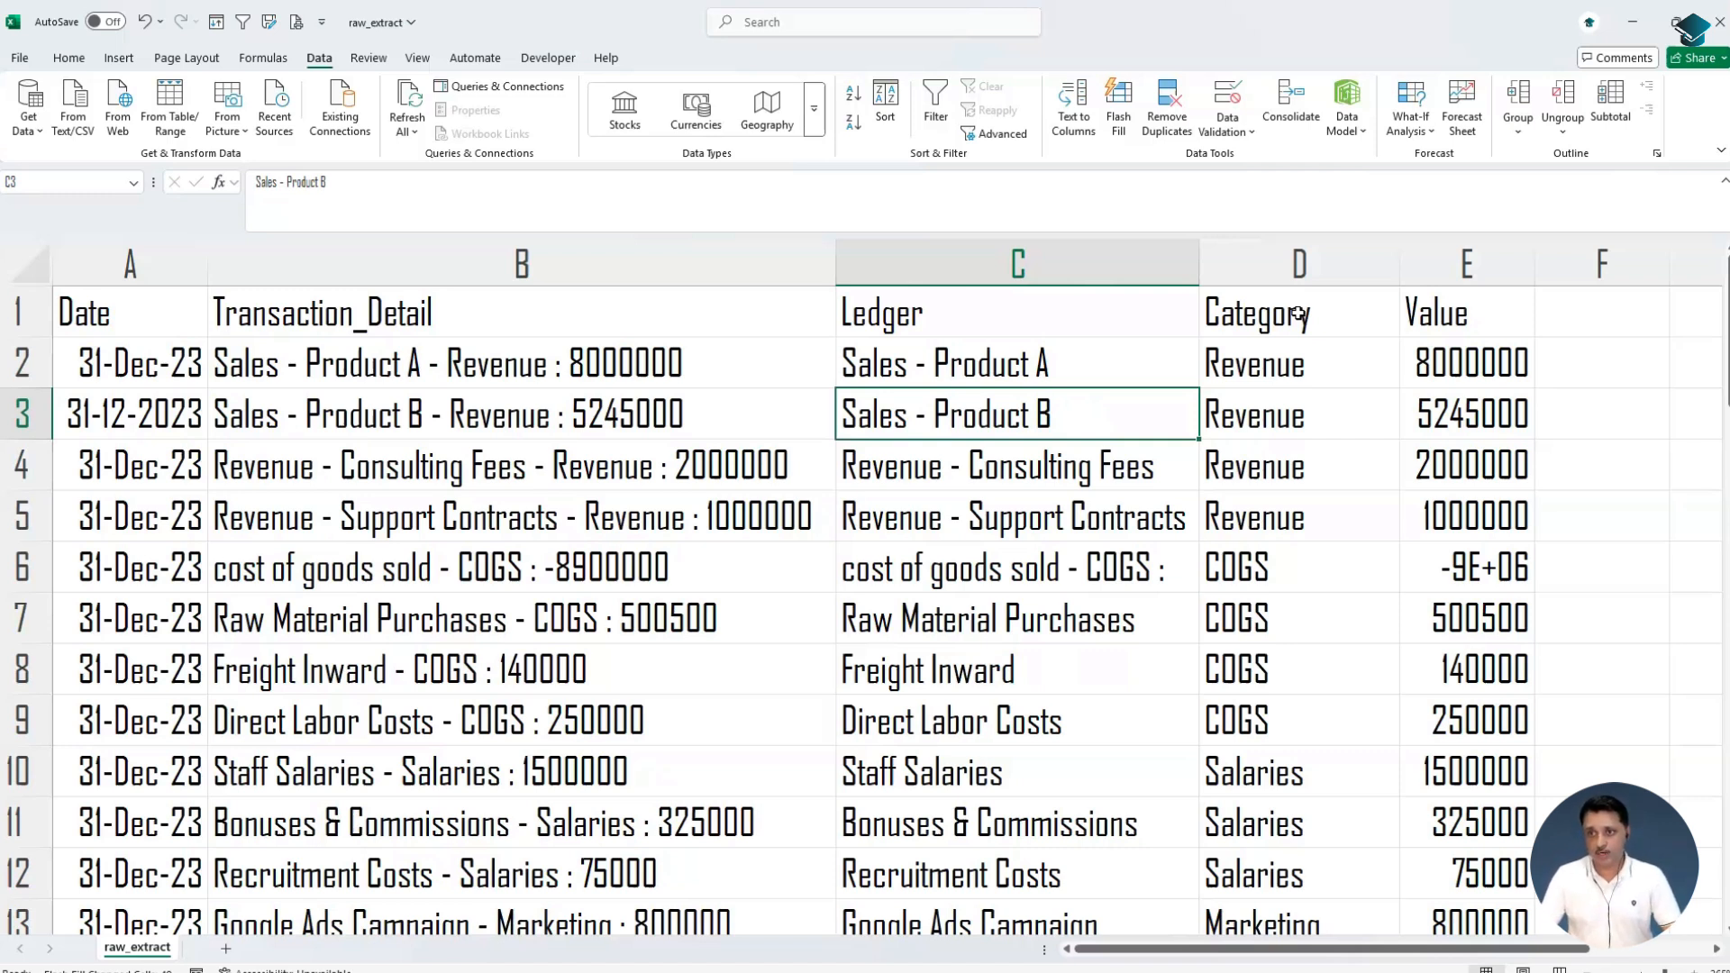
key(Right)
key(Right)
key(Left)
key(Left)
key(Left)
key(Up)
key(Right)
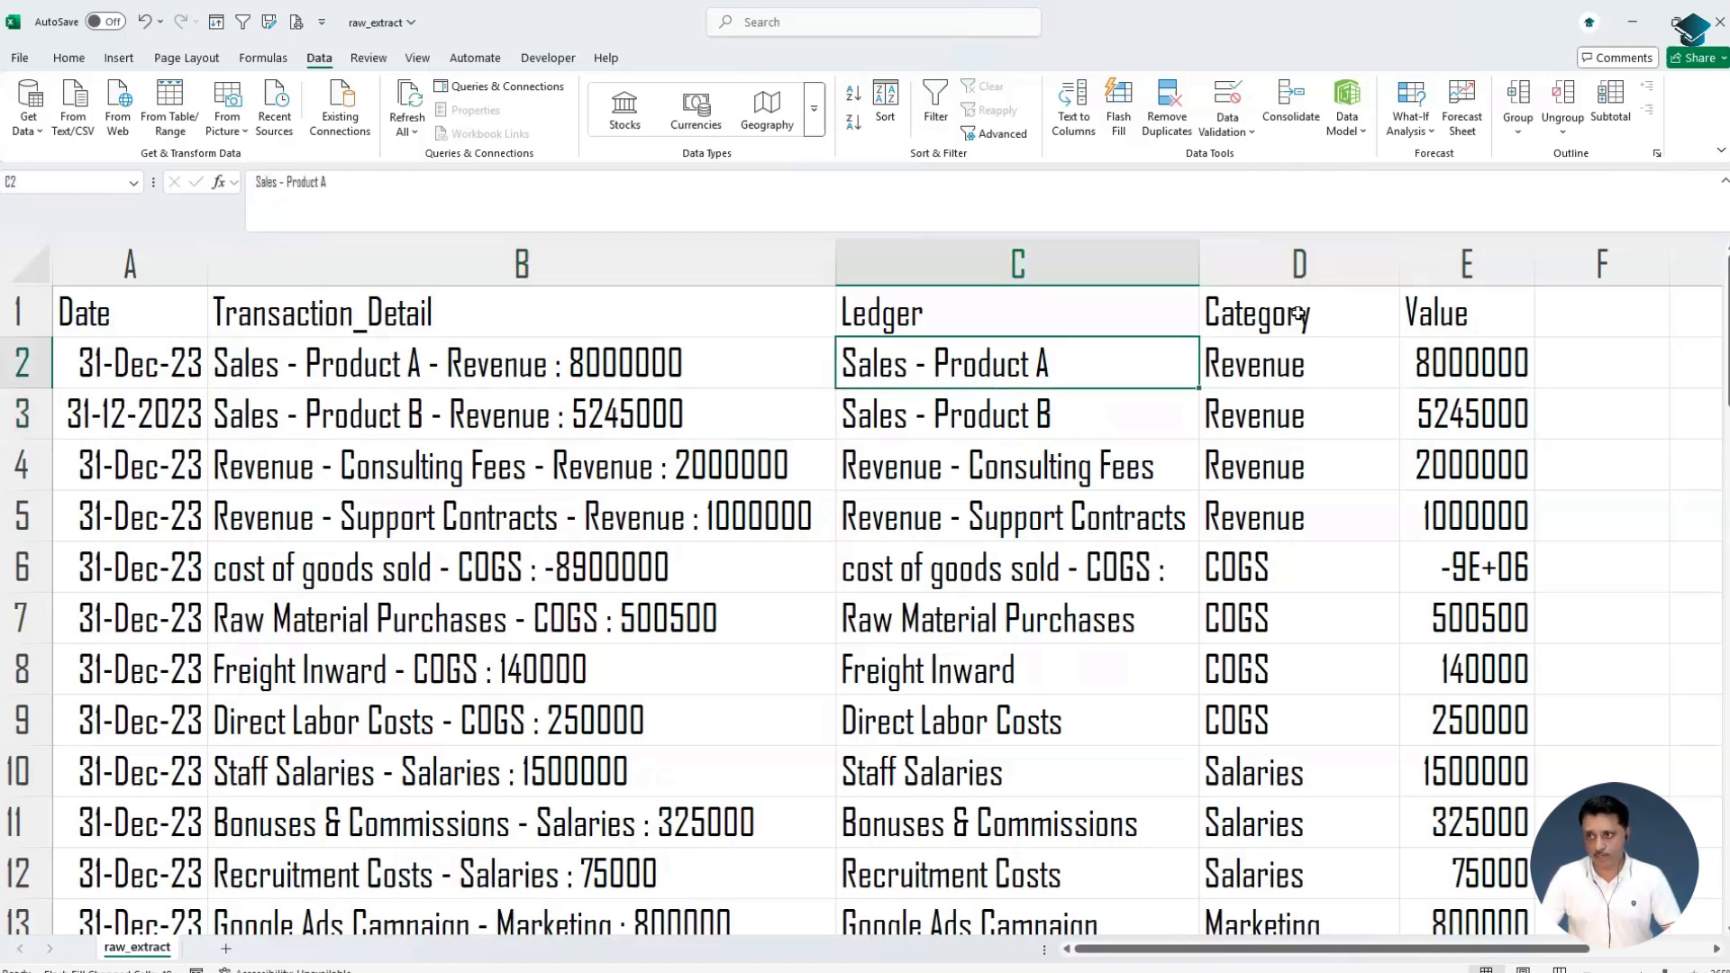
key(Up)
key(shift+Right)
key(shift+Right)
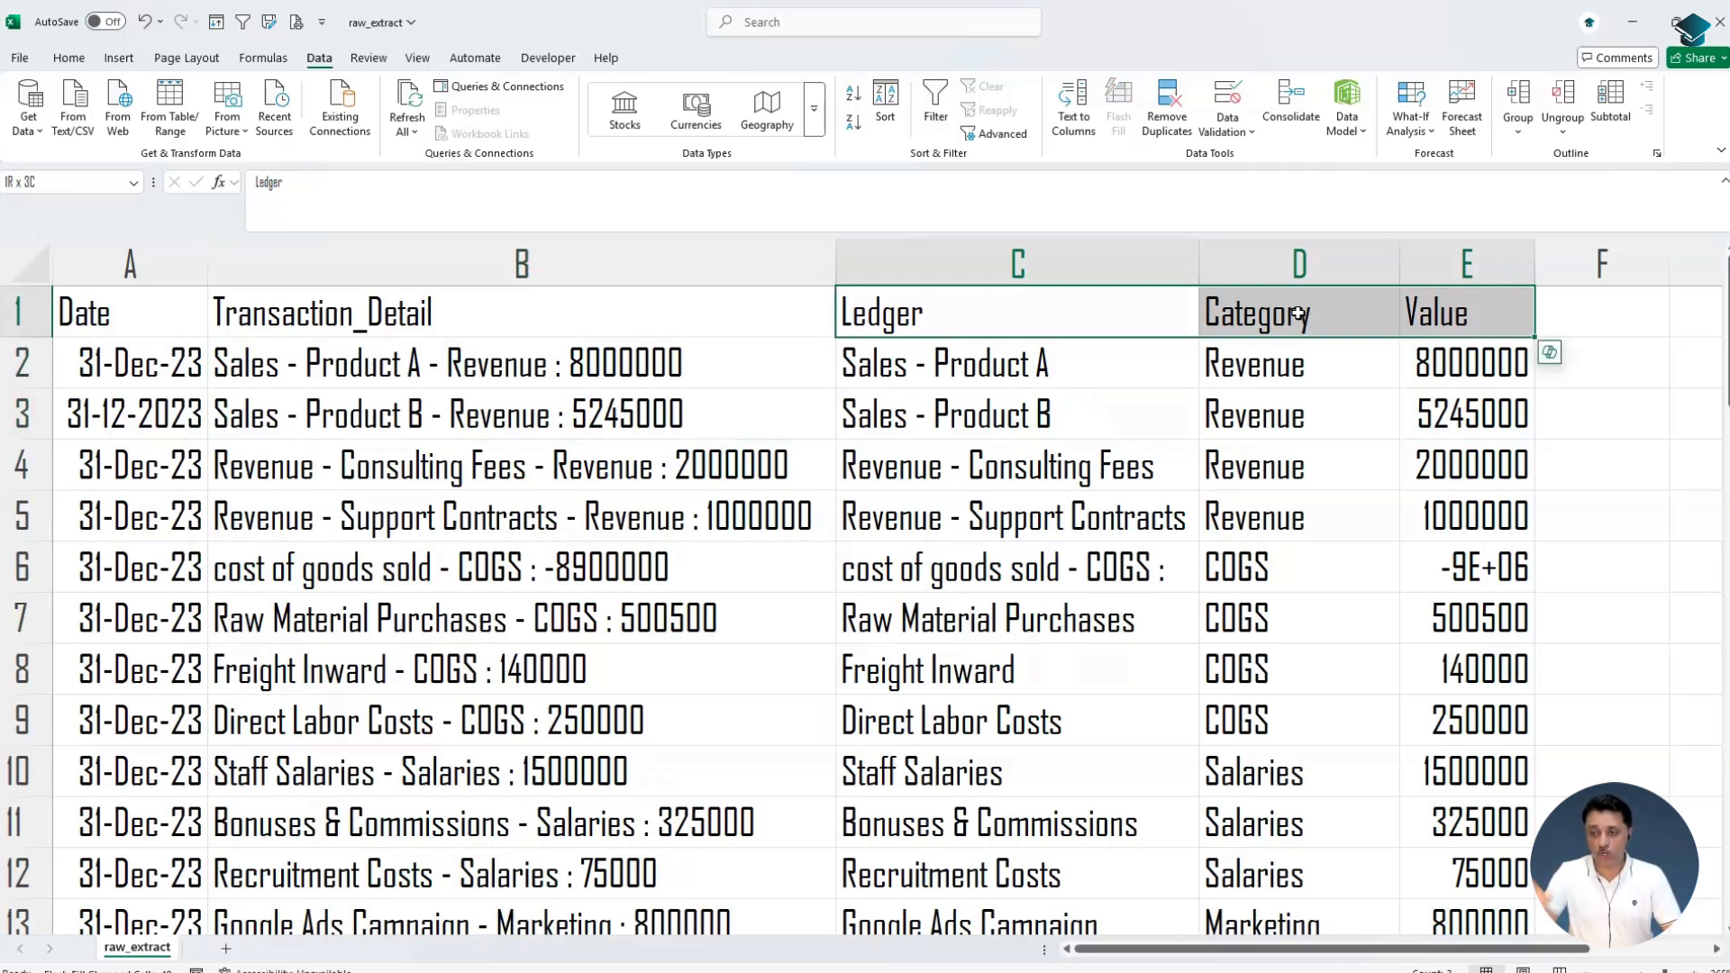
key(ctrl+shift+Down)
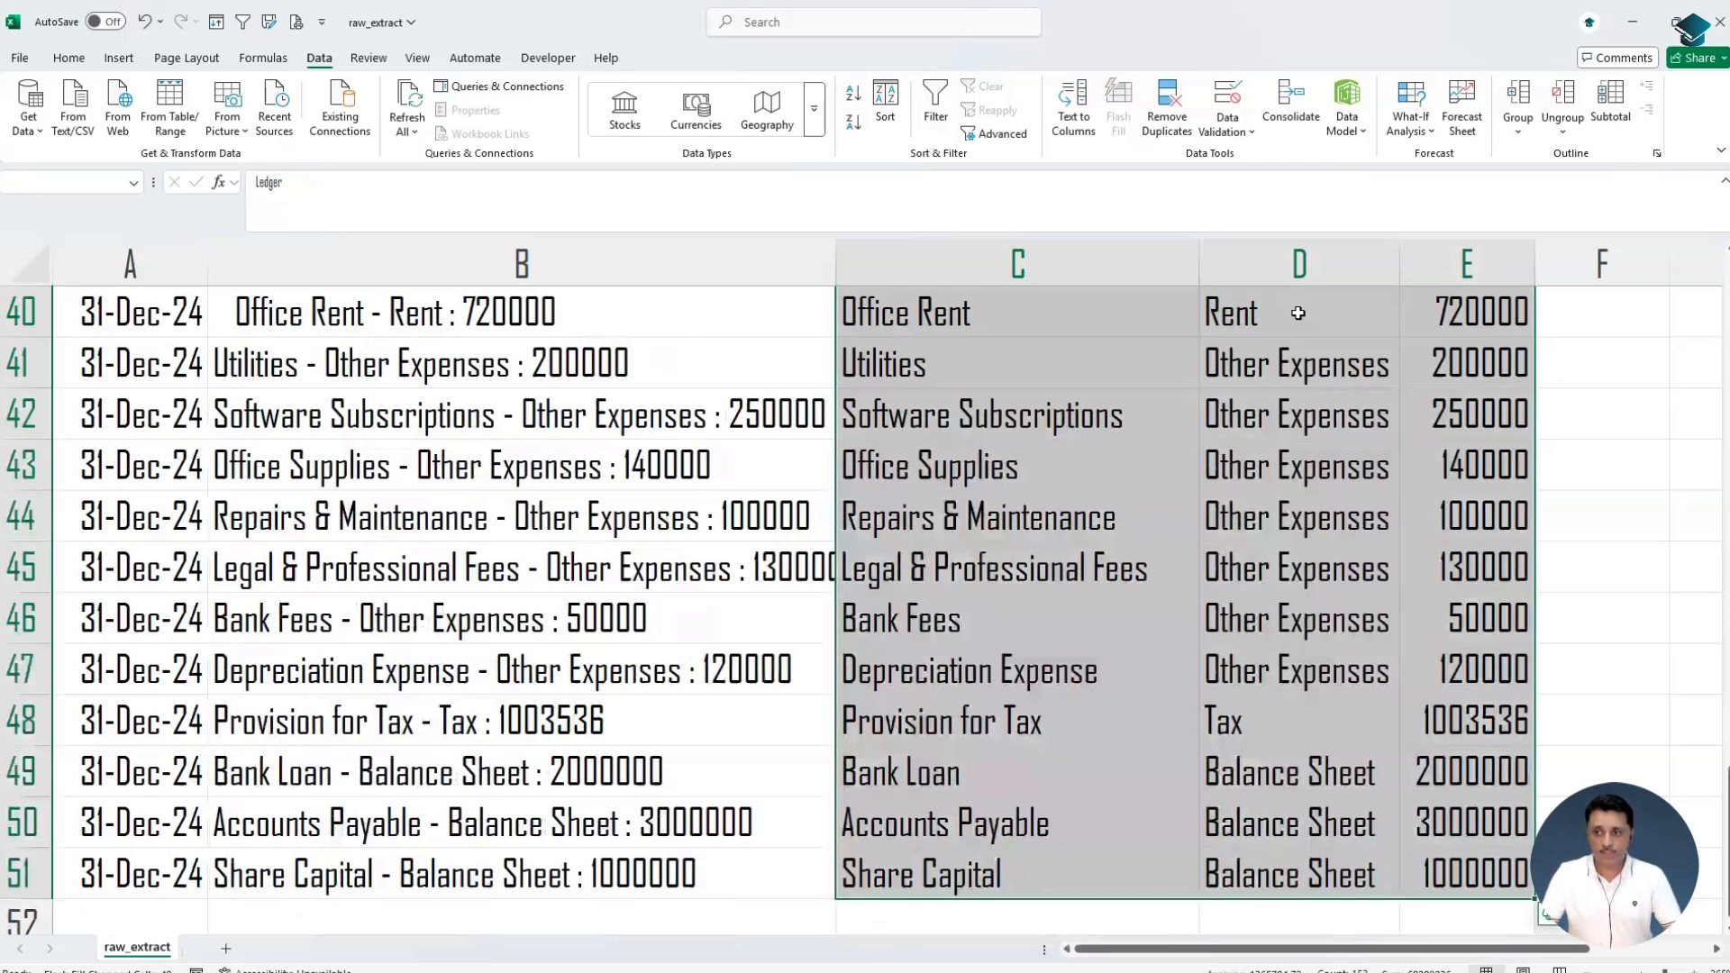
key(ctrl+q)
key(Escape)
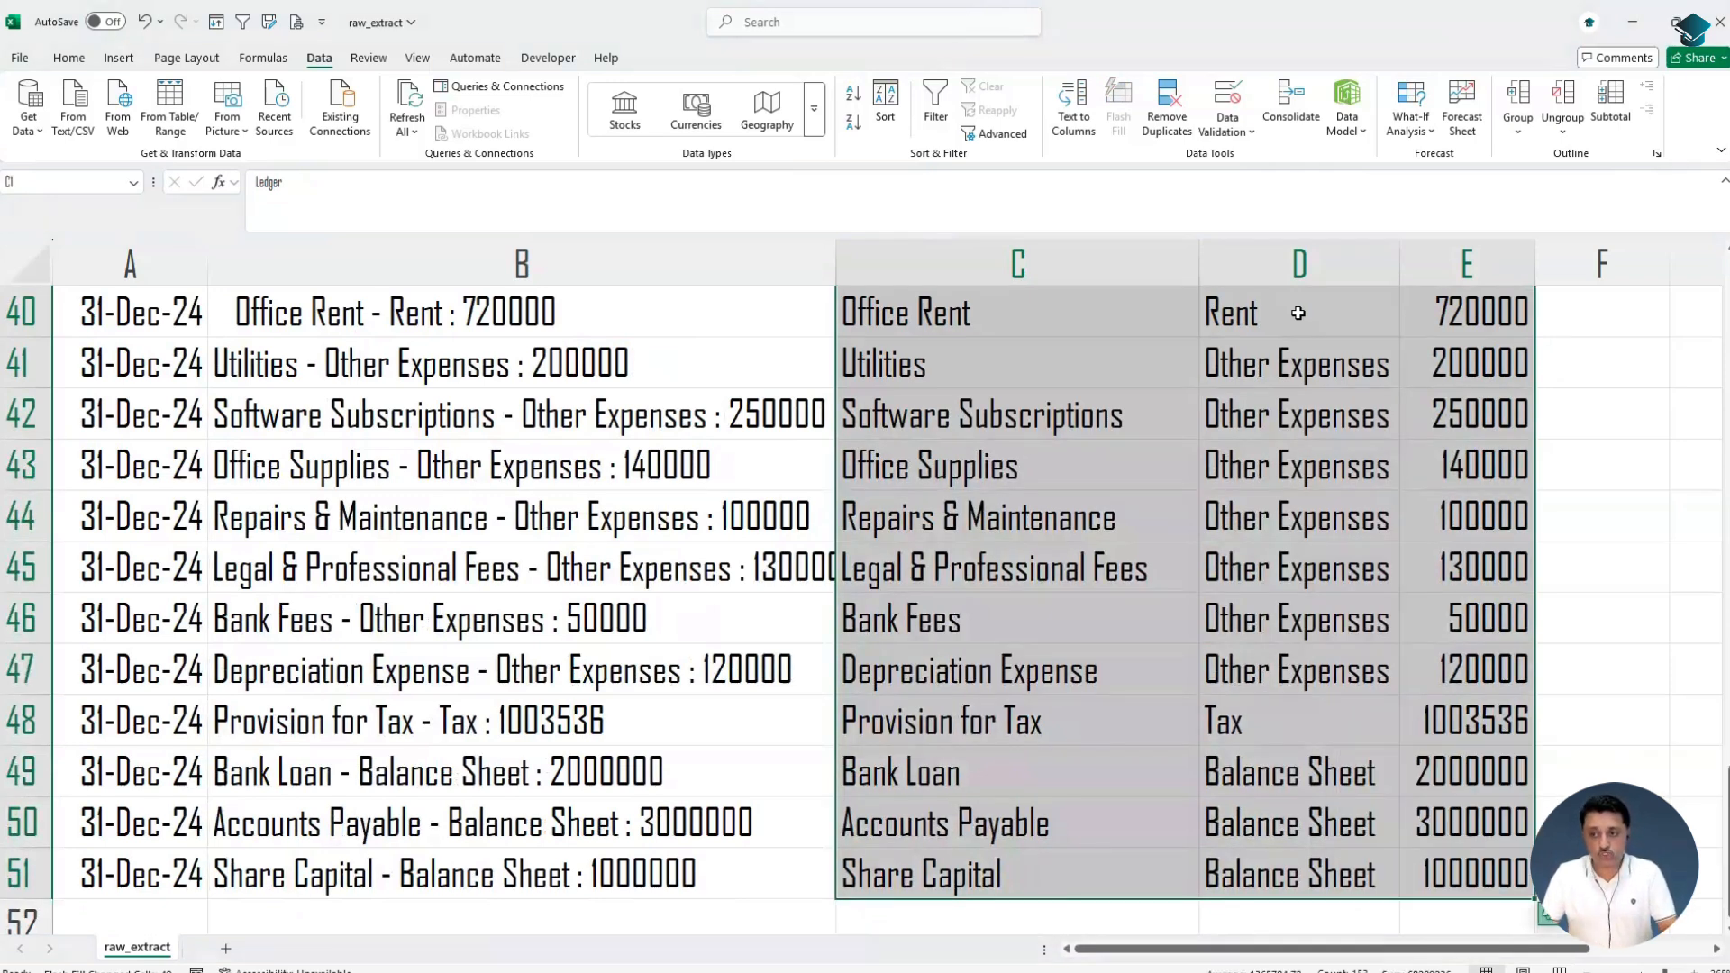
key(ctrl+c)
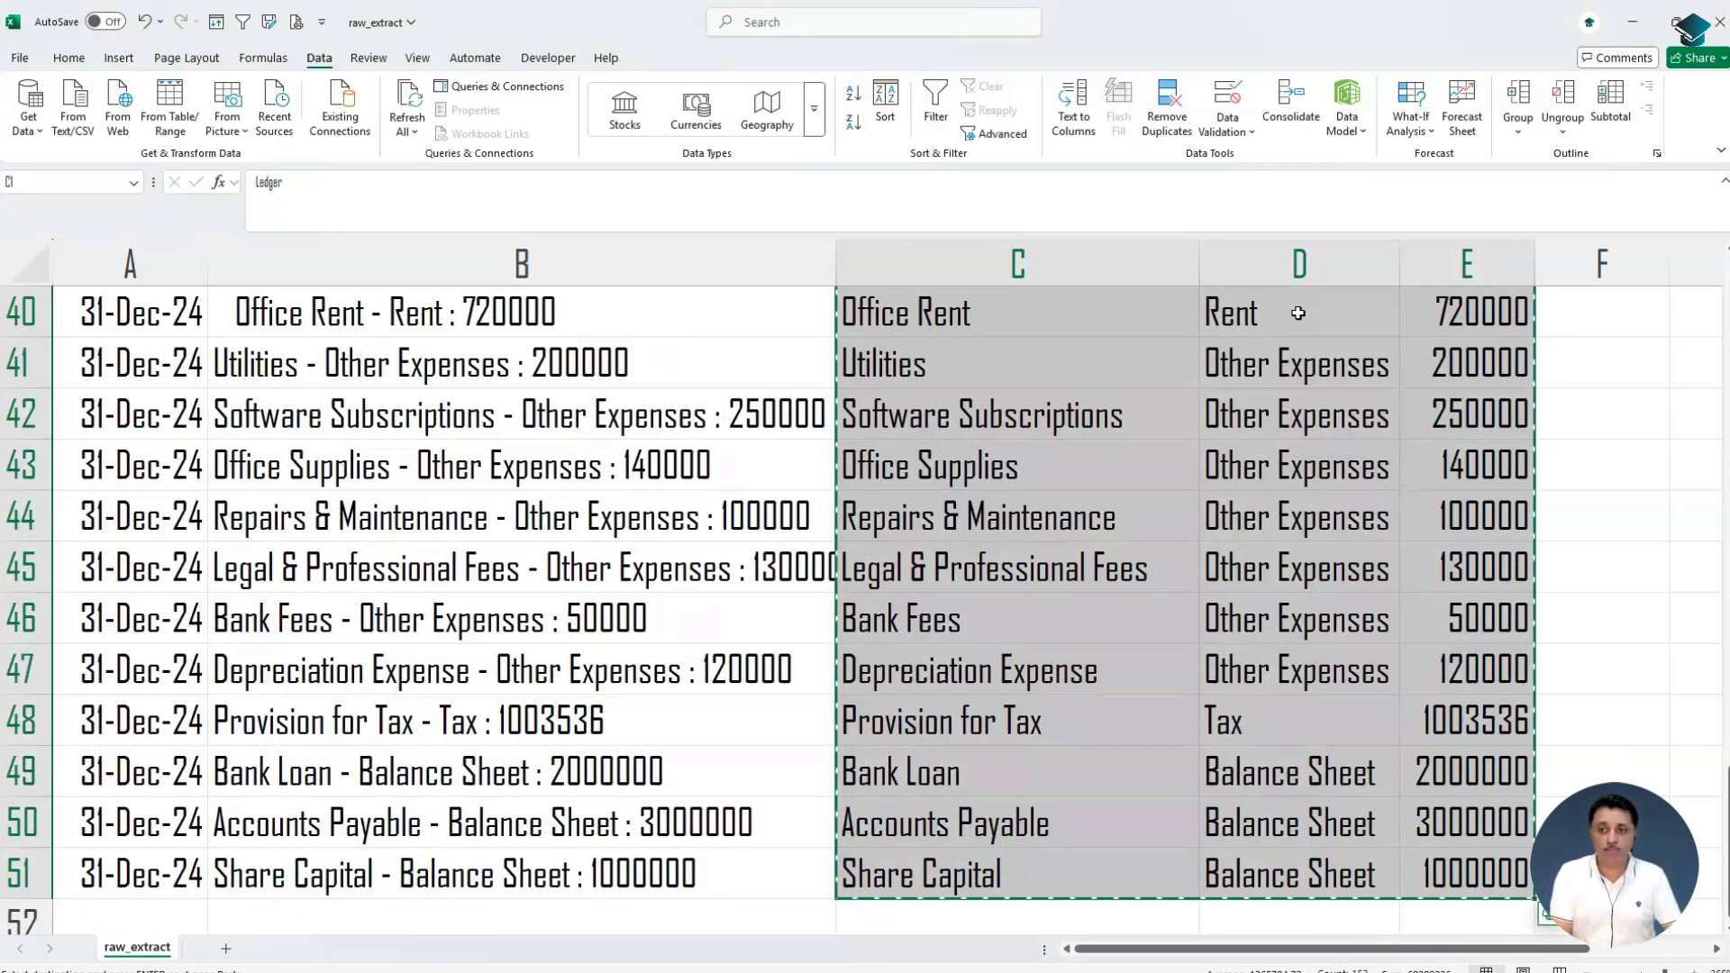
key(ctrl+q)
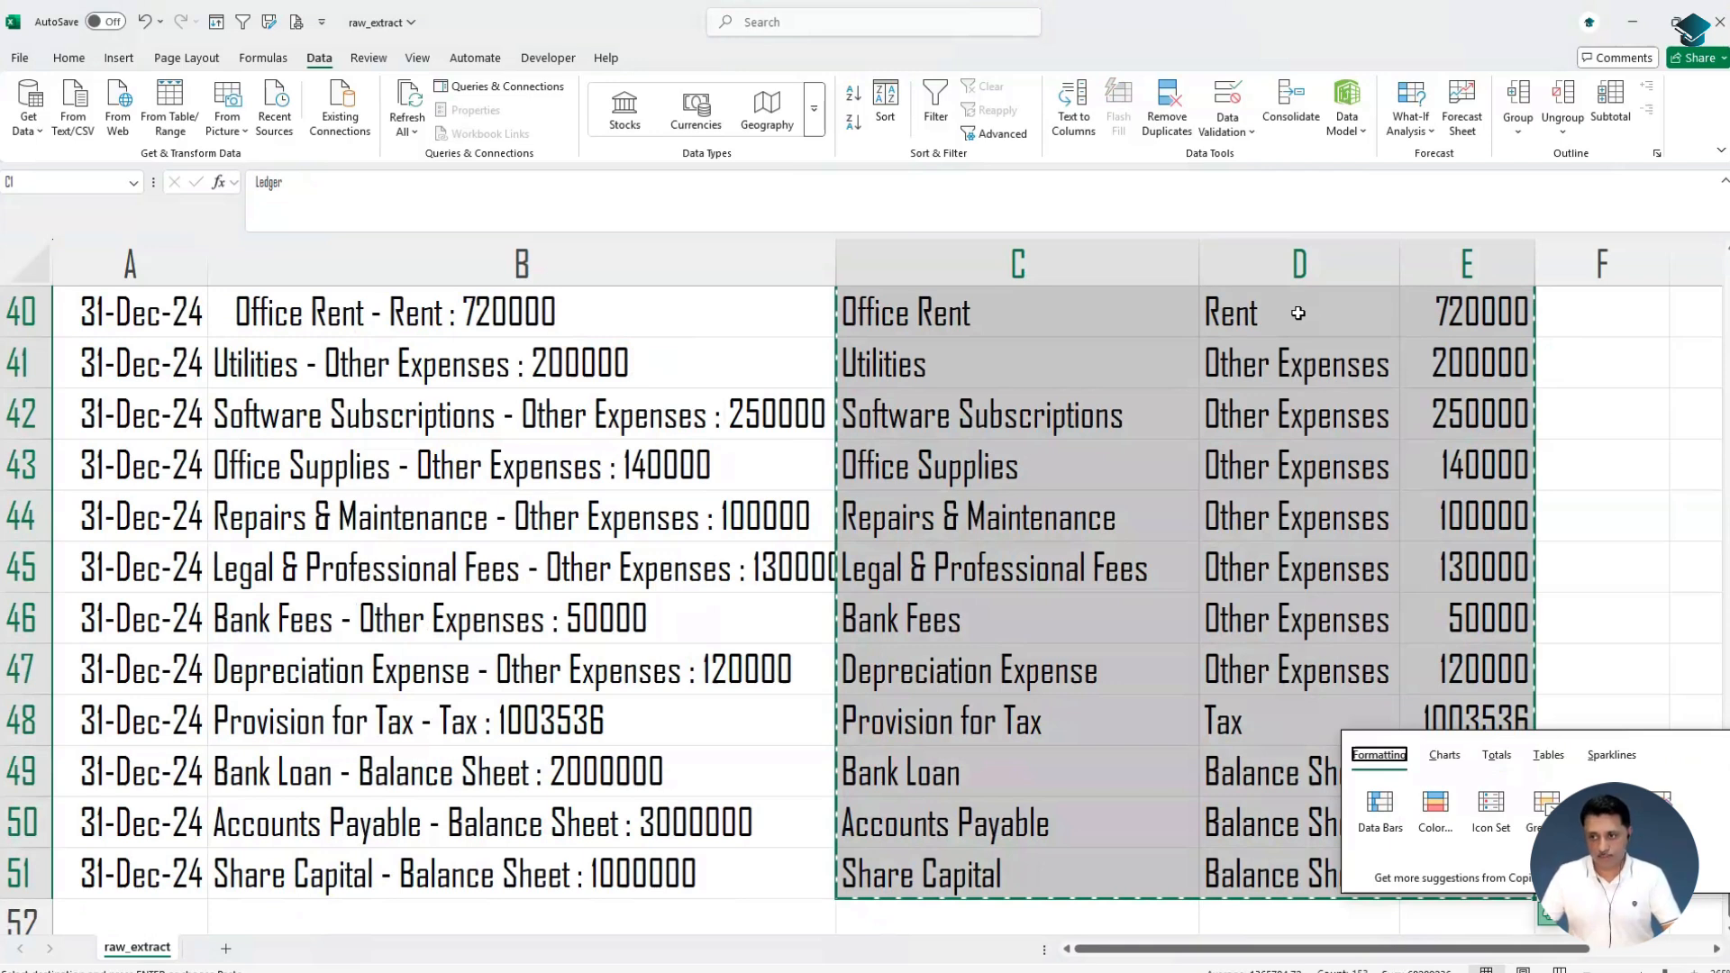
key(Escape)
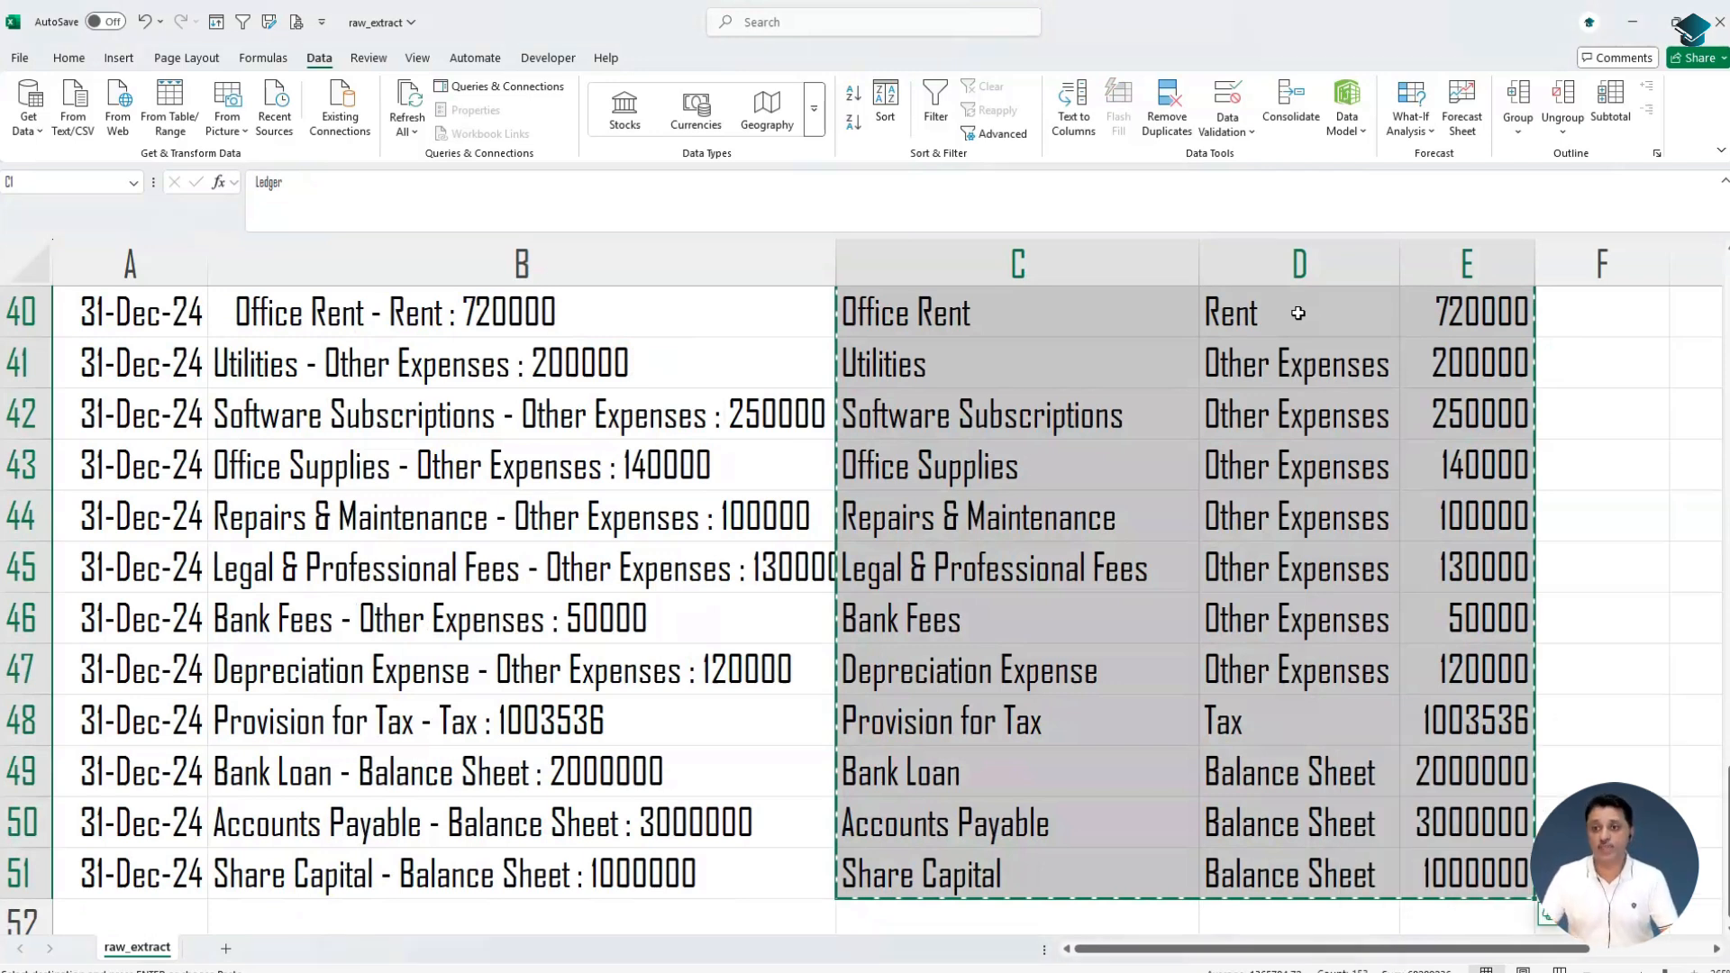
scroll(1278, 425, up, 13)
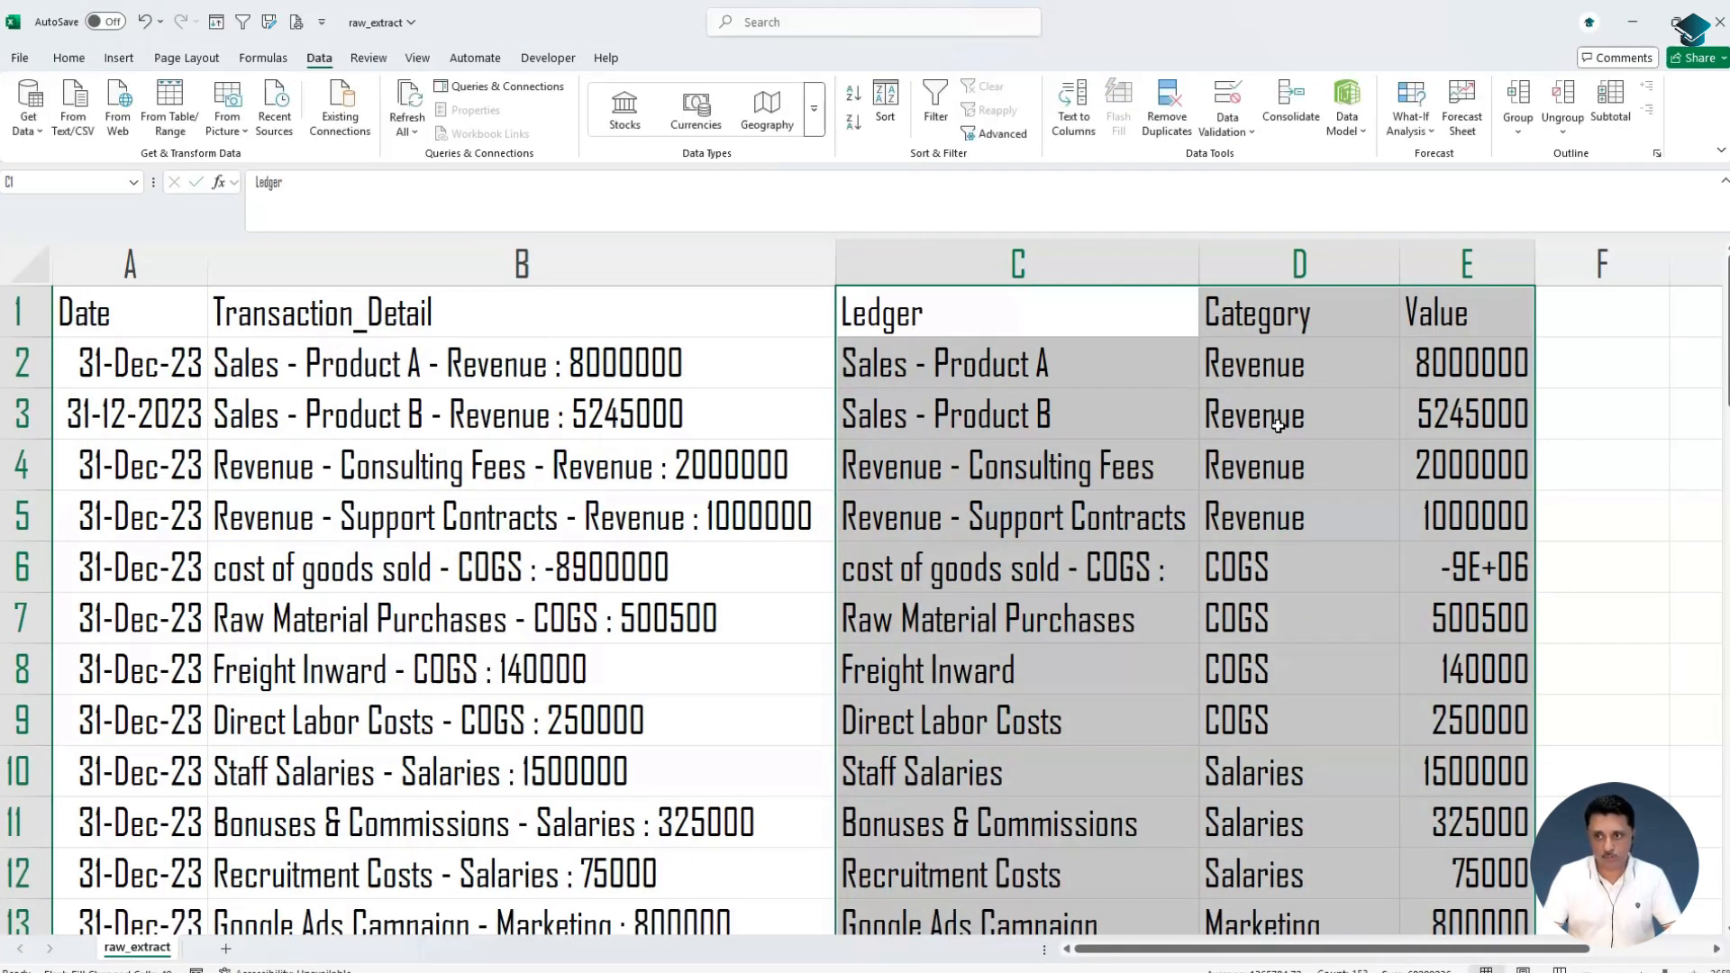
Copy the Ledger, Category and Value data from C1 to E51 and paste it over itself as Values only
click(979, 315)
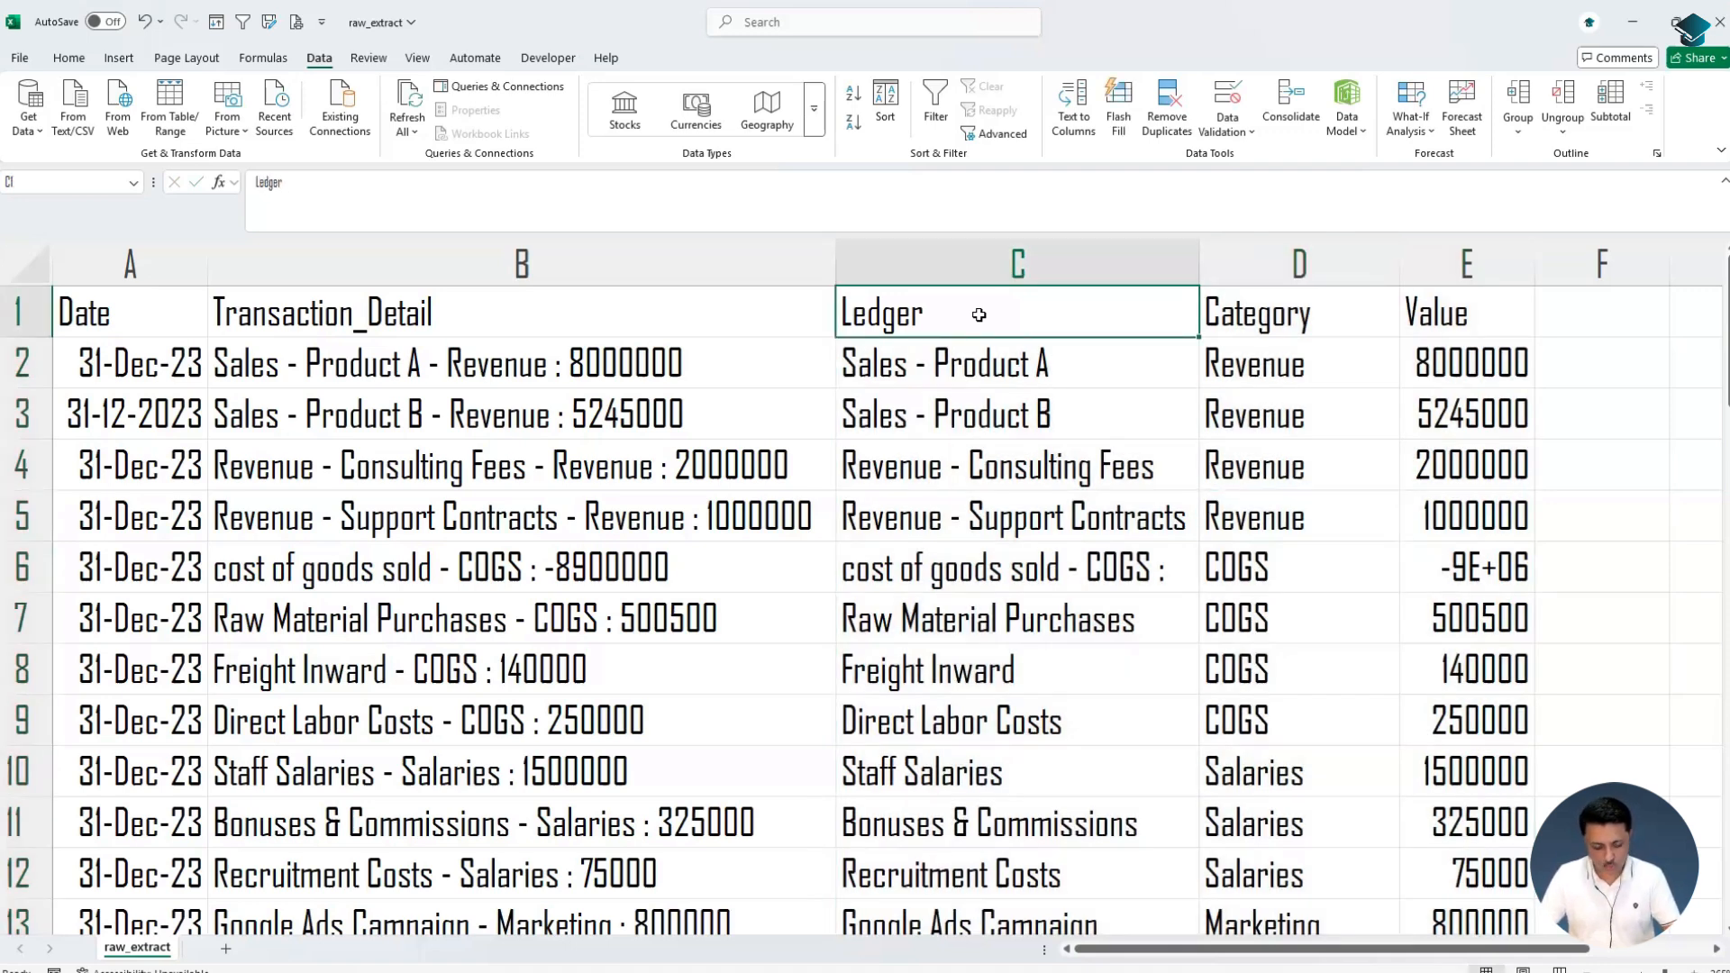
key(ctrl+shift+End)
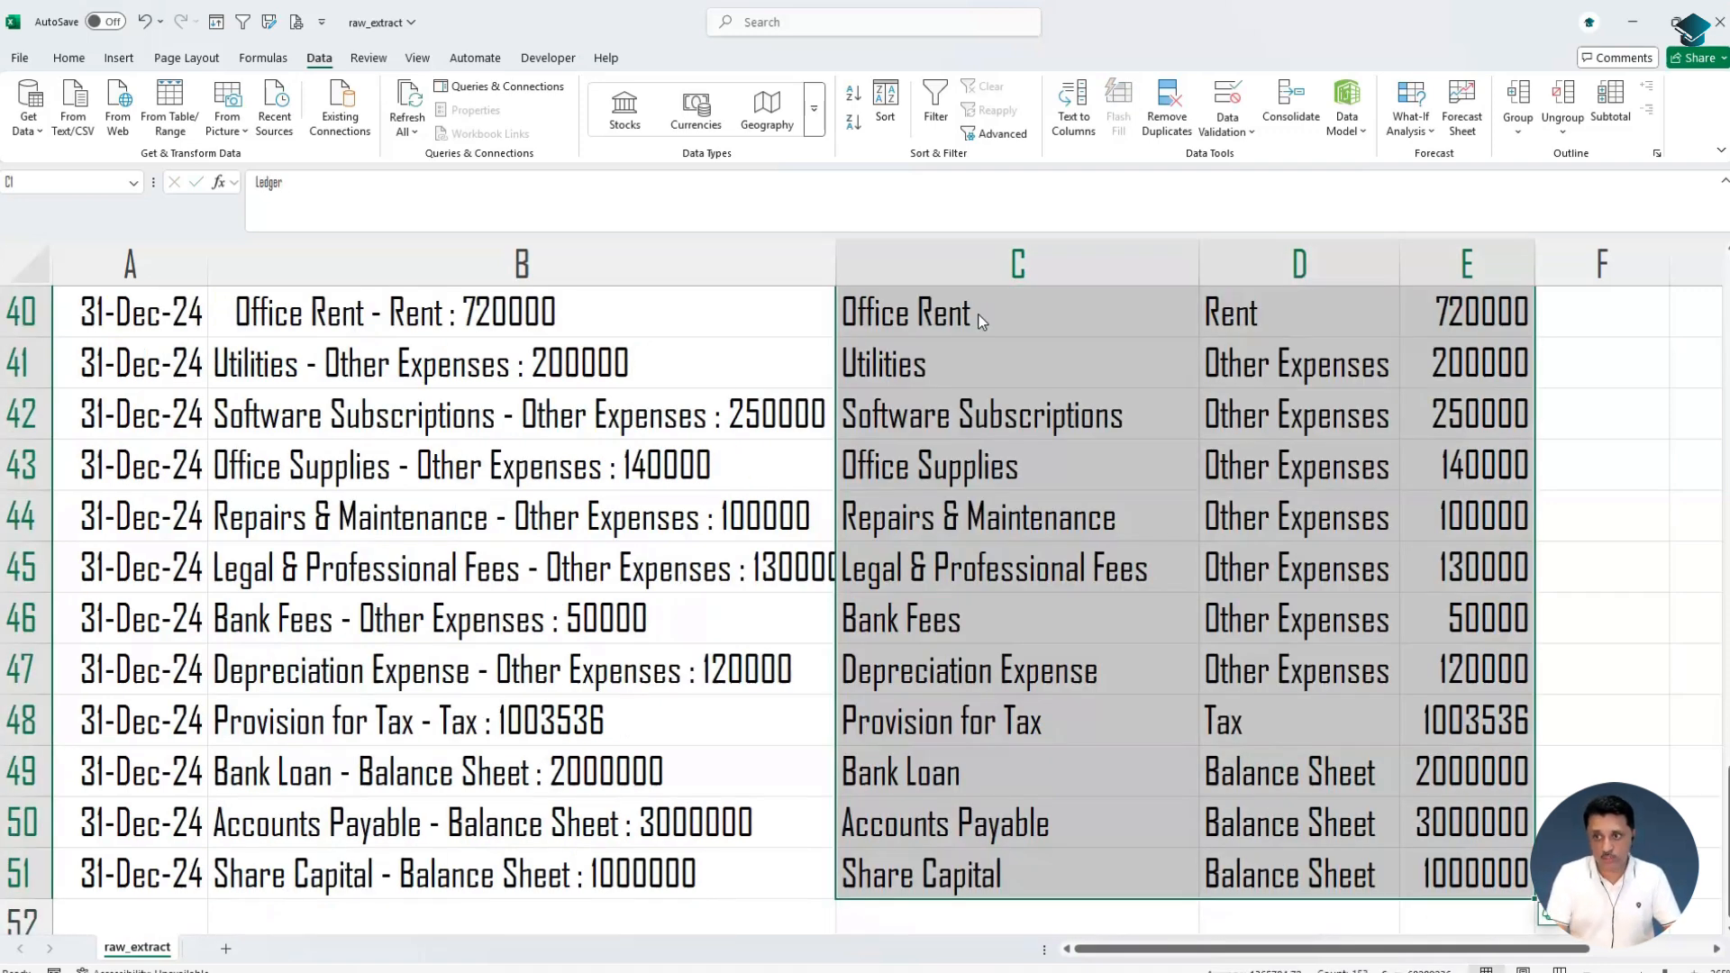
key(ctrl+c)
key(ctrl+alt+v)
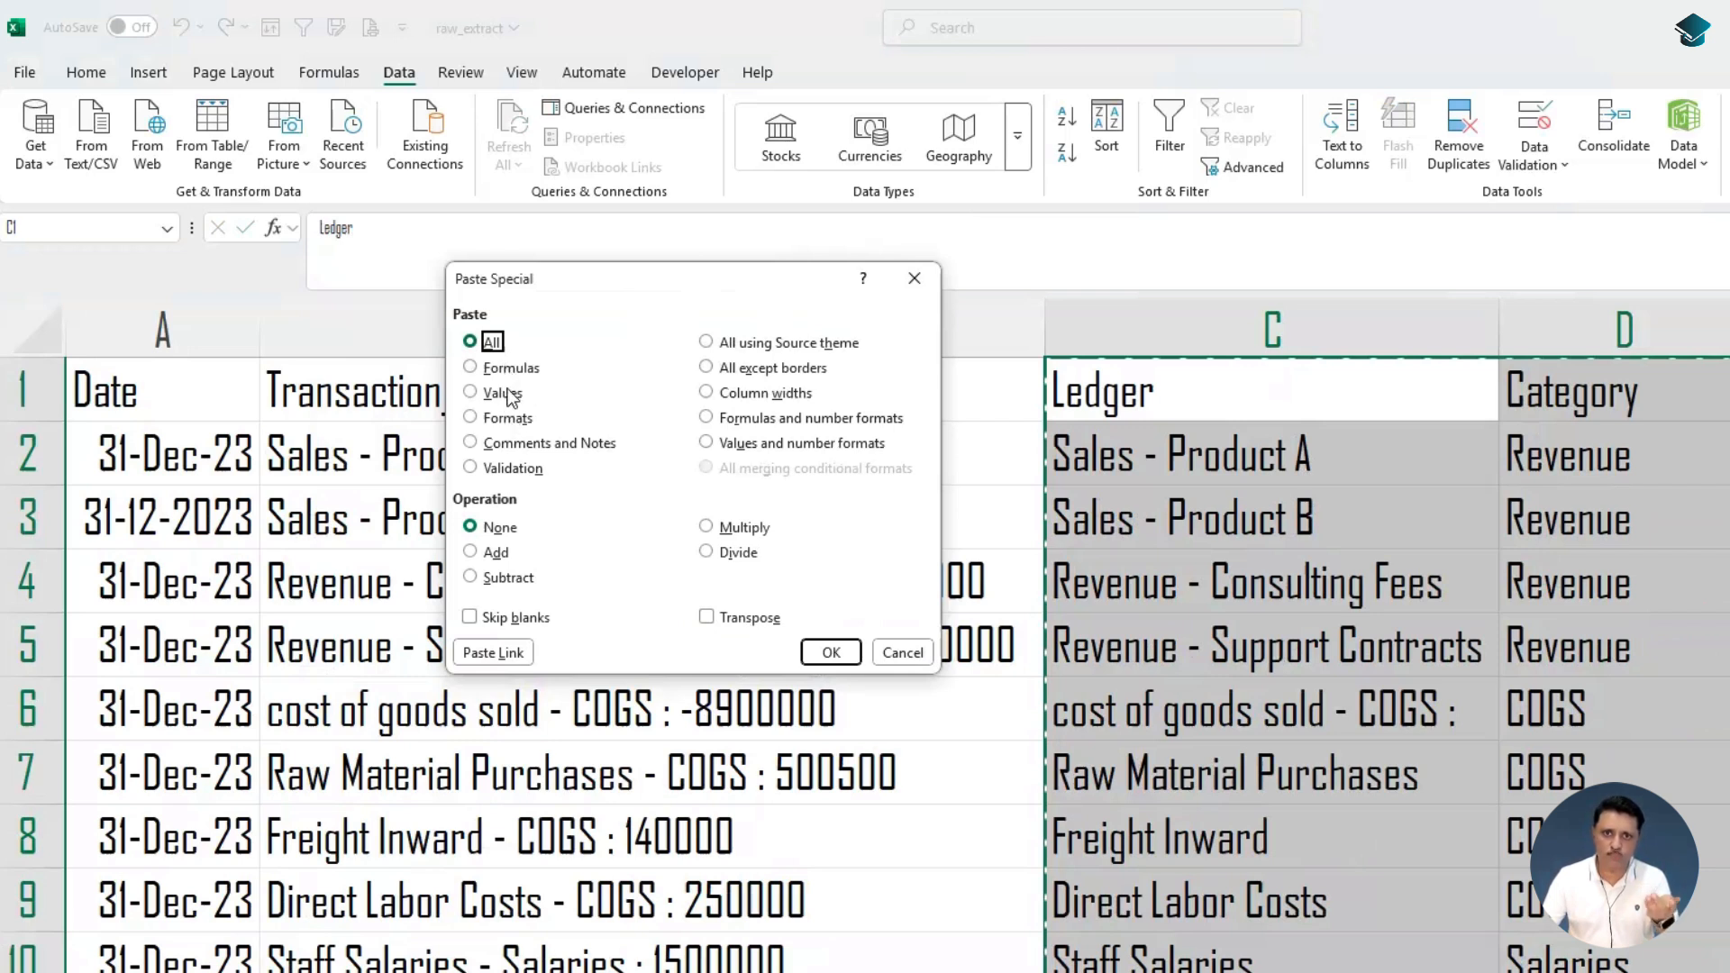
click(513, 397)
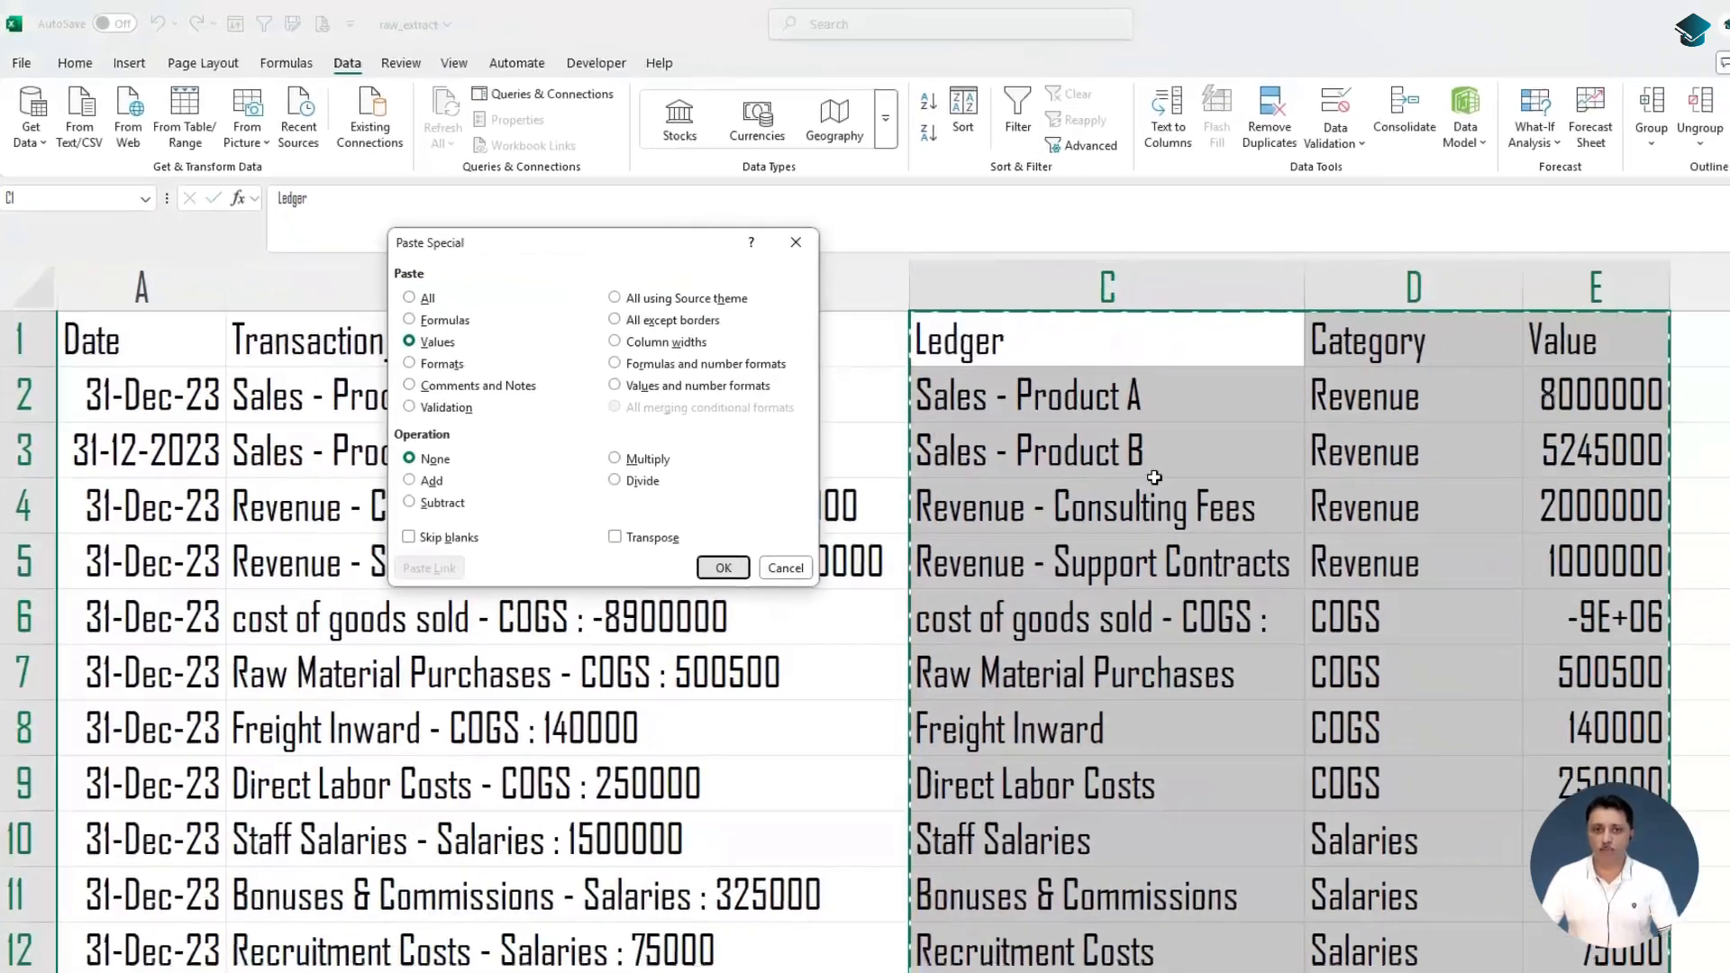
key(Return)
key(Escape)
click(1072, 429)
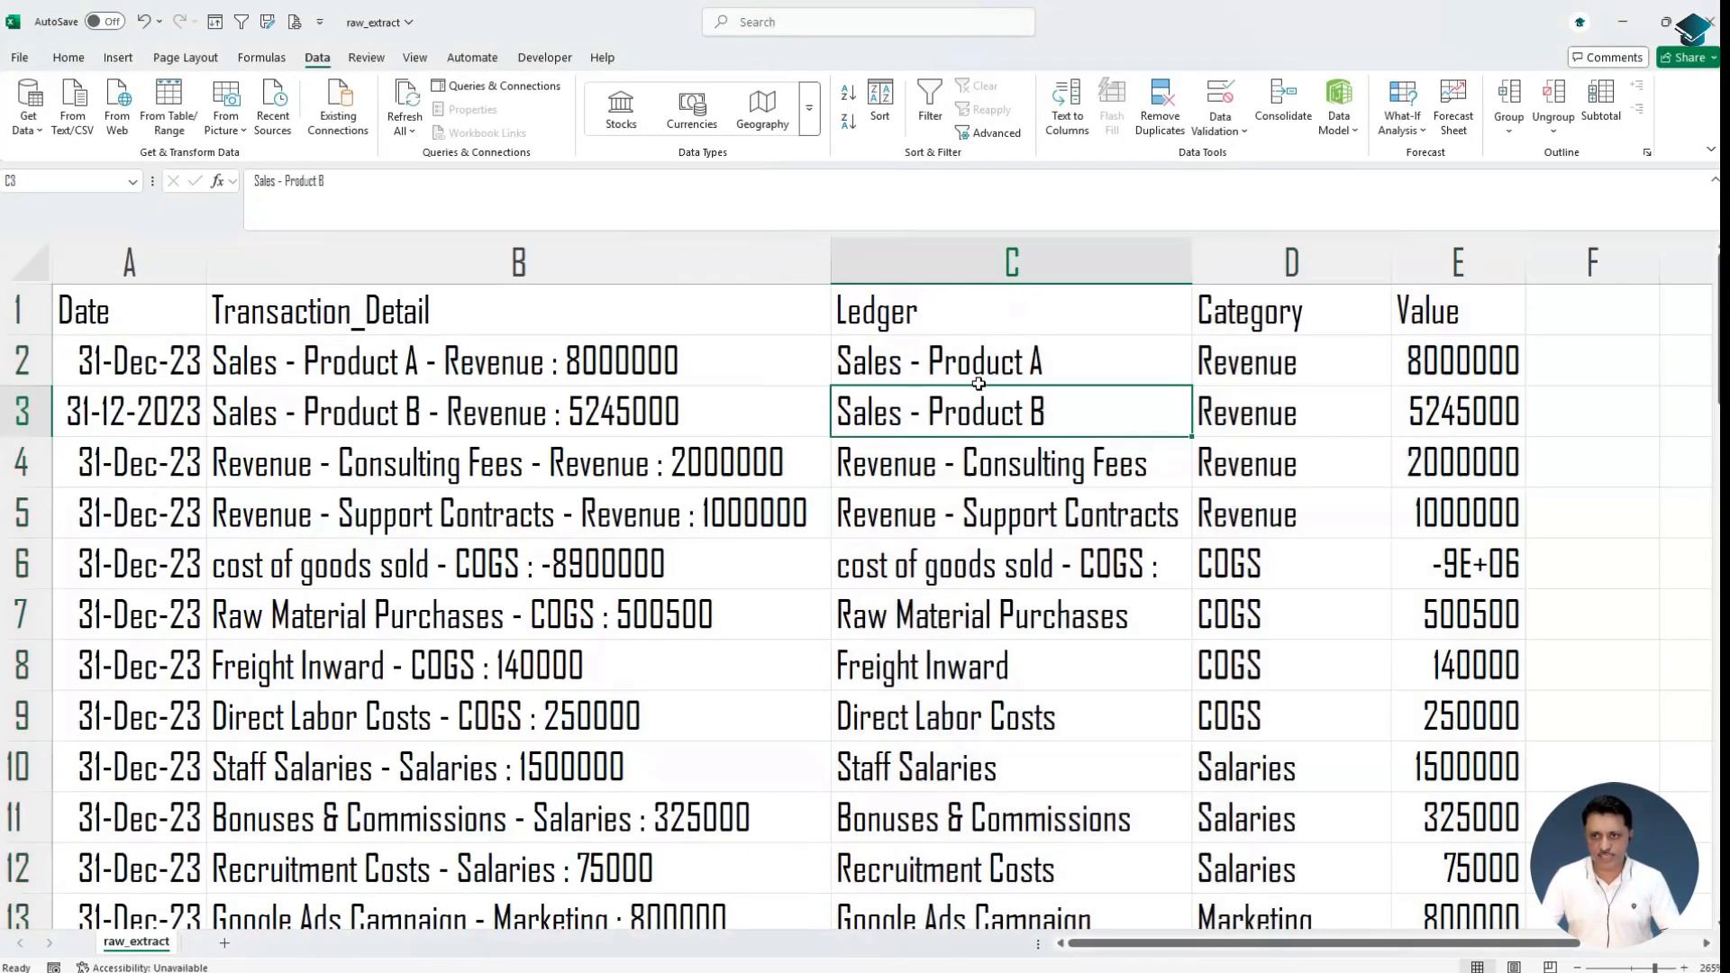
key(Left)
key(Right)
key(shift+Right)
key(shift+Right)
key(shift+Right)
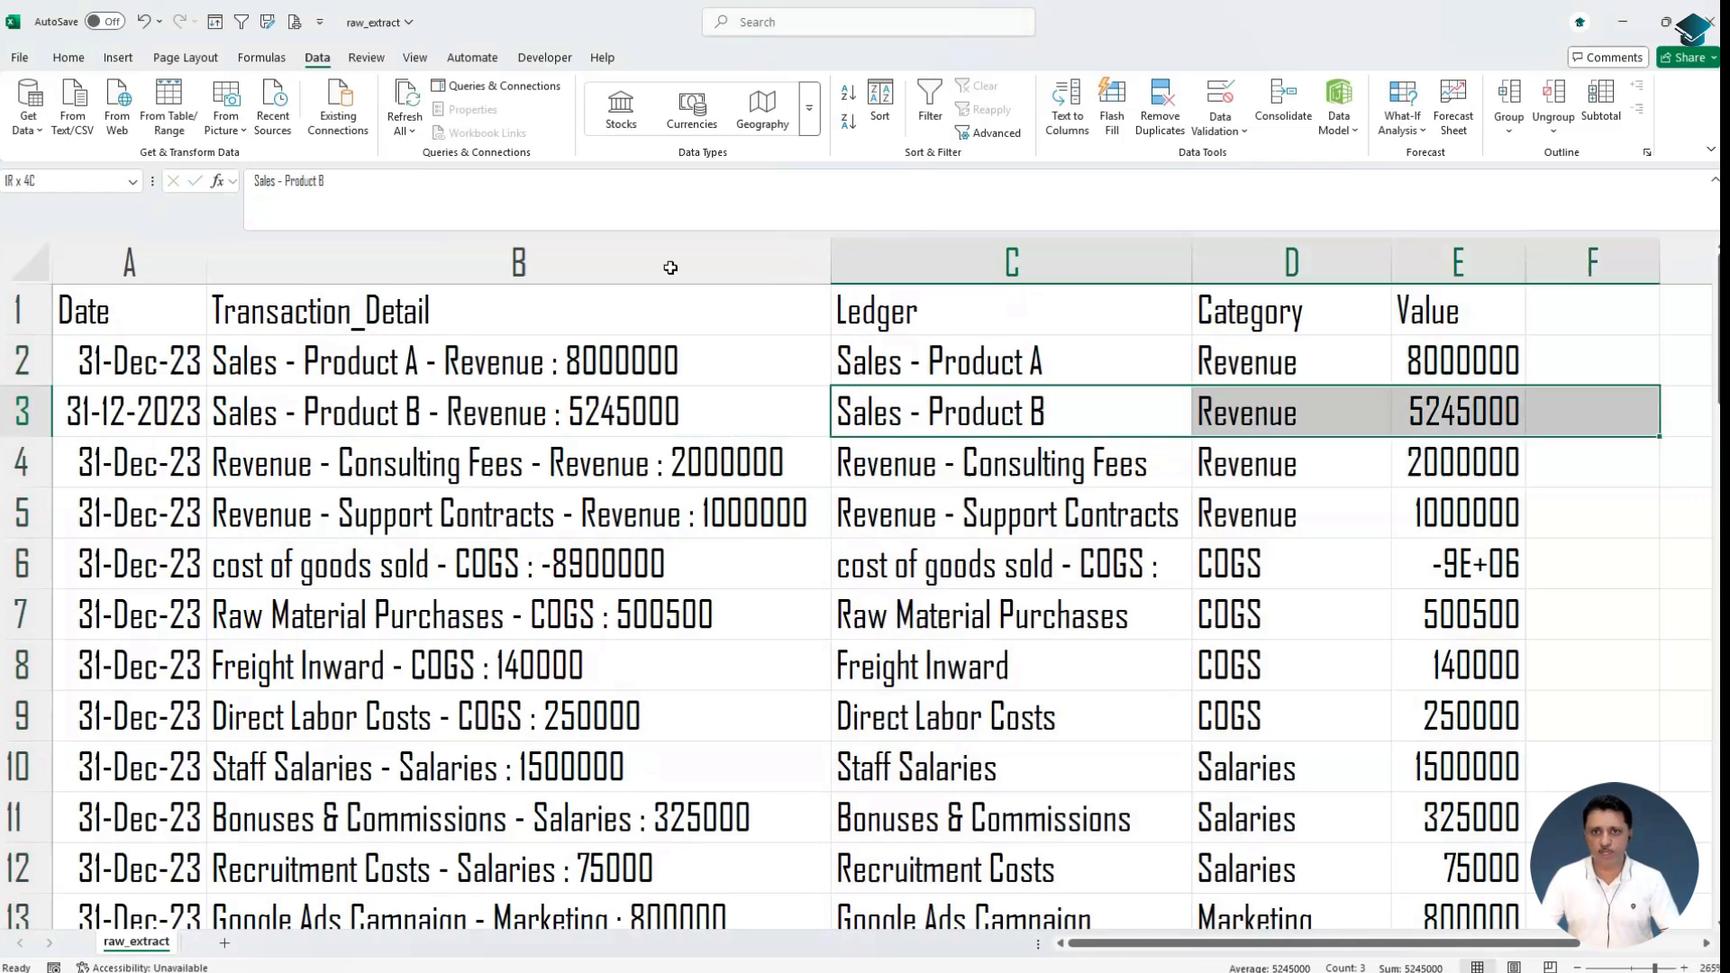
key(shift+Left)
key(shift+Left)
Delete the whole Transaction_Detail column
right_click(670, 268)
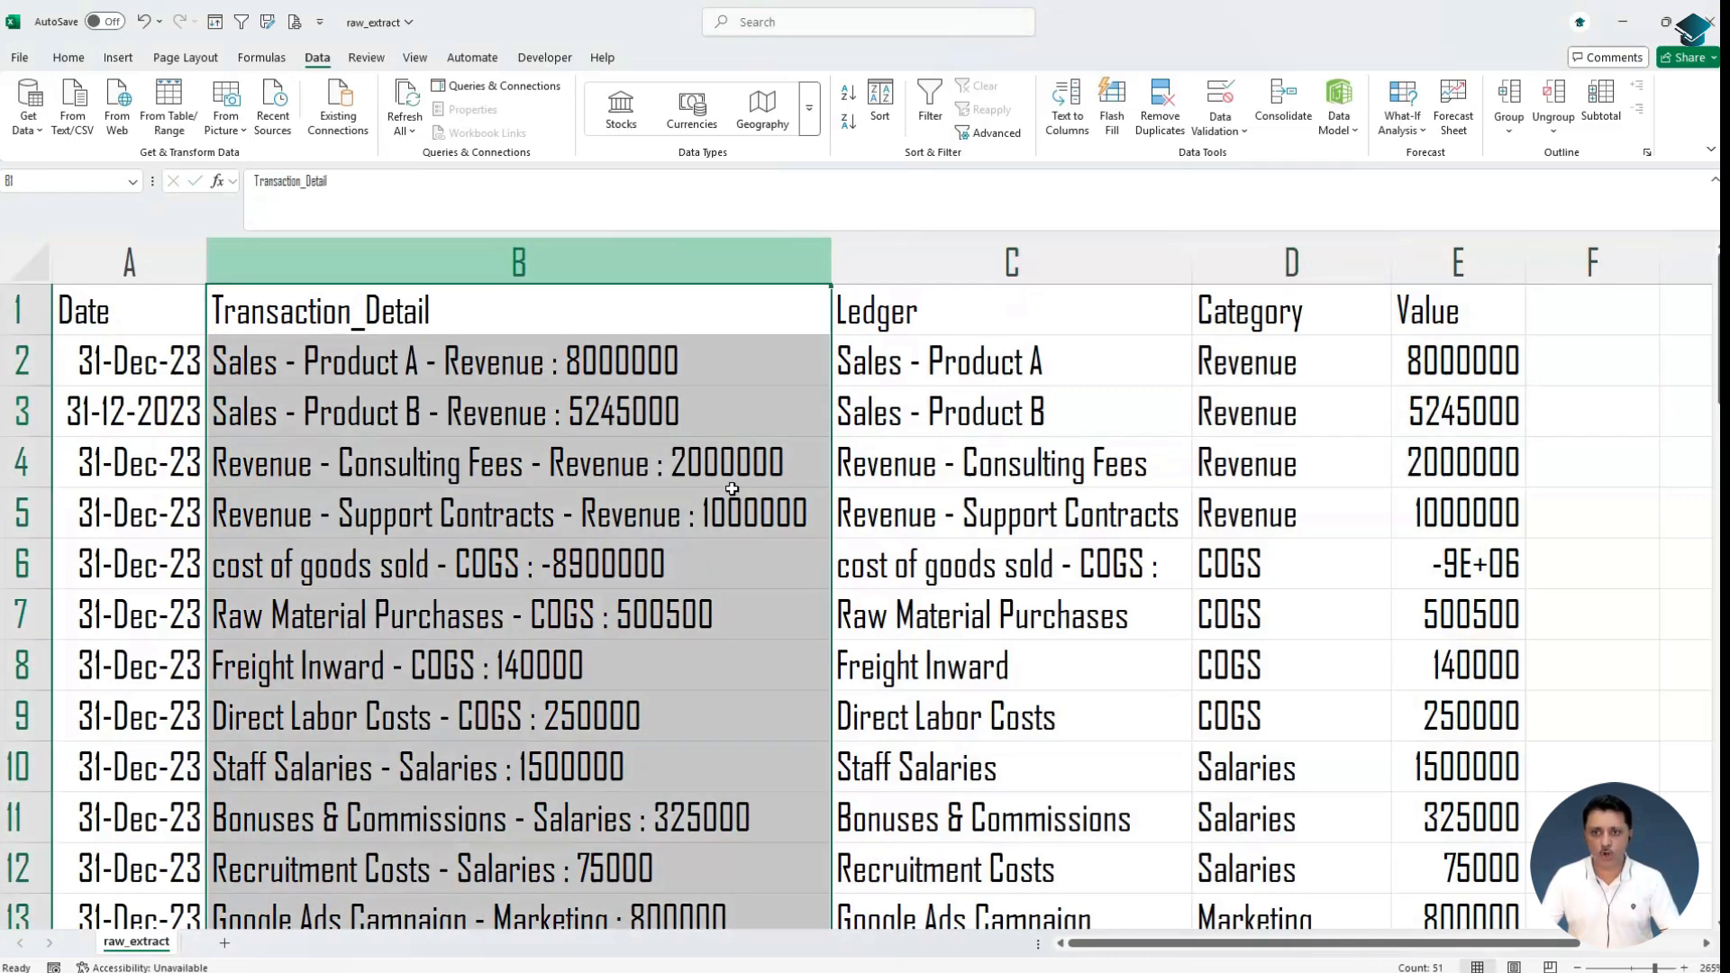
key(Down)
key(Down)
key(Return)
click(1108, 609)
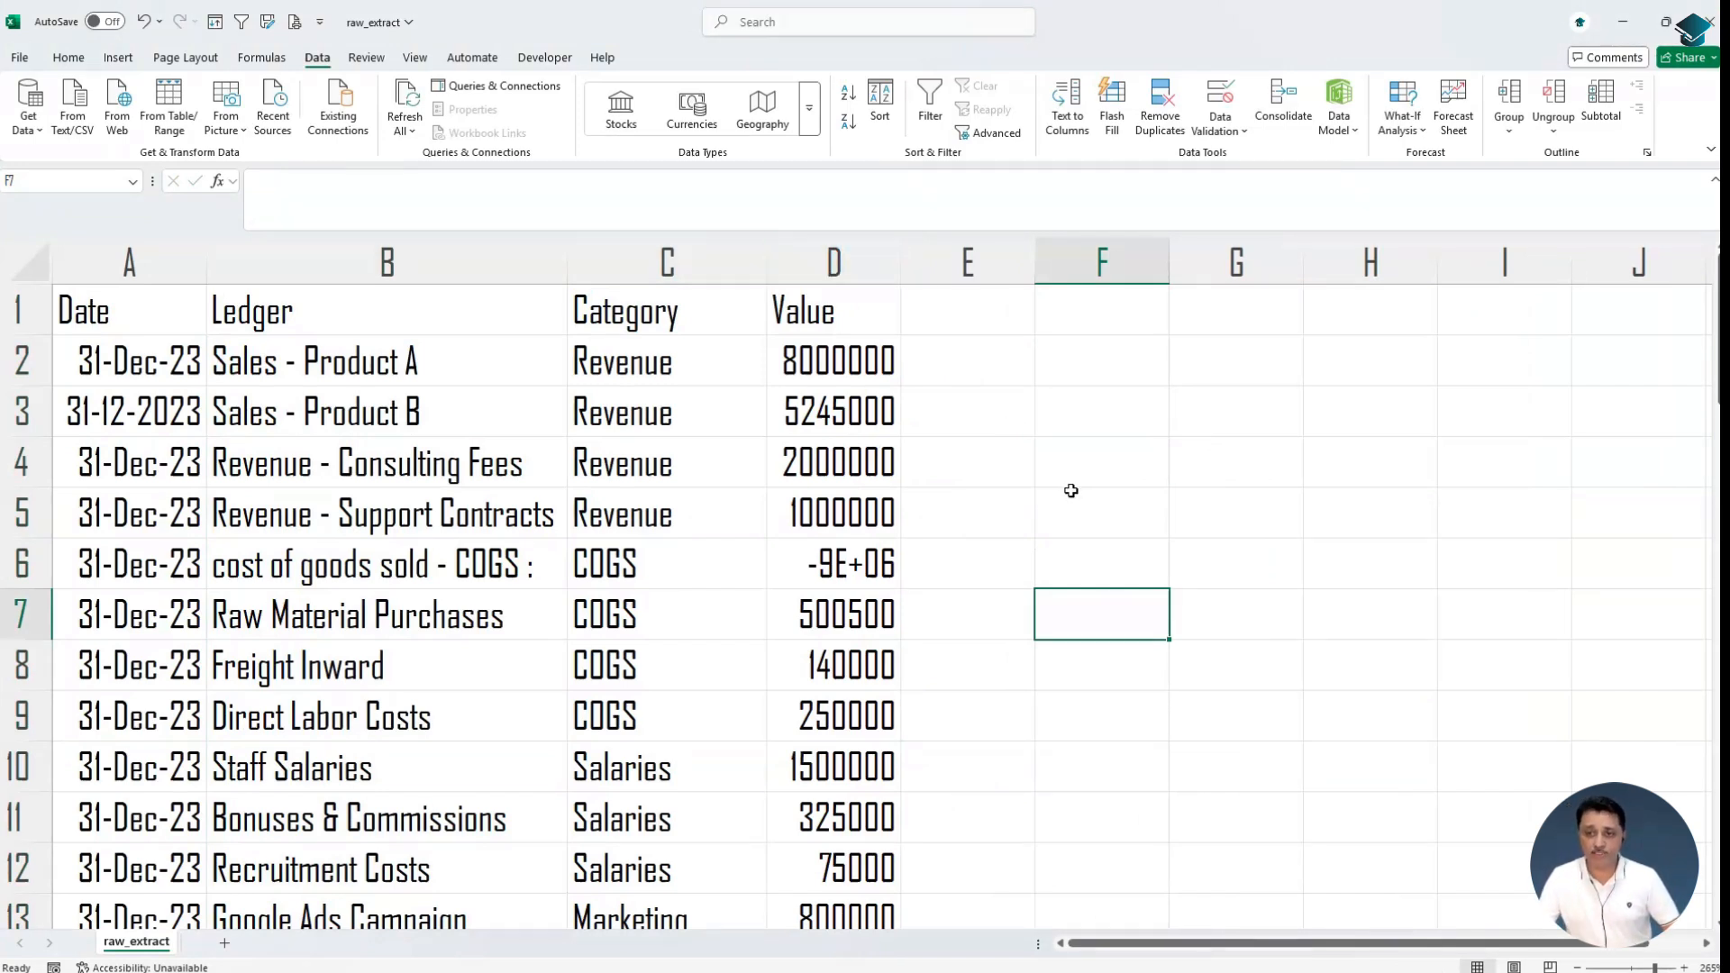
Set the cost of goods sold value in D6 to 8900000
click(780, 553)
double_click(778, 553)
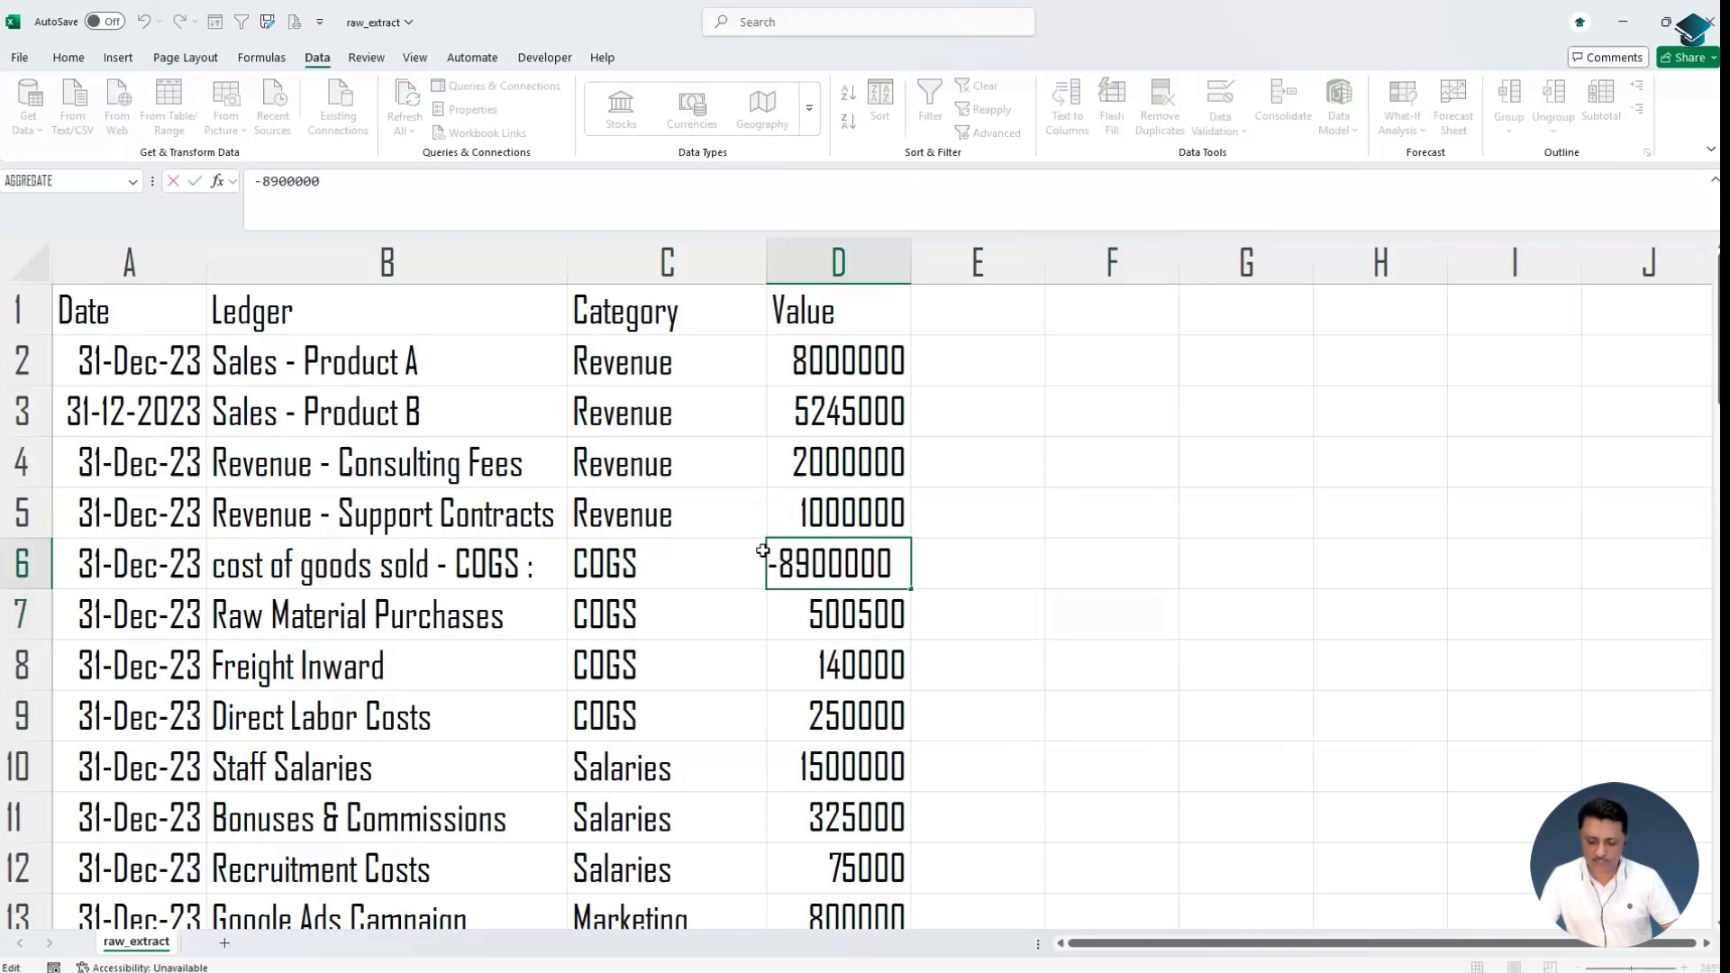
key(Delete)
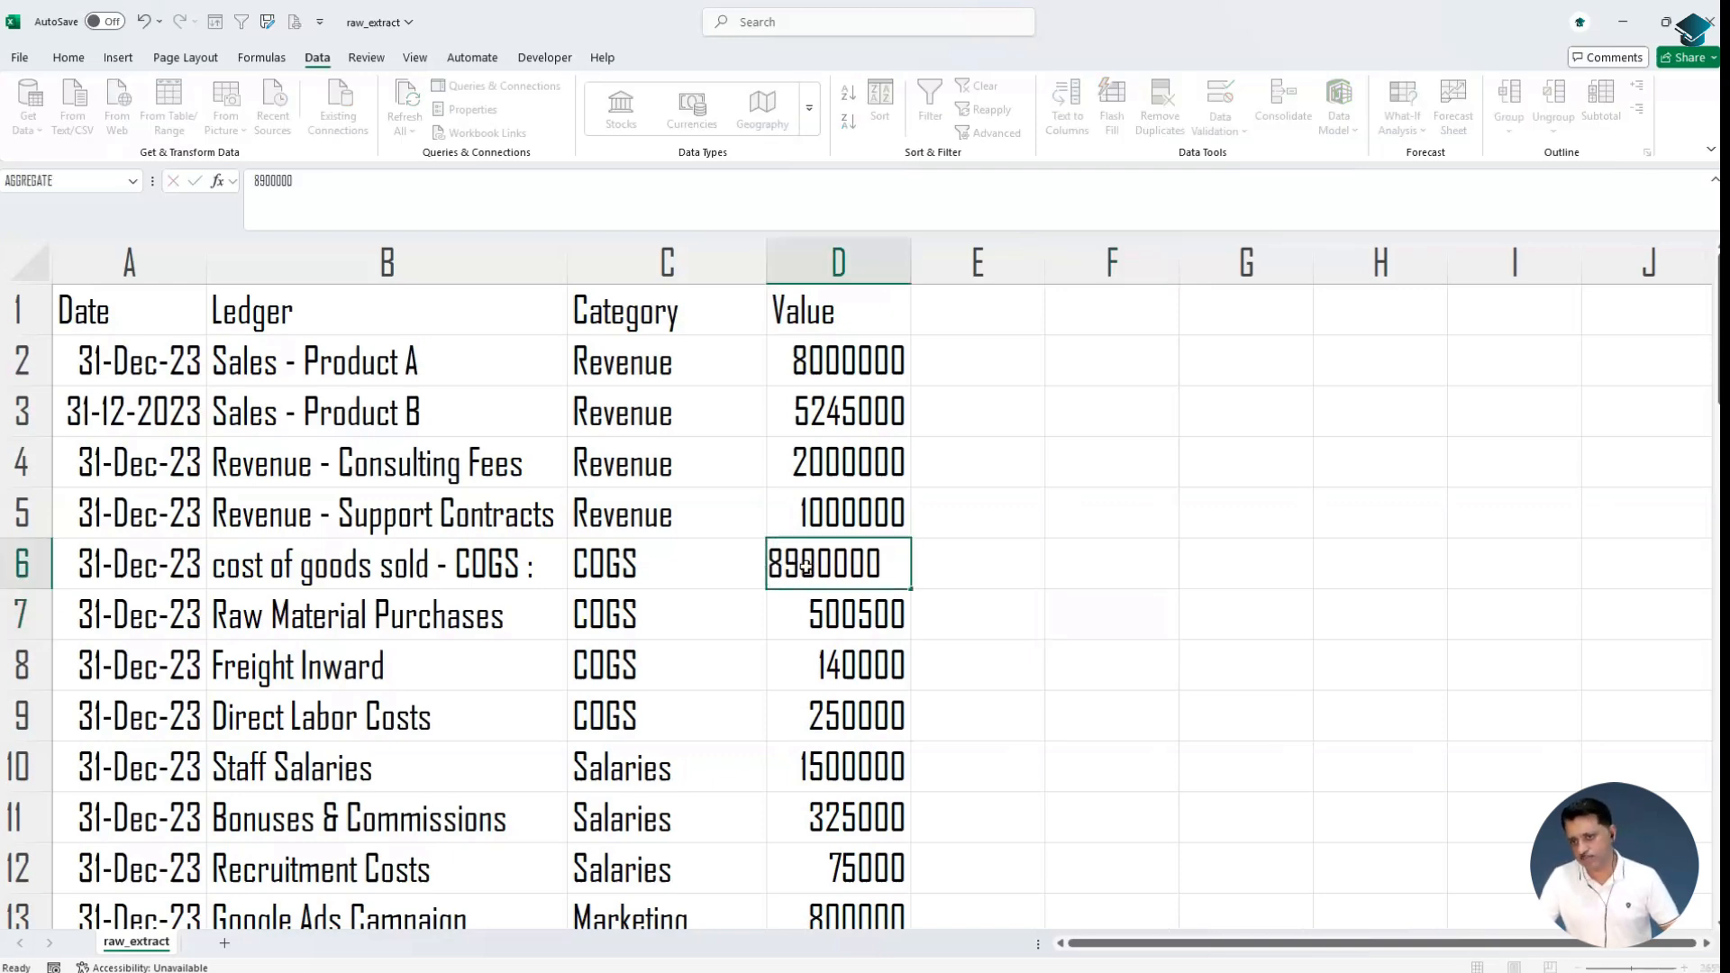
key(Tab)
Look over the cleaned Ledger, Category and Value data down to the last row and back to the first transaction
scroll(804, 565, down, 18)
scroll(1046, 386, up, 5)
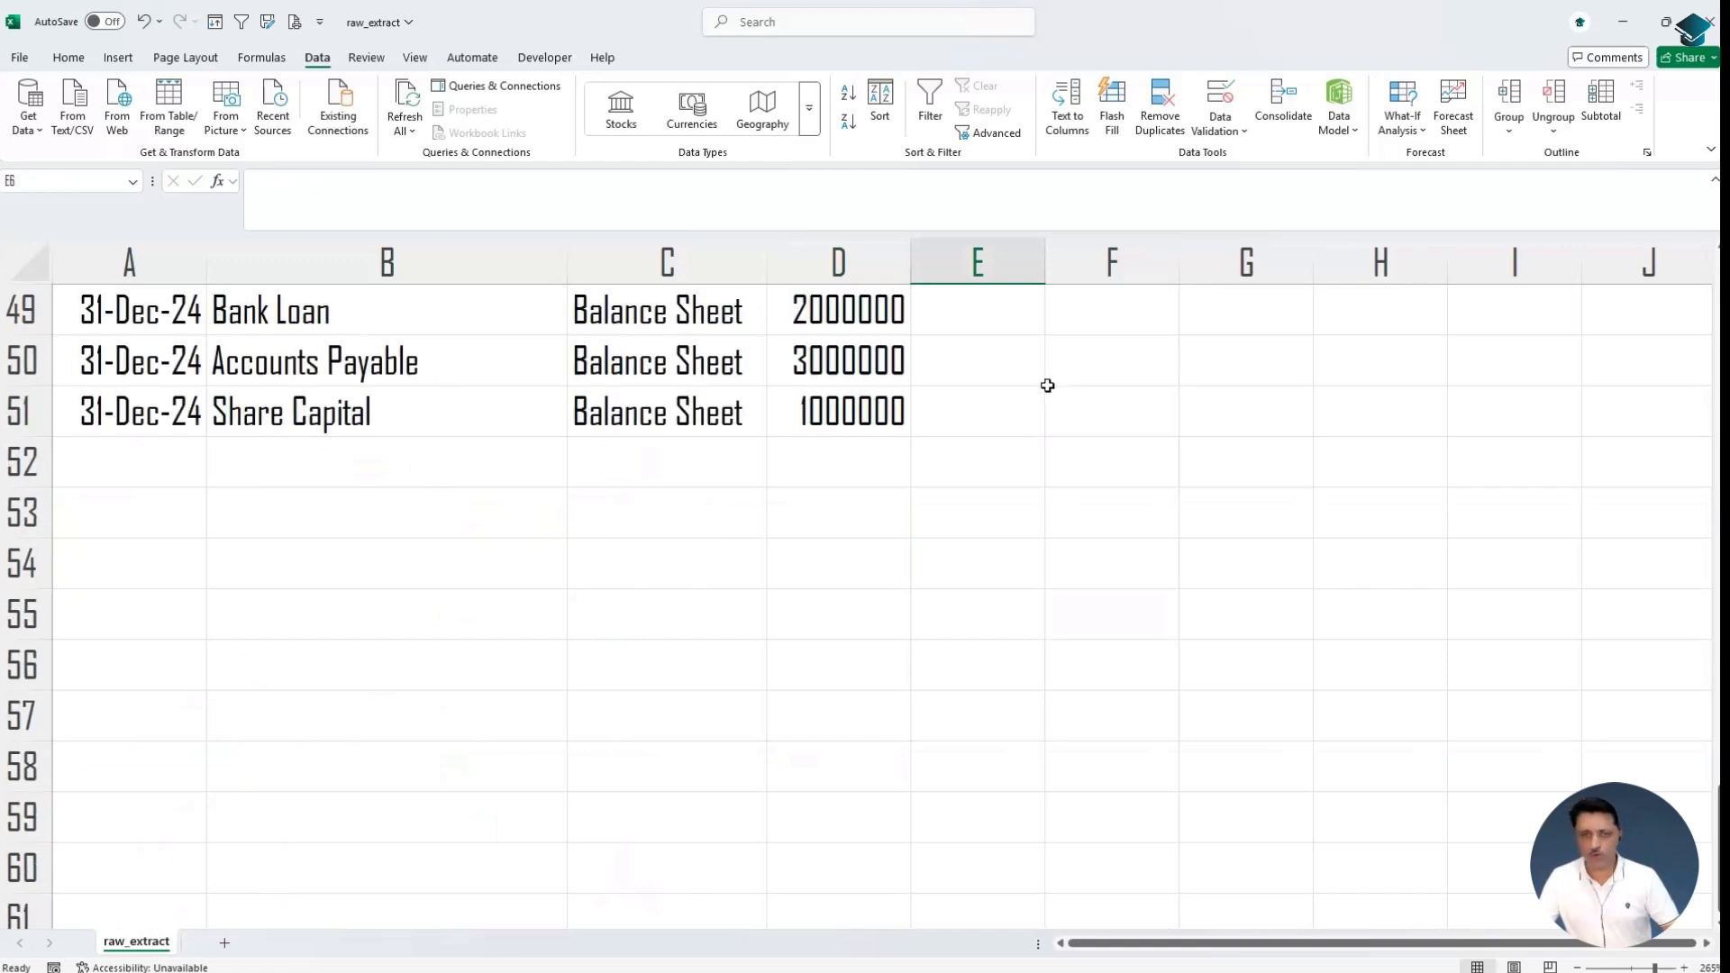
scroll(1009, 367, up, 13)
key(Up)
key(Up)
key(Up)
key(Up)
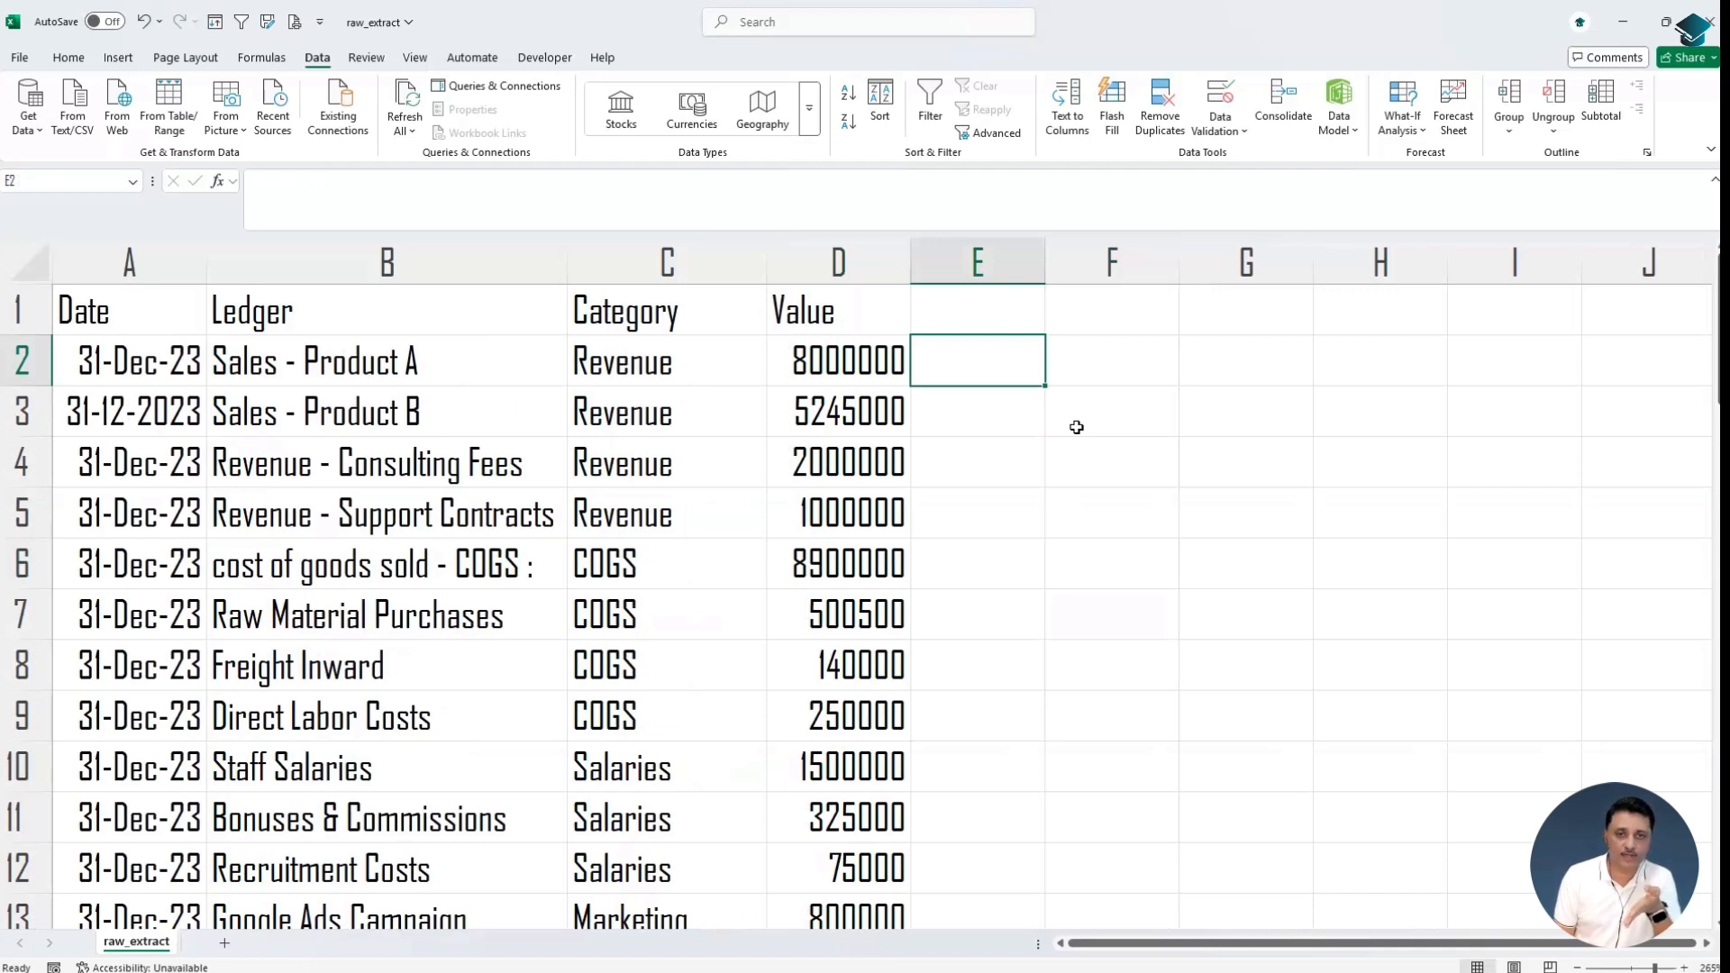
key(Left)
key(Left)
key(Left)
key(Left)
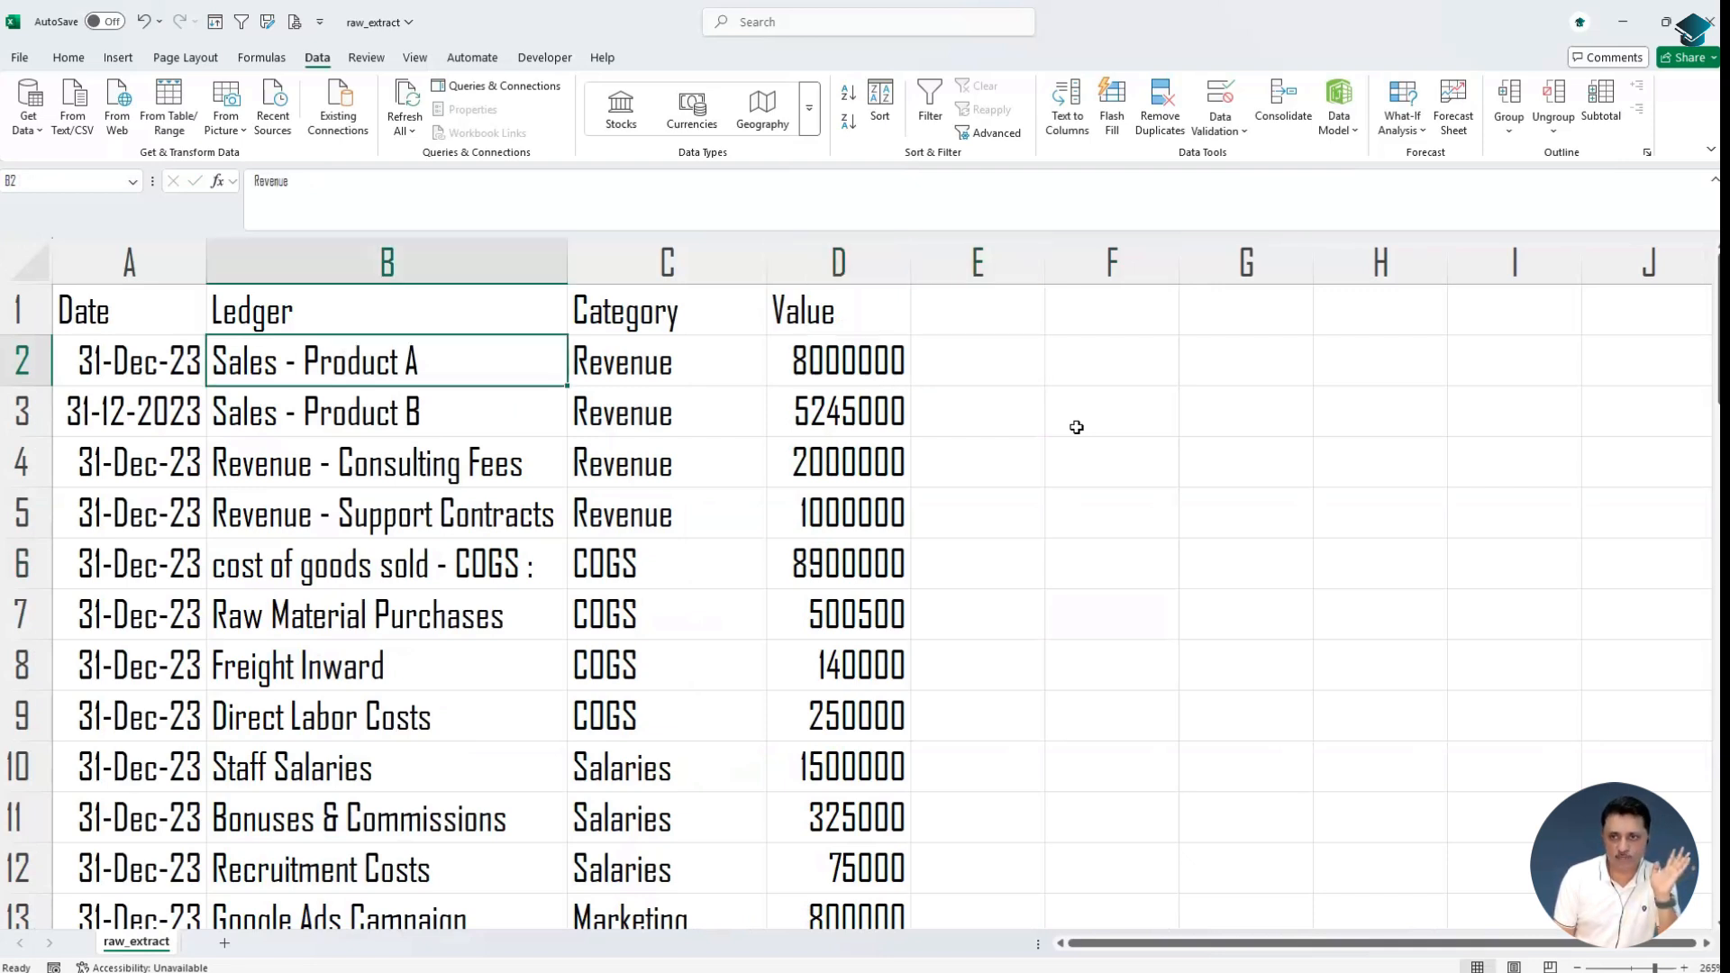
key(Right)
key(Right)
key(Right)
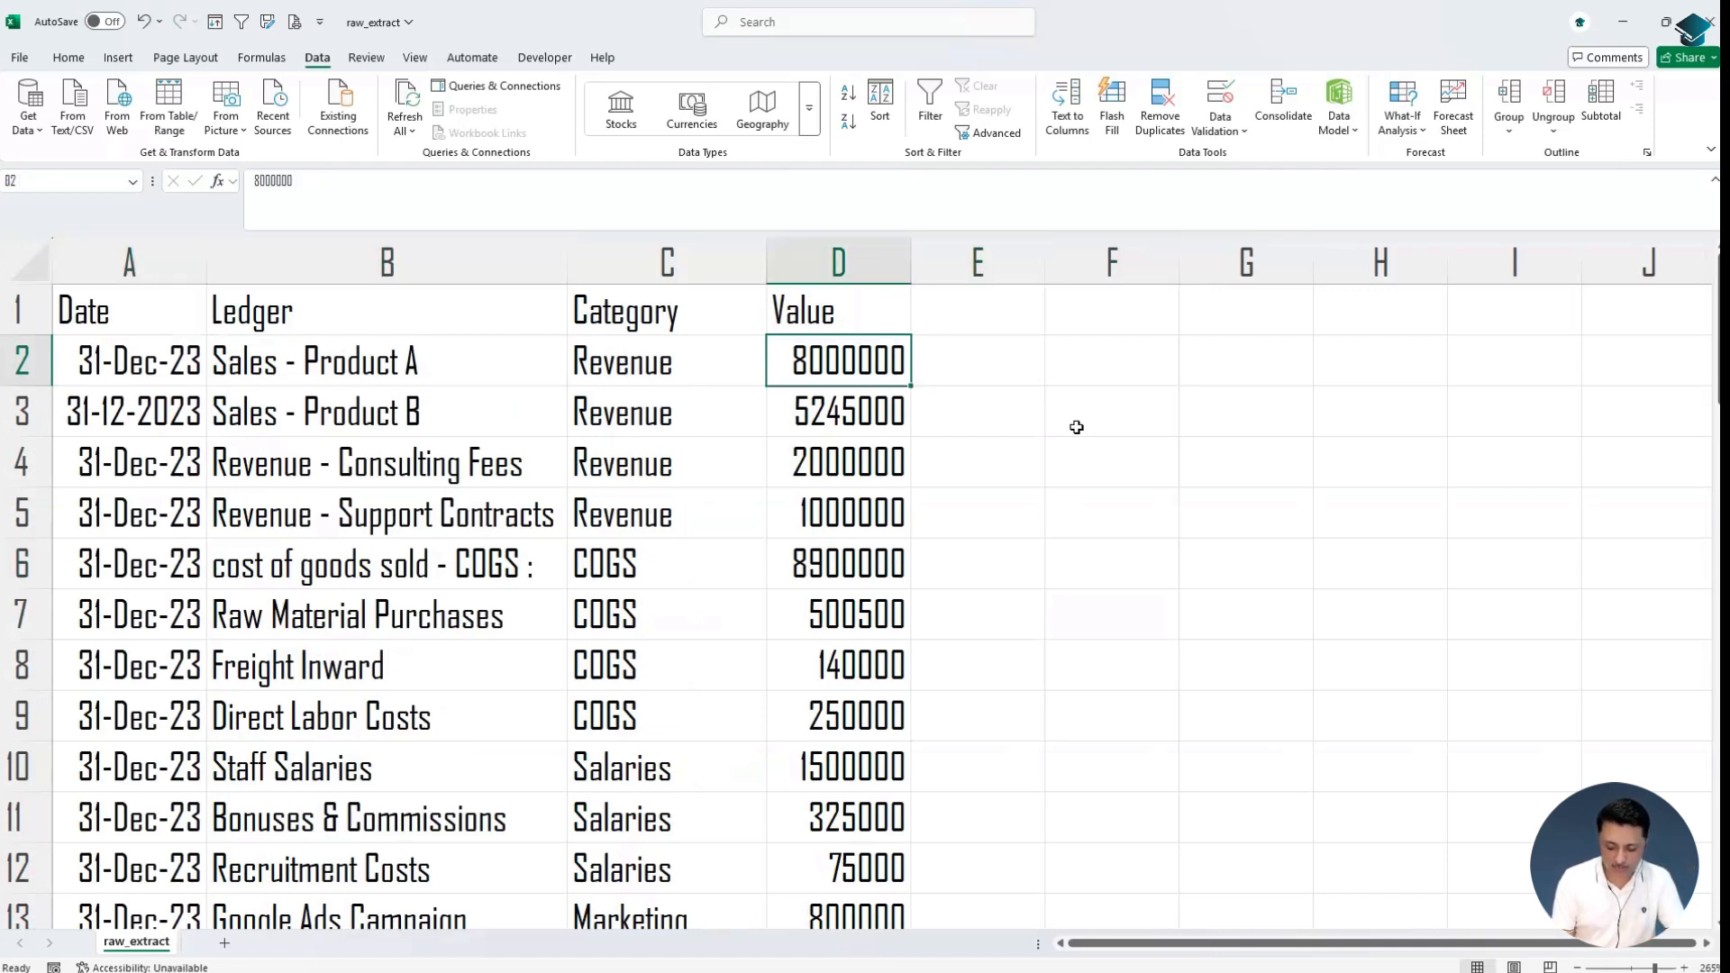
key(Right)
text(=)
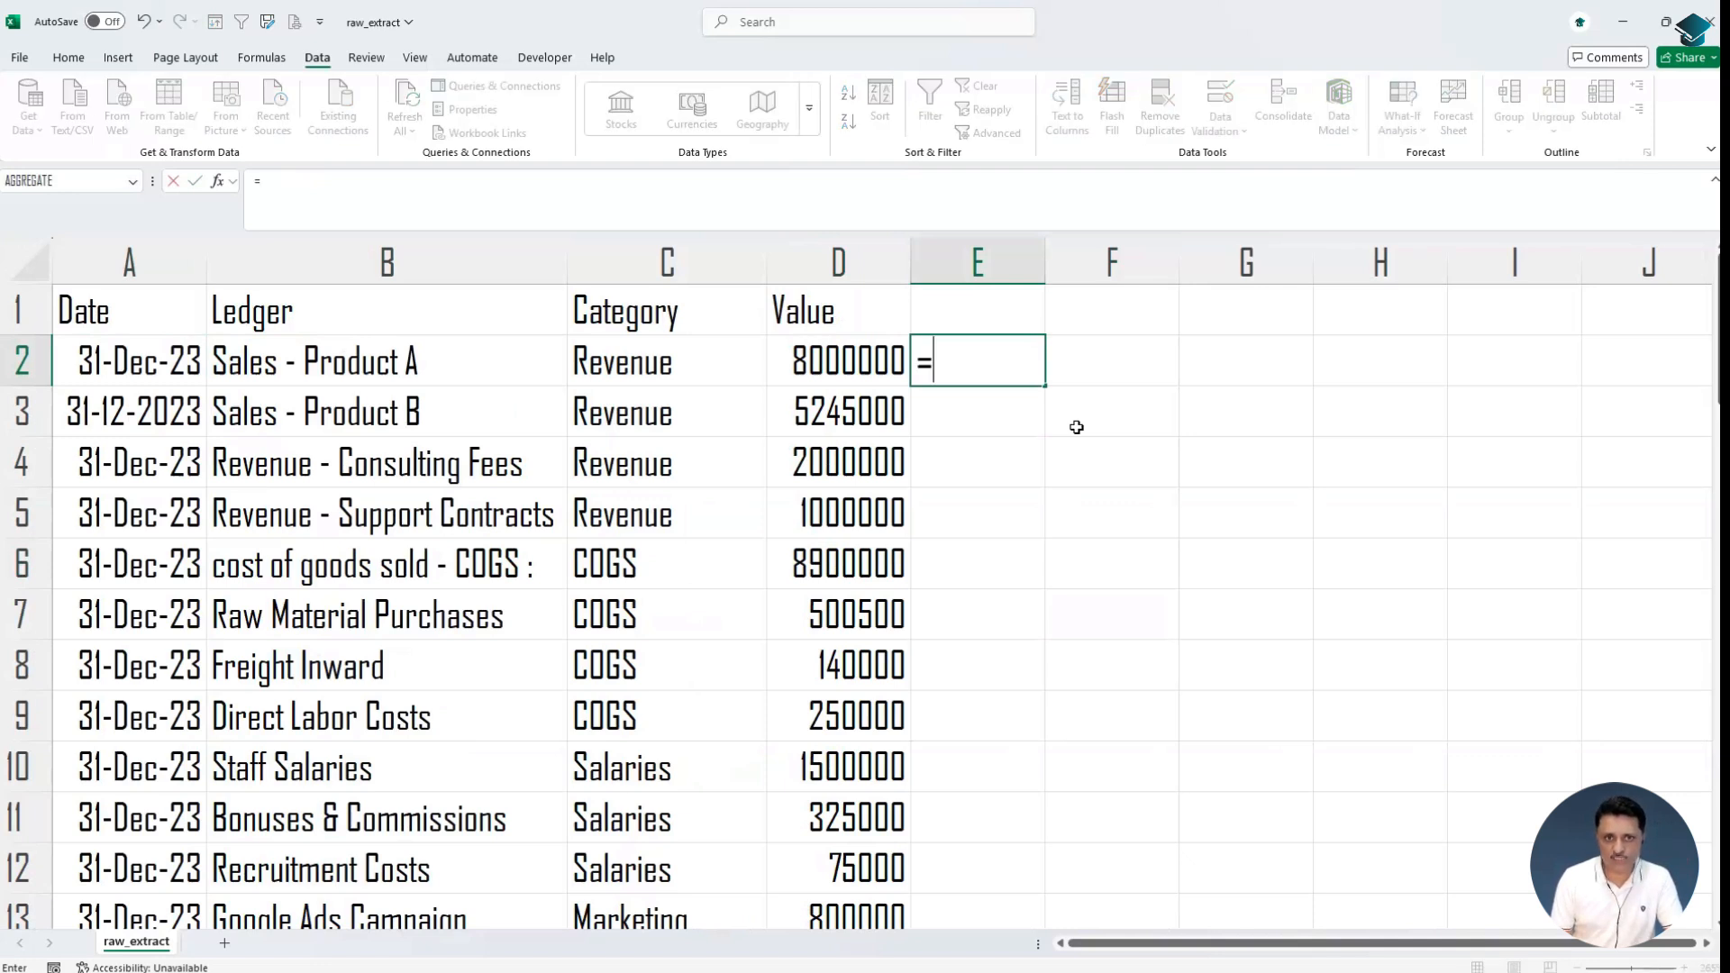
key(Escape)
Examine the Date column to see which transactions are dated 2023 and which are dated 2024
key(Left)
key(Left)
key(Left)
key(Left)
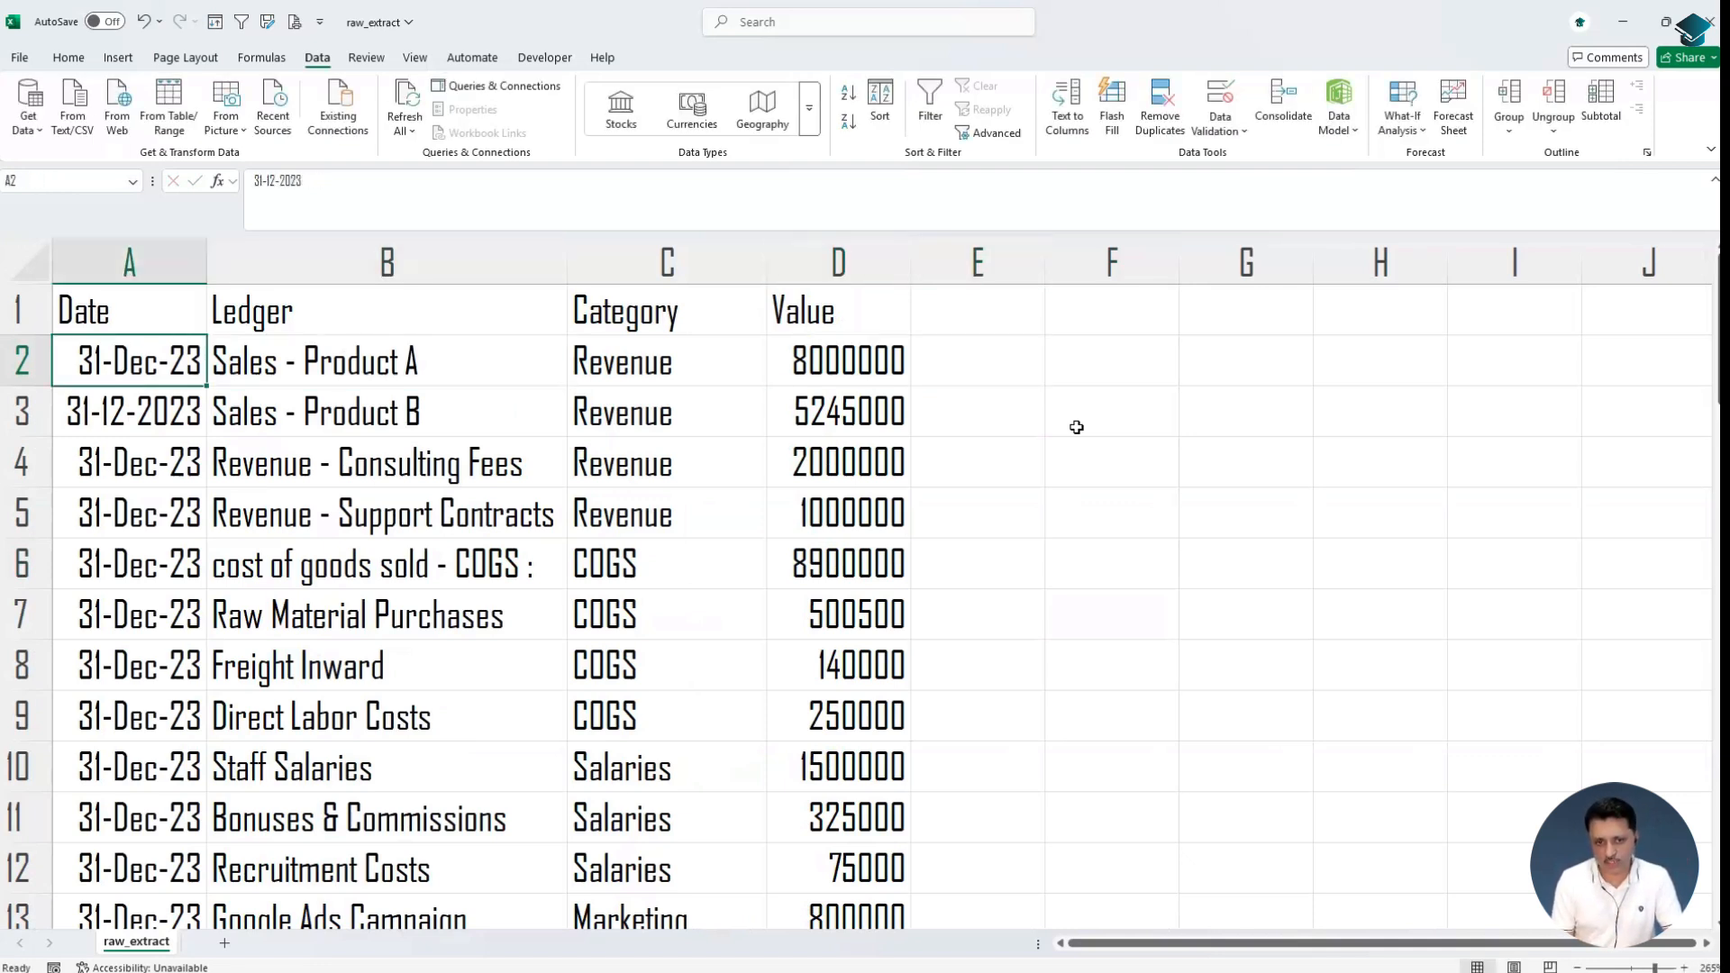
key(Down)
key(Down)
key(Down)
key(Down)
key(Down)
key(Down)
key(Down)
key(Down)
key(Down)
key(Down)
key(Down)
key(Down)
key(Down)
key(Down)
key(Down)
key(Down)
key(Down)
key(Down)
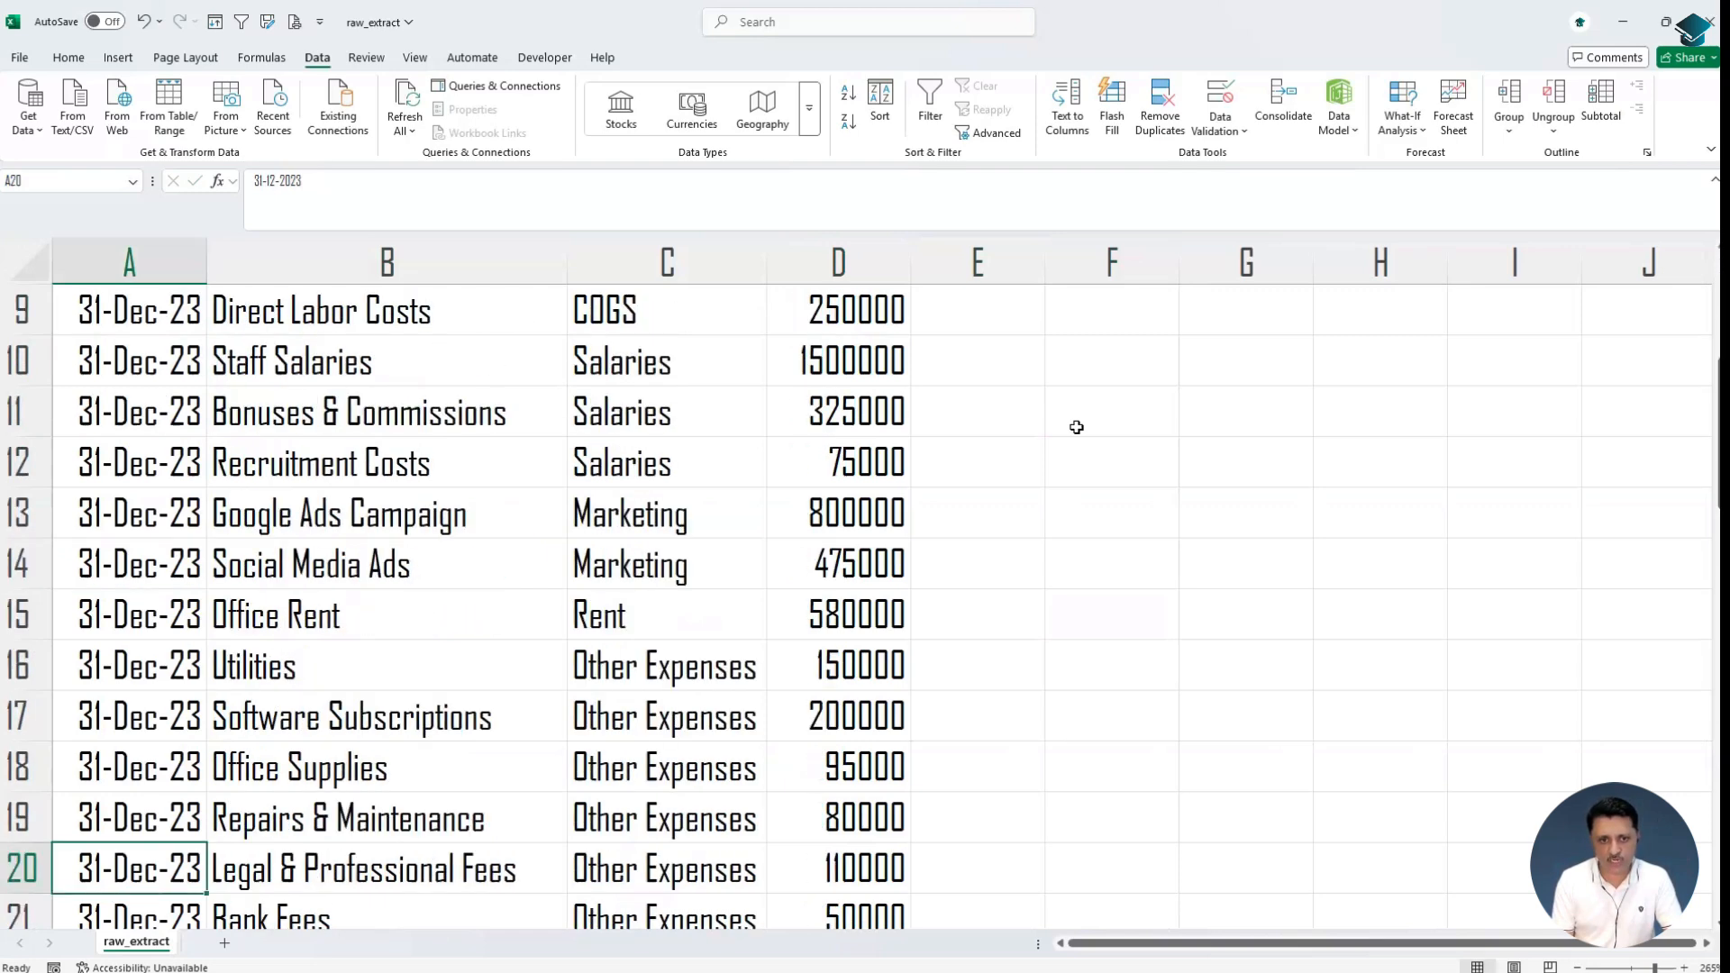
key(Down)
key(Down)
key(Down)
key(Down)
key(Down)
key(Down)
key(Down)
key(Down)
key(Down)
key(Down)
key(Down)
key(Up)
key(Up)
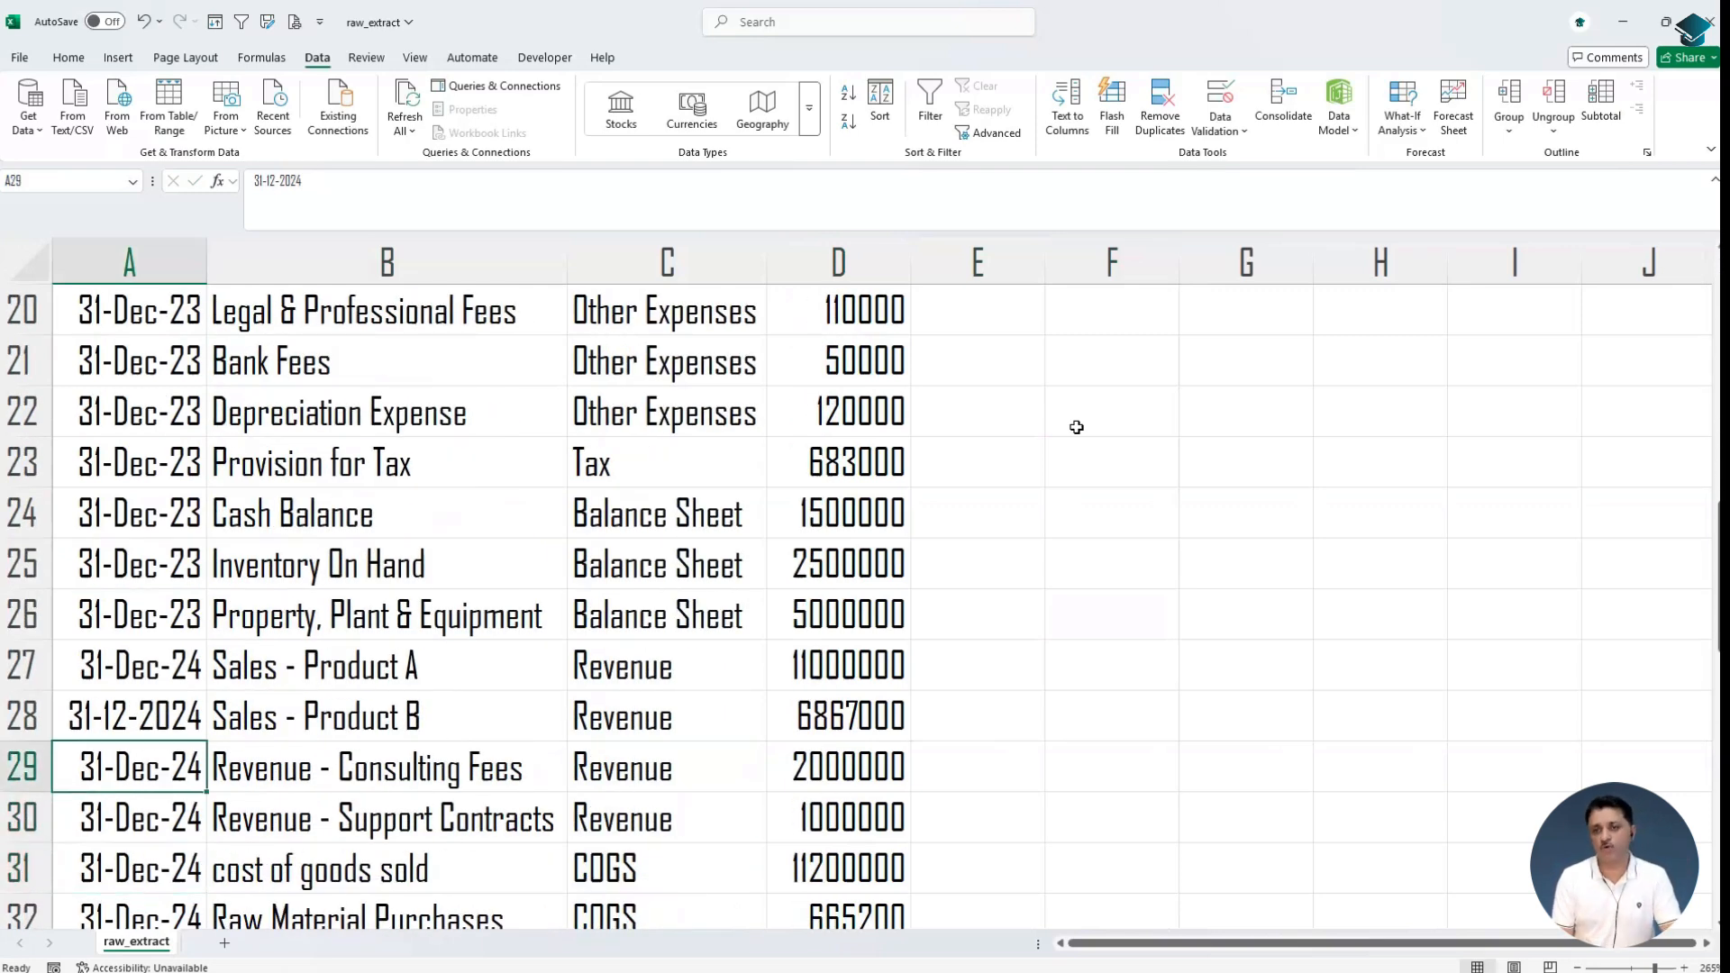
key(Up)
key(Up)
key(Up)
key(Up)
key(Up)
key(Up)
key(Up)
key(Up)
key(Up)
key(Up)
key(Up)
key(Up)
key(Up)
key(Up)
key(Up)
key(Up)
key(Up)
key(Up)
key(Up)
key(Up)
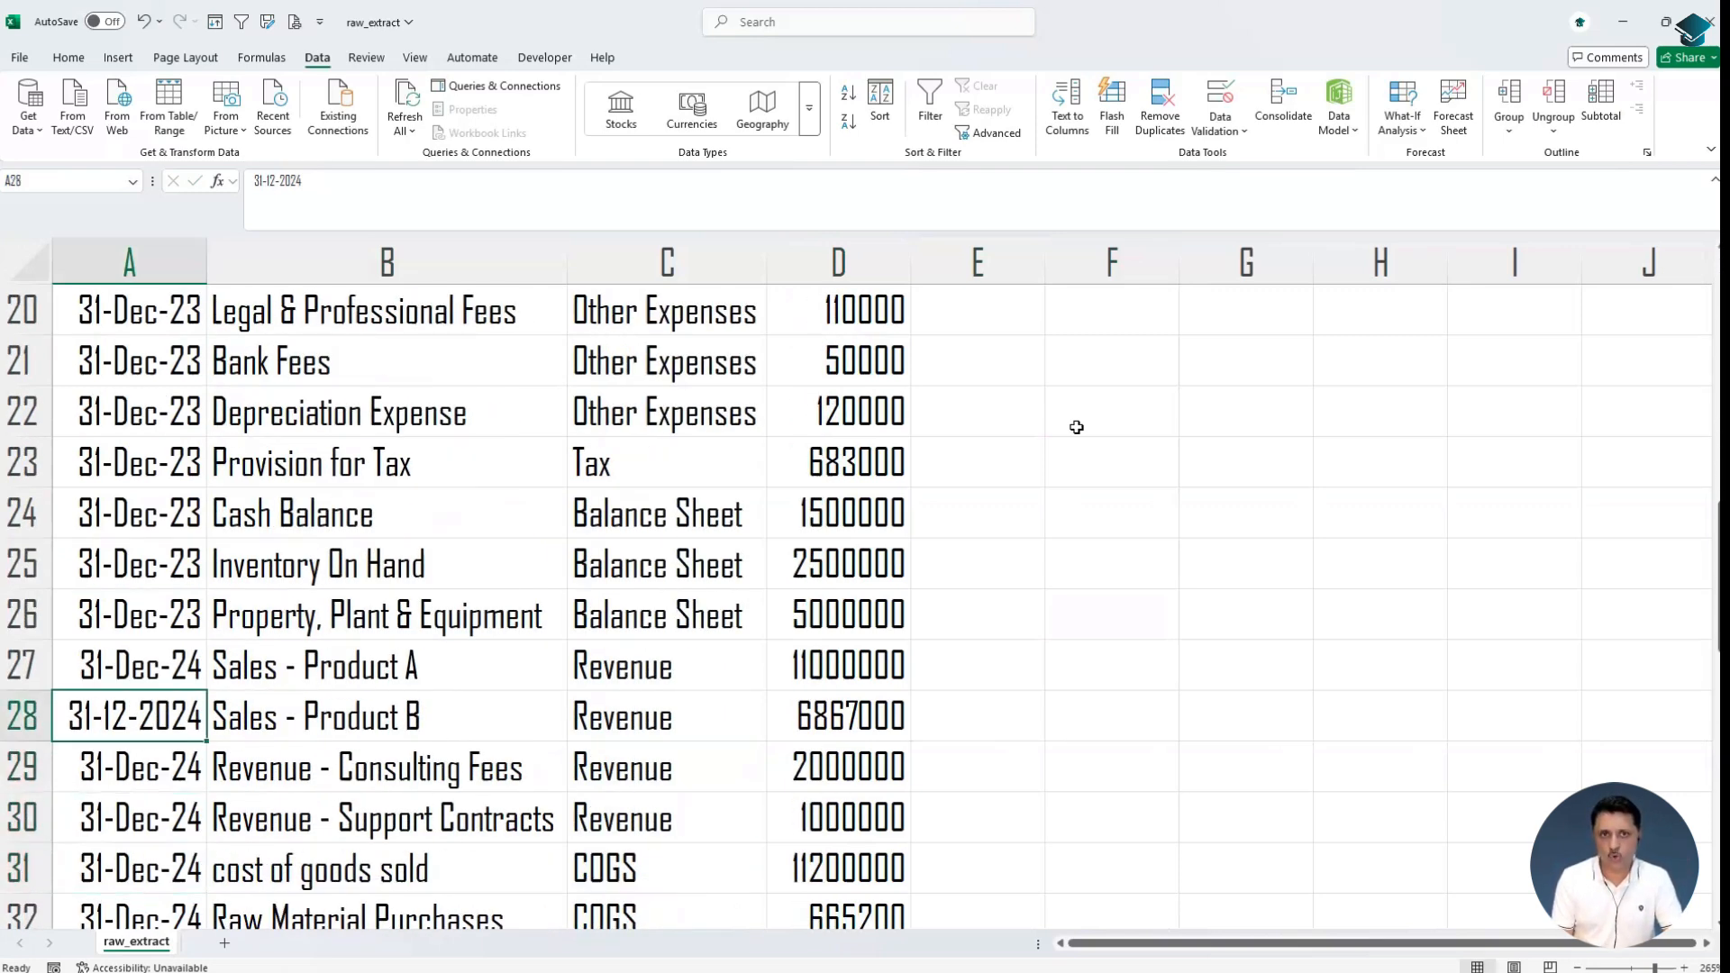
Add a Year header in E1, directly beside the Value column header
key(Right)
key(Right)
key(Right)
key(Right)
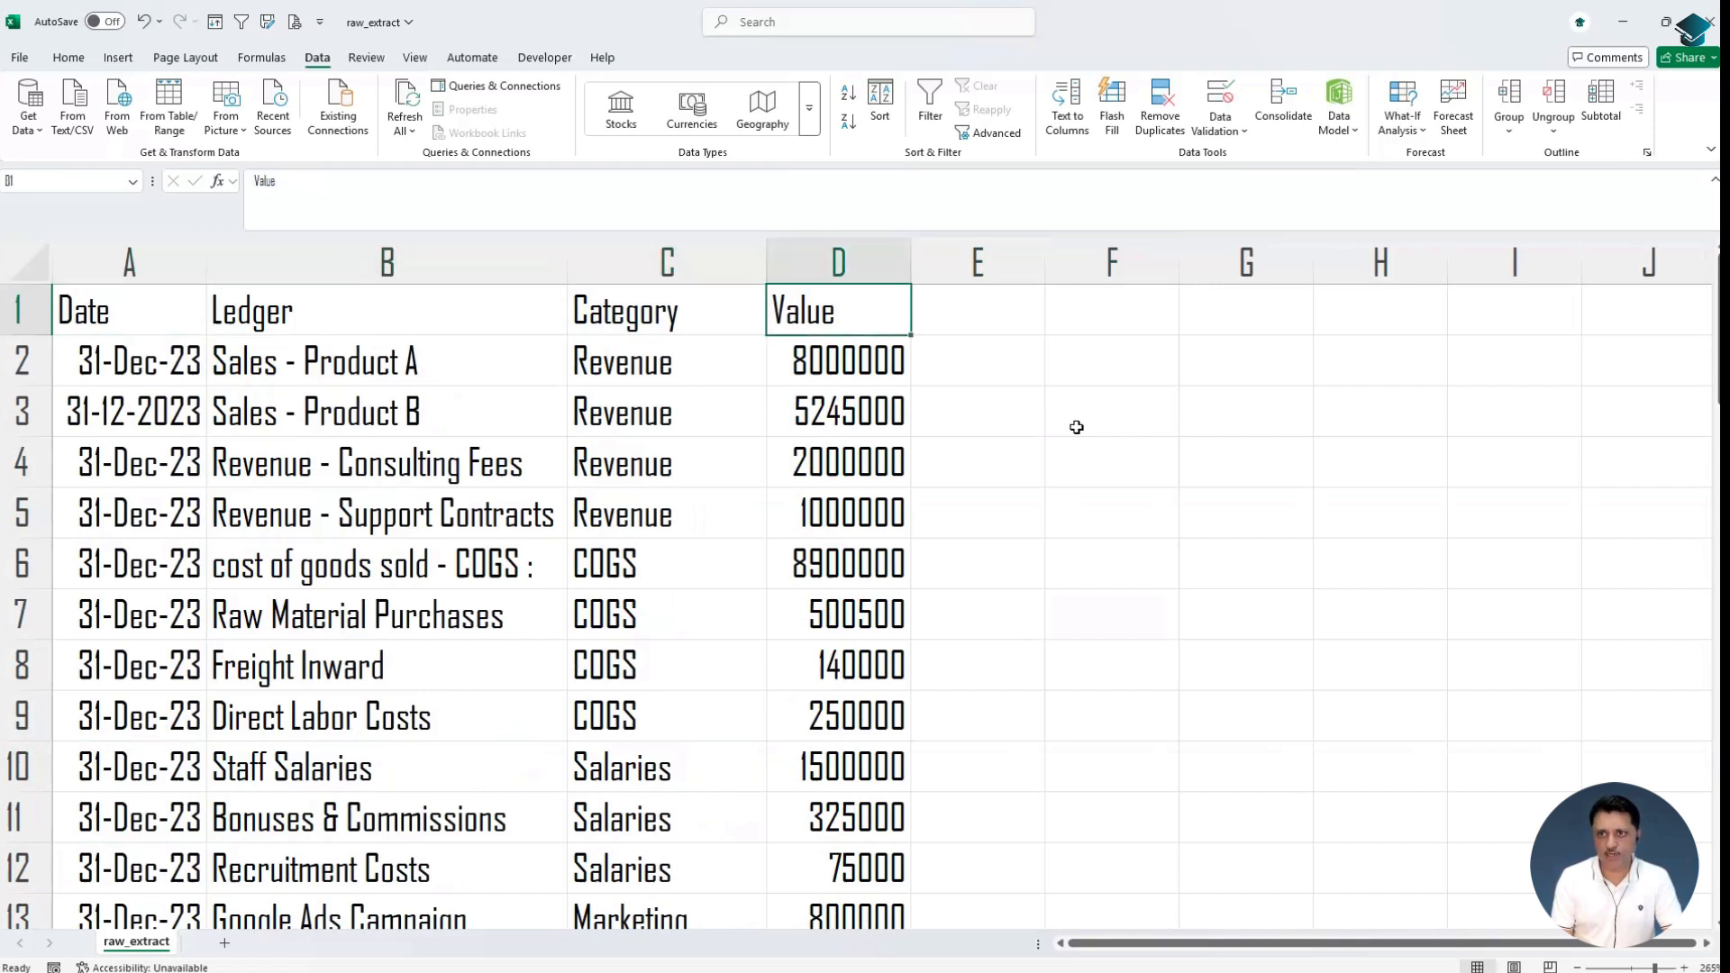
key(Down)
key(Right)
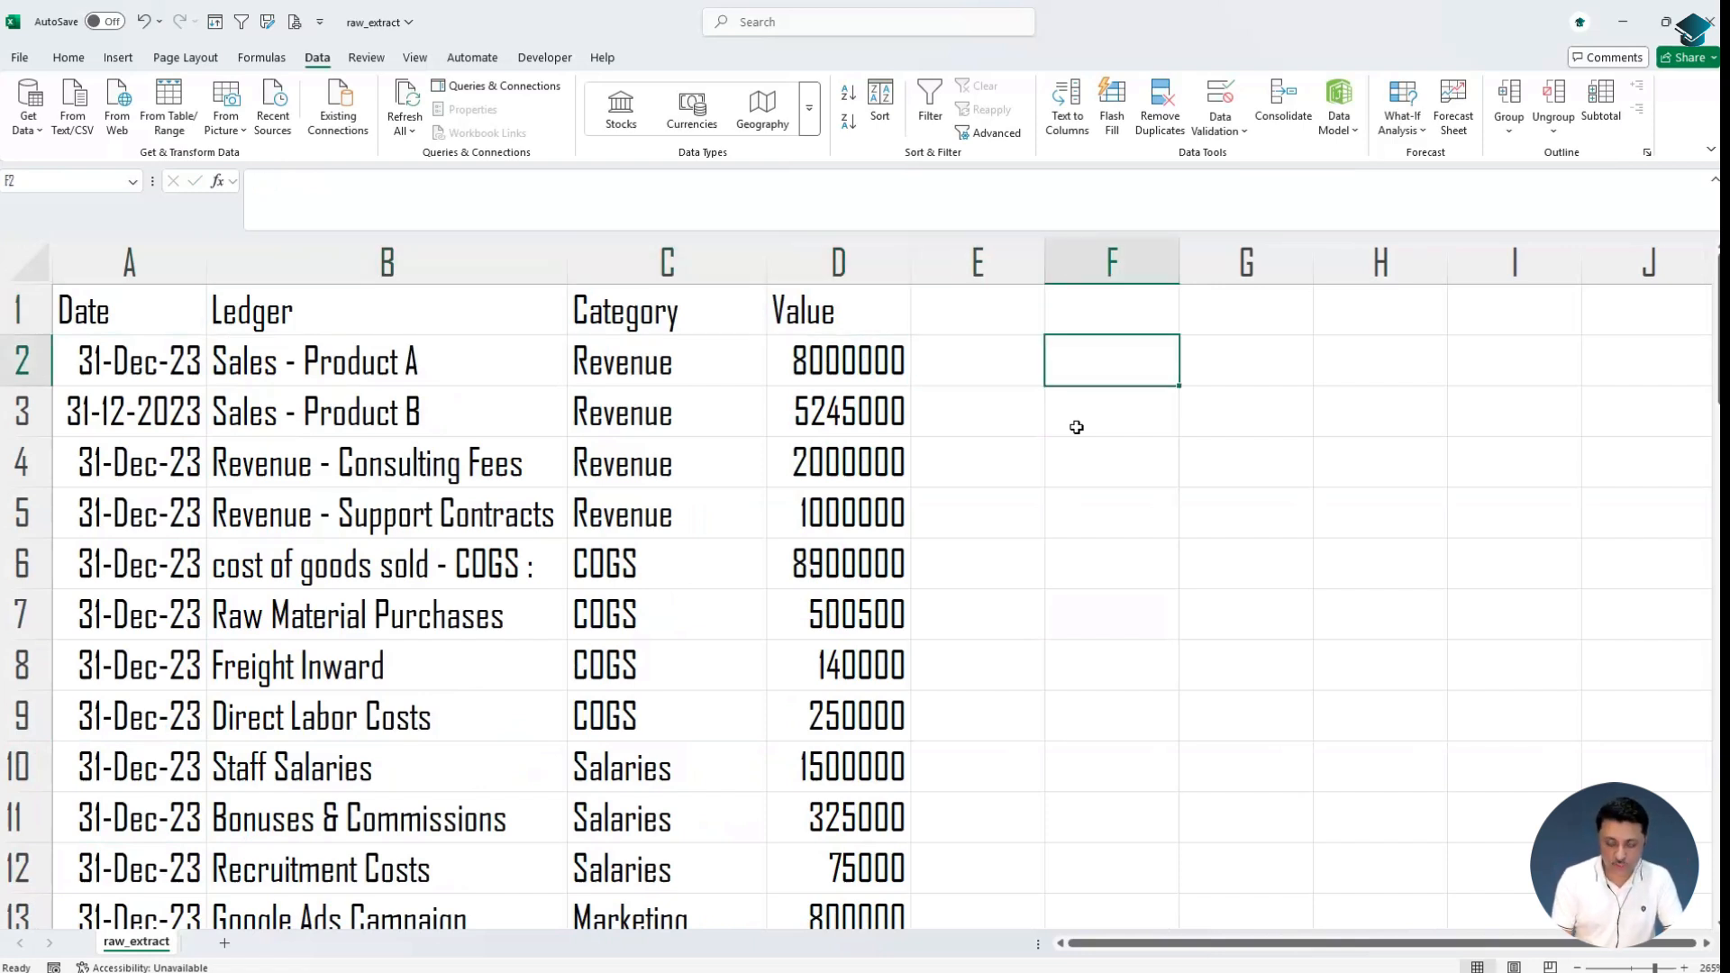
key(Left)
key(Up)
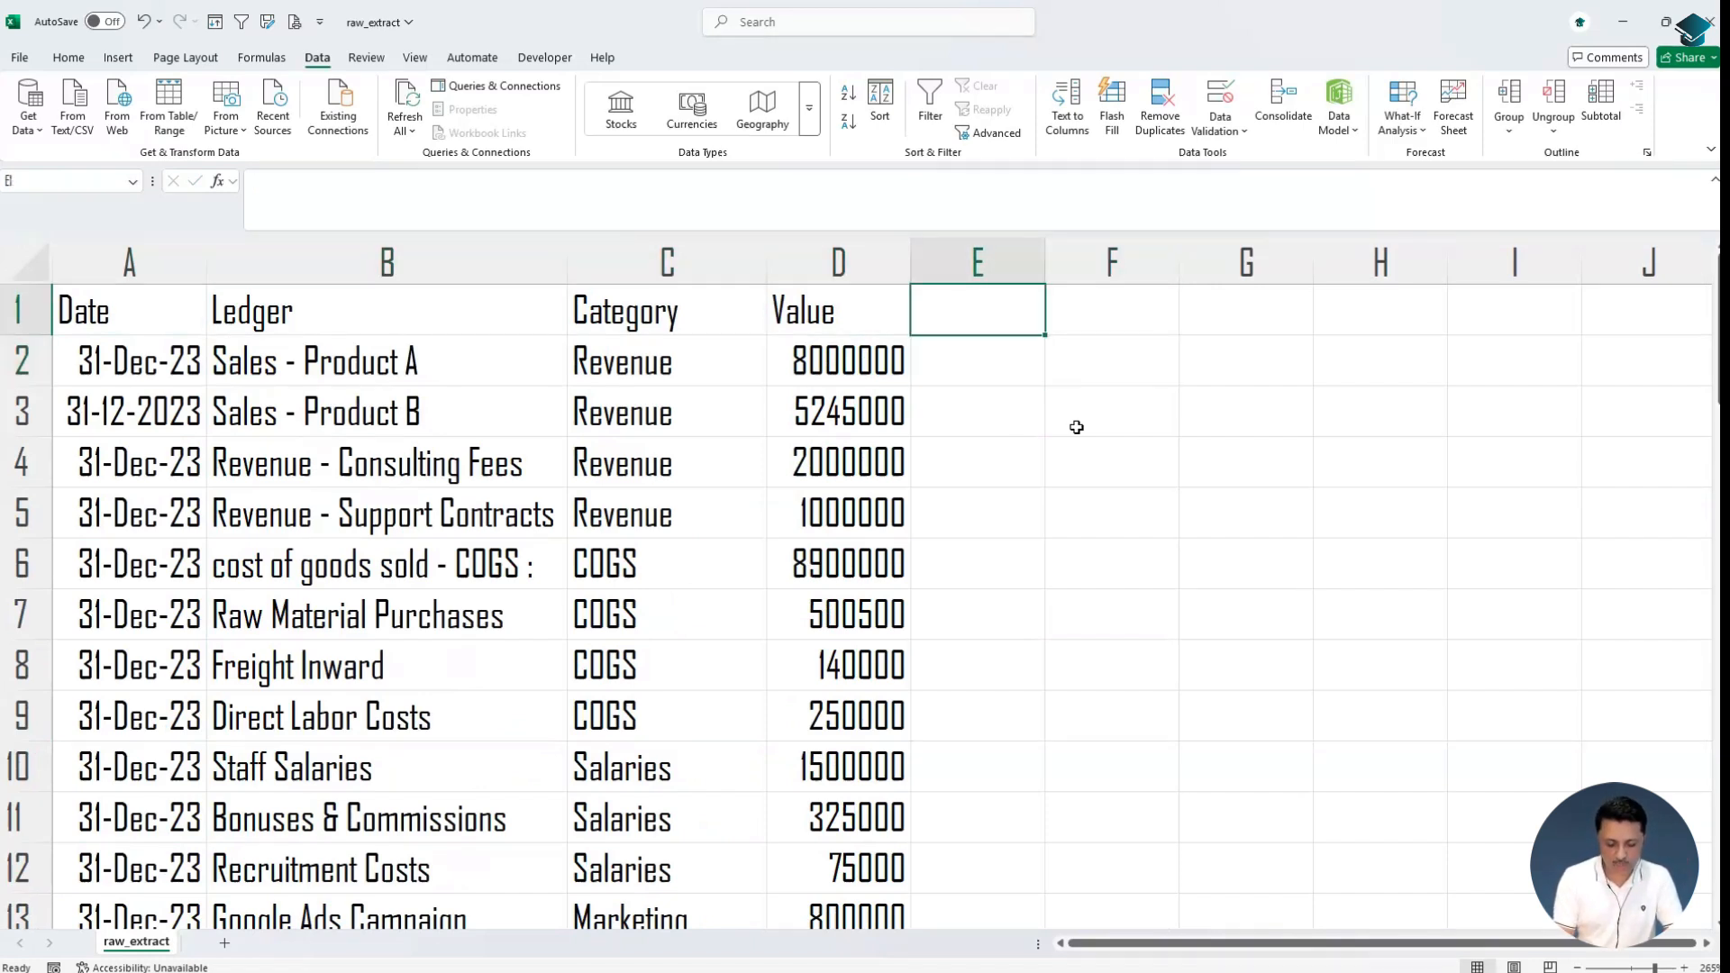
text(ar)
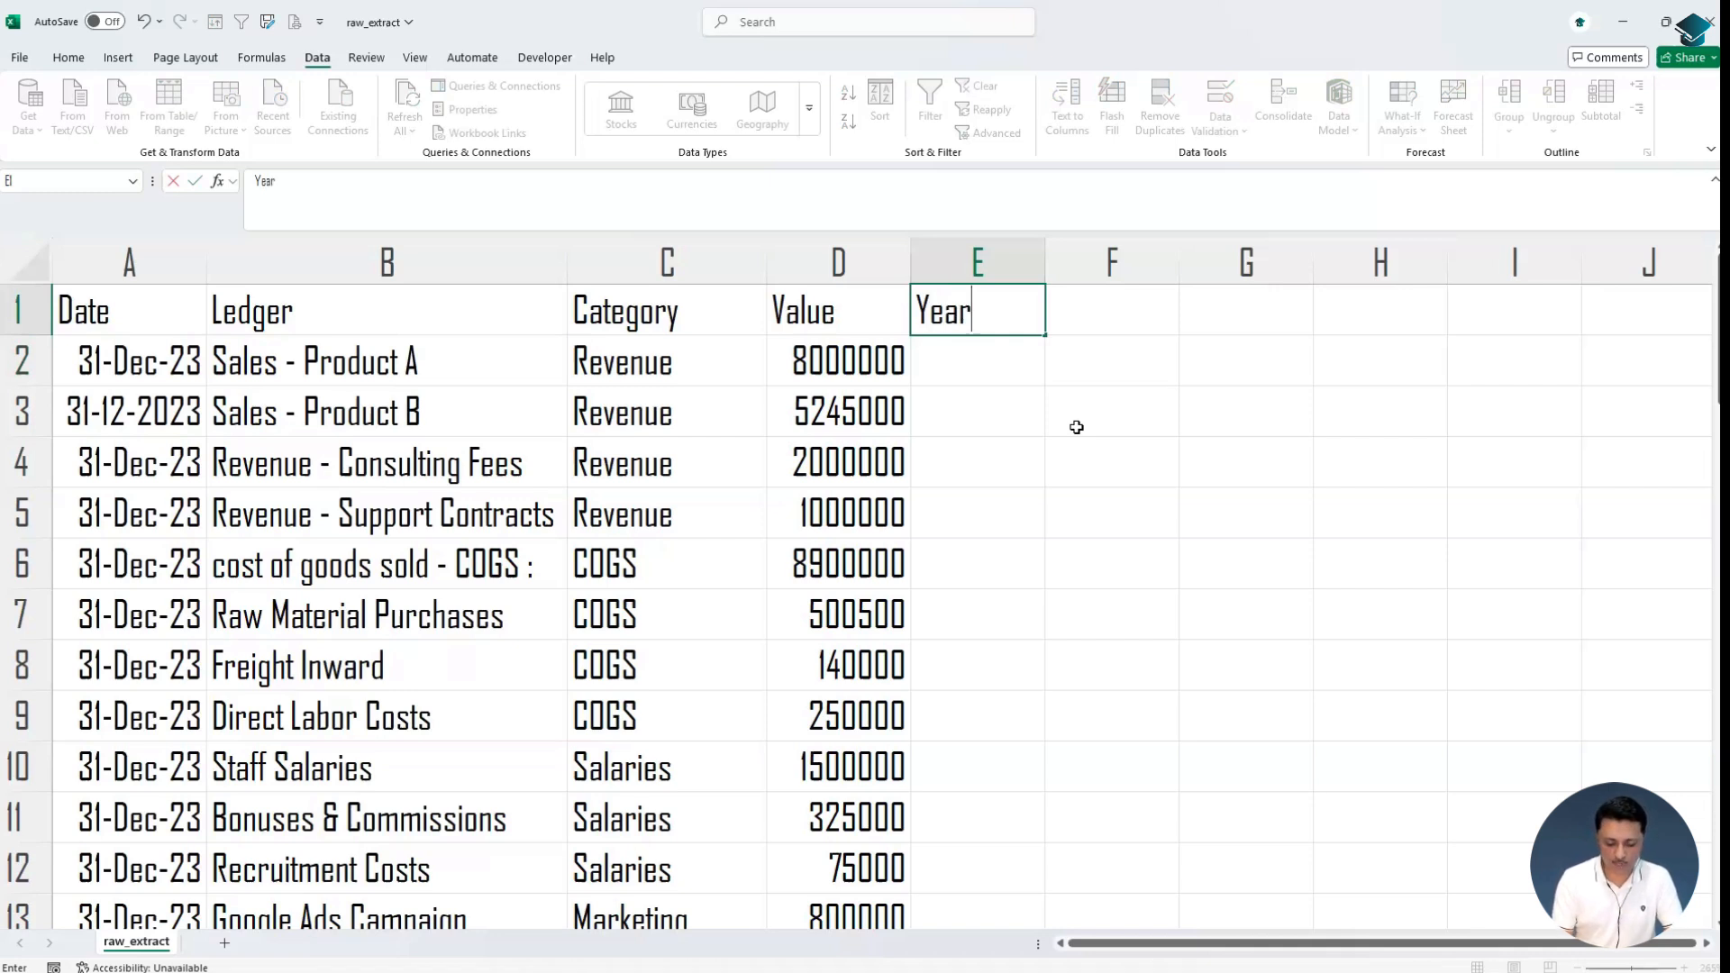
key(Return)
Extract the year of the first transaction's date into E2 with the formula =YEAR(A2)
text(=year)
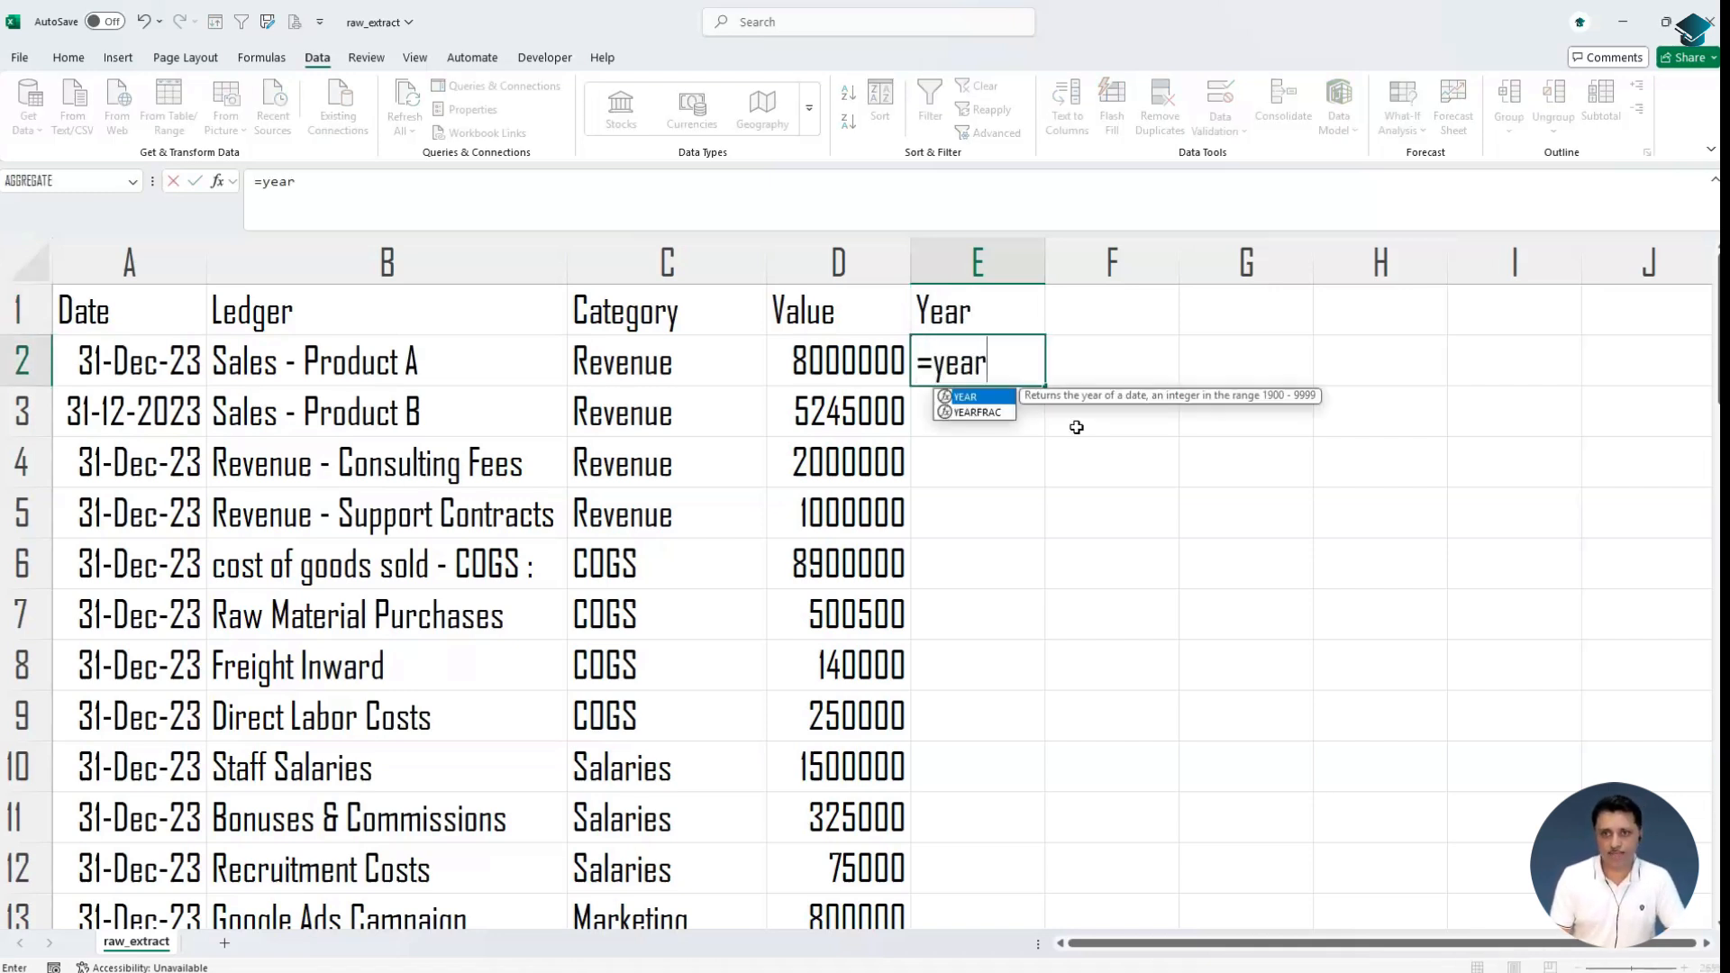
key(Tab)
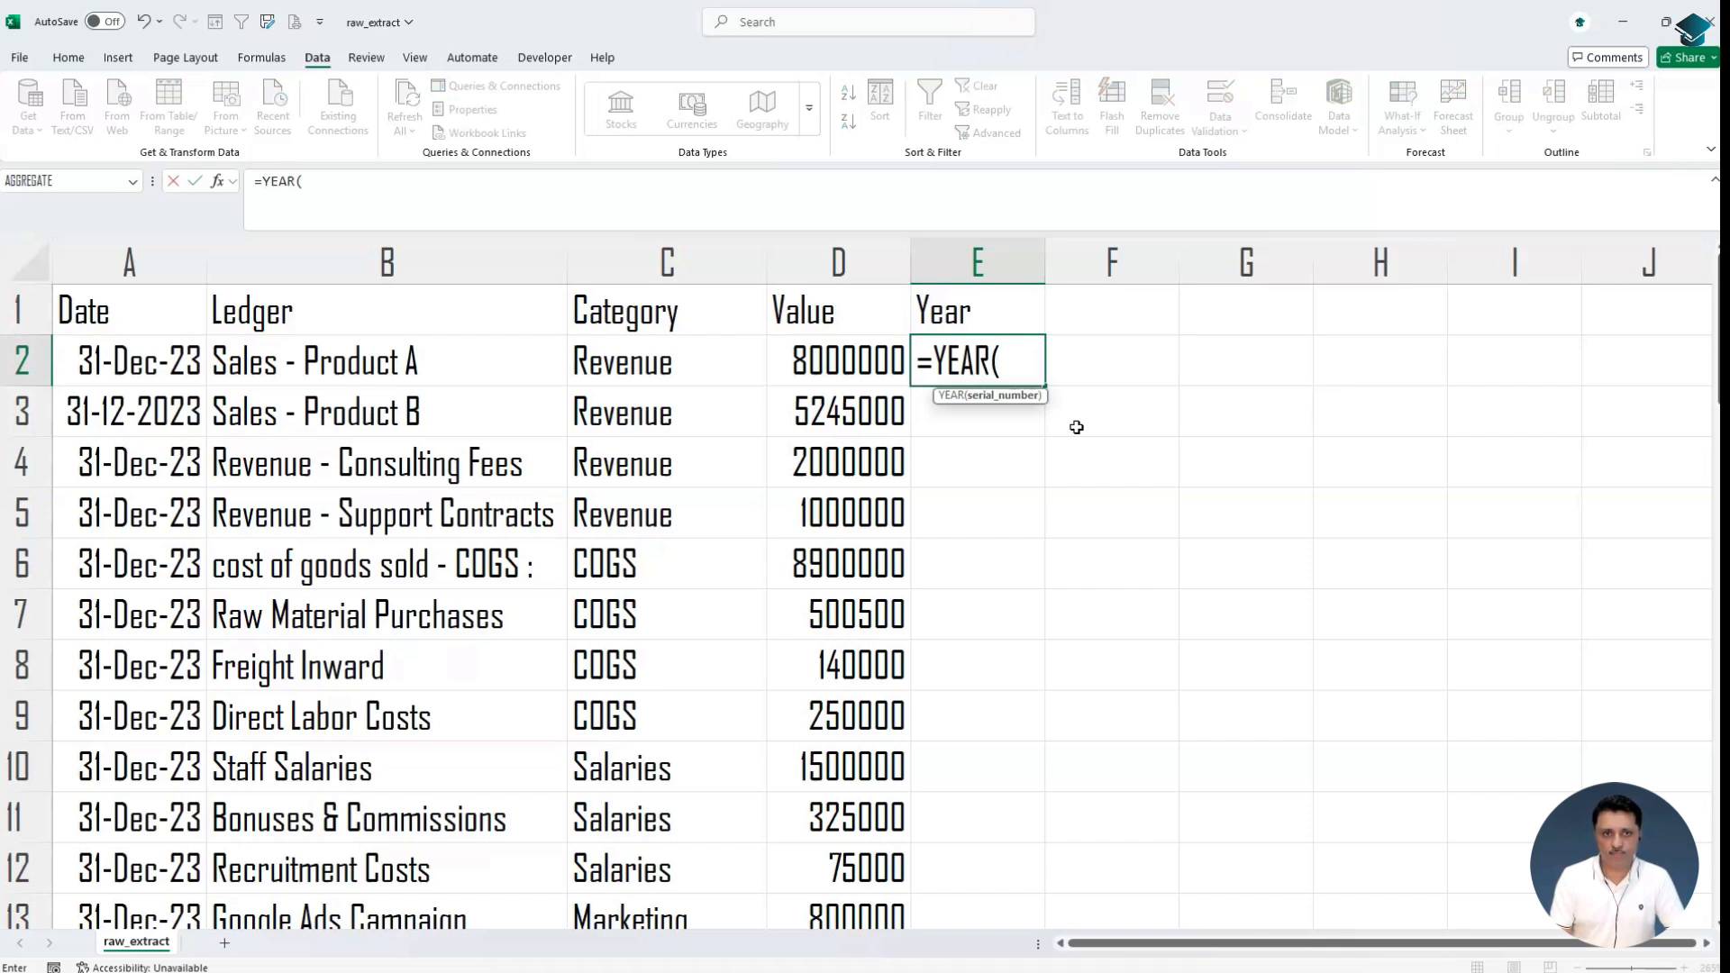
key(Left)
key(Left)
key(Left)
key(Left)
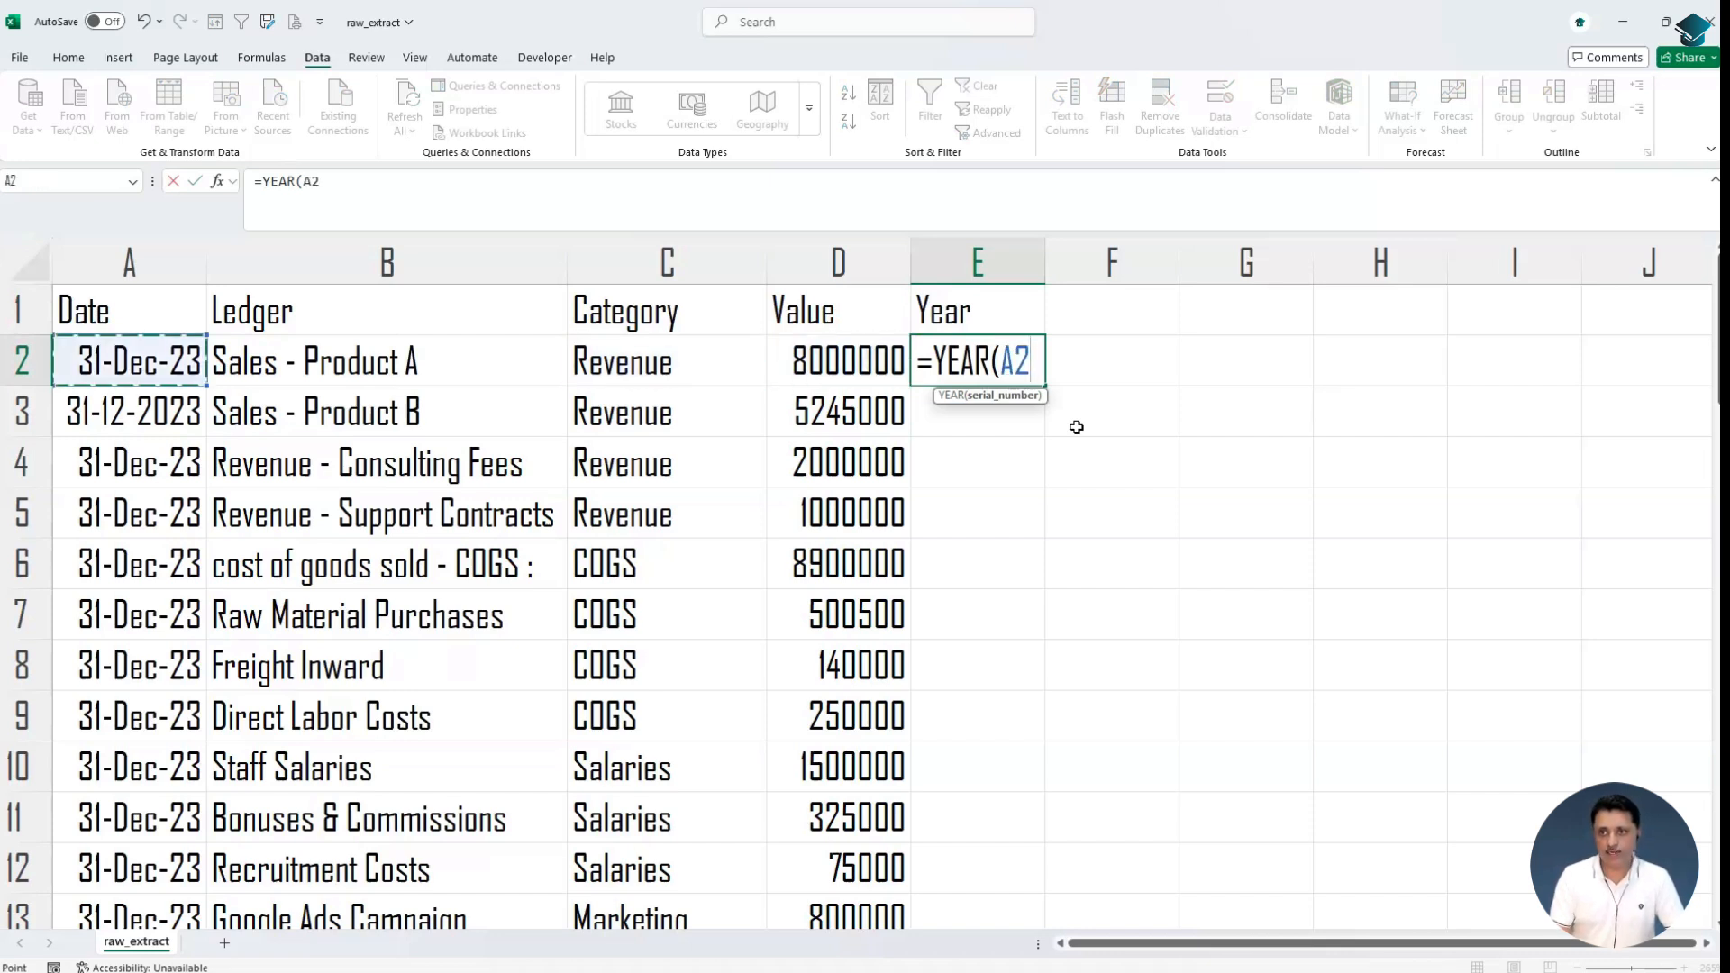
text())
key(Tab)
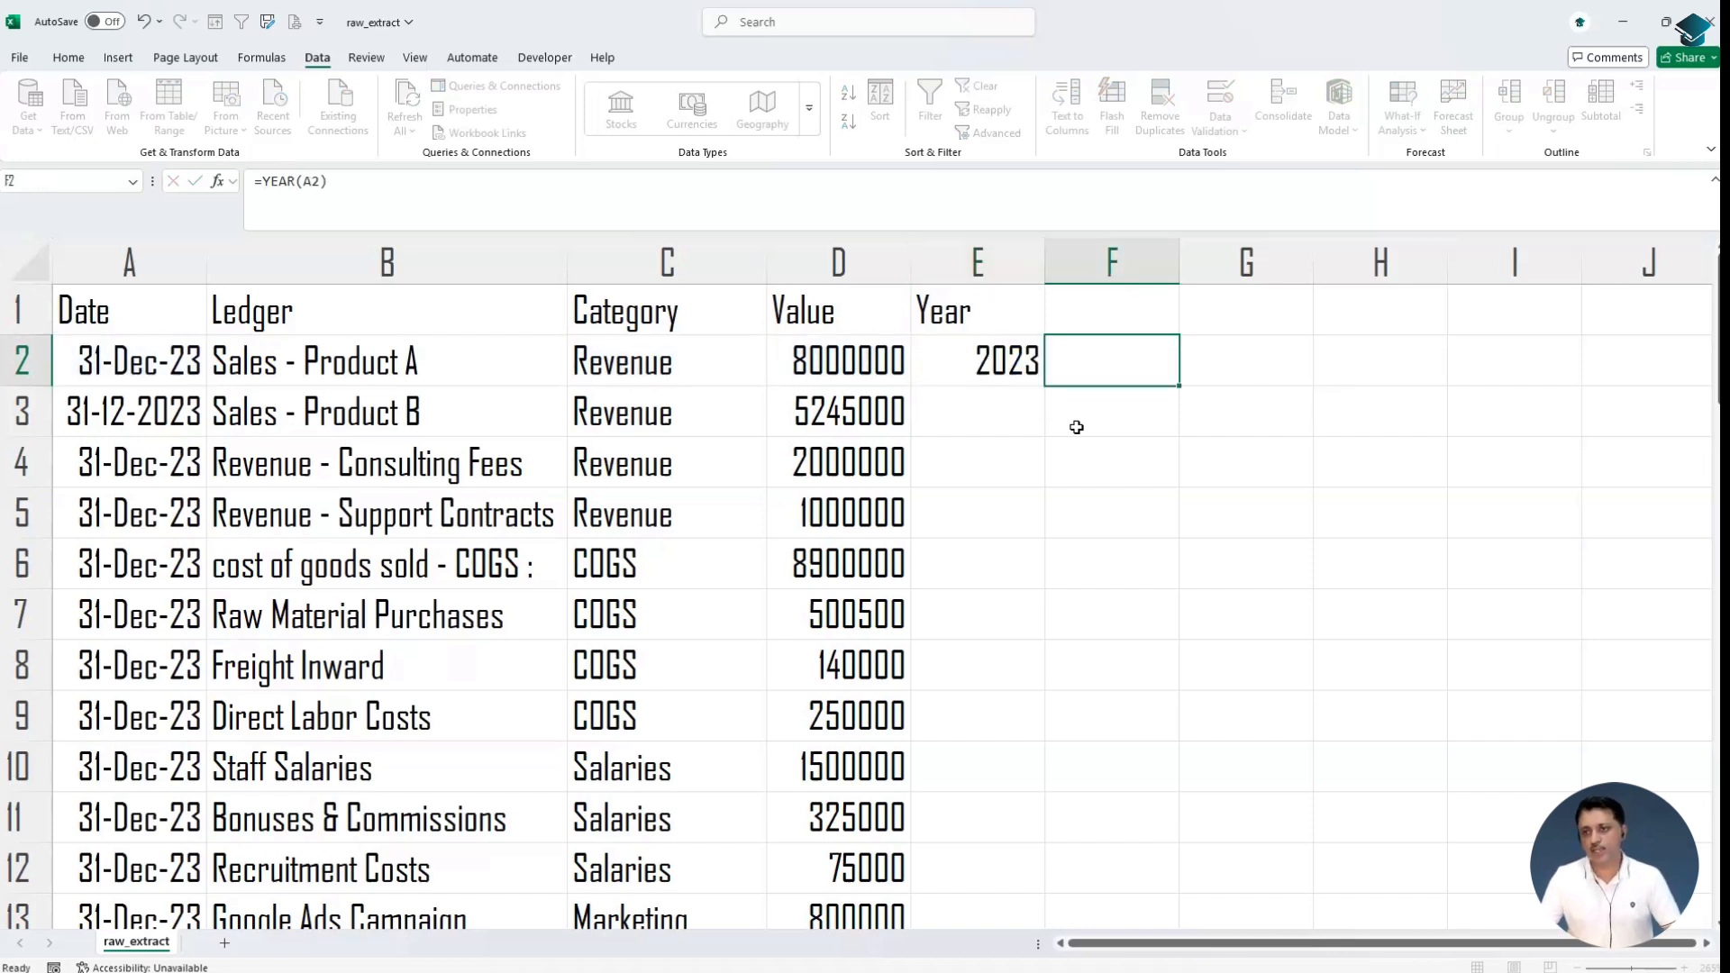
Fill the YEAR formula down the Year column to the last transaction in row 51
key(Left)
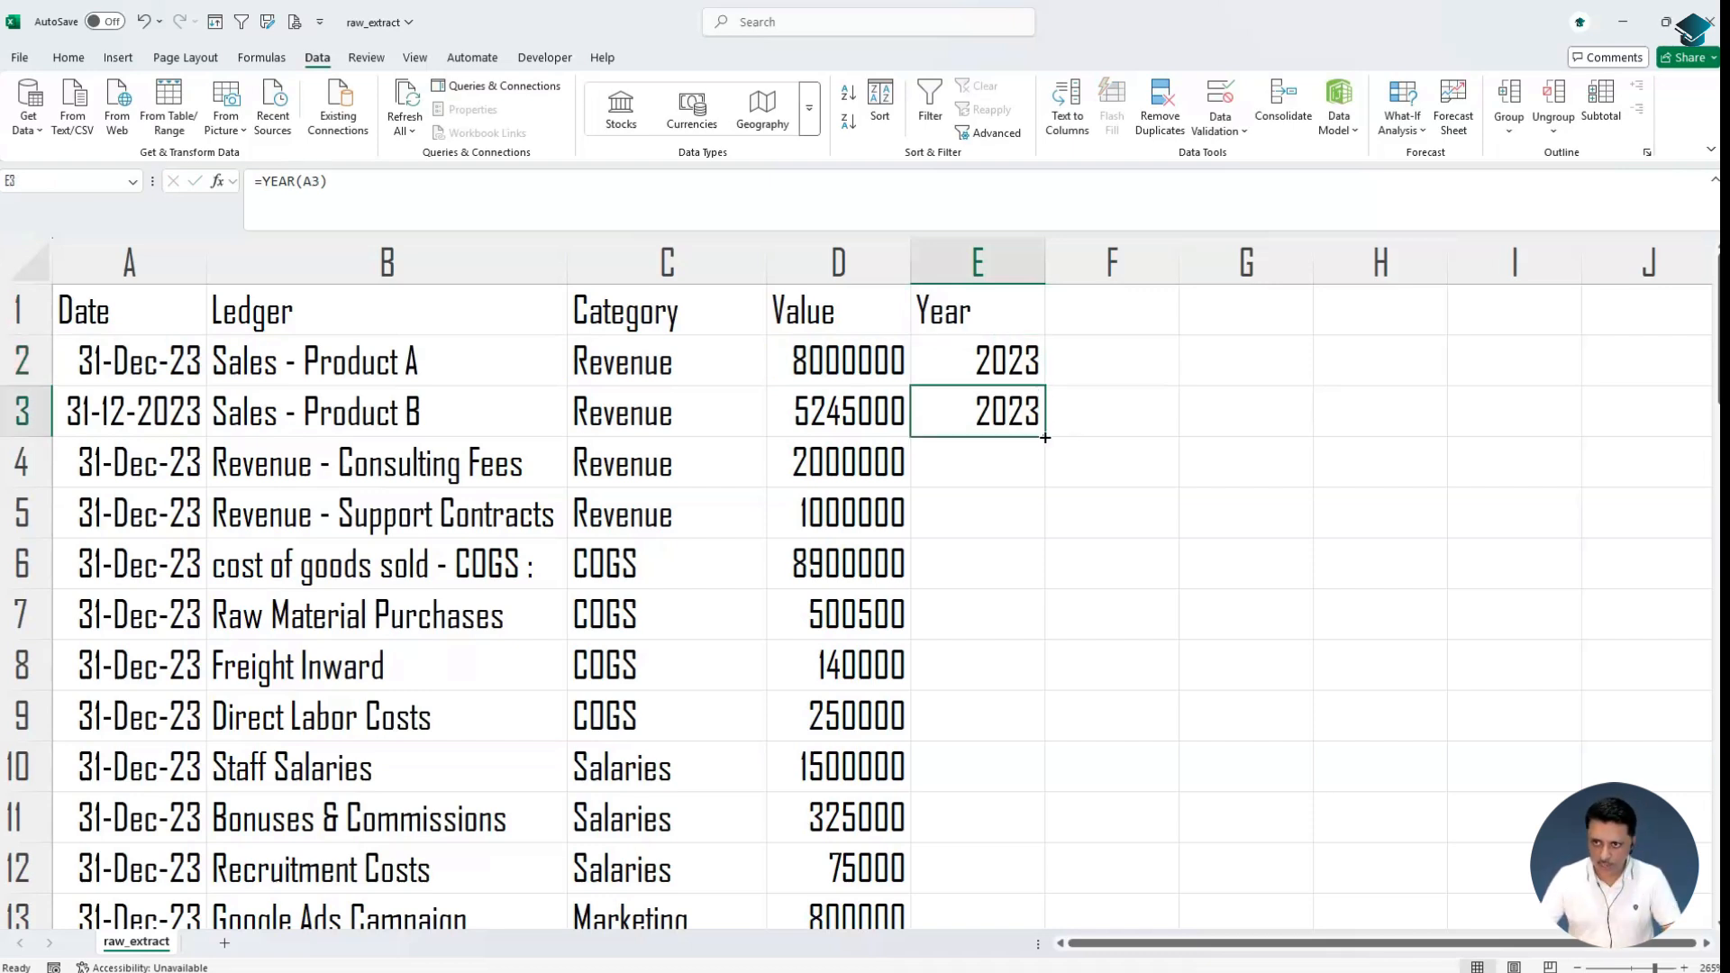
double_click(1044, 437)
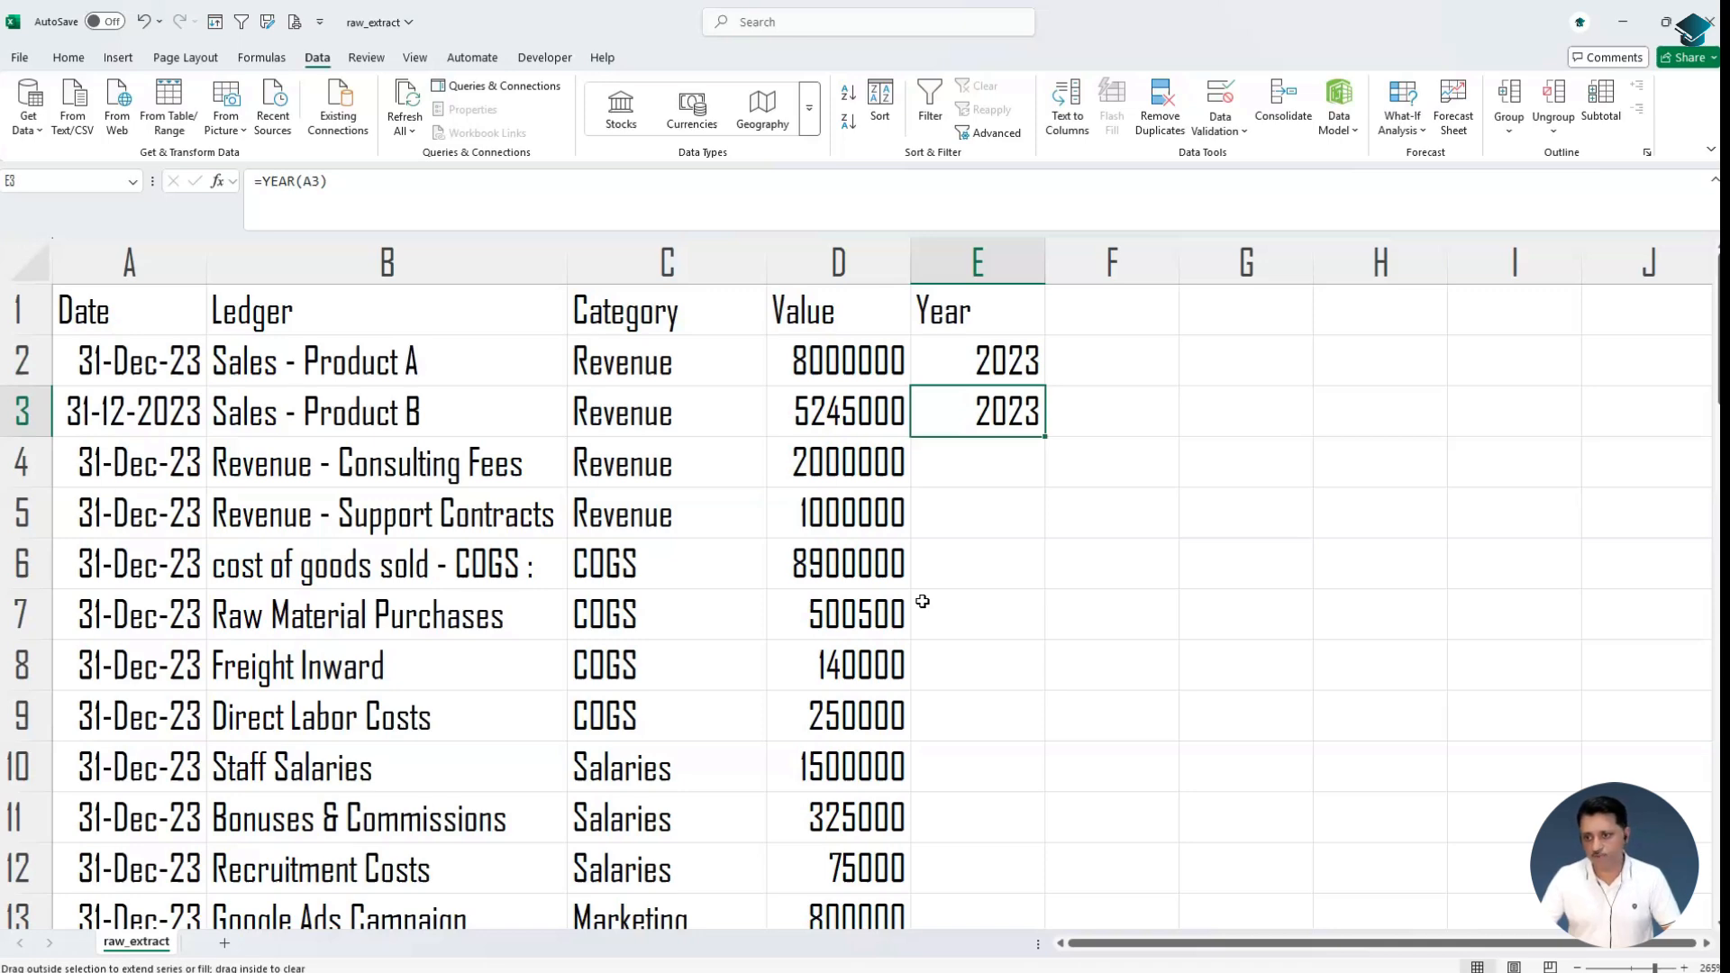
scroll(922, 601, down, 16)
scroll(1065, 518, up, 16)
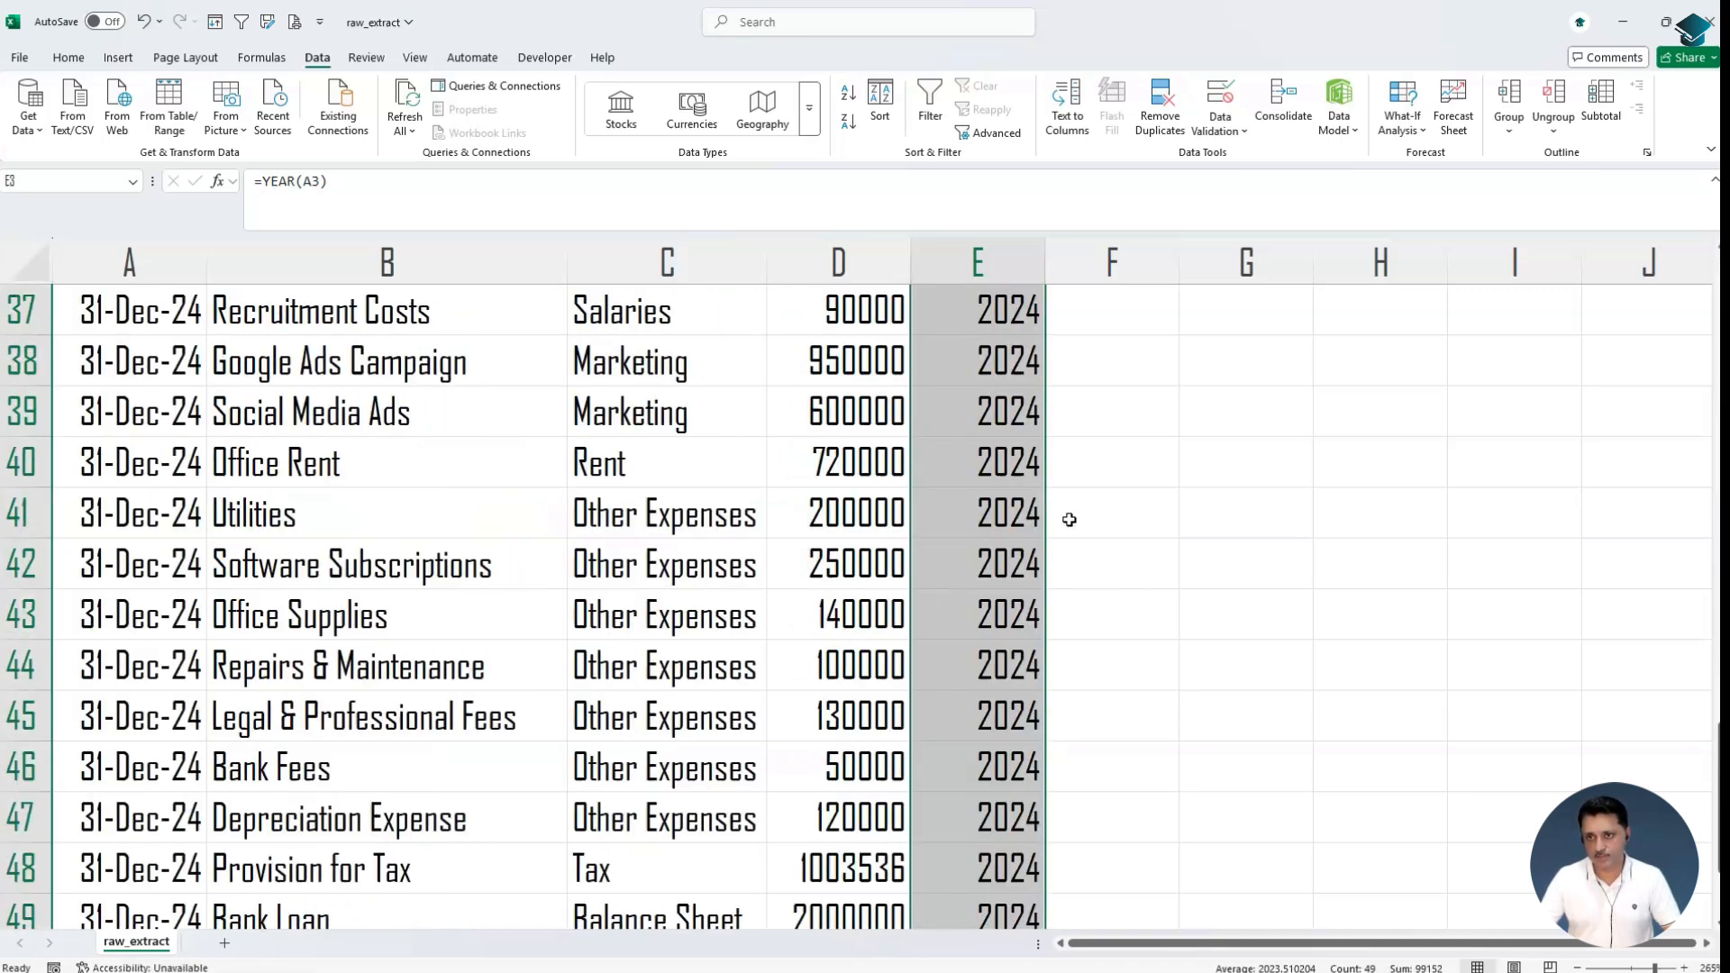
click(1111, 530)
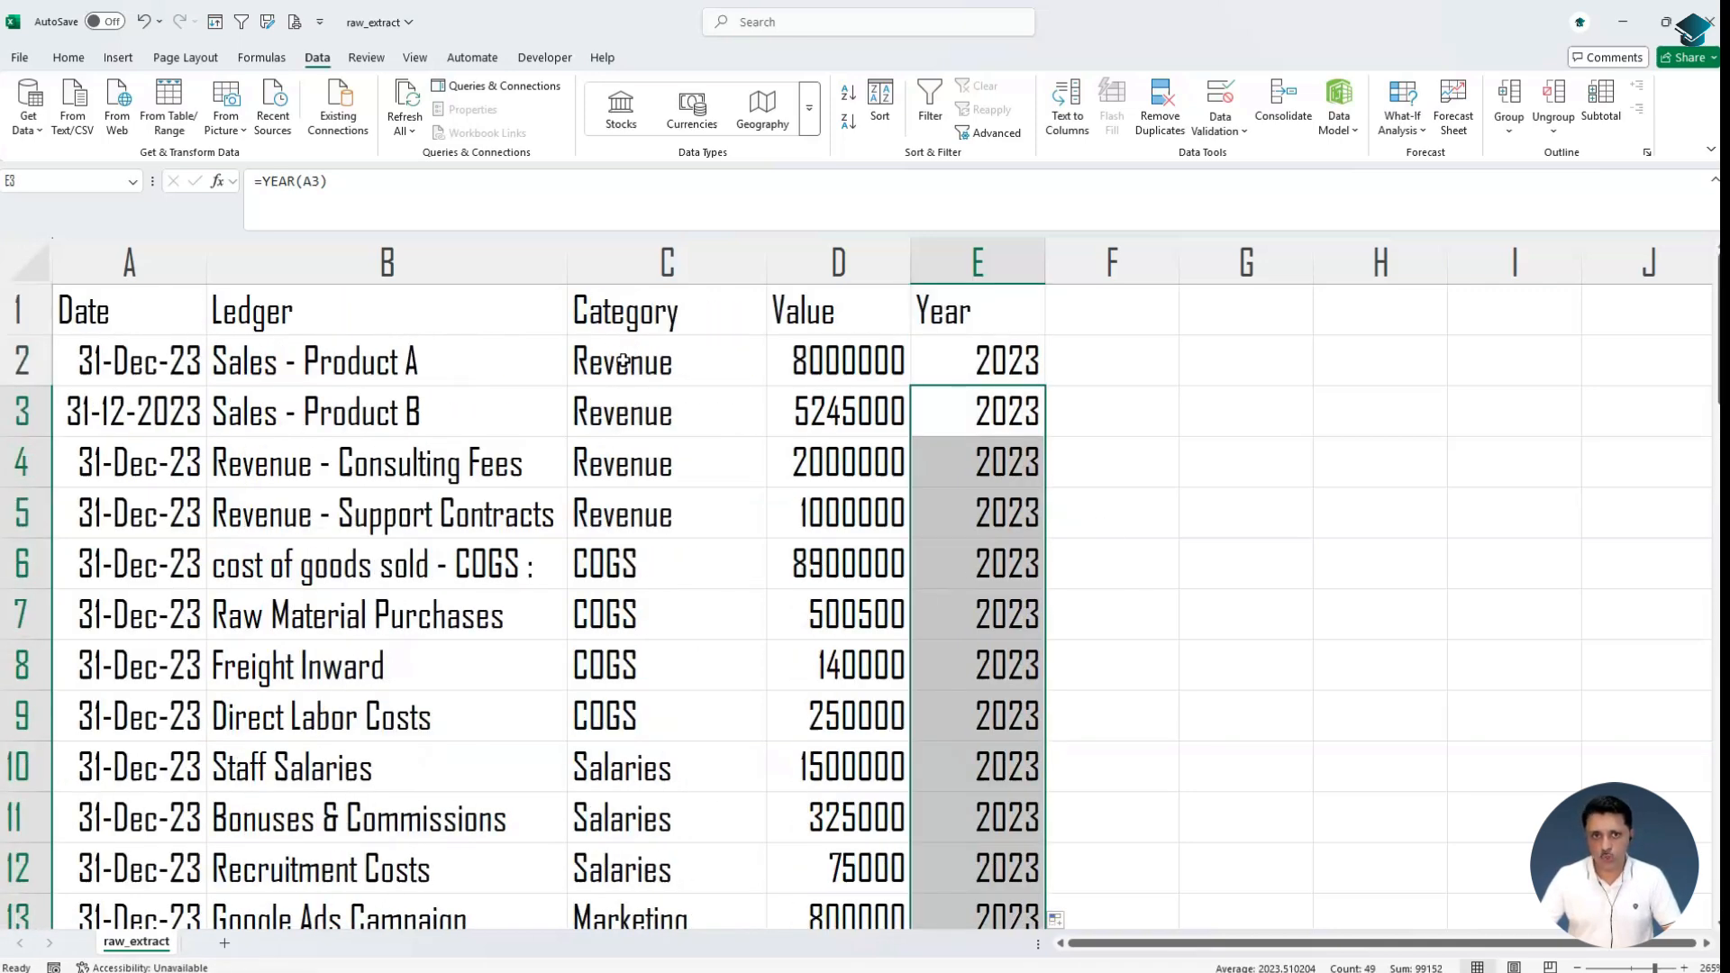
Replace the Ledger, Category, Value and Year data in B1:E51 with its static values, pasted in place
click(469, 326)
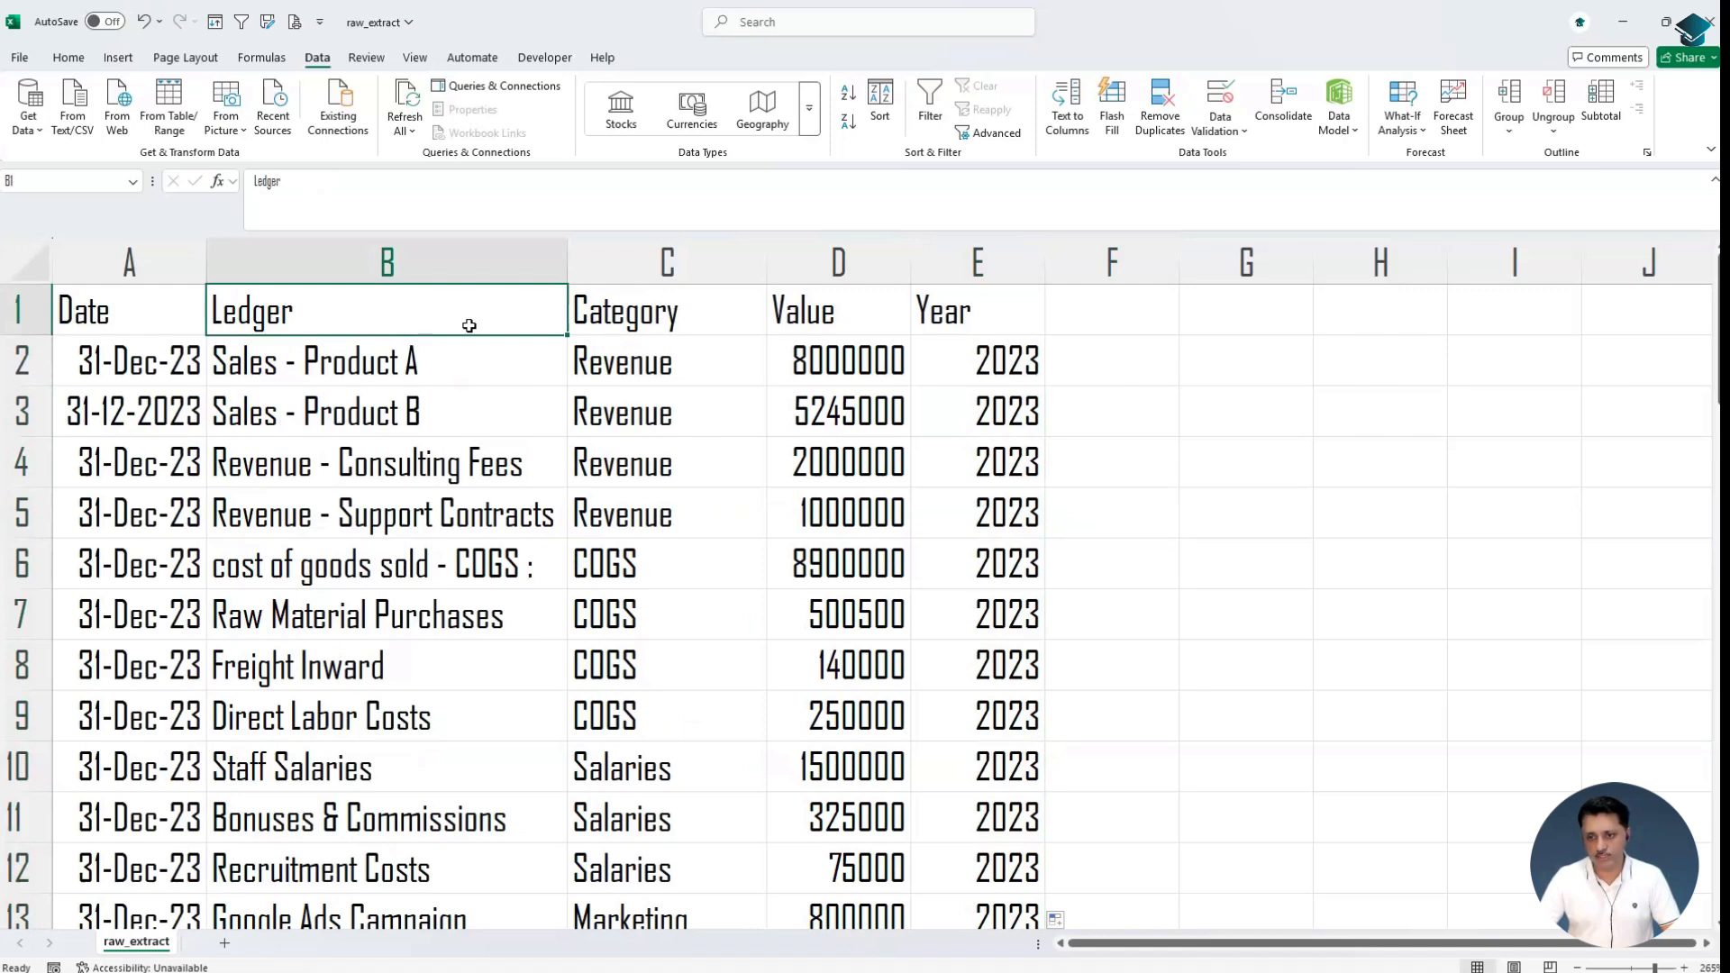
key(ctrl+shift+Right)
key(ctrl+shift+Down)
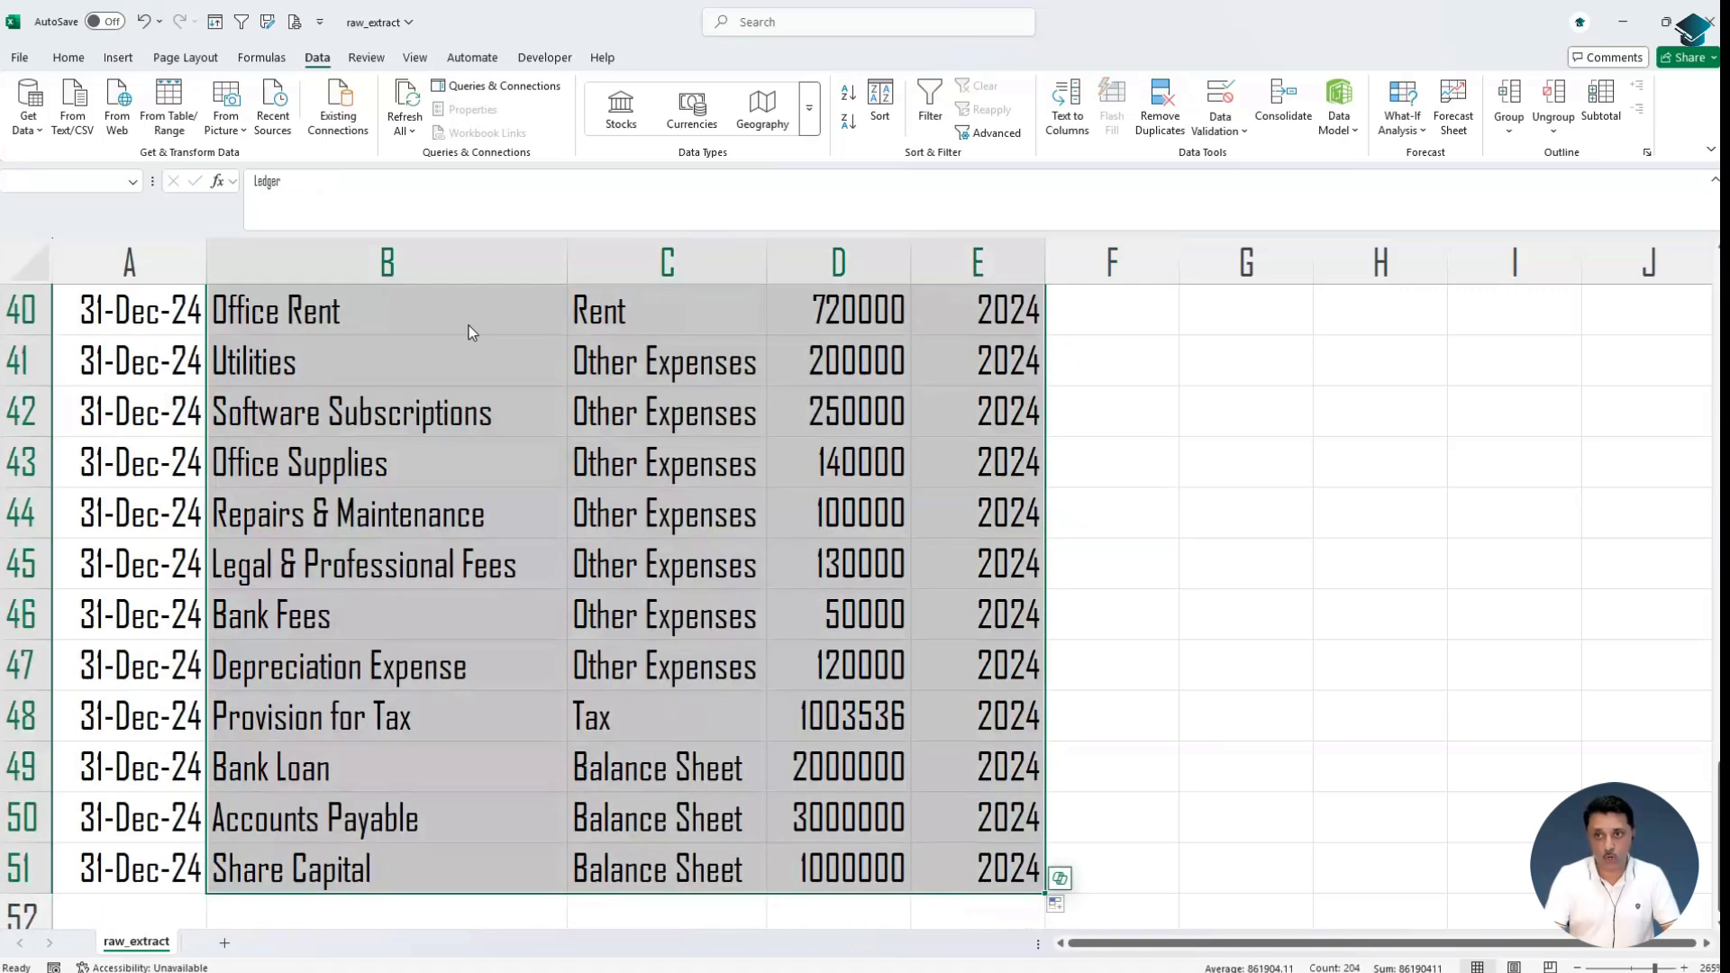
key(ctrl+c)
key(ctrl+alt+v)
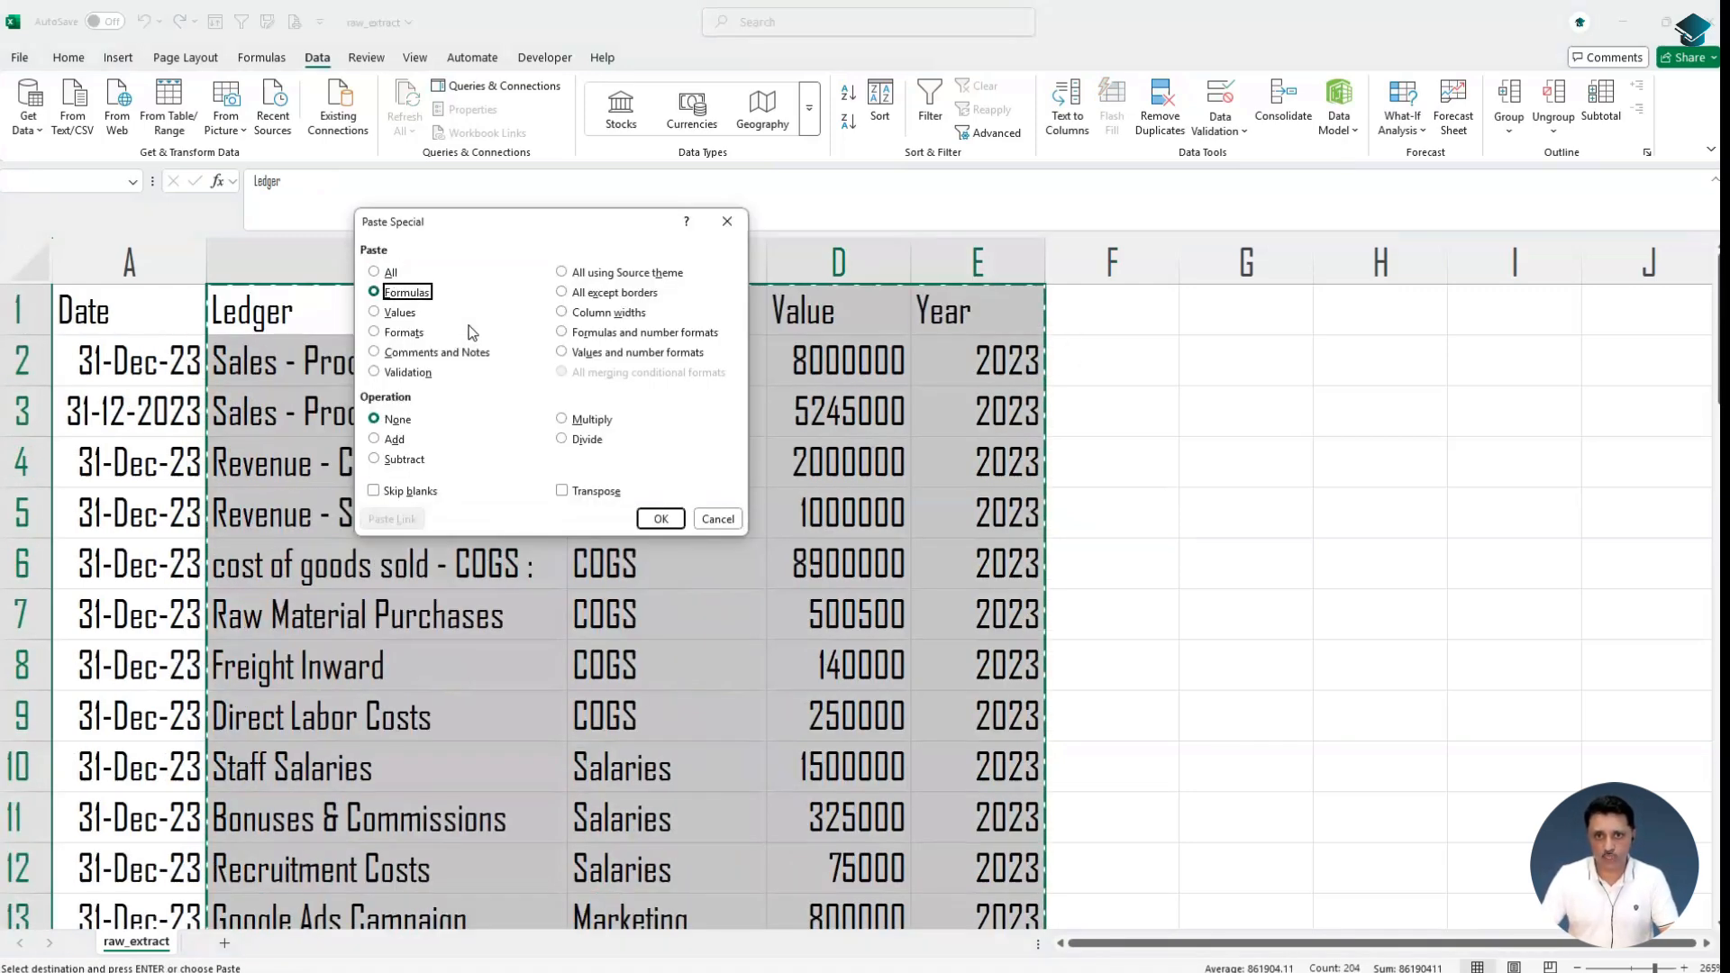
key(t)
key(v)
key(f)
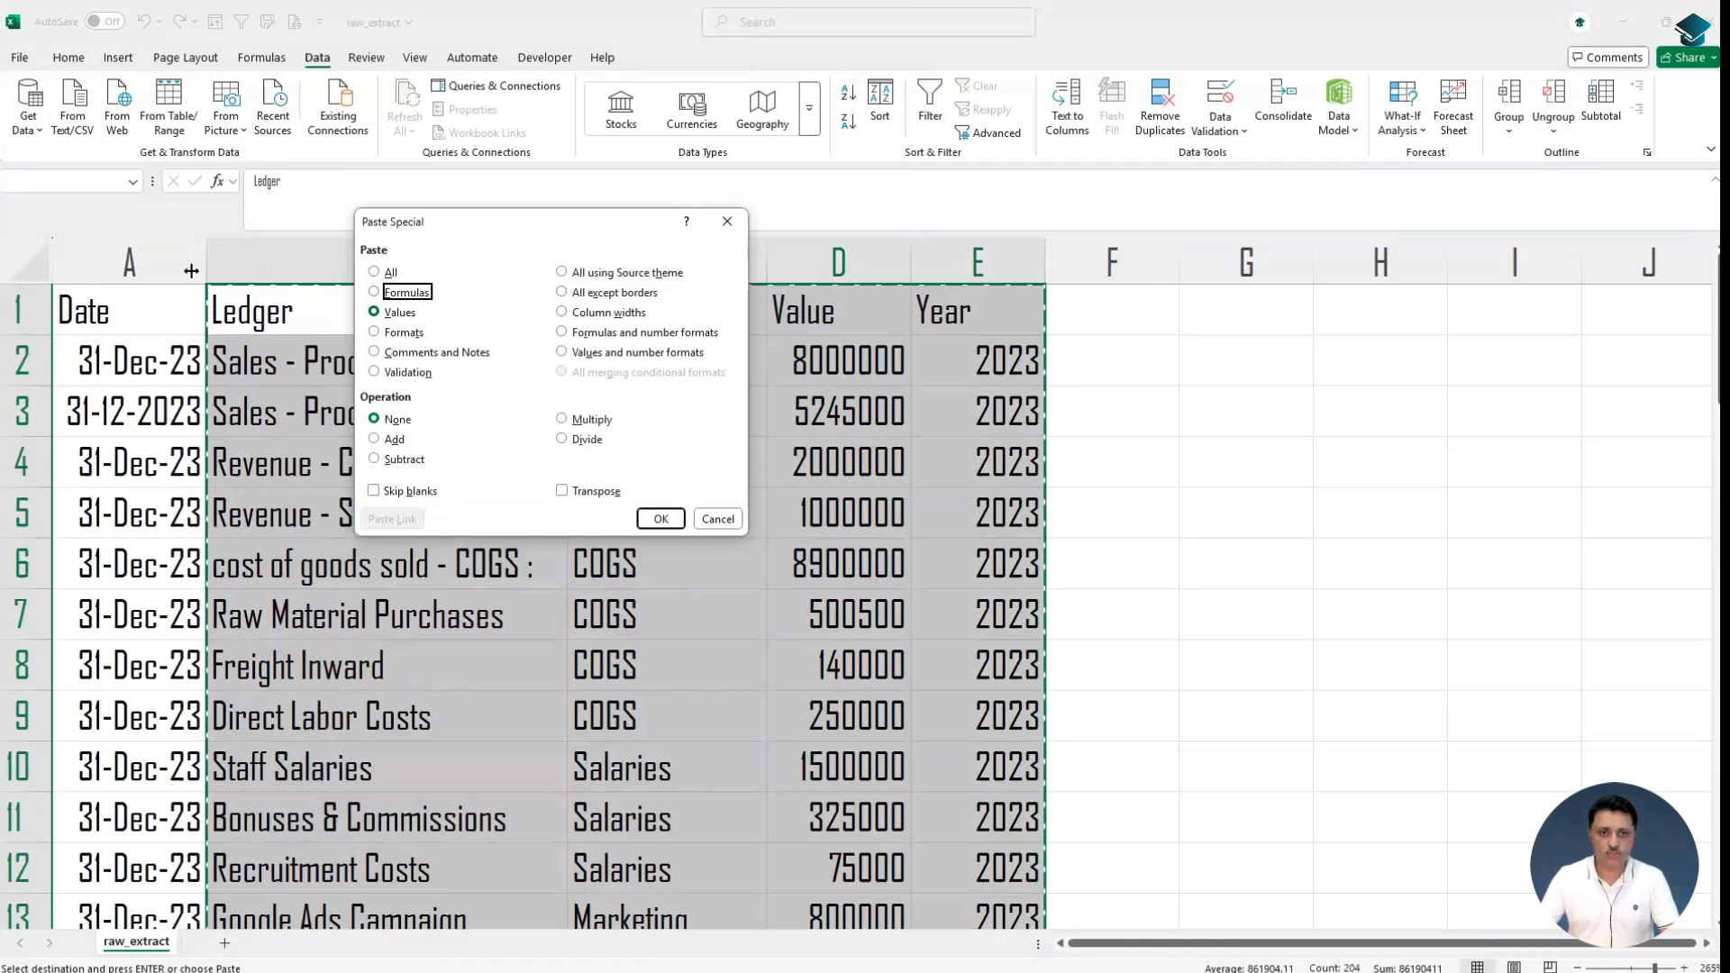
key(Escape)
key(Escape)
Delete the whole Date column from the sheet
click(123, 271)
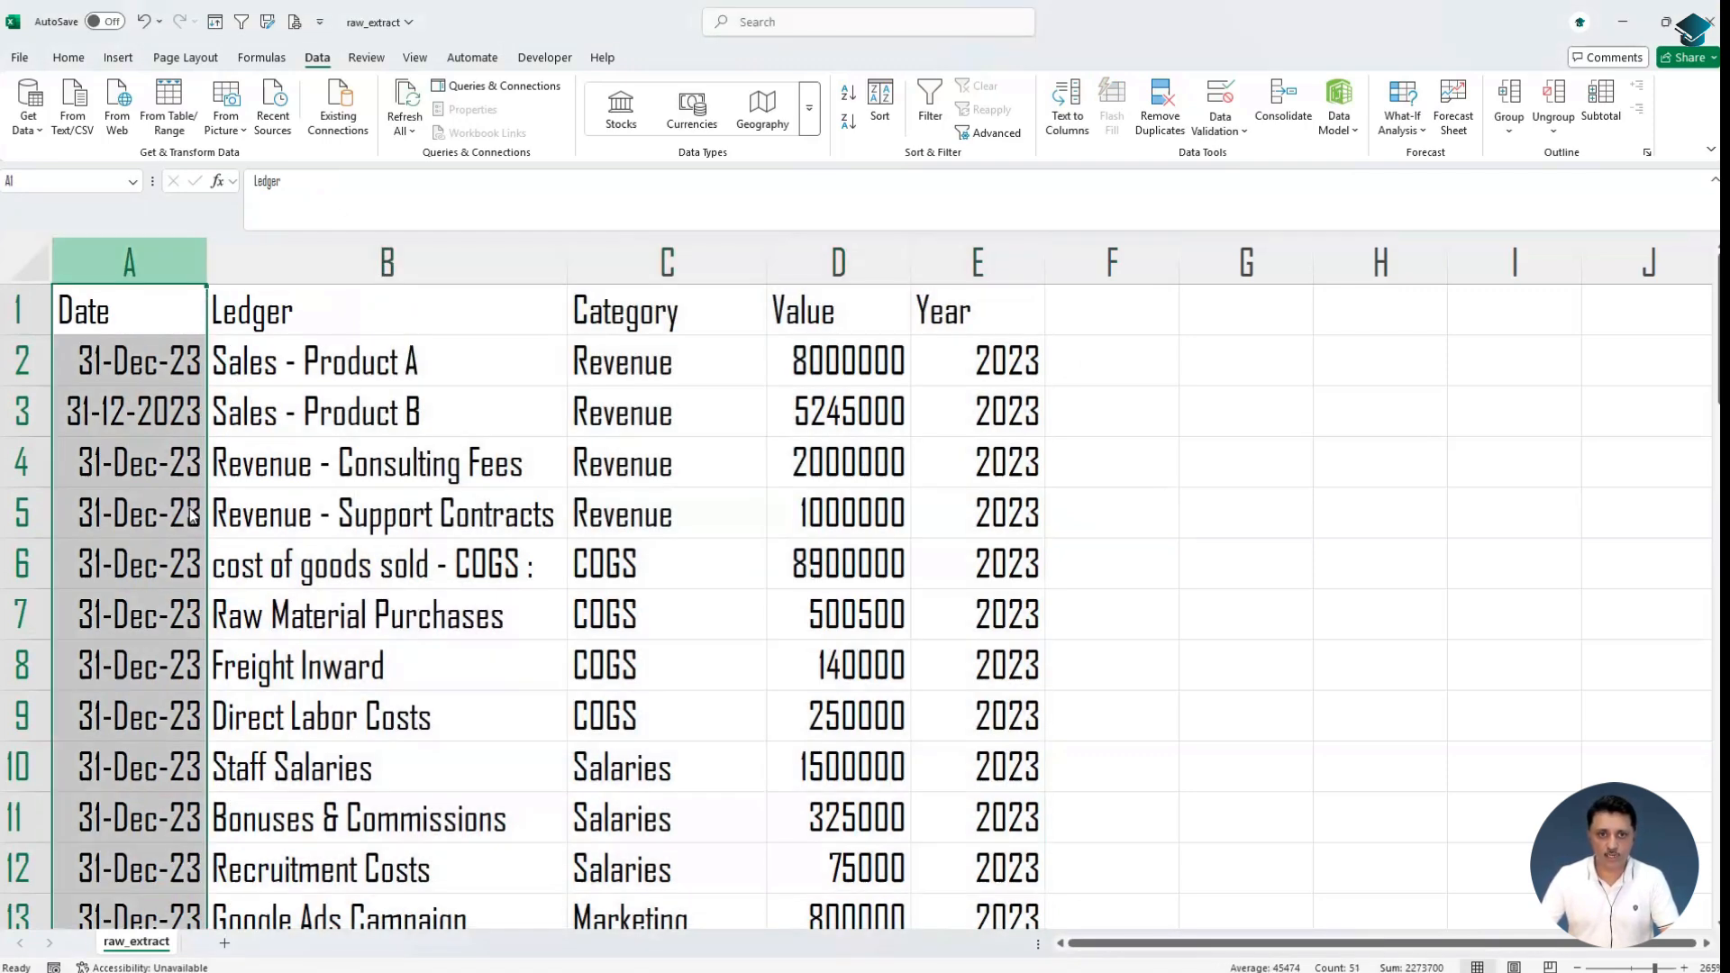
right_click(124, 275)
click(188, 506)
click(855, 609)
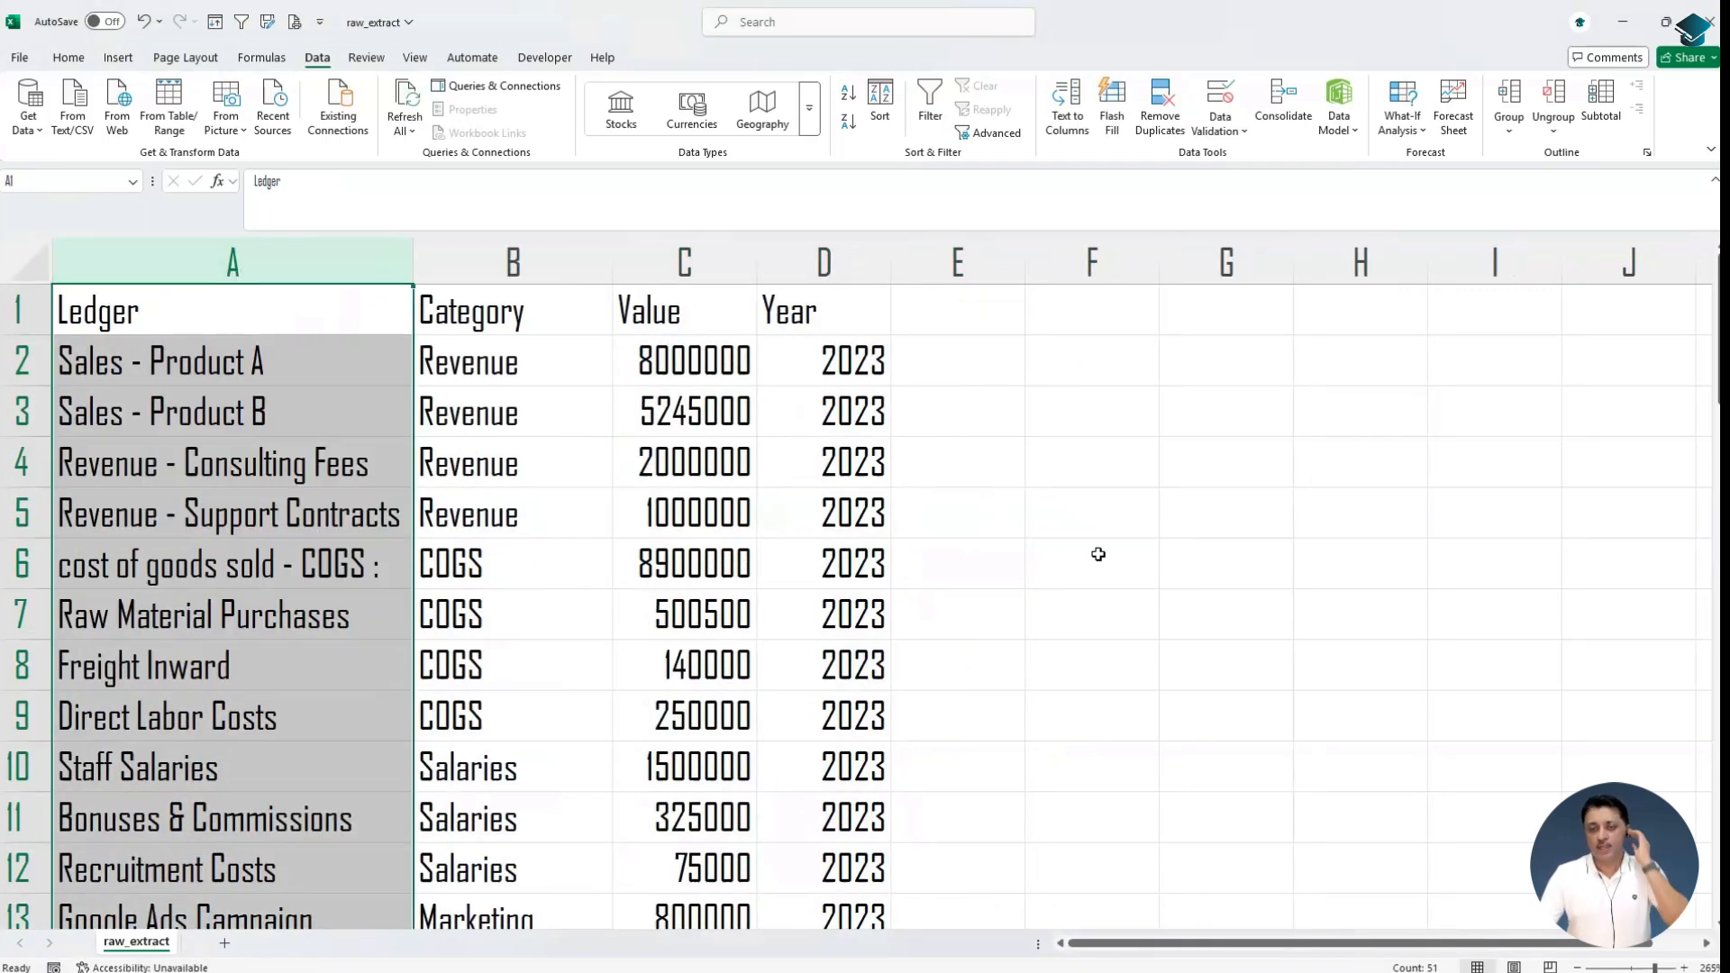
click(1097, 554)
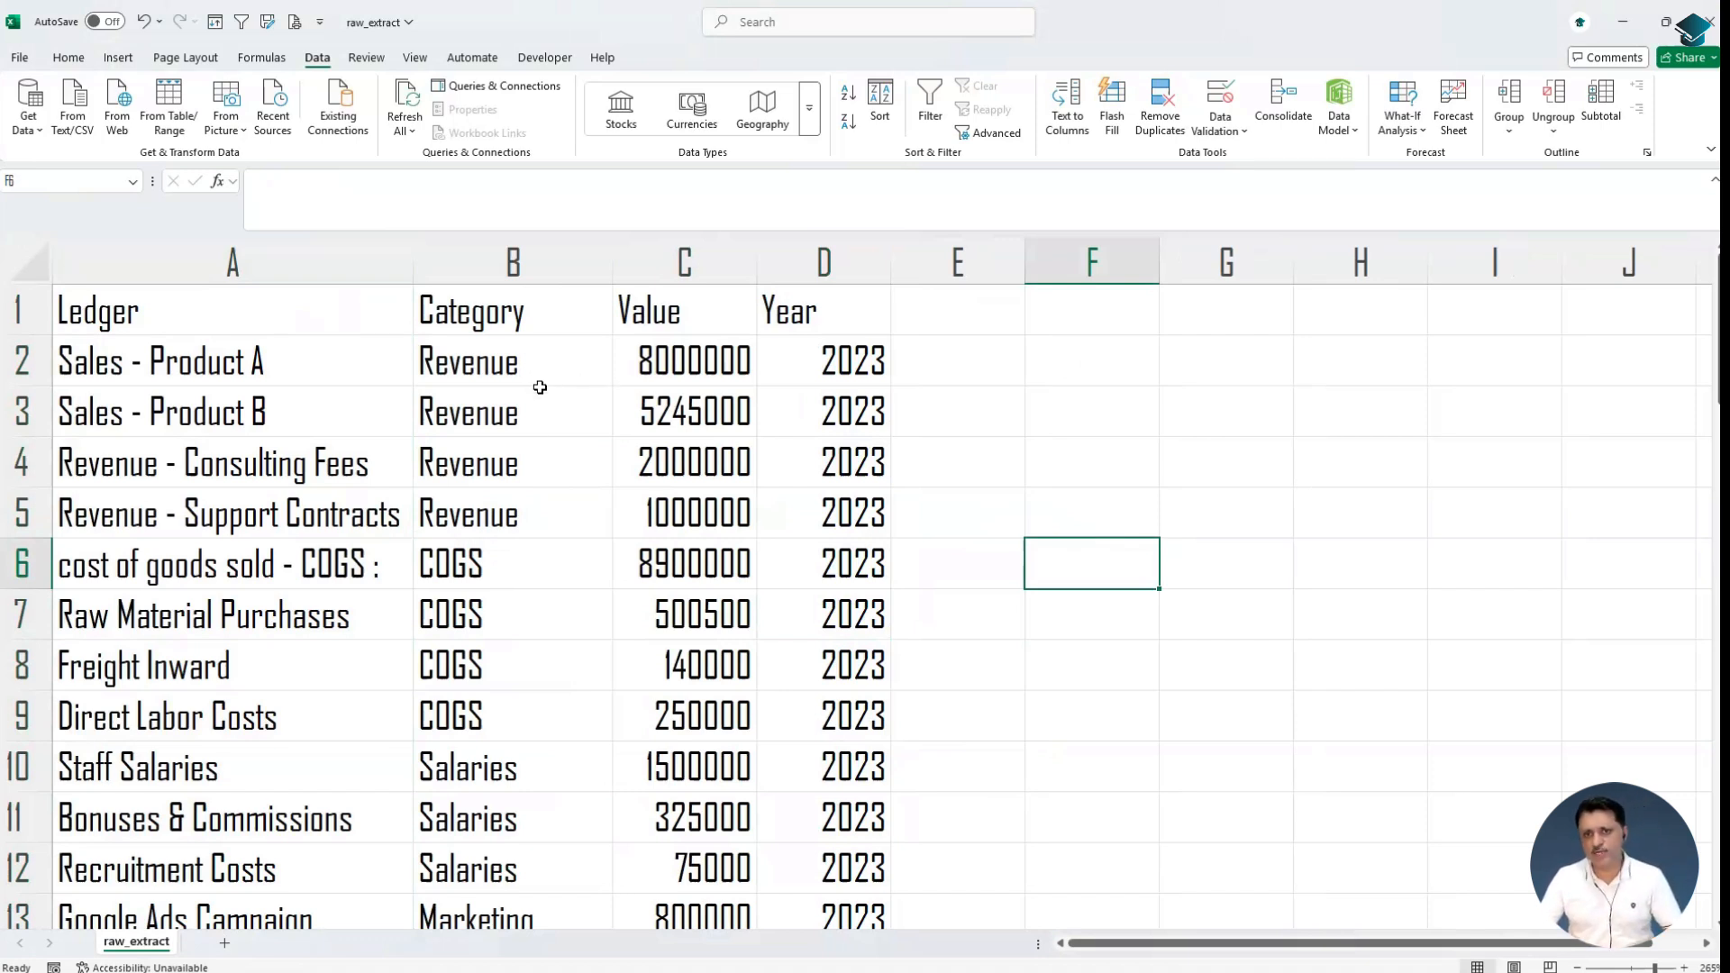
Examine how the Category column groups the ledgers, and return to the first transaction's value in C2
drag(511, 362, 568, 512)
scroll(503, 410, down, 1)
scroll(504, 410, down, 1)
click(503, 409)
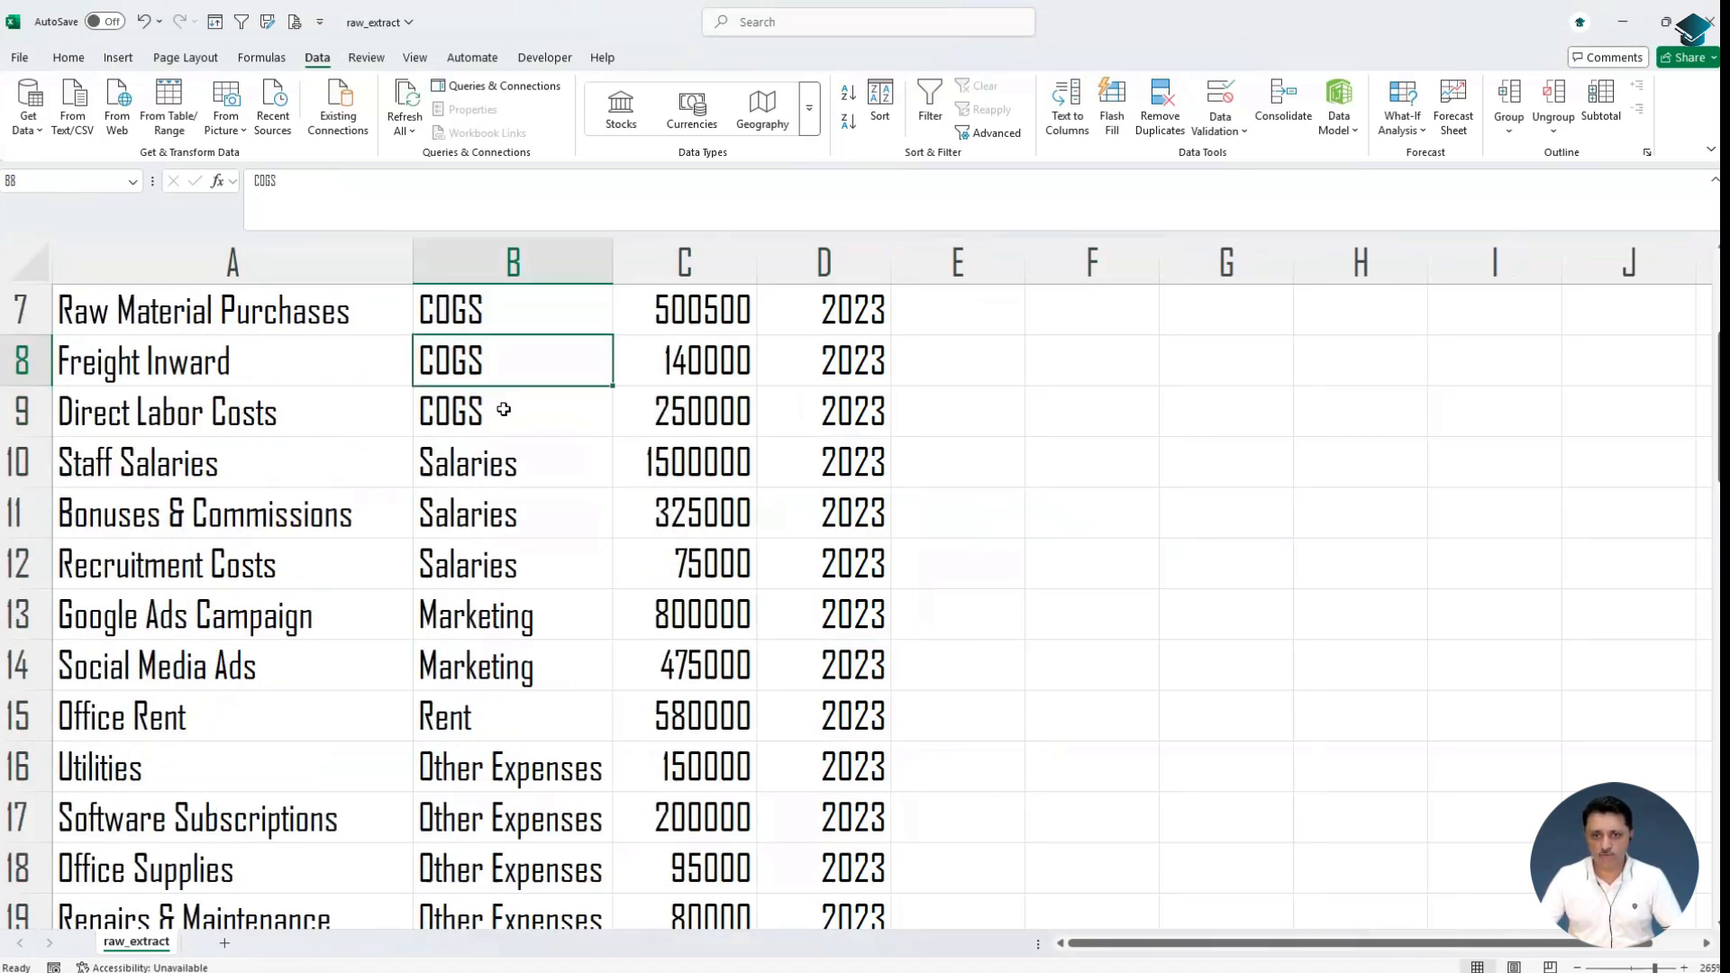
click(489, 406)
scroll(489, 396, up, 2)
scroll(491, 518, down, 2)
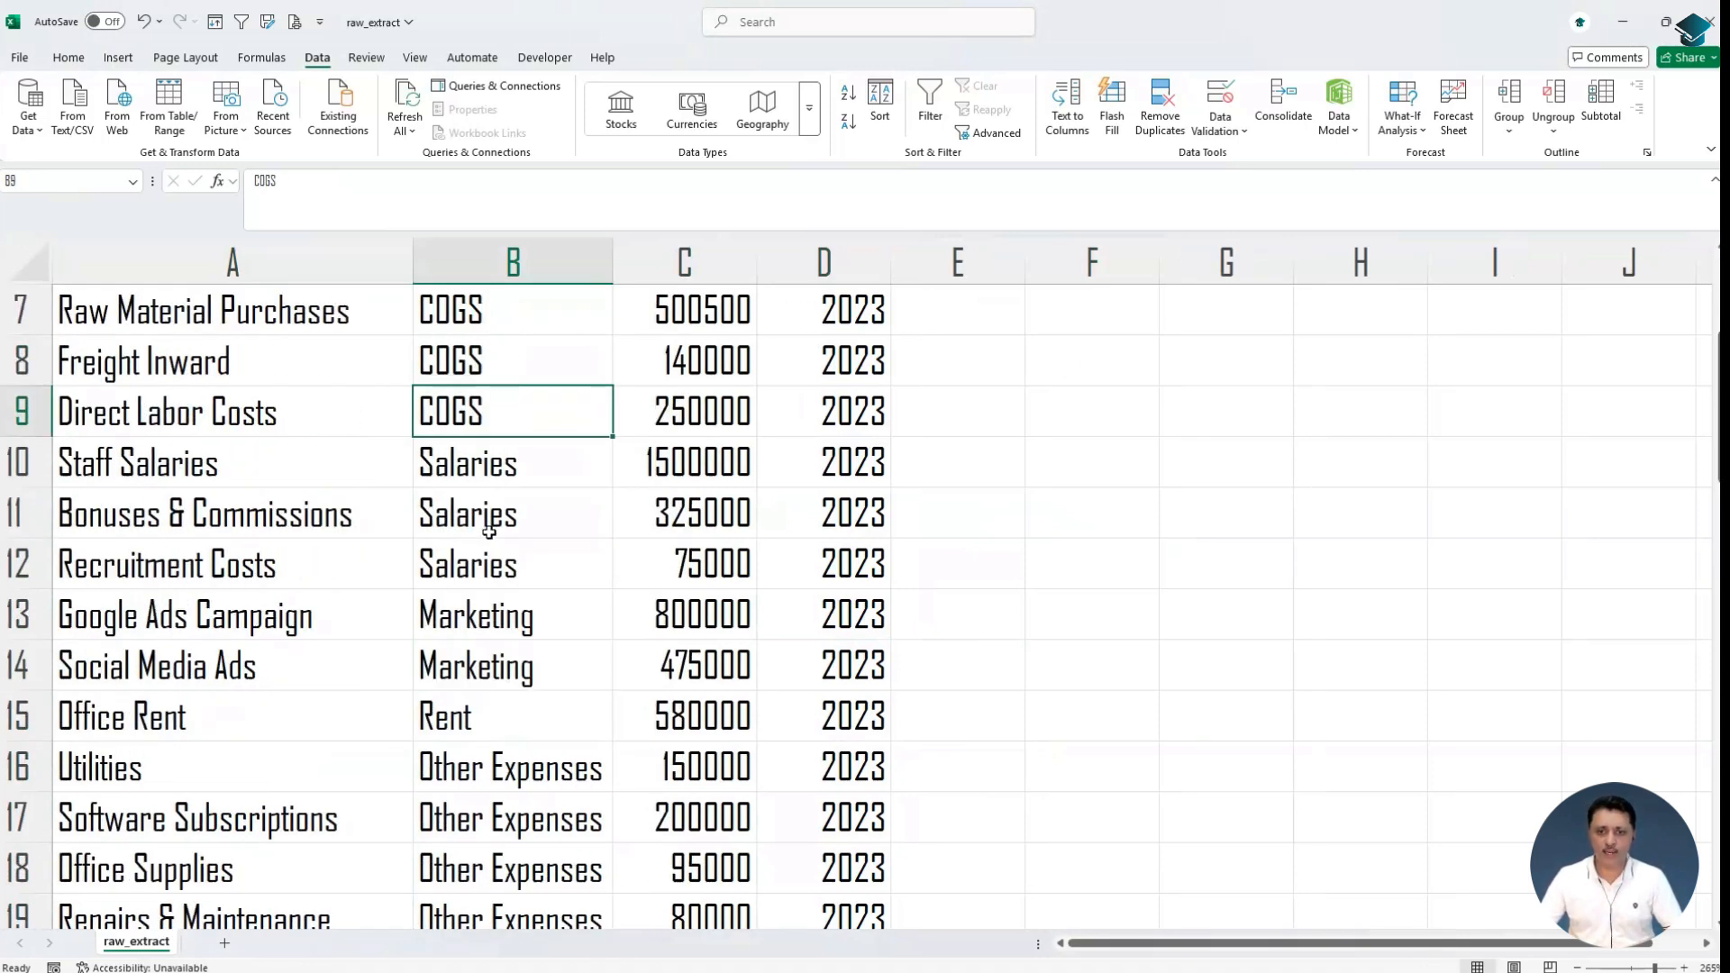
scroll(491, 522, down, 2)
scroll(490, 523, up, 1)
scroll(491, 522, down, 3)
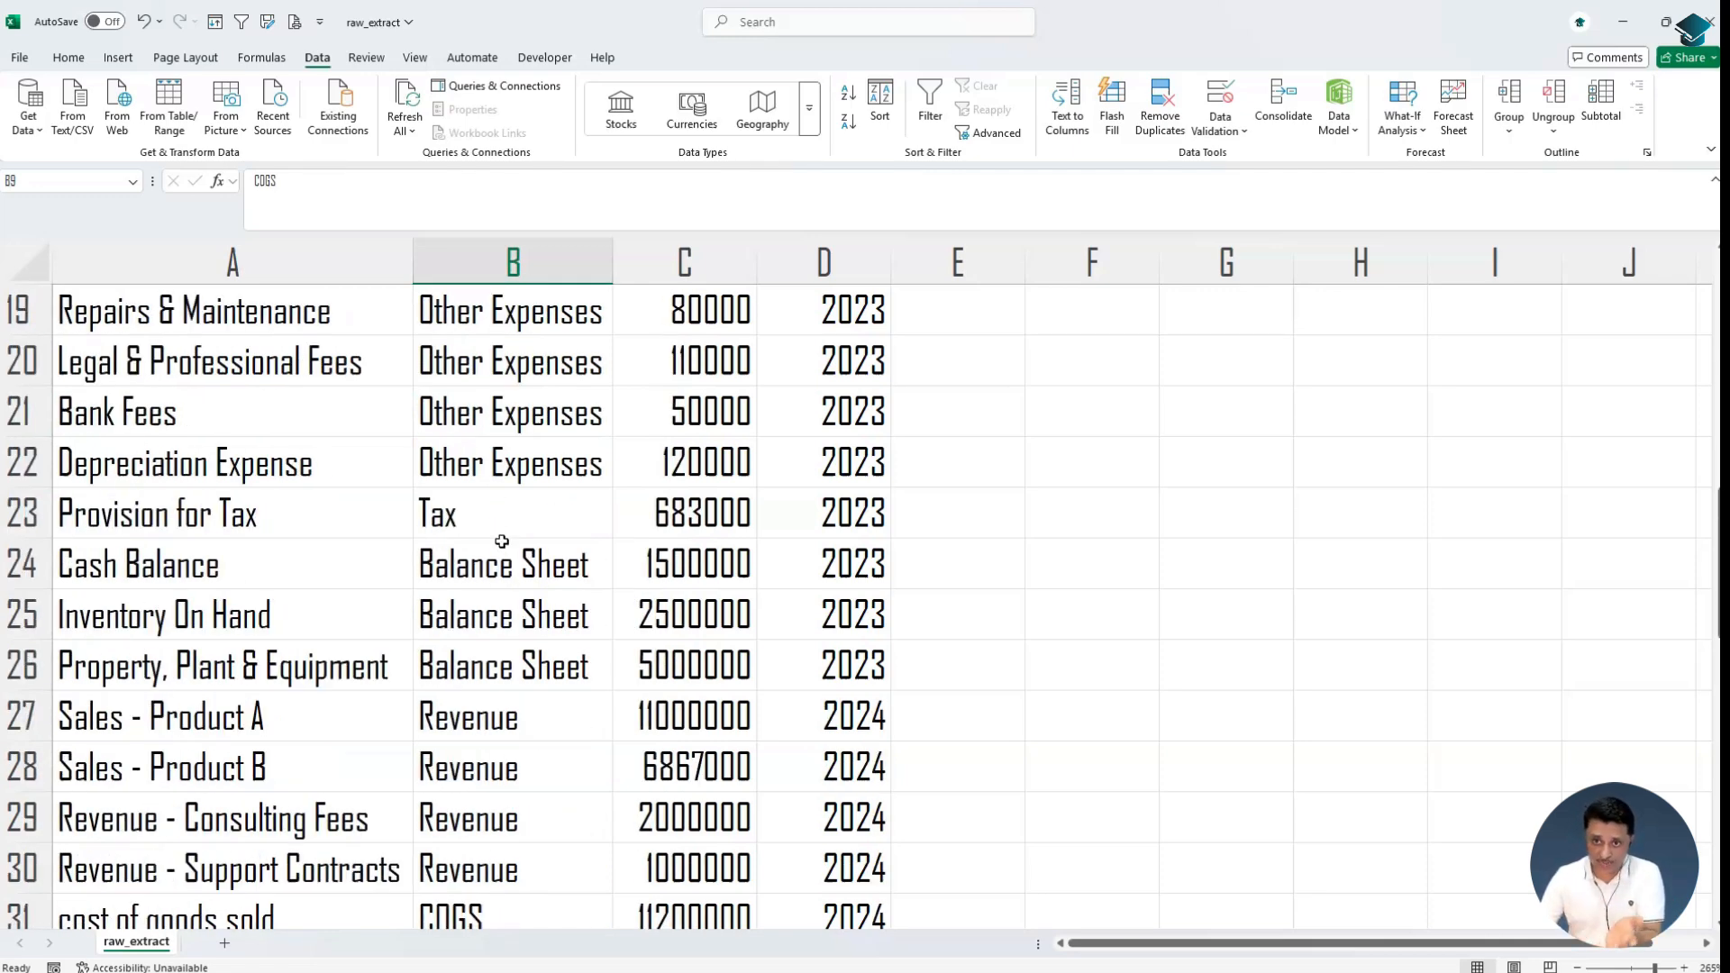
scroll(592, 497, up, 3)
scroll(647, 393, up, 3)
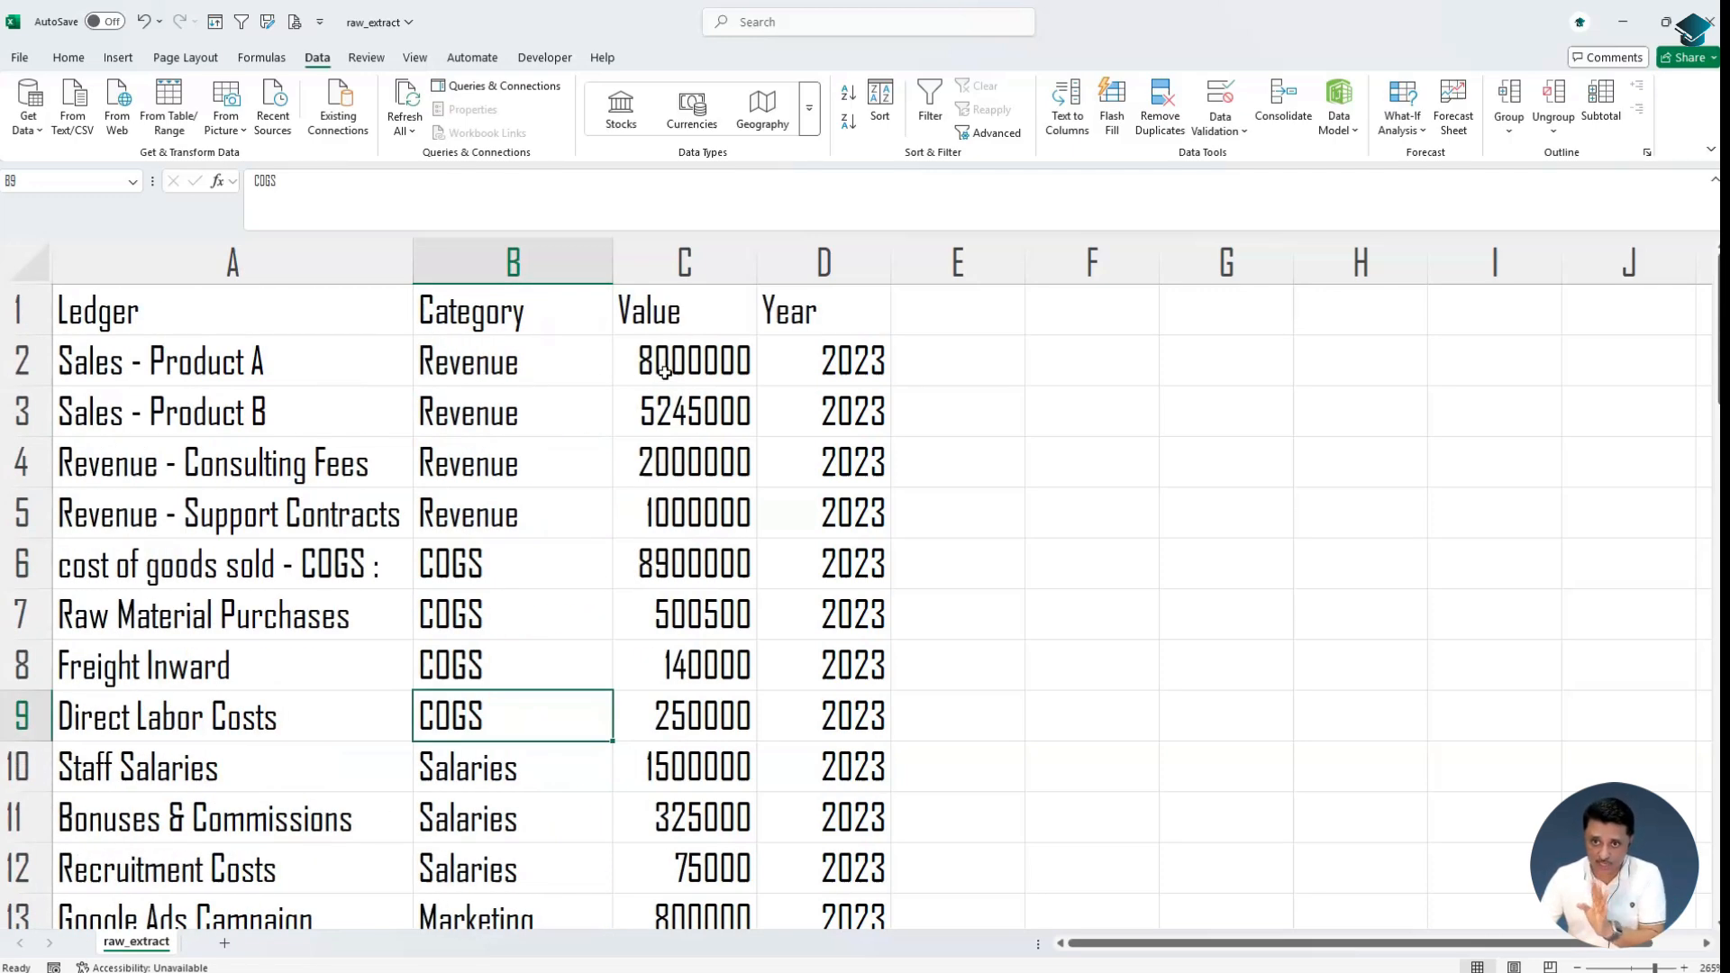
key(Up)
key(Up)
key(Up)
key(Up)
key(Up)
key(Up)
key(Up)
key(Right)
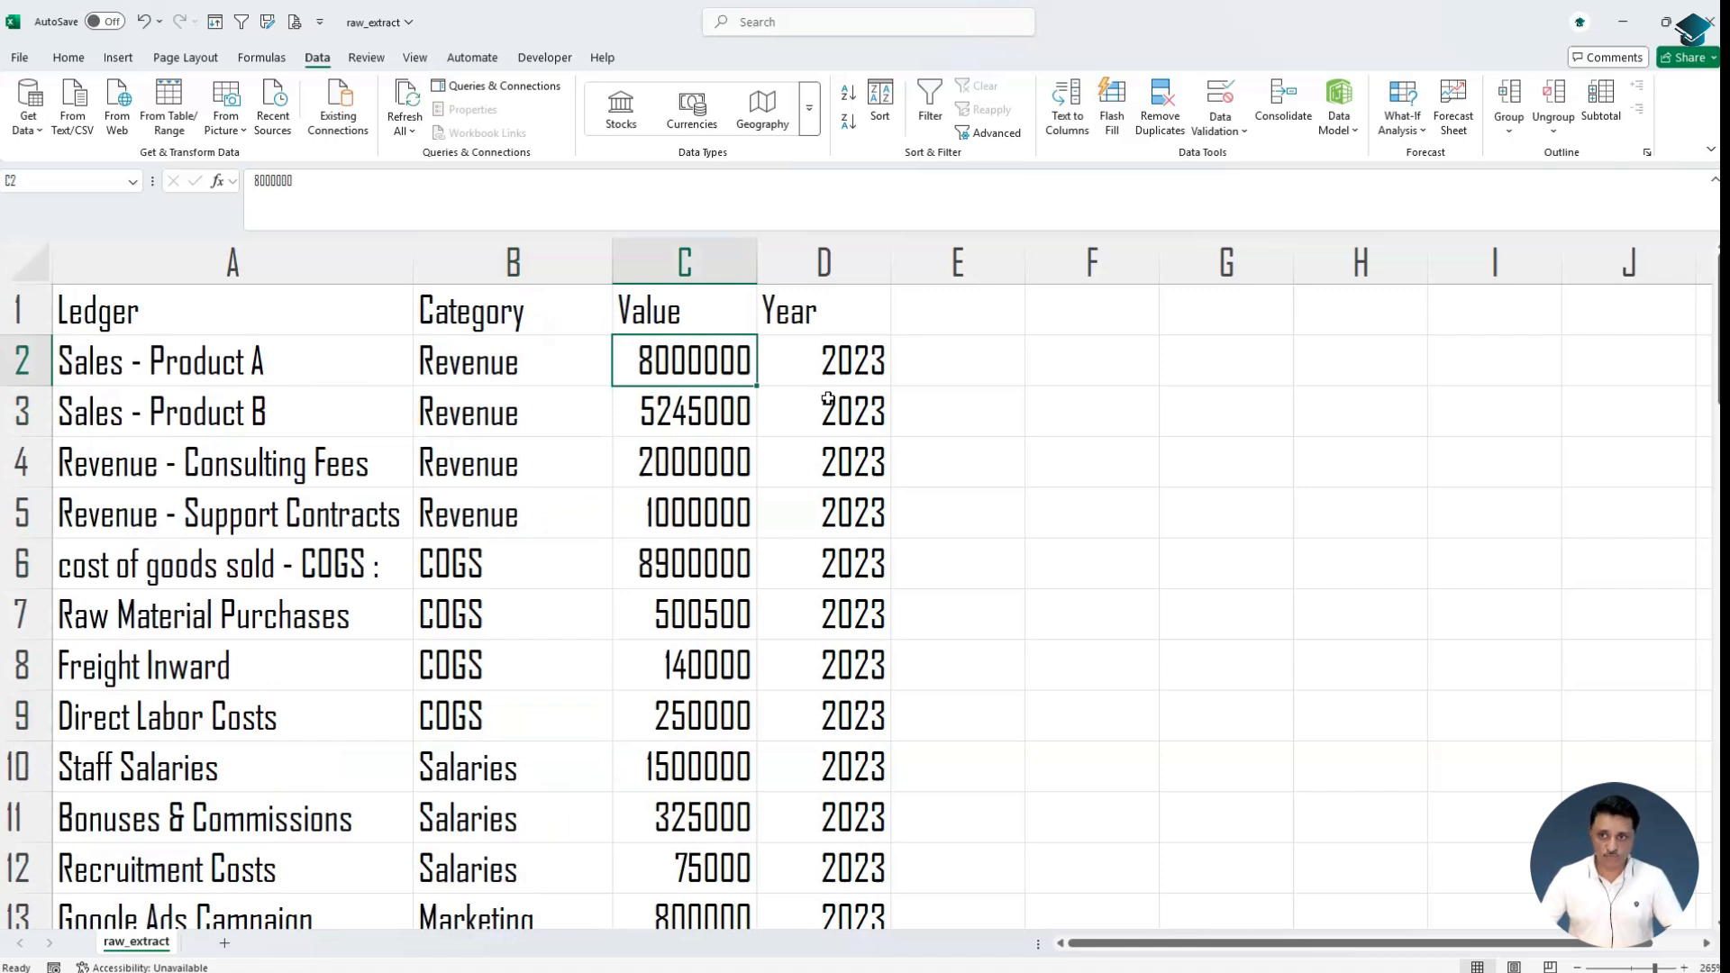
List the distinct categories from F2 downward with the formula =UNIQUE(B2:B51)
click(1069, 377)
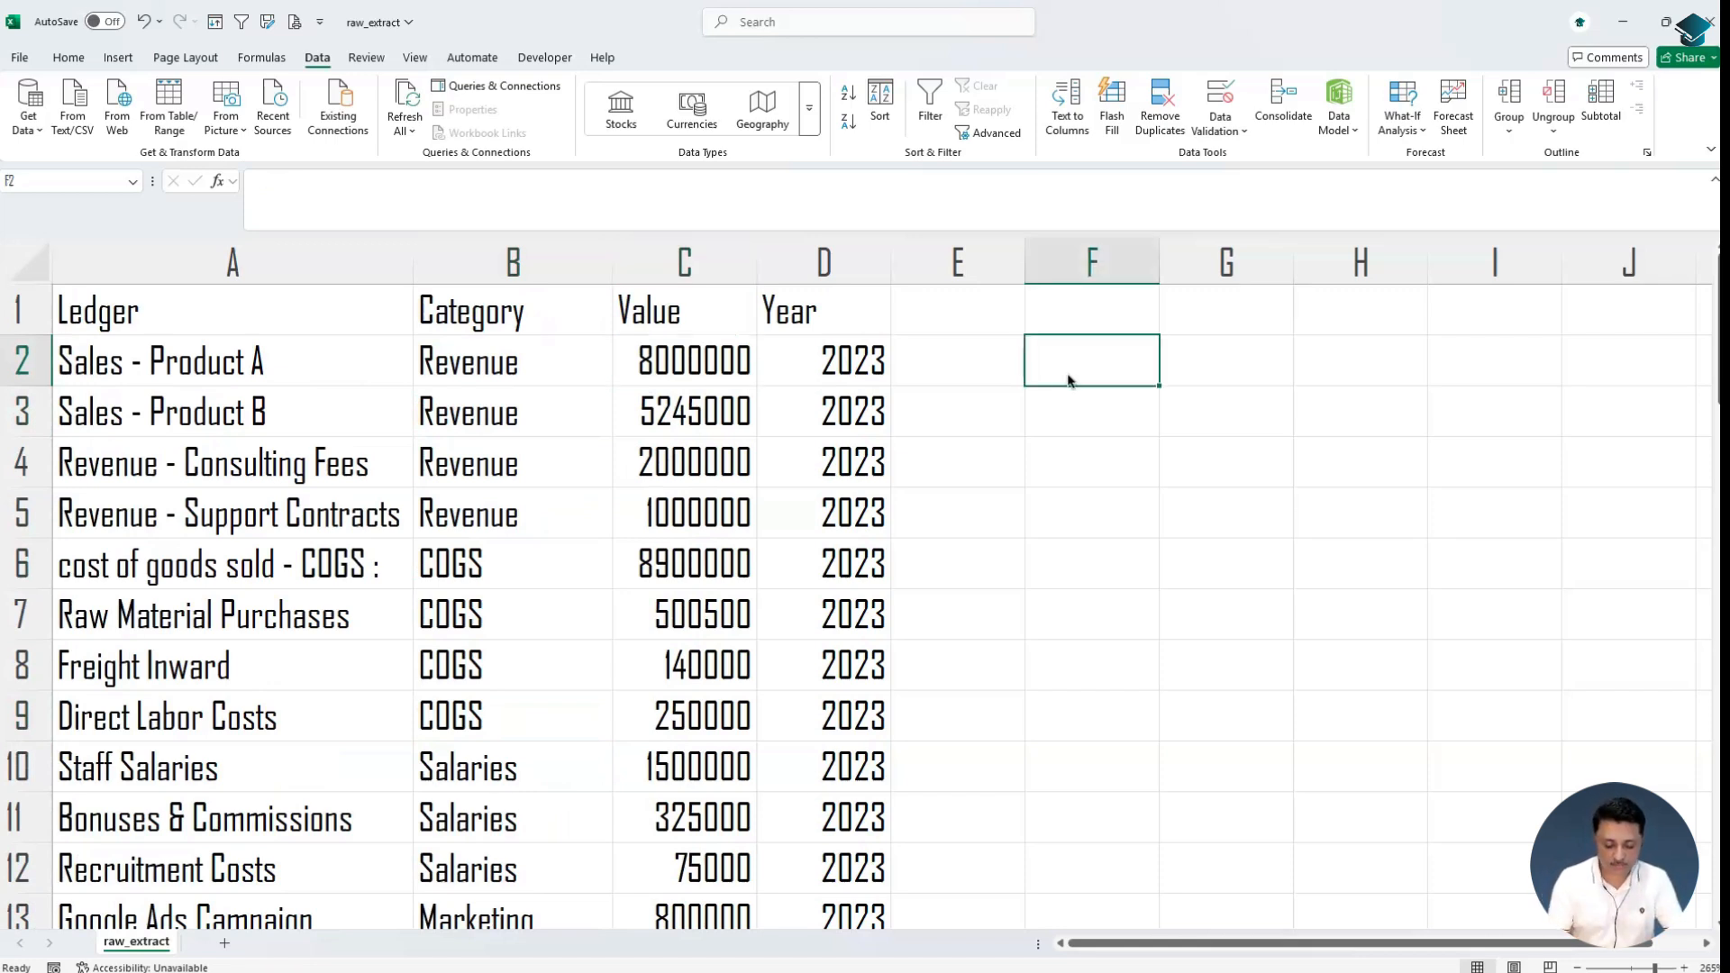
text(=uniqu)
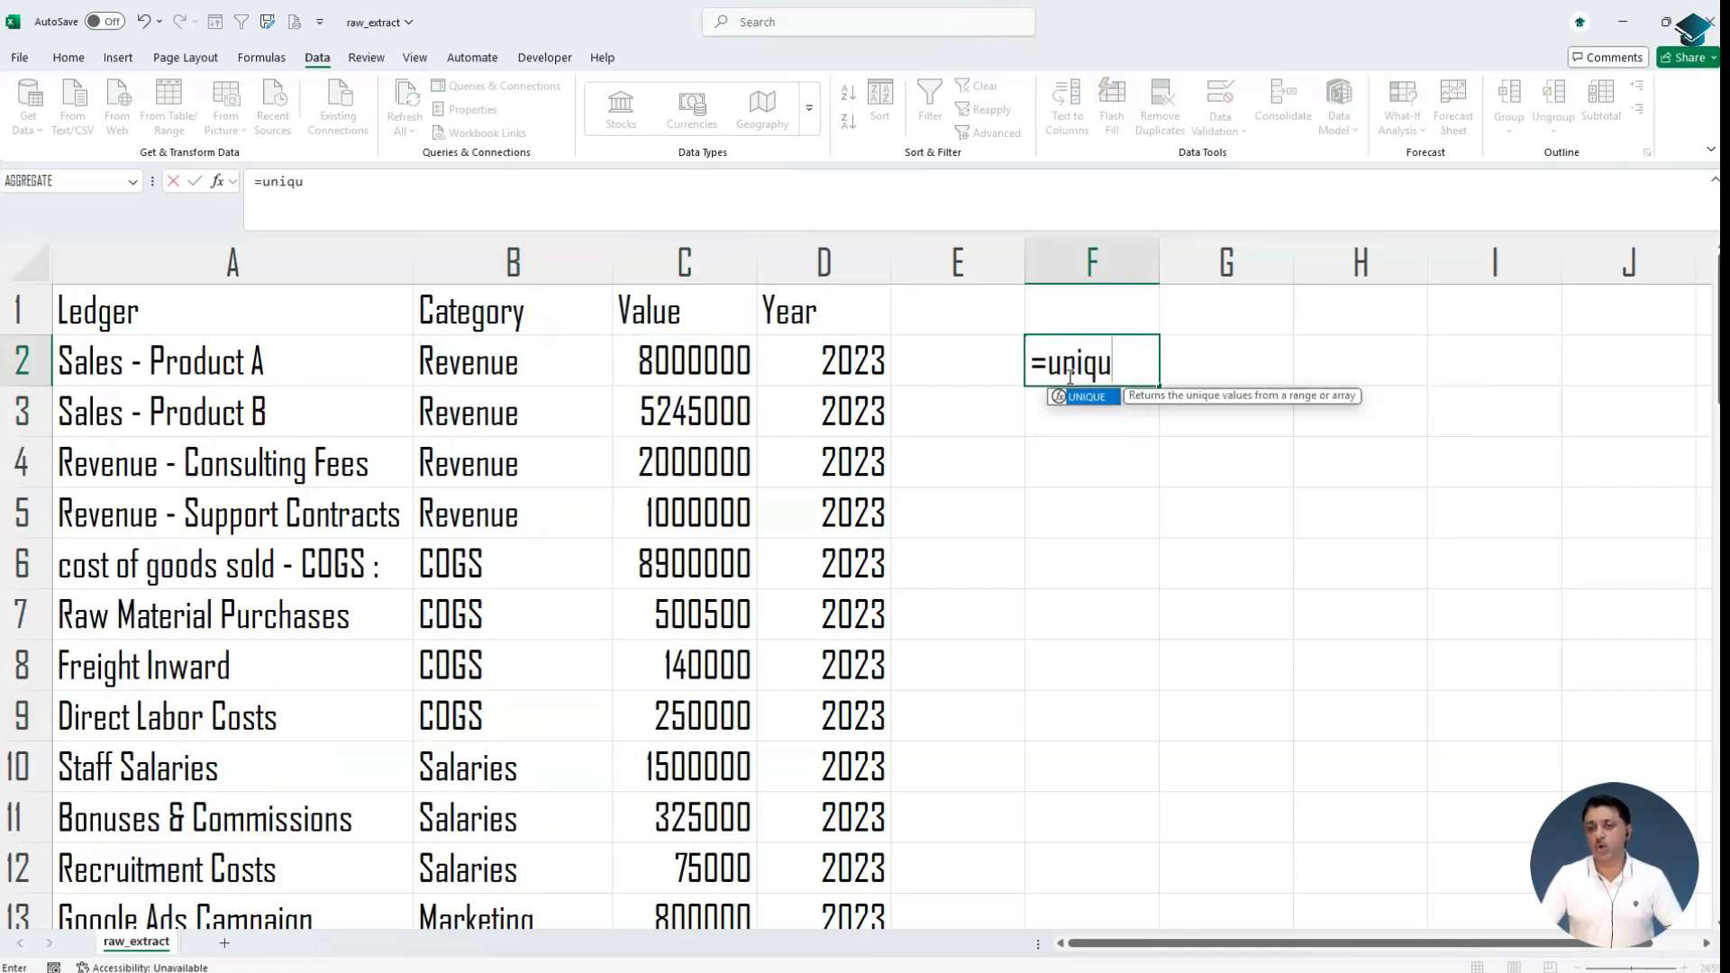
key(Tab)
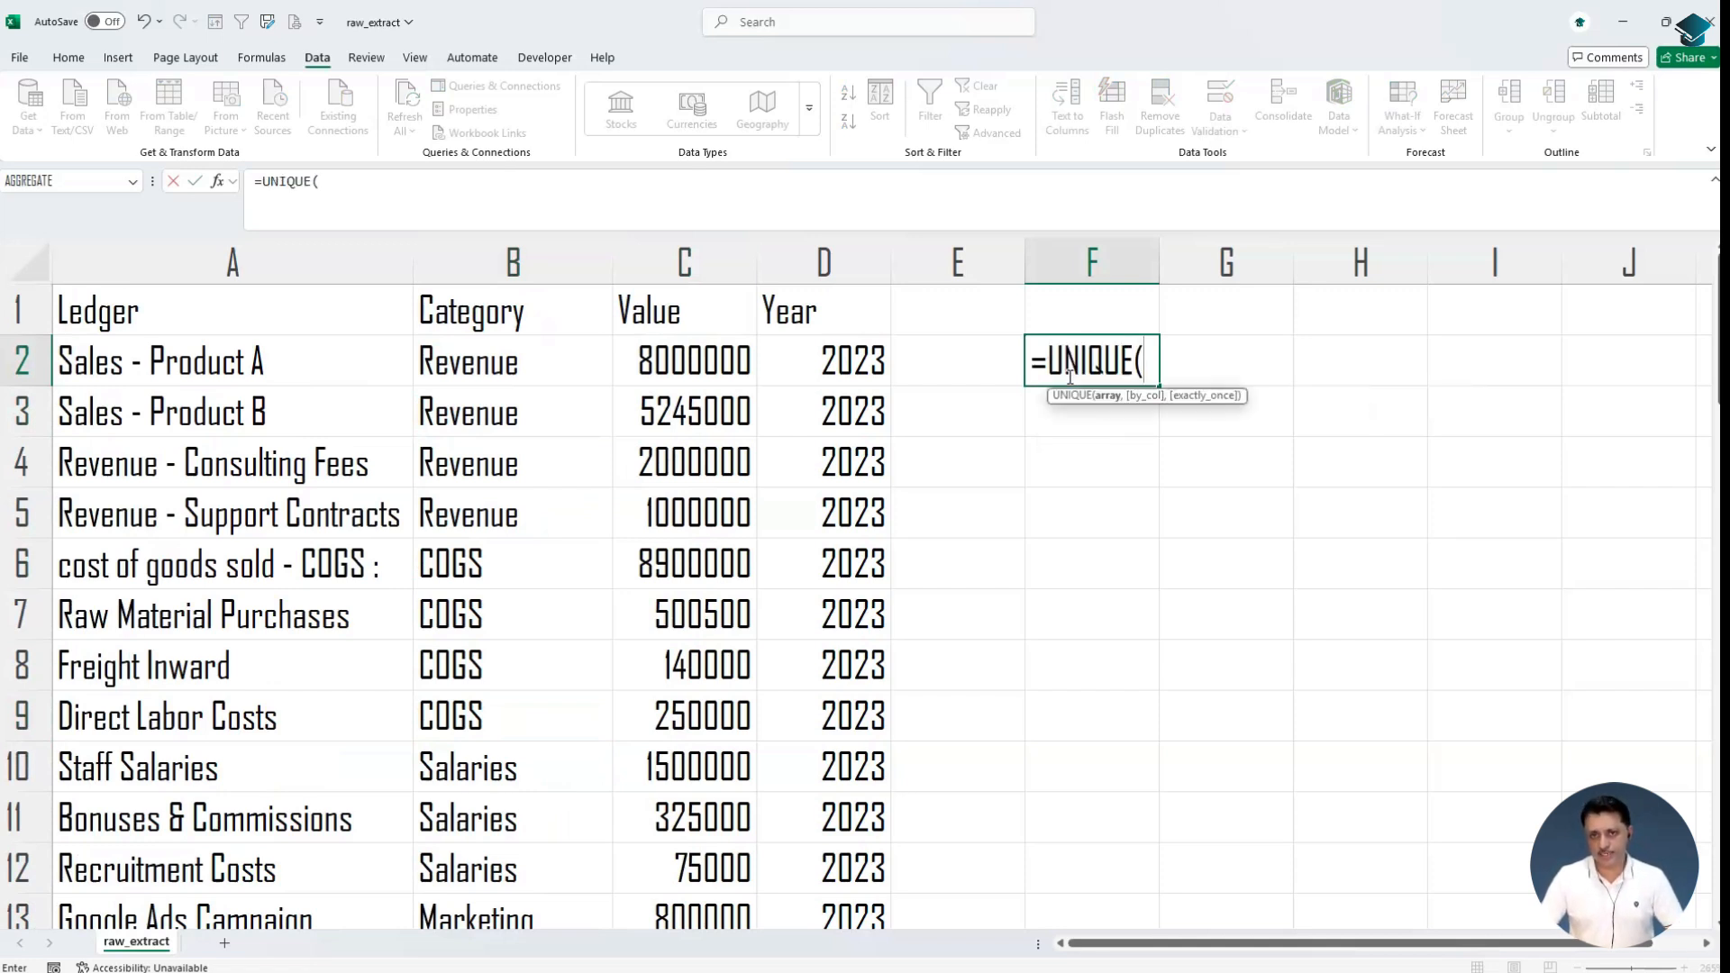
key(Left)
key(Left)
key(Left)
key(Left)
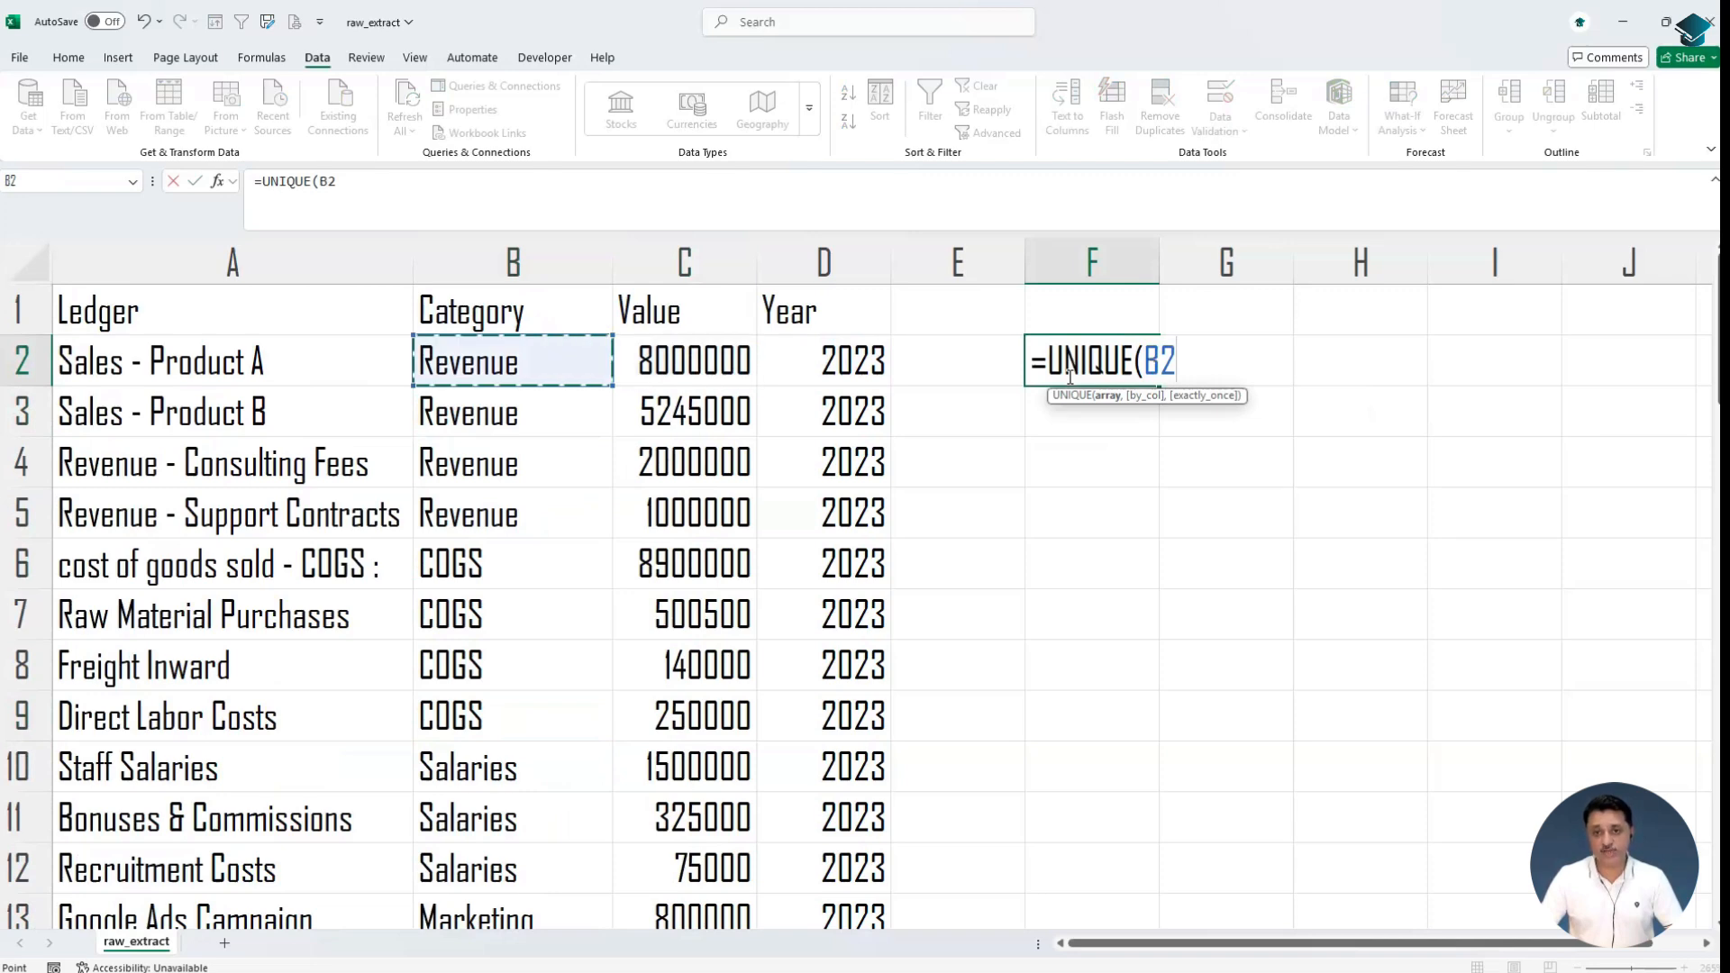
key(ctrl+shift+Down)
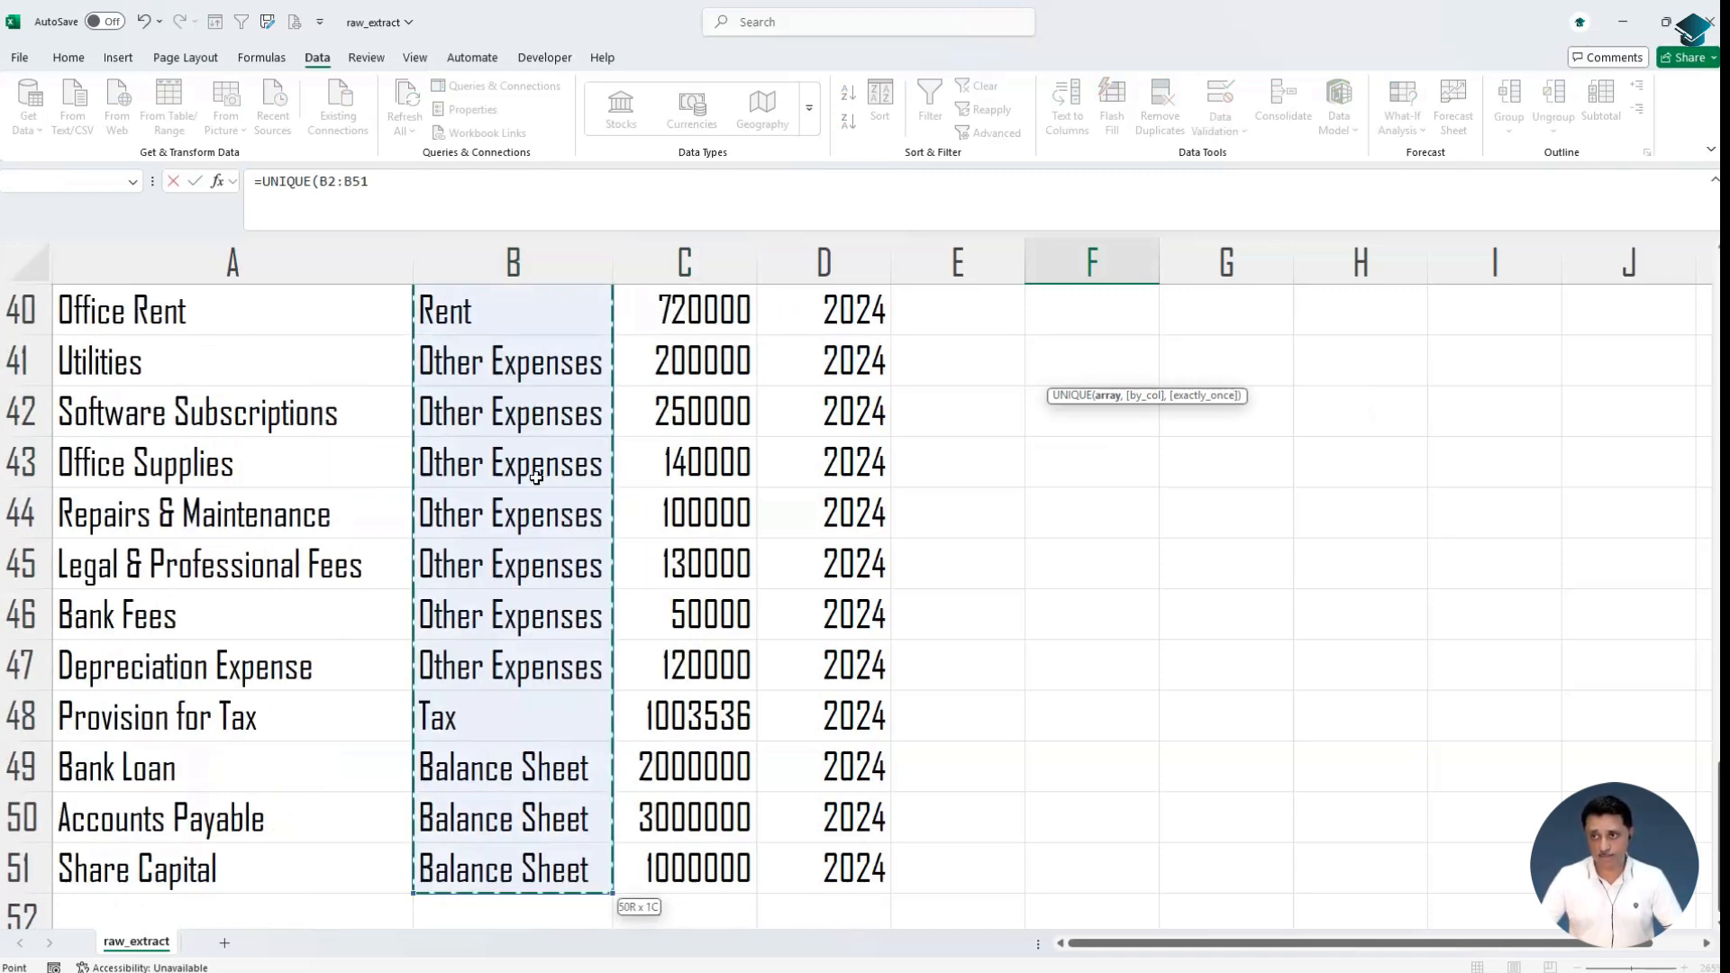
scroll(536, 478, up, 13)
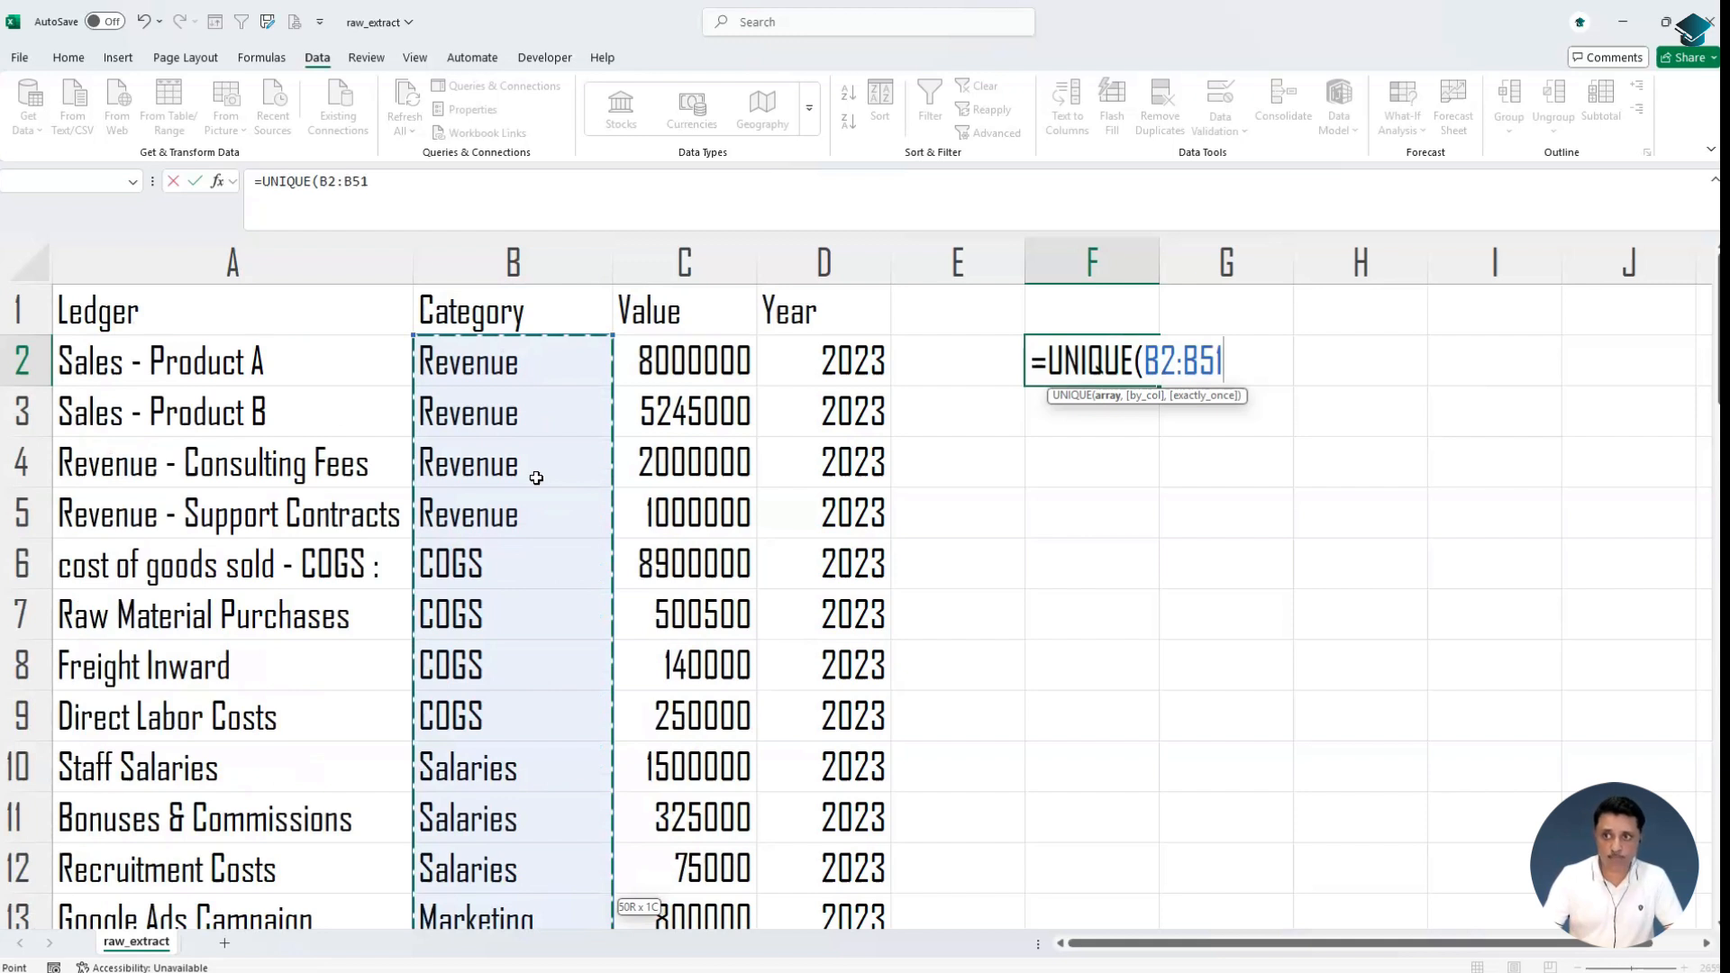
text())
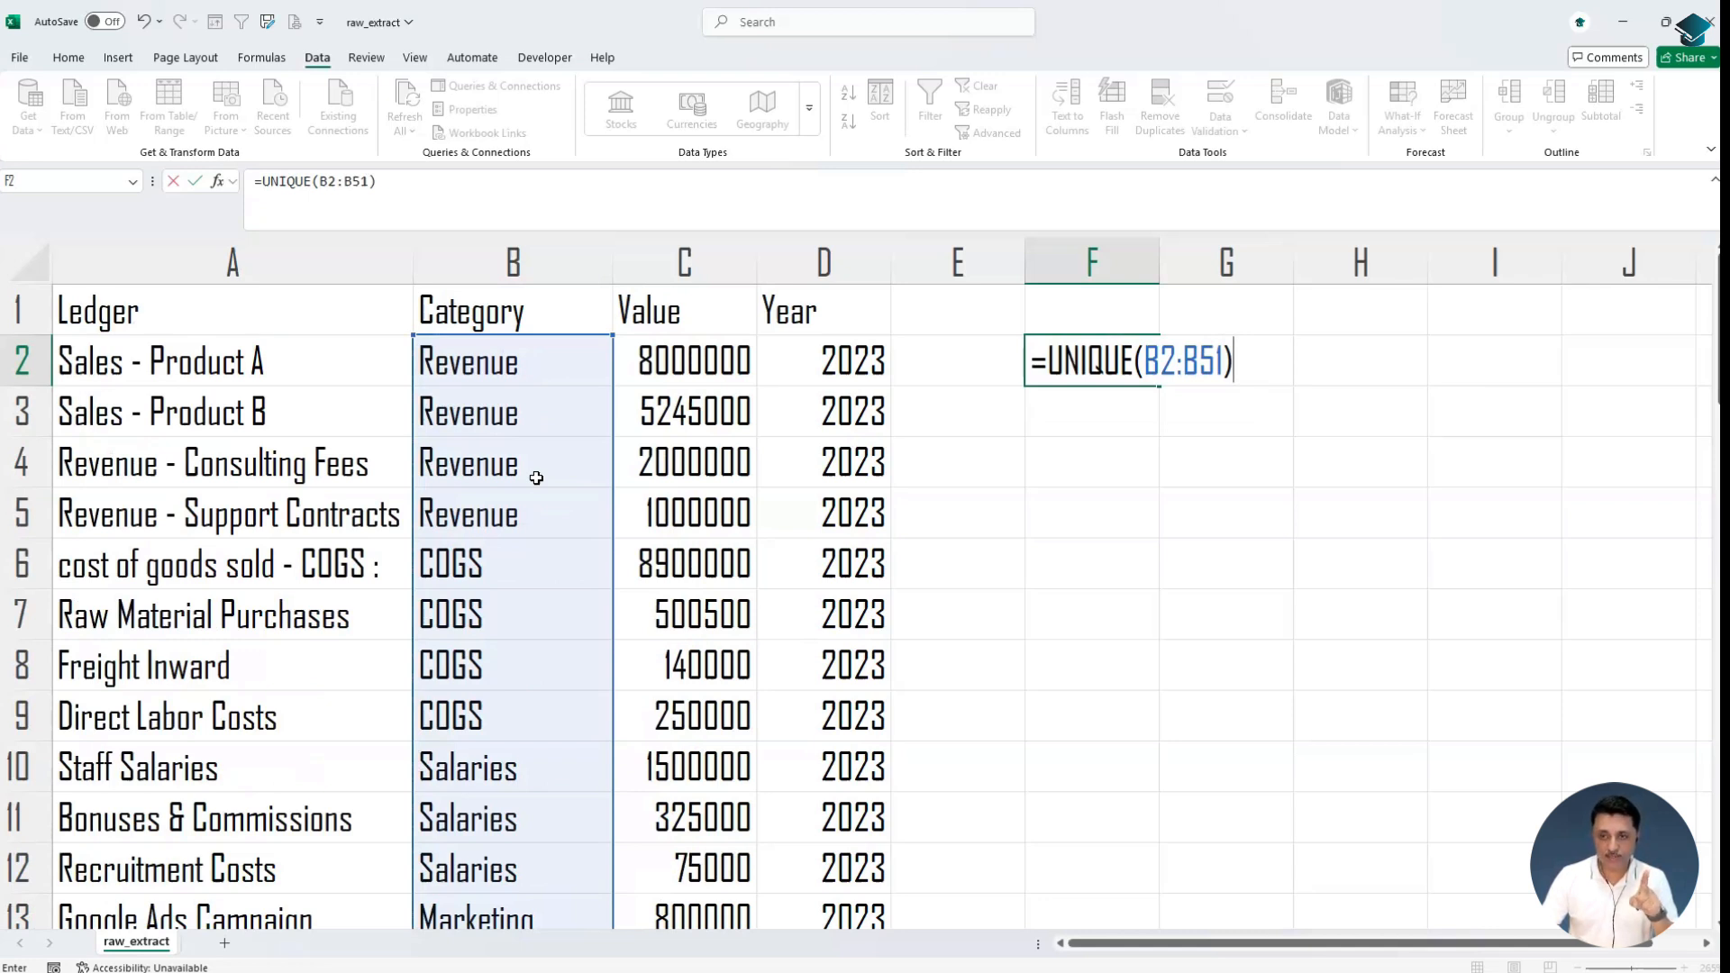
key(Tab)
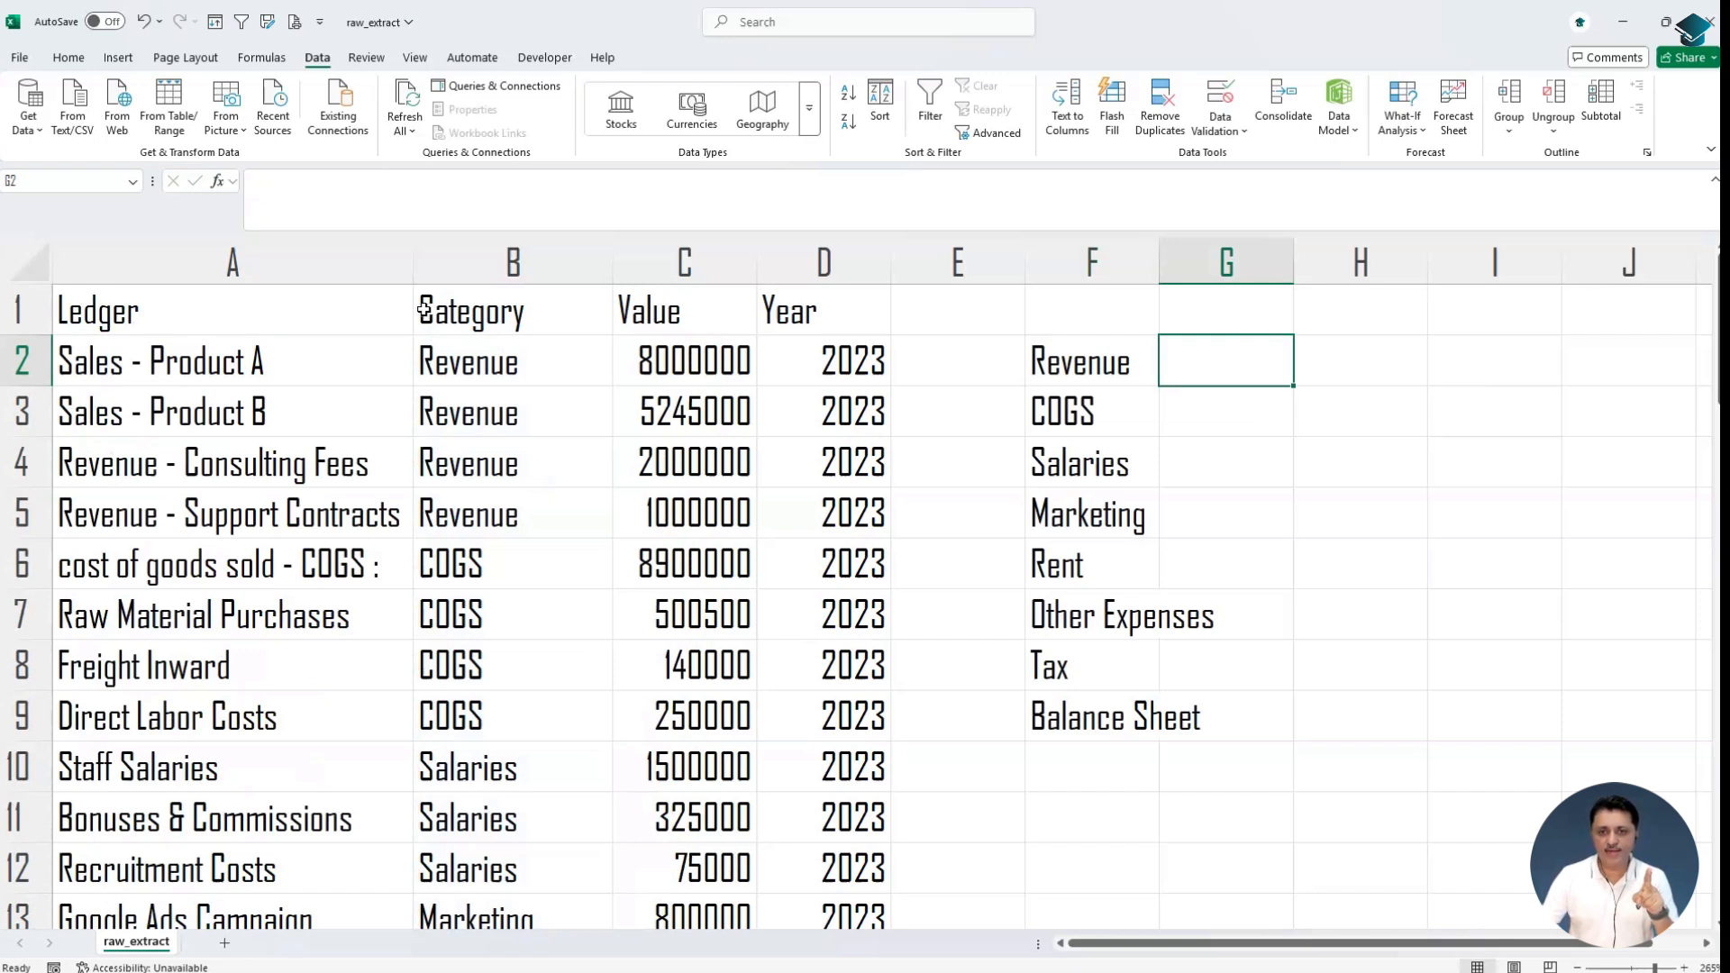
Compare the repeated Category entries with the unique list in column F and inspect the formula behind its cells
drag(469, 361, 491, 513)
click(1114, 363)
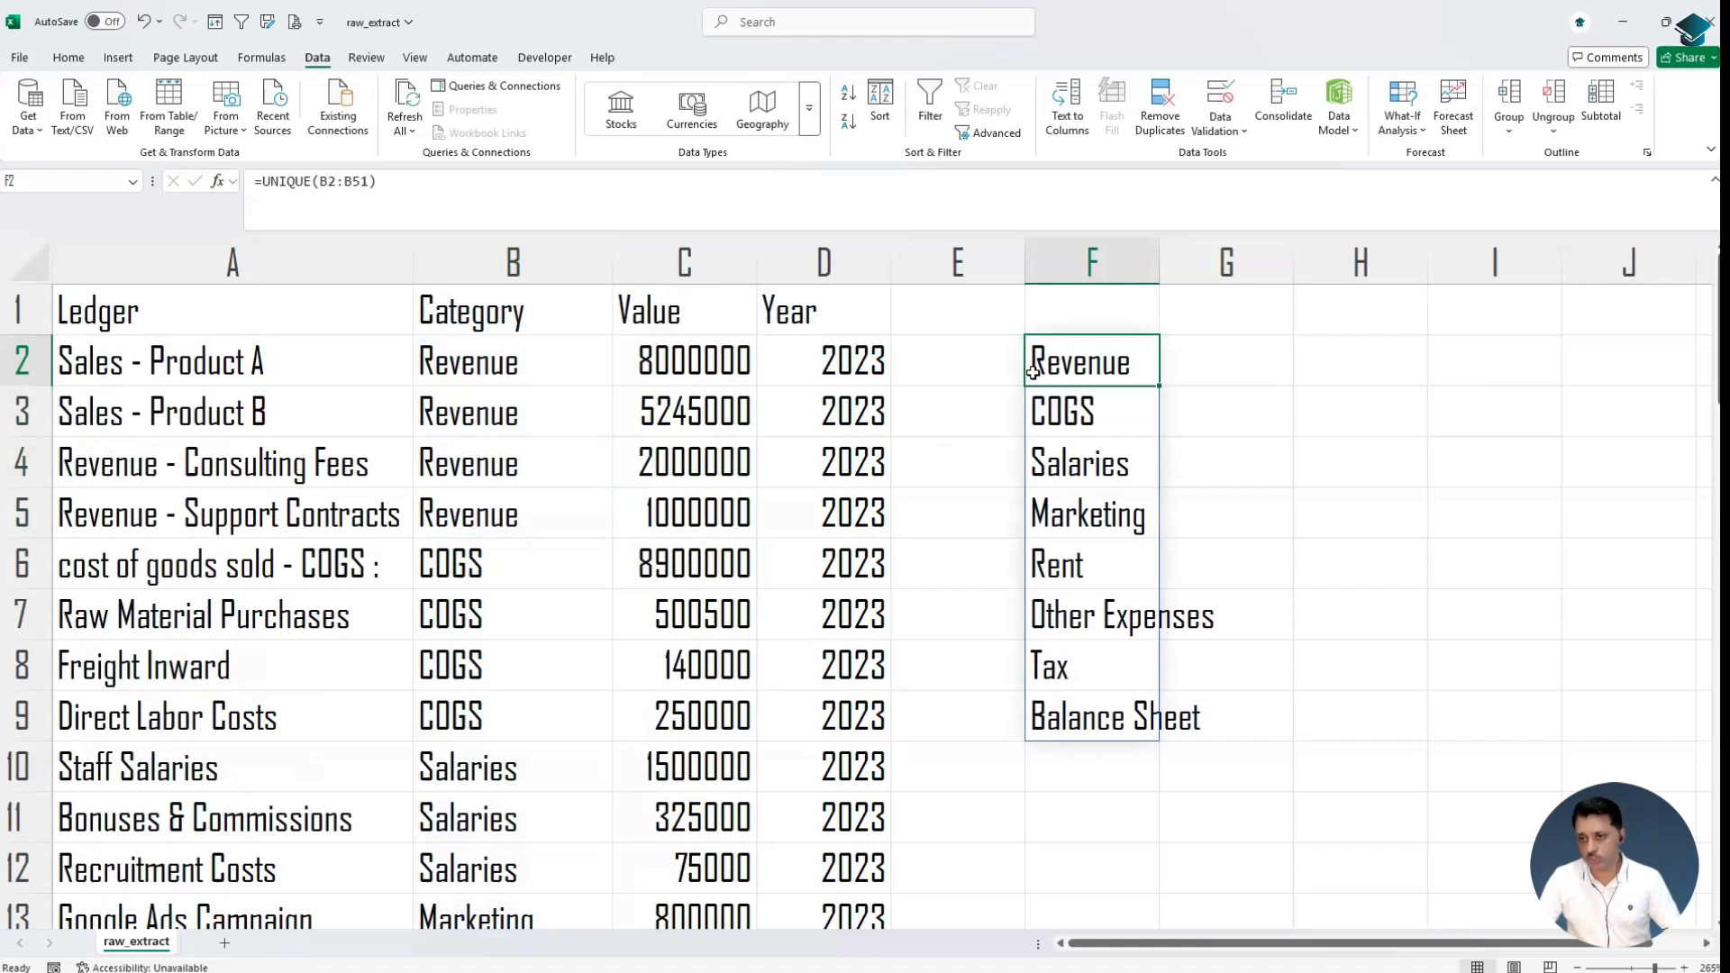
key(Down)
key(Down)
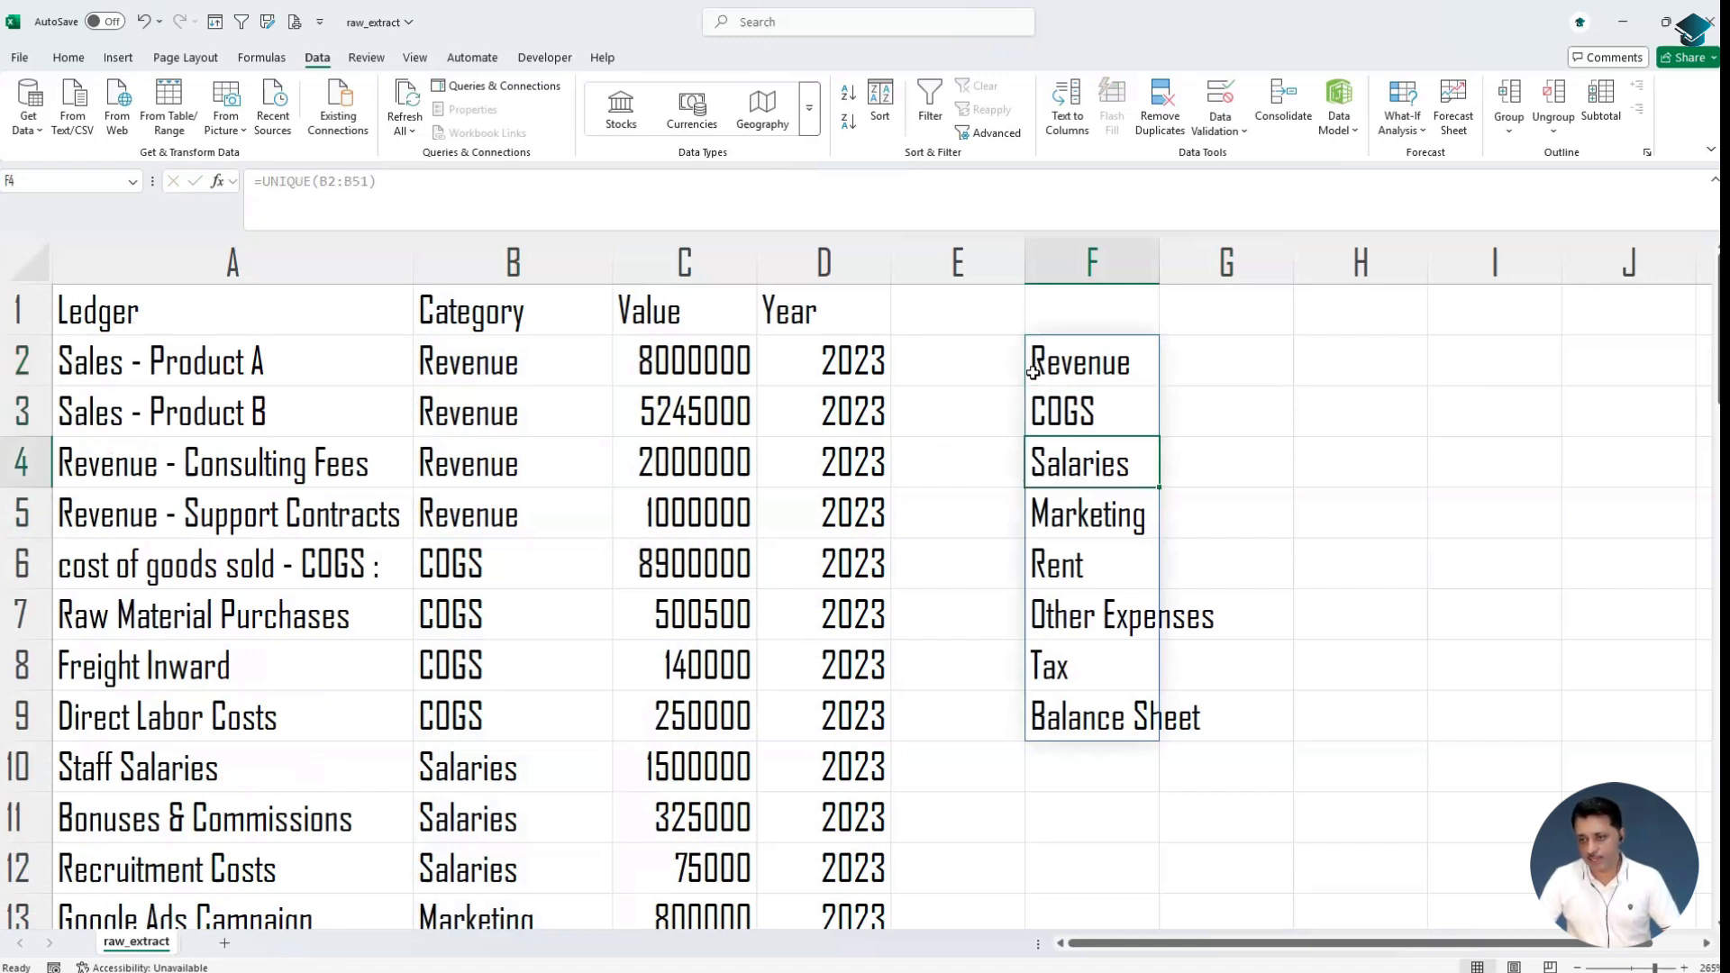
key(Down)
key(Down)
key(Down)
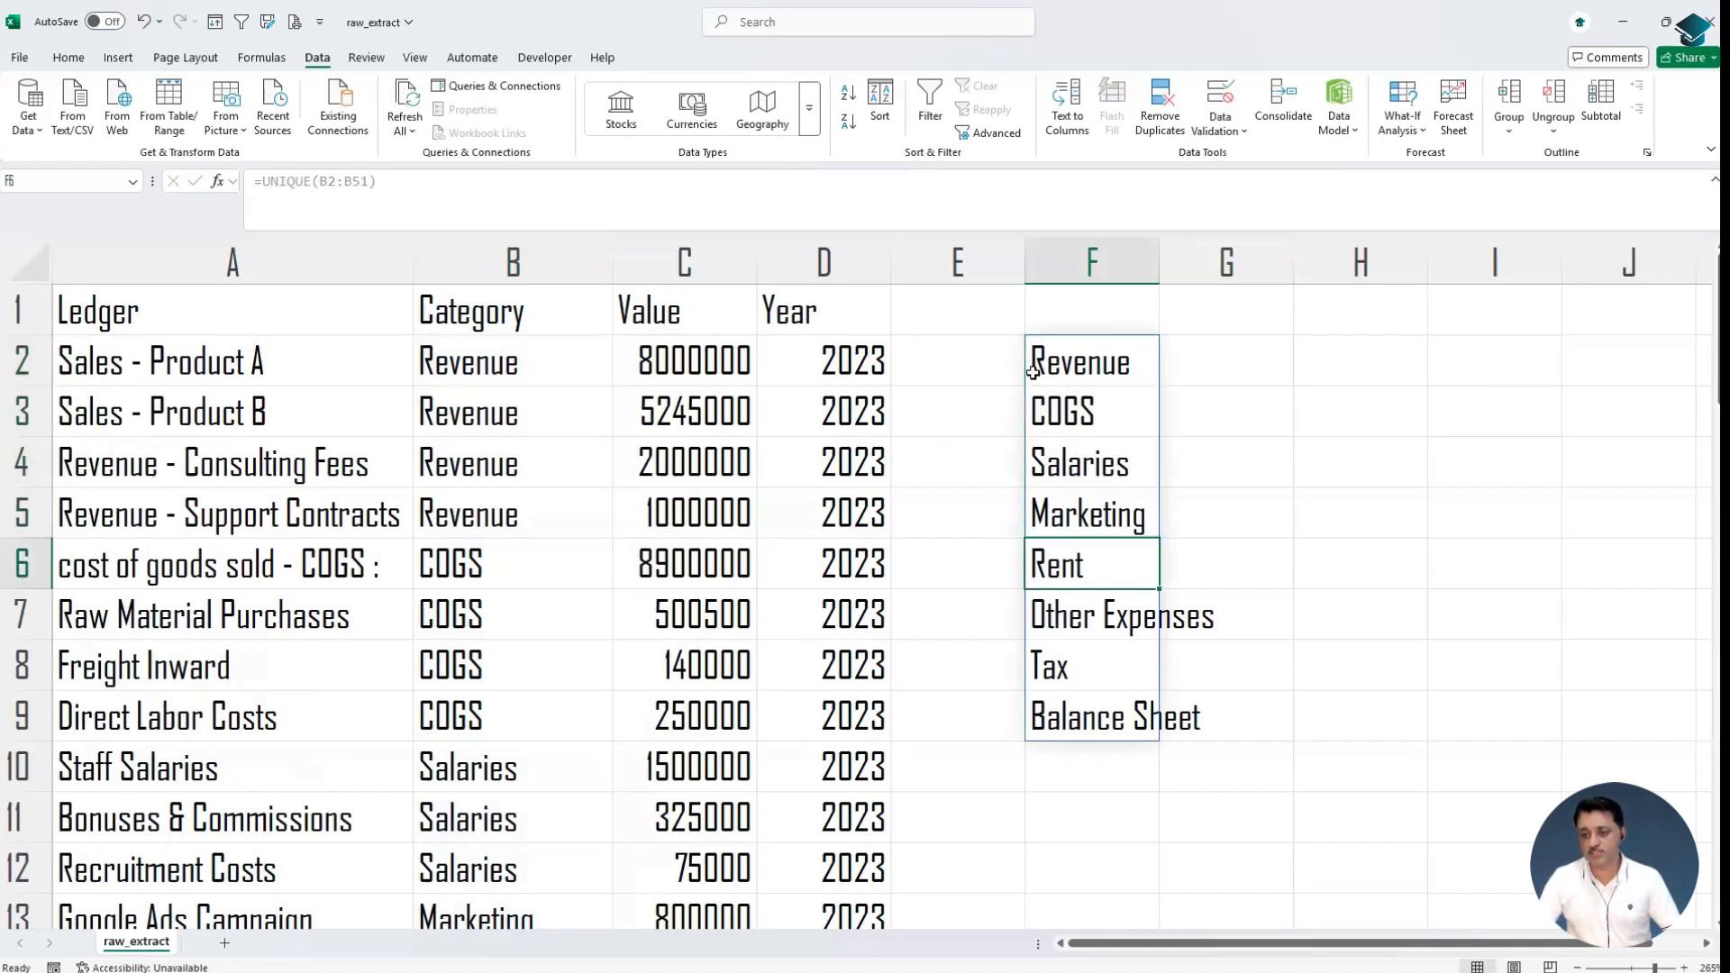
Try to delete the Balance Sheet entry in F9 from the formula-generated category list
key(Down)
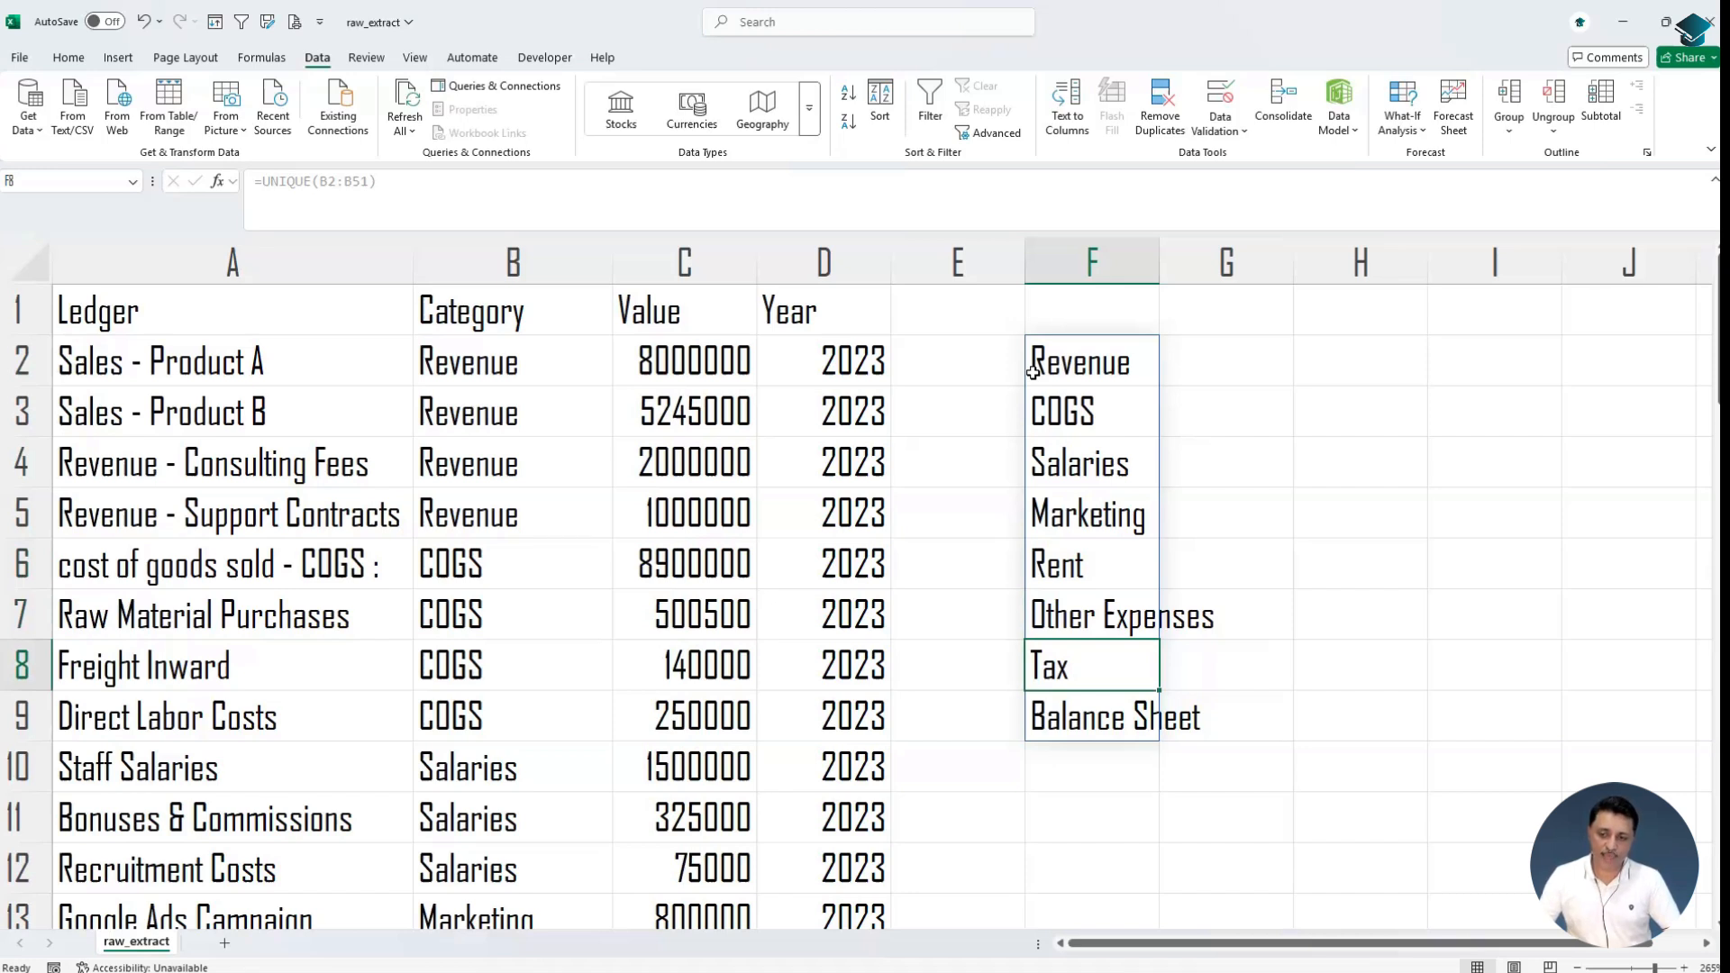
key(Down)
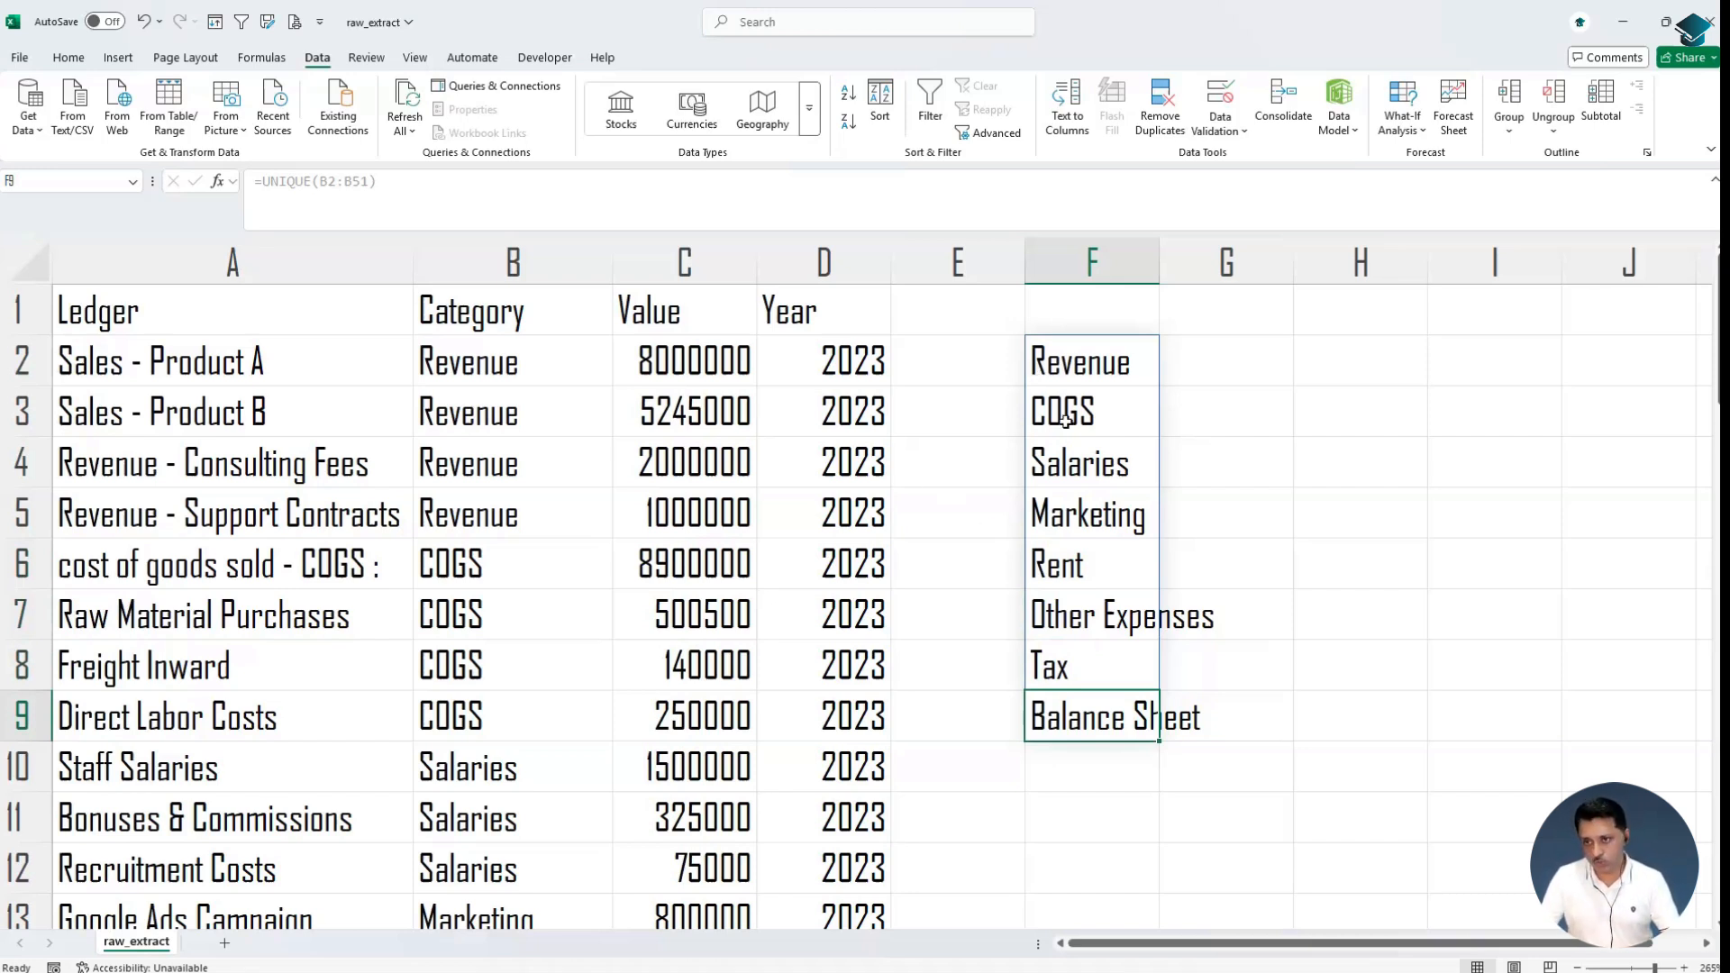
key(Delete)
Convert the UNIQUE formula list in F2:F9 to static values by pasting it over itself with Paste Special
click(1069, 350)
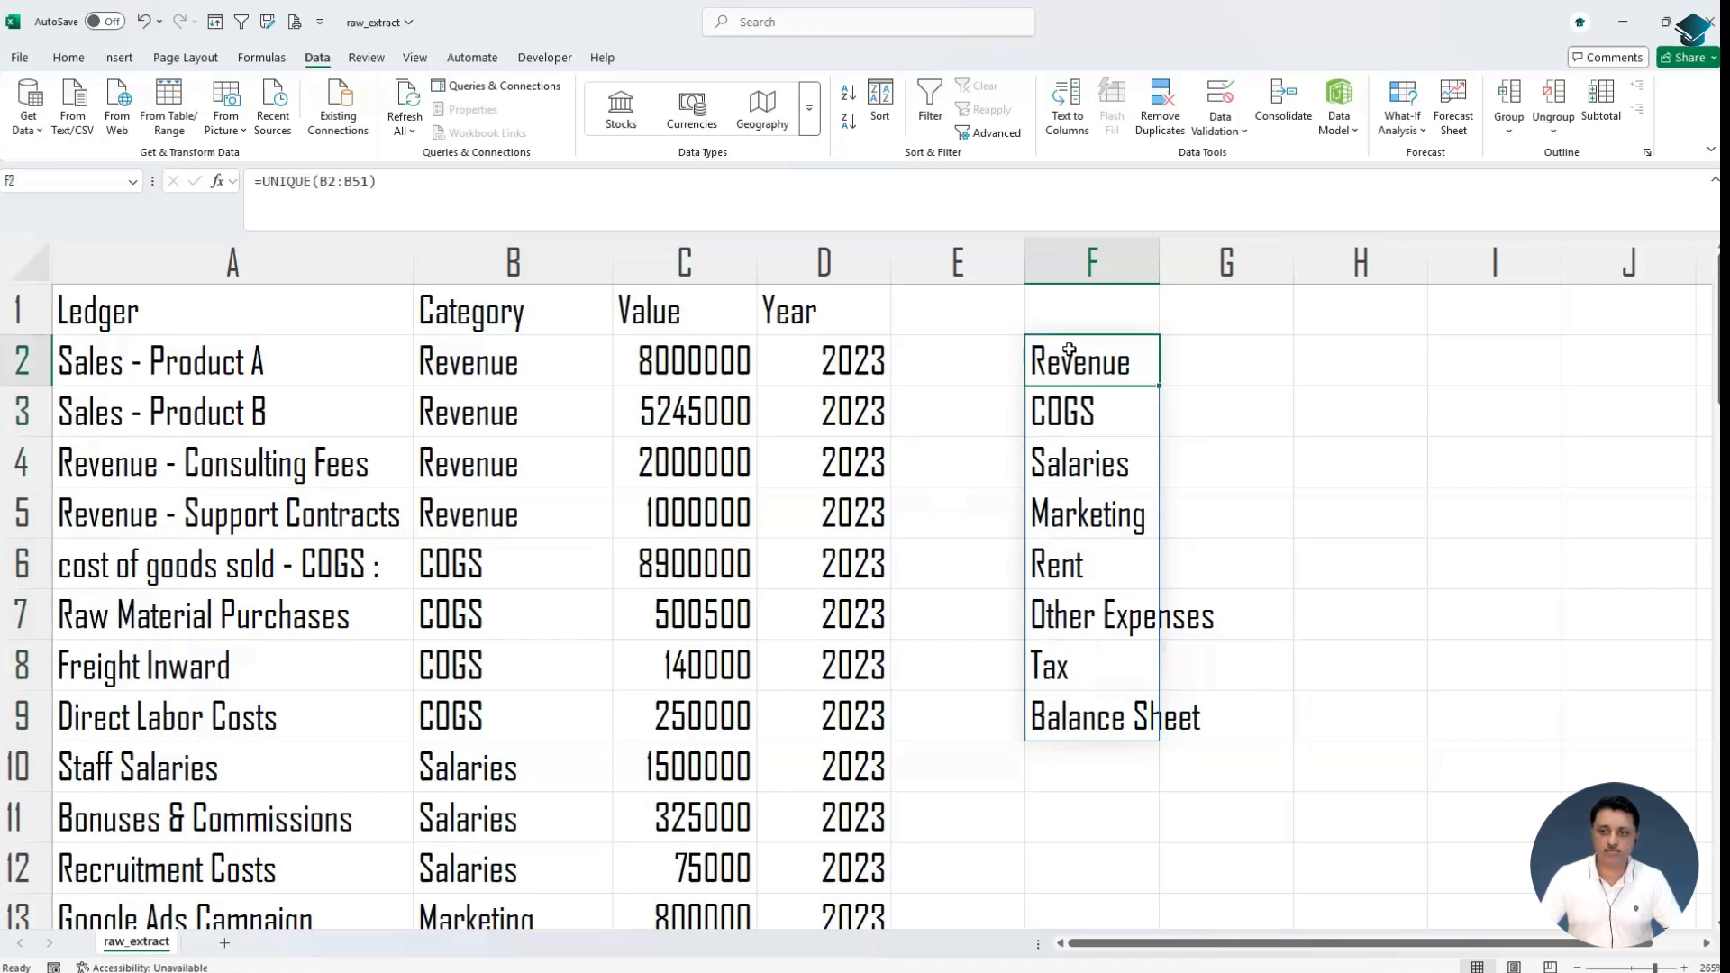
key(ctrl+shift+Down)
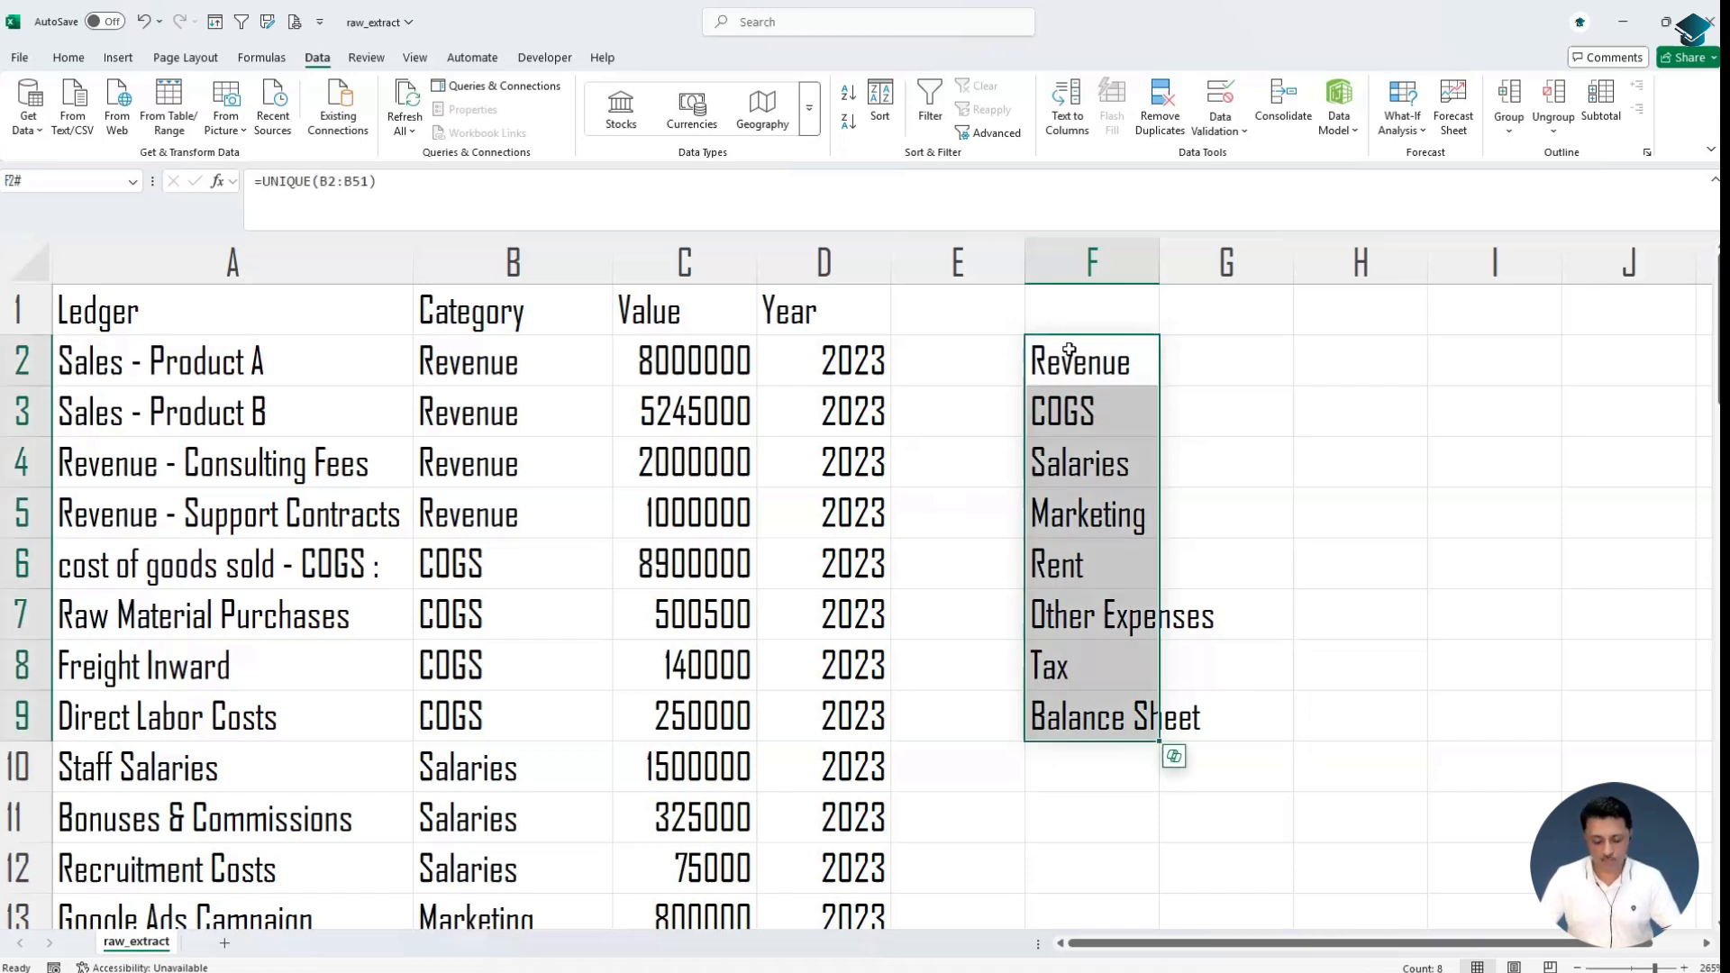
key(ctrl+c)
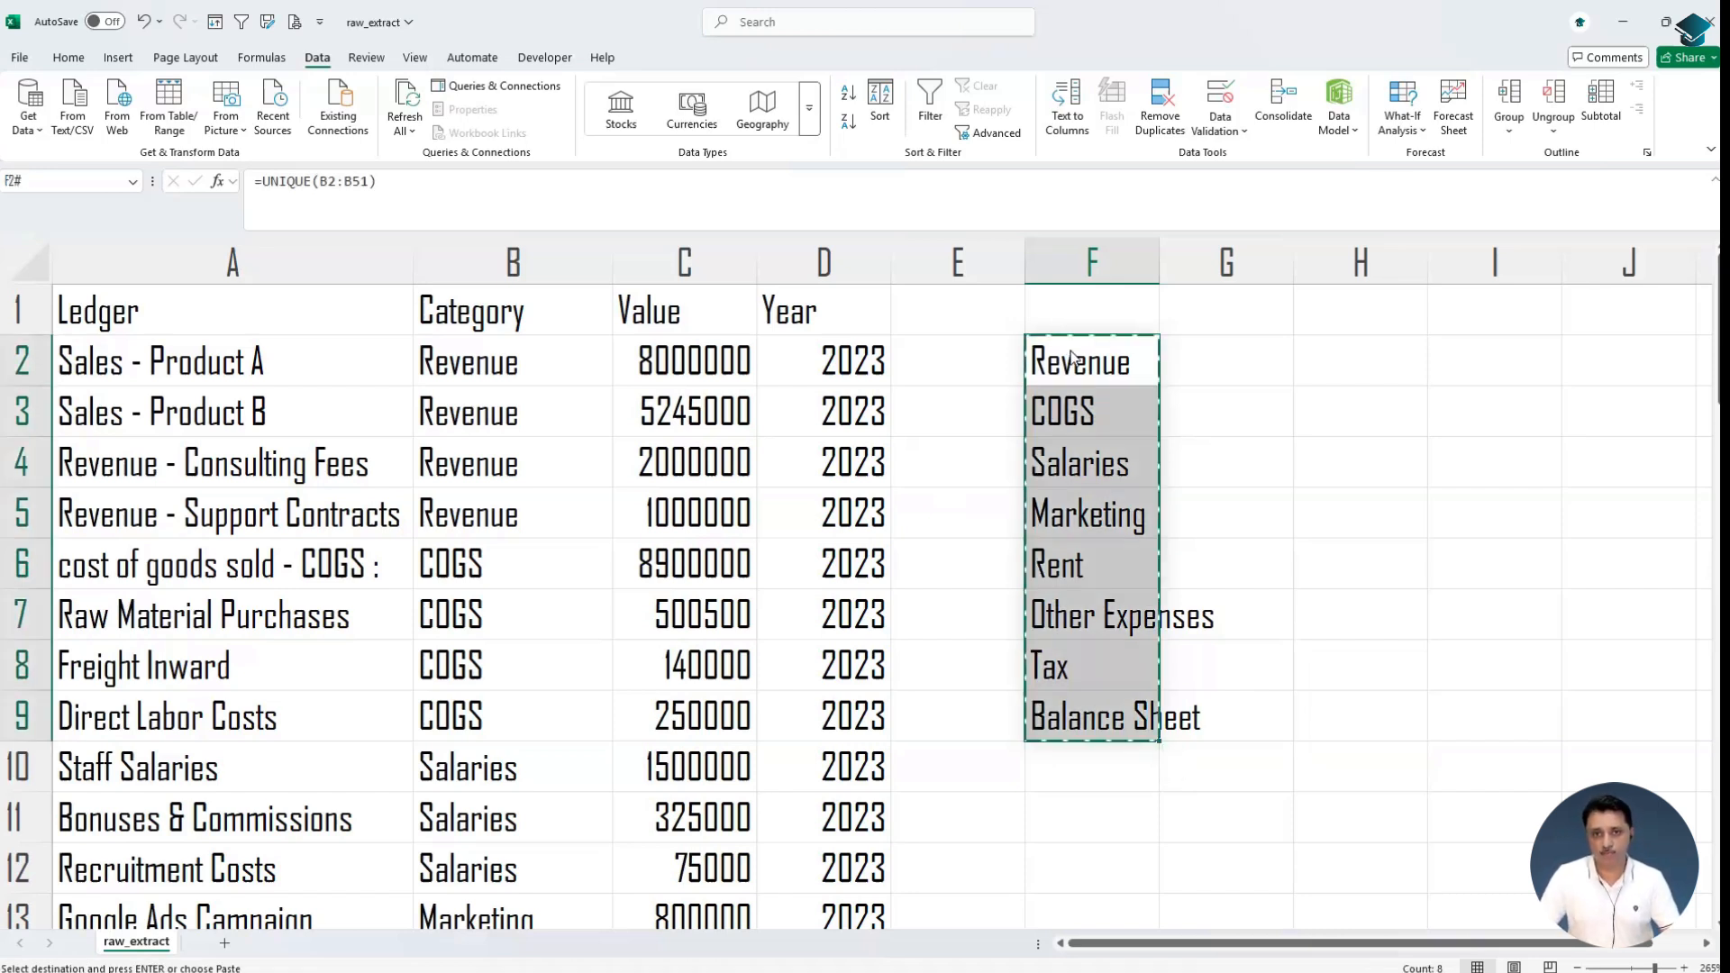
key(ctrl+alt+v)
key(f)
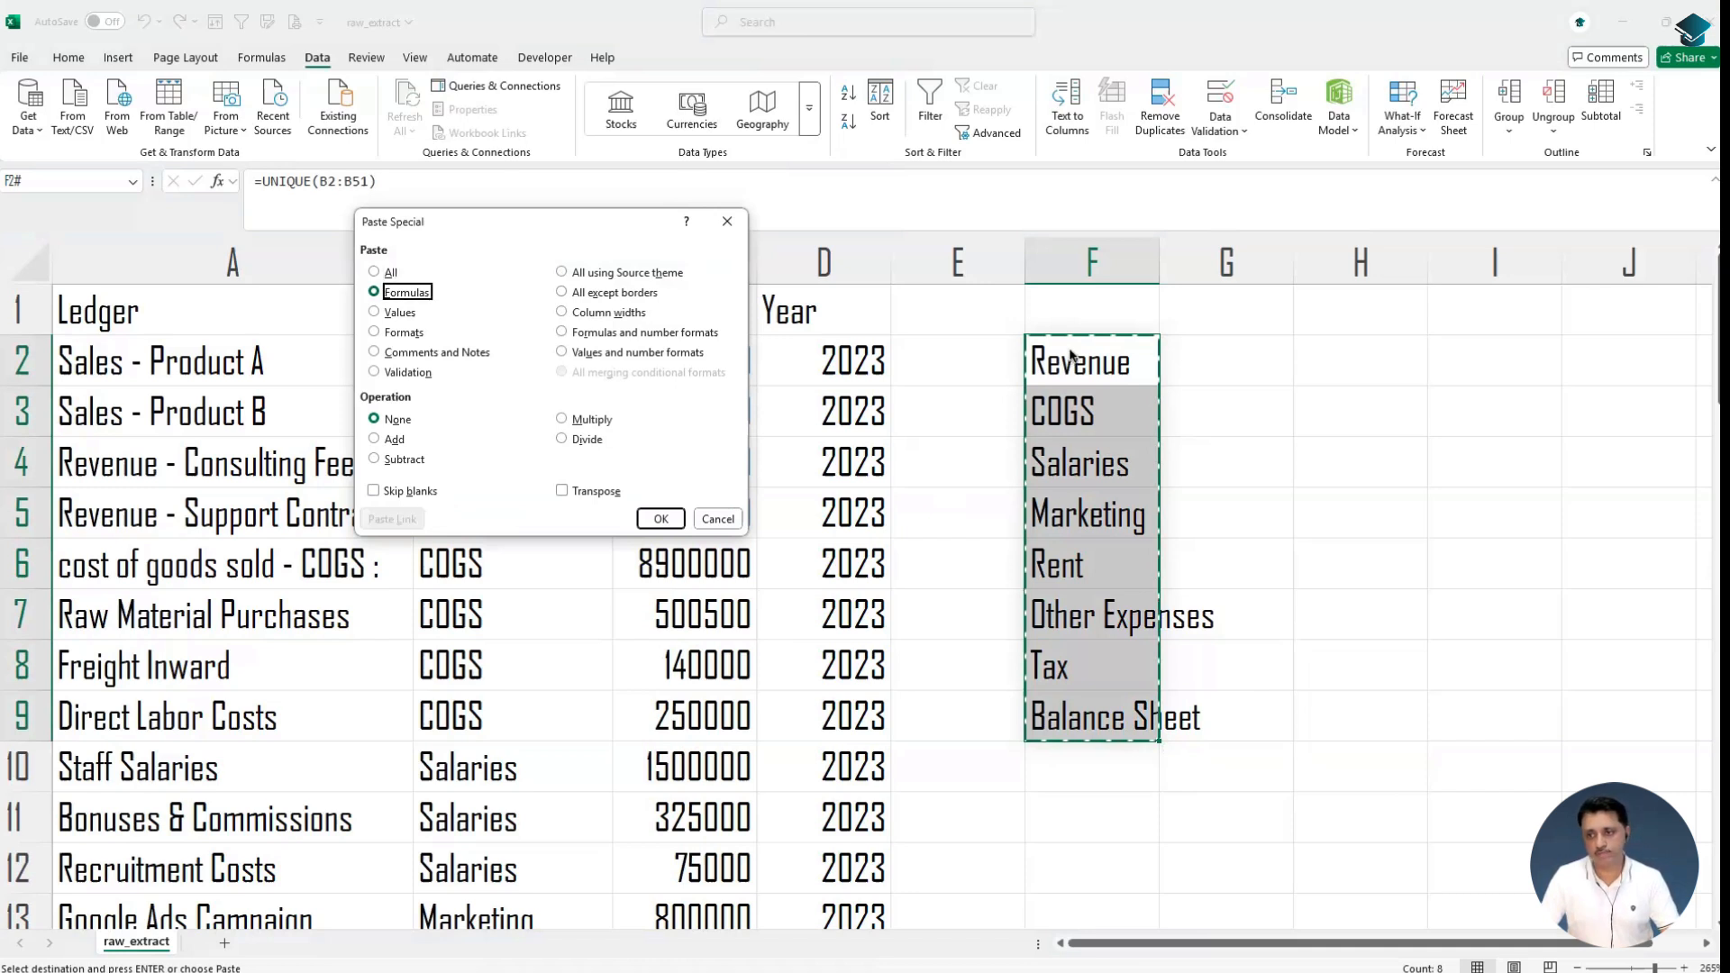
key(Return)
key(Escape)
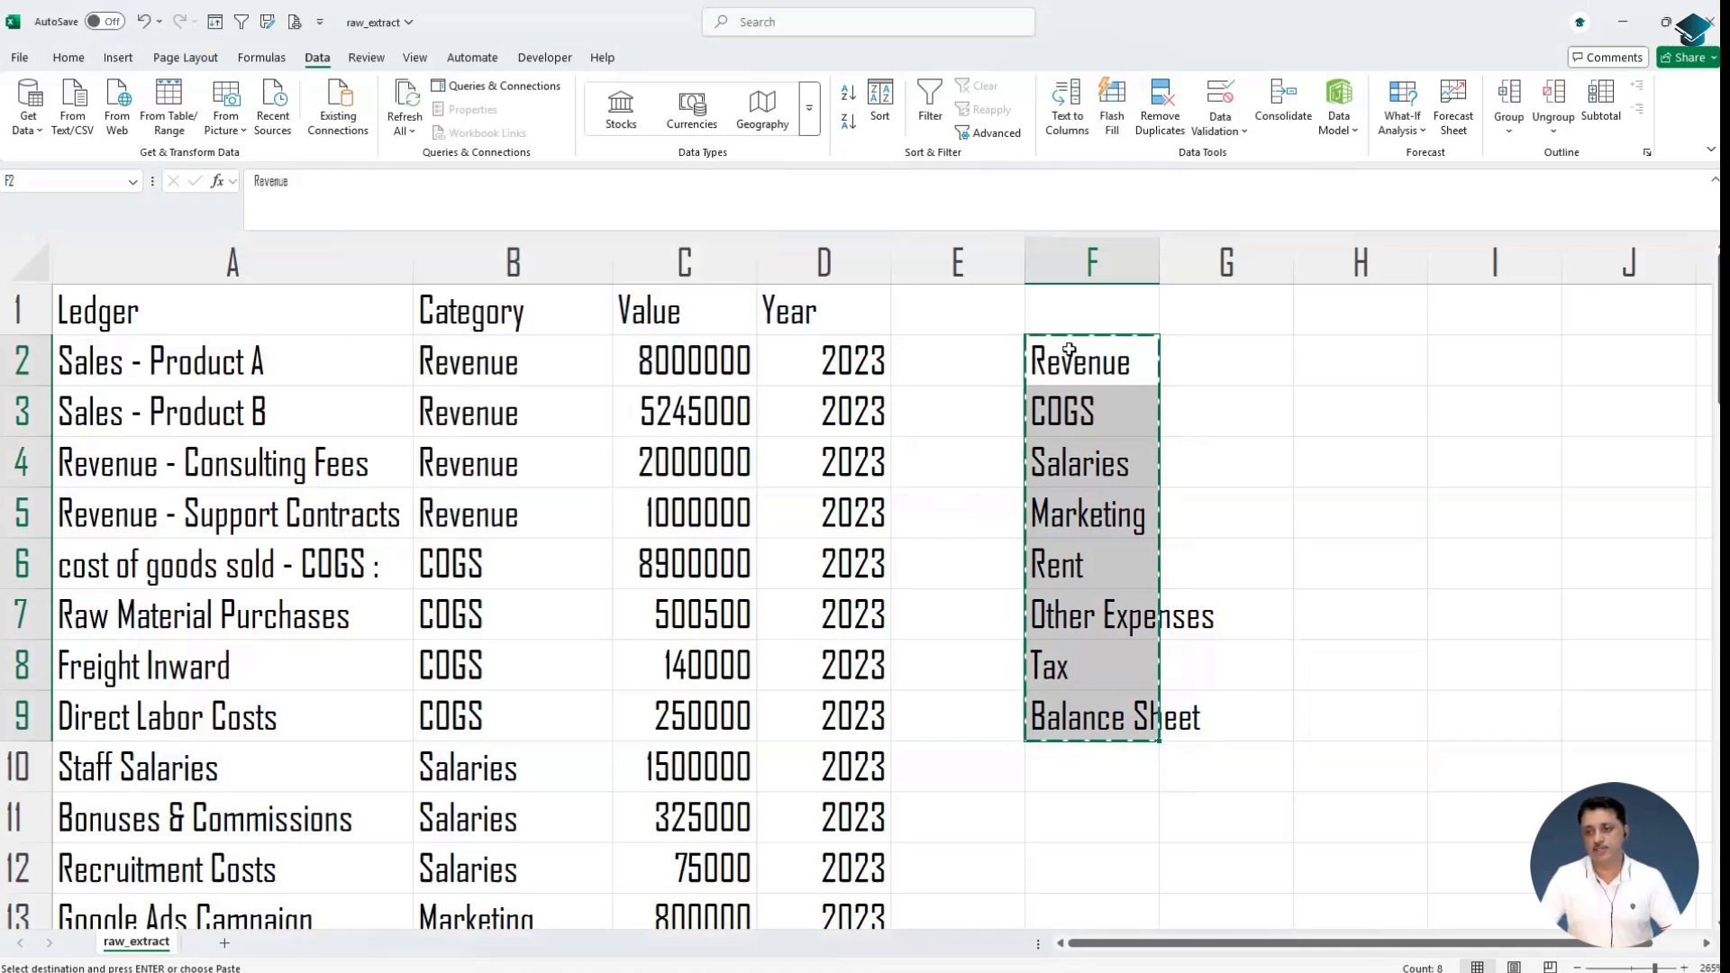
Clear the Balance Sheet entry in F9 from the static category list
key(Right)
key(Left)
key(Down)
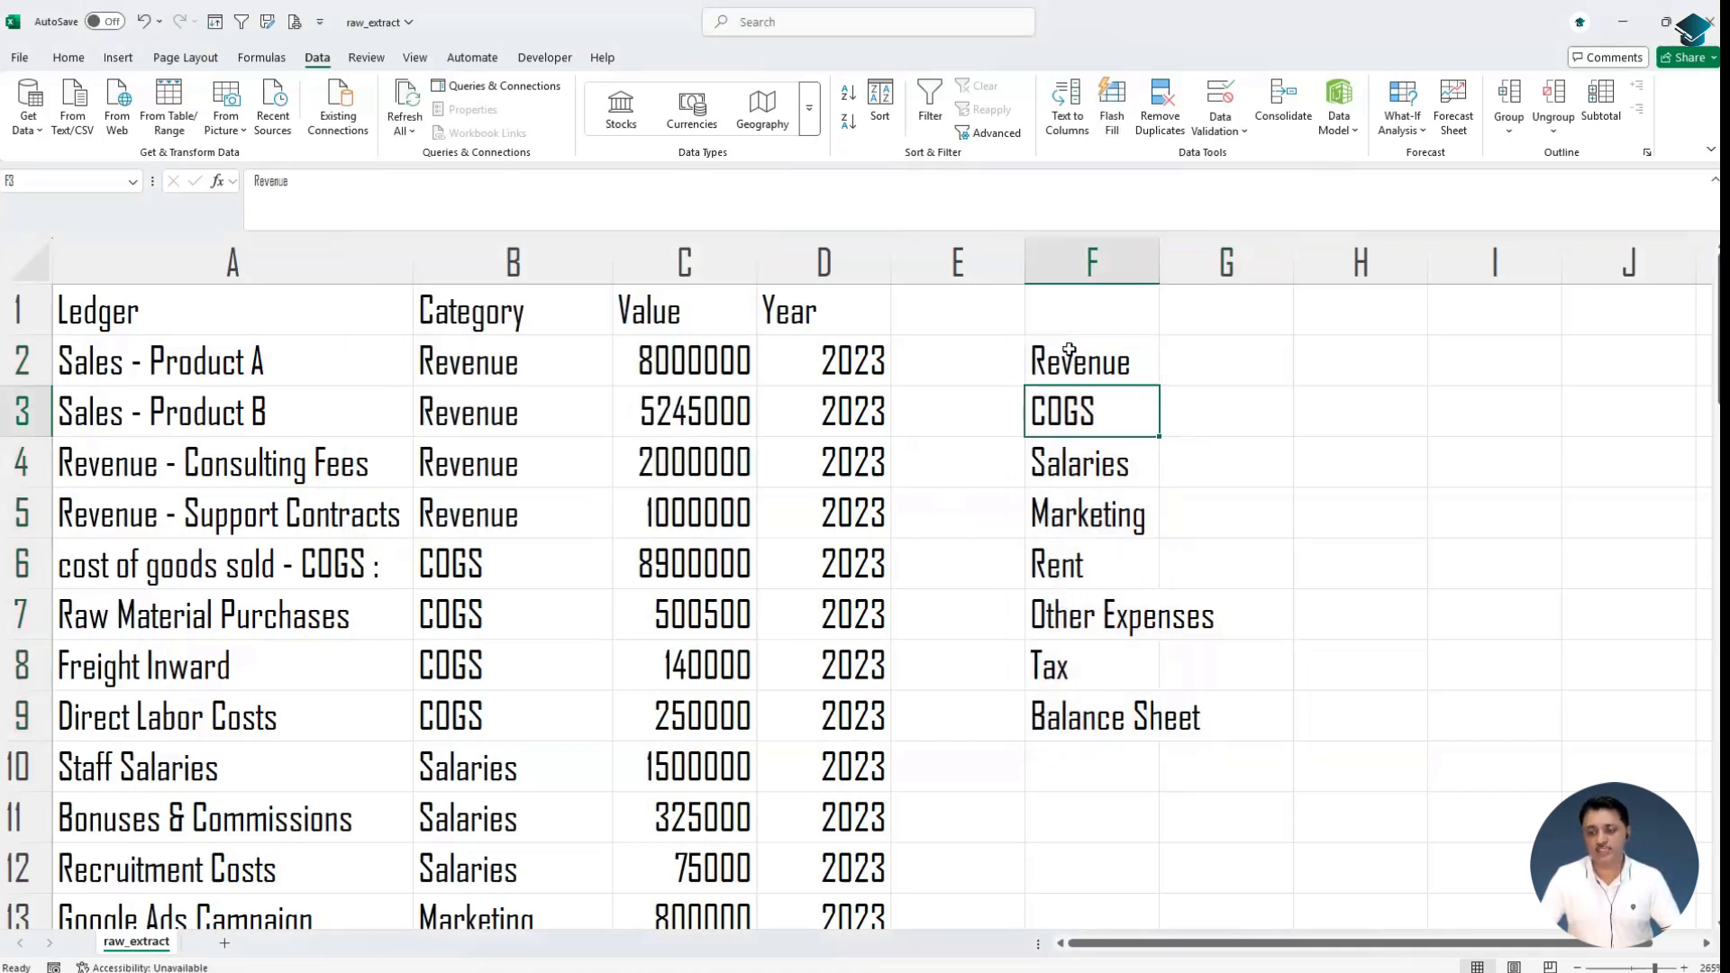
key(Down)
key(Down)
key(Down)
key(Down)
key(Down)
key(Down)
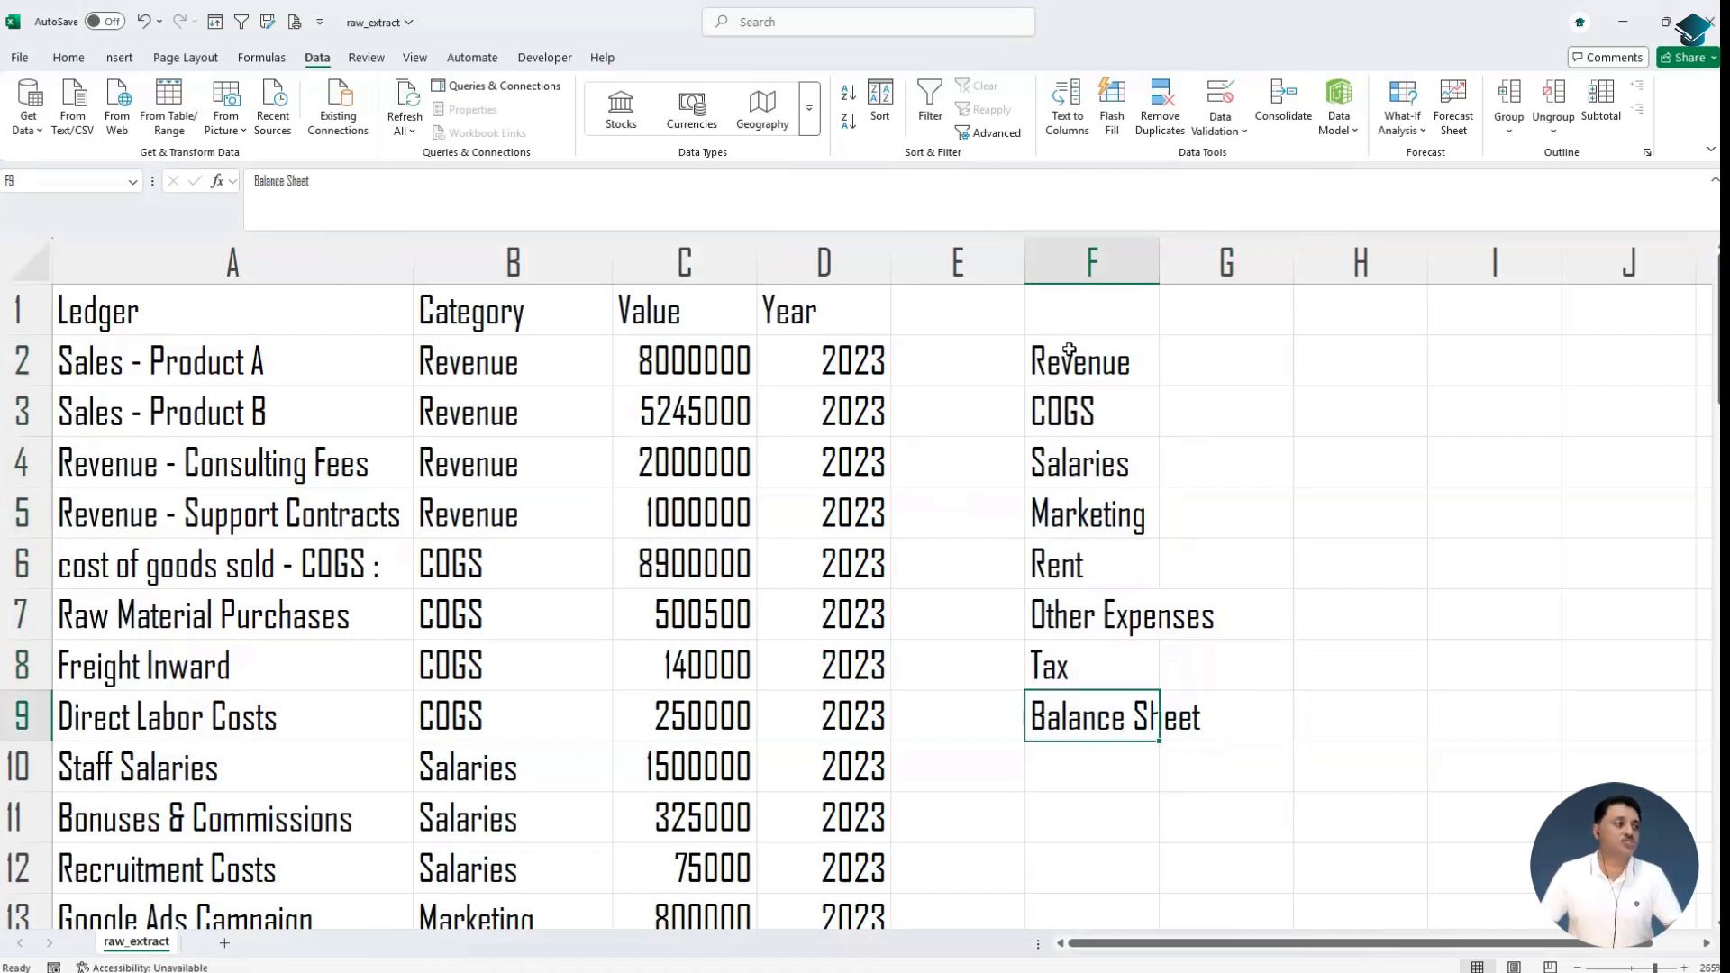
key(Delete)
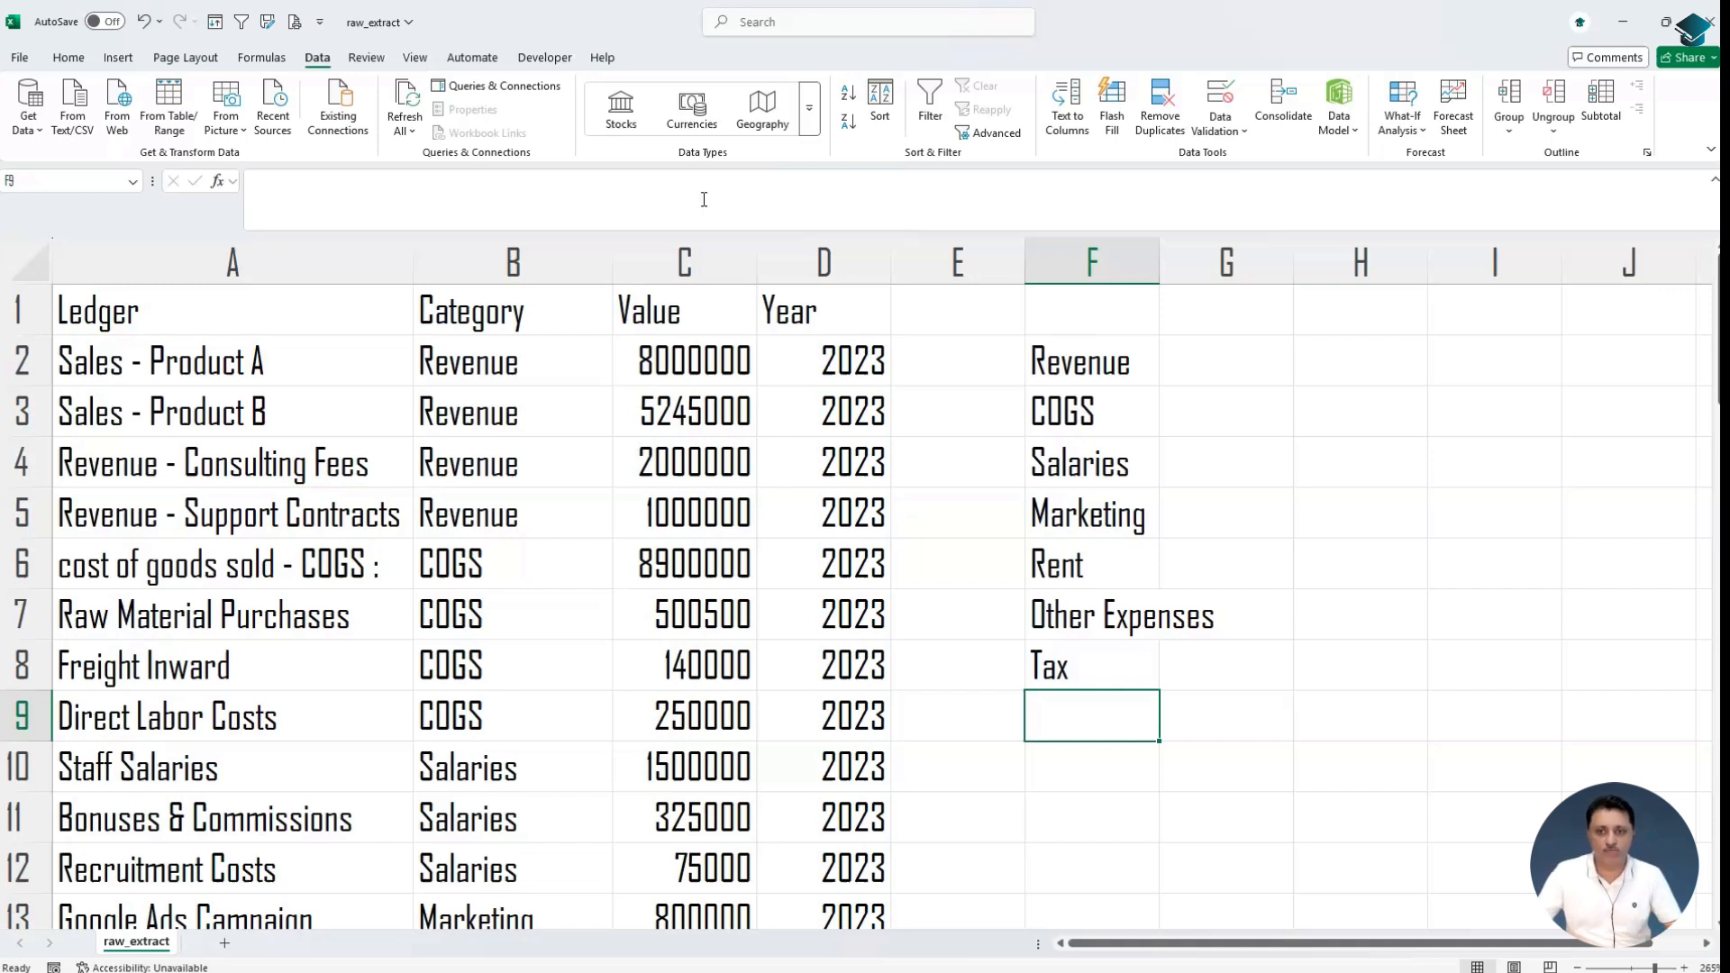
Head the summary columns beside the category list with 2023 in G1 and 2024 in H1
drag(698, 360, 703, 513)
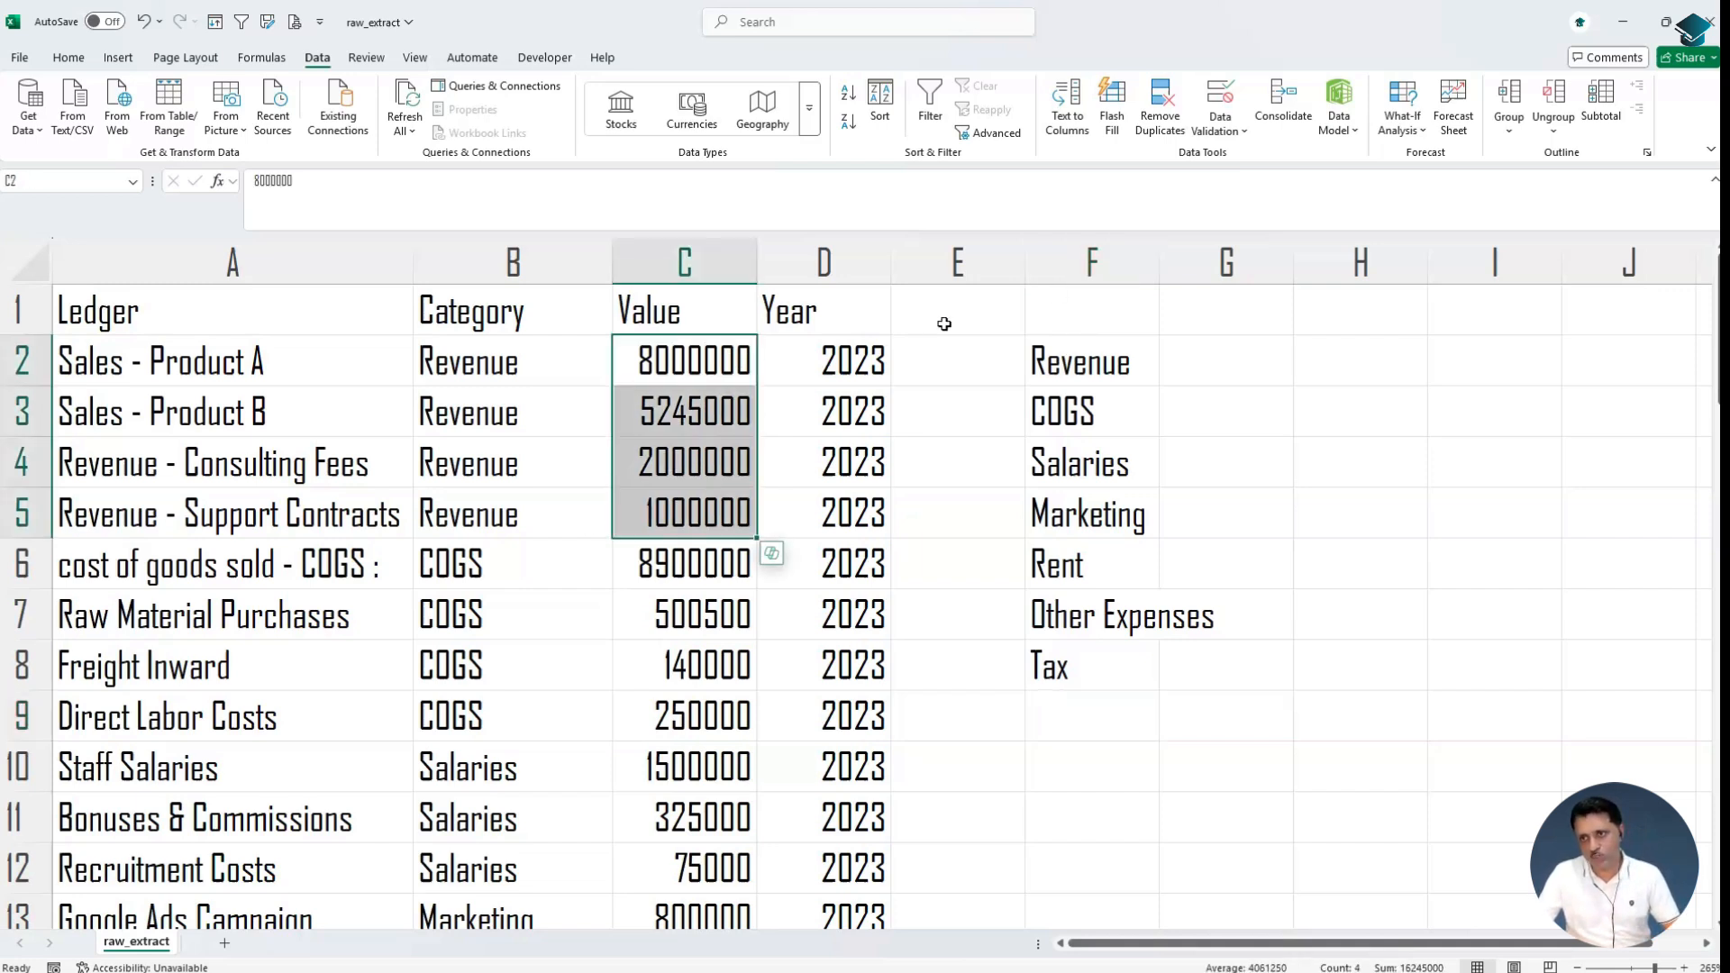
click(1194, 325)
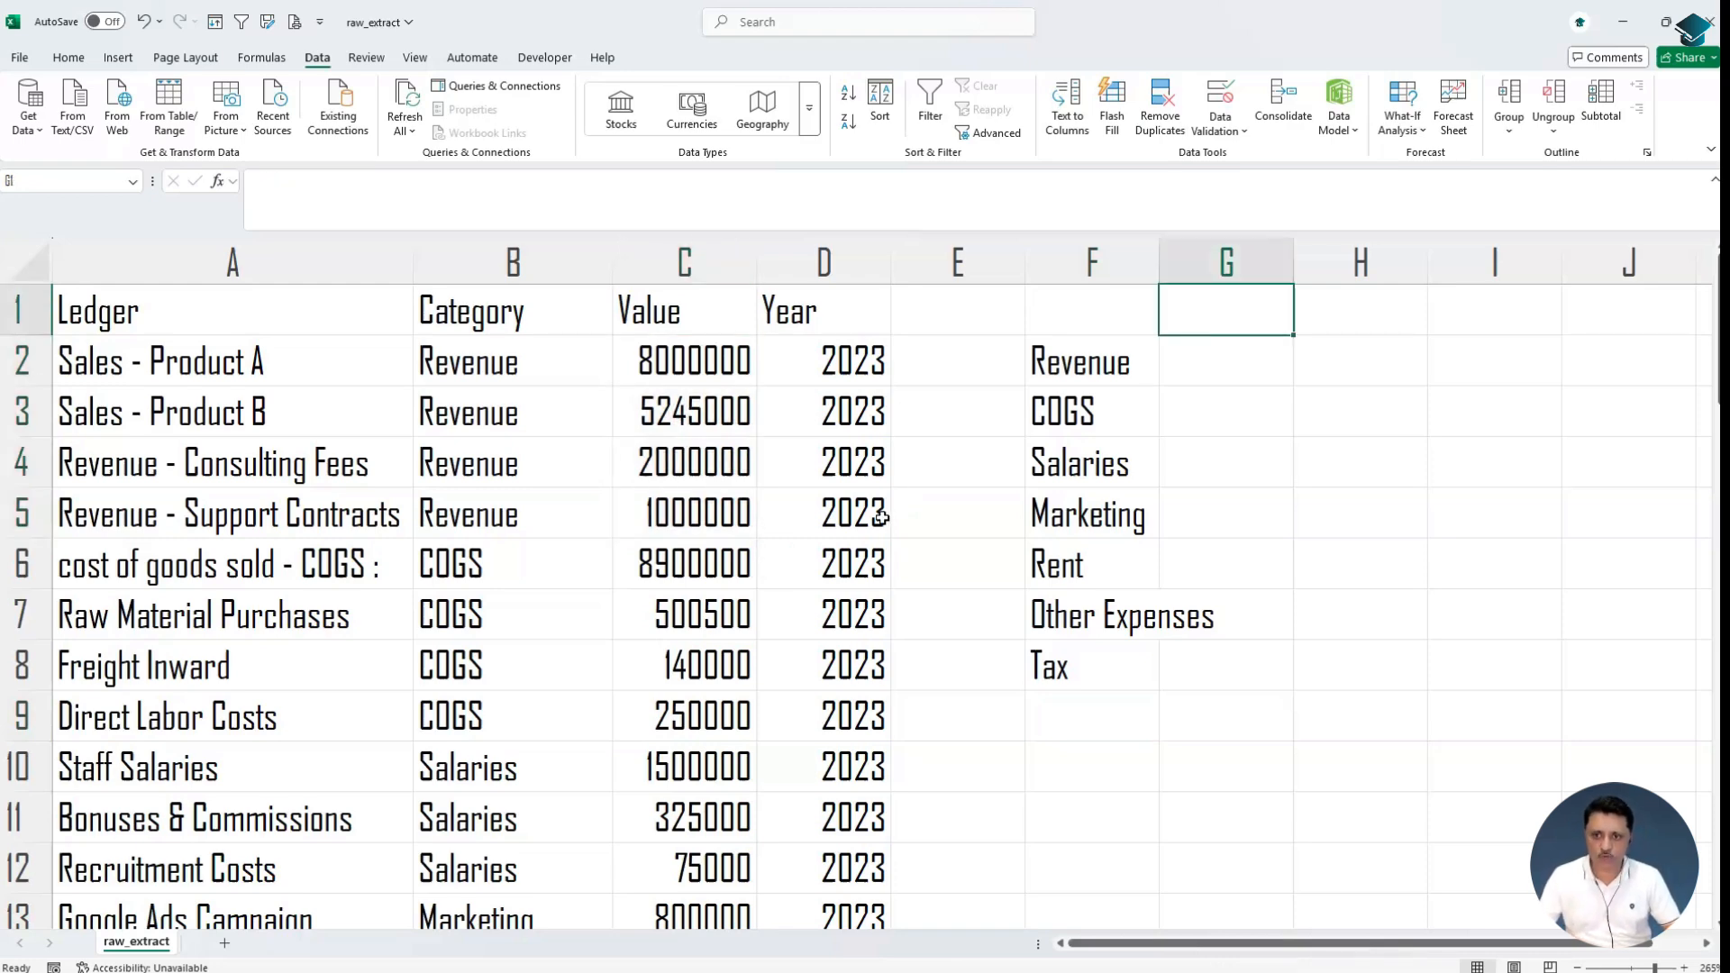
scroll(836, 412, down, 15)
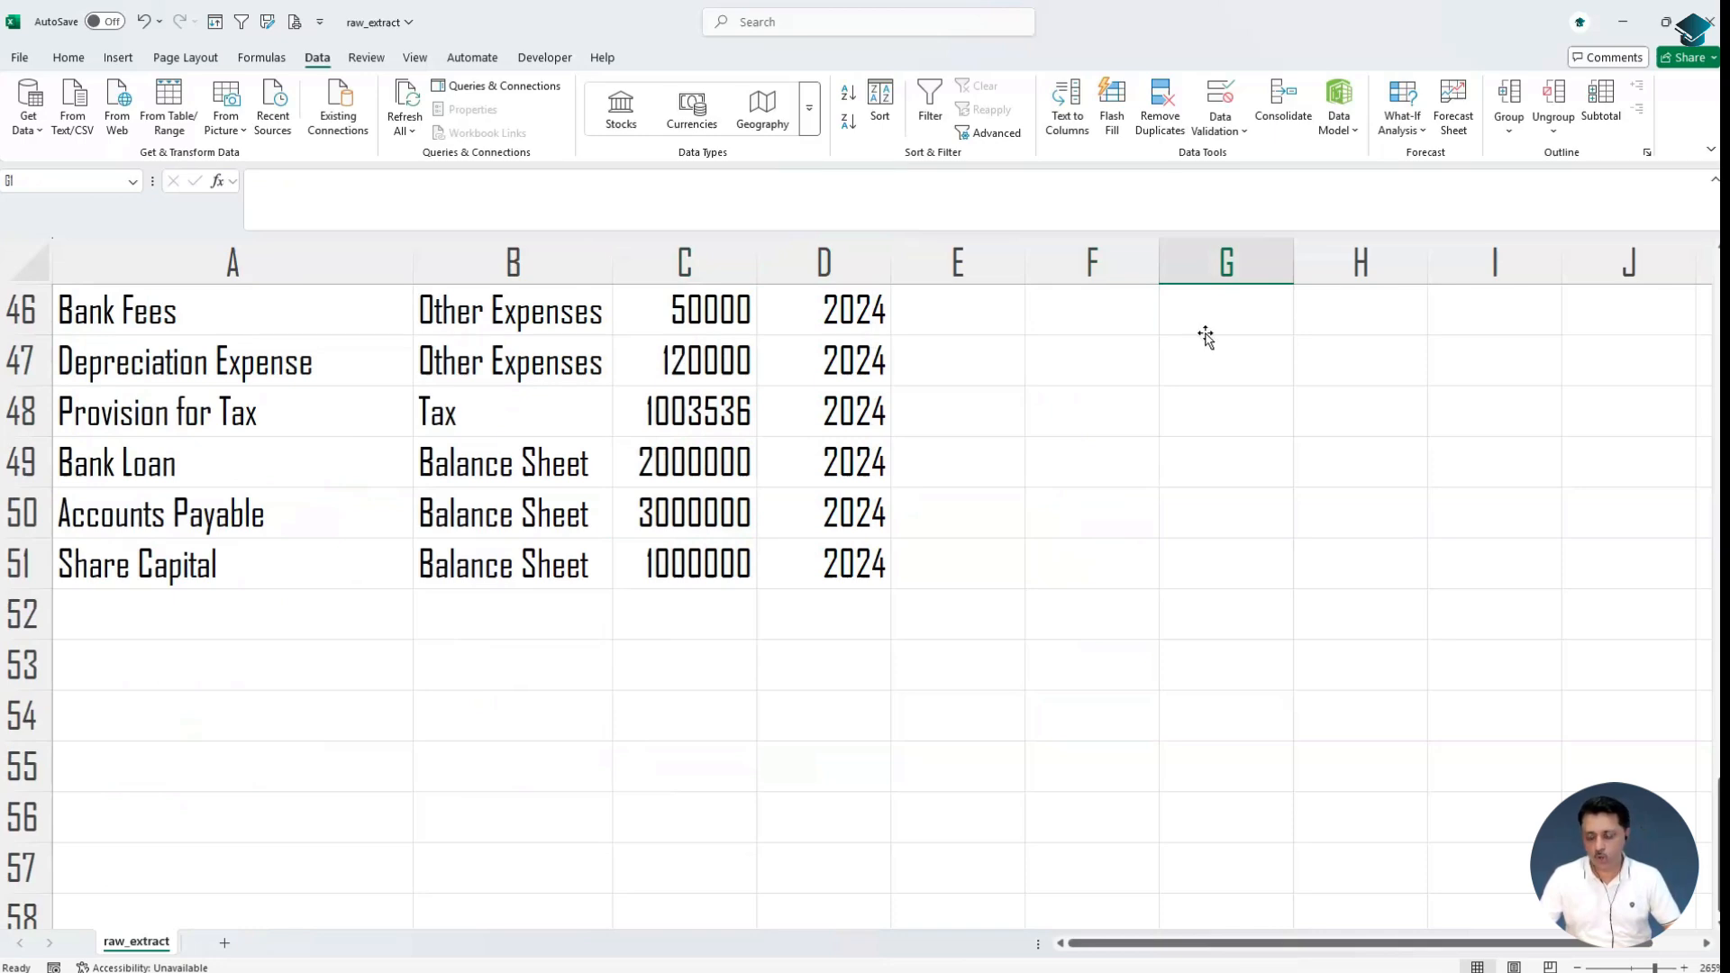
scroll(1206, 333, up, 15)
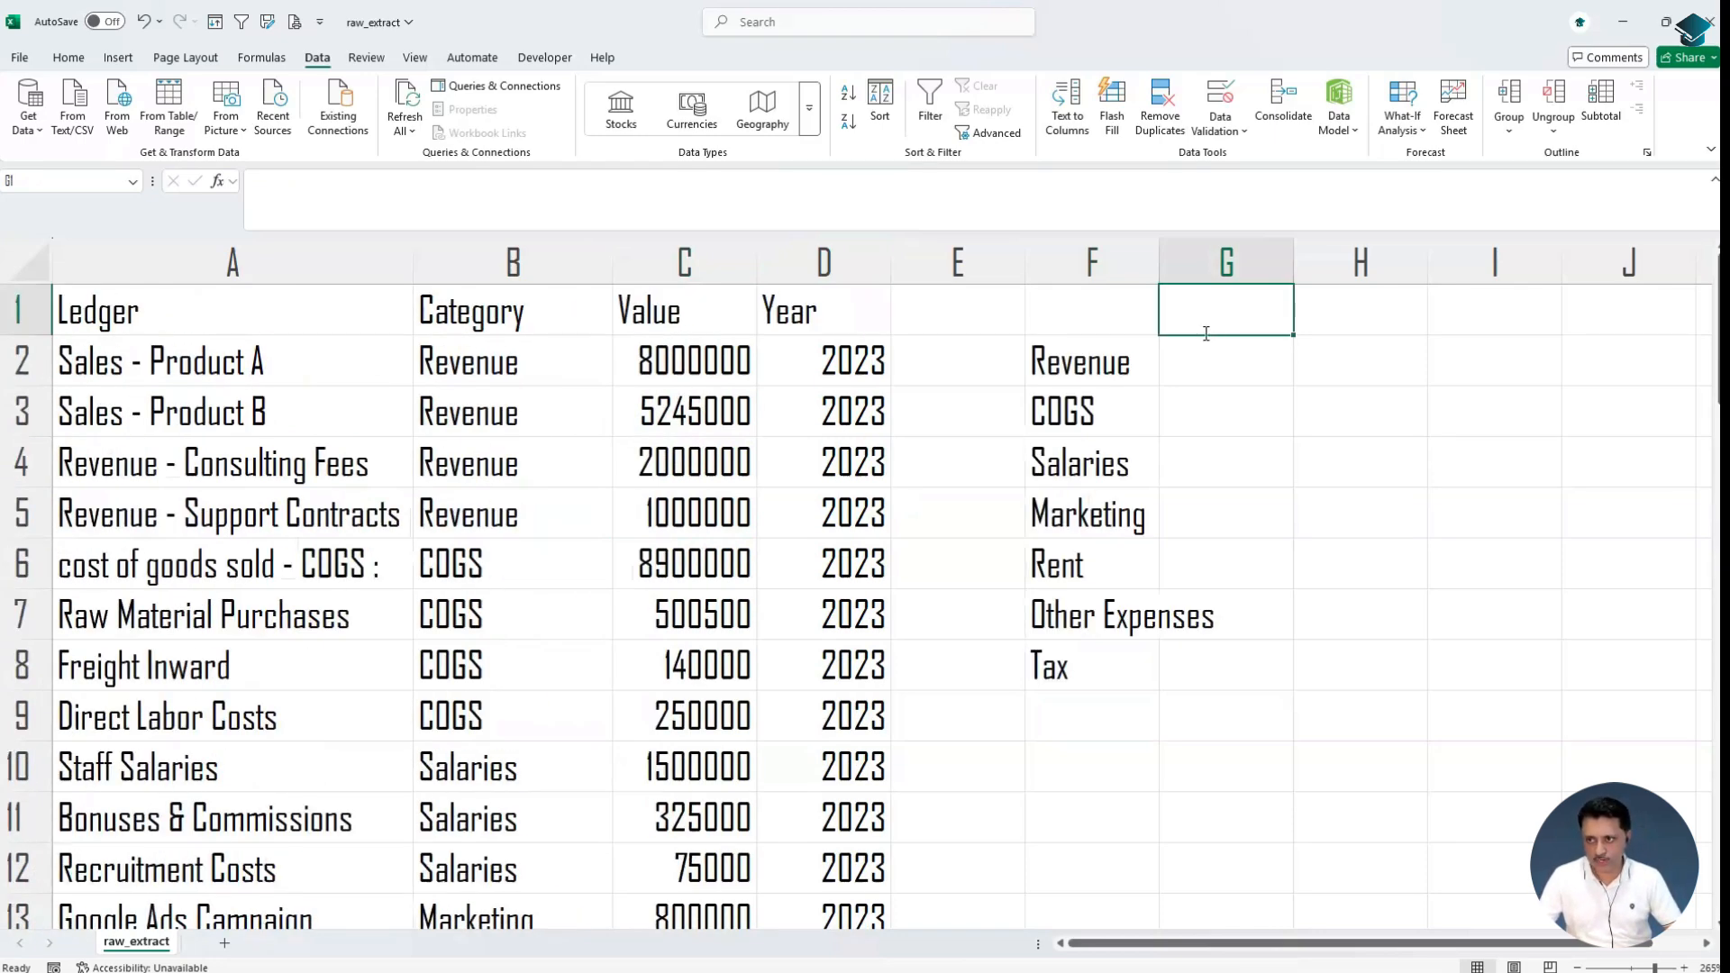
text(2023)
key(Tab)
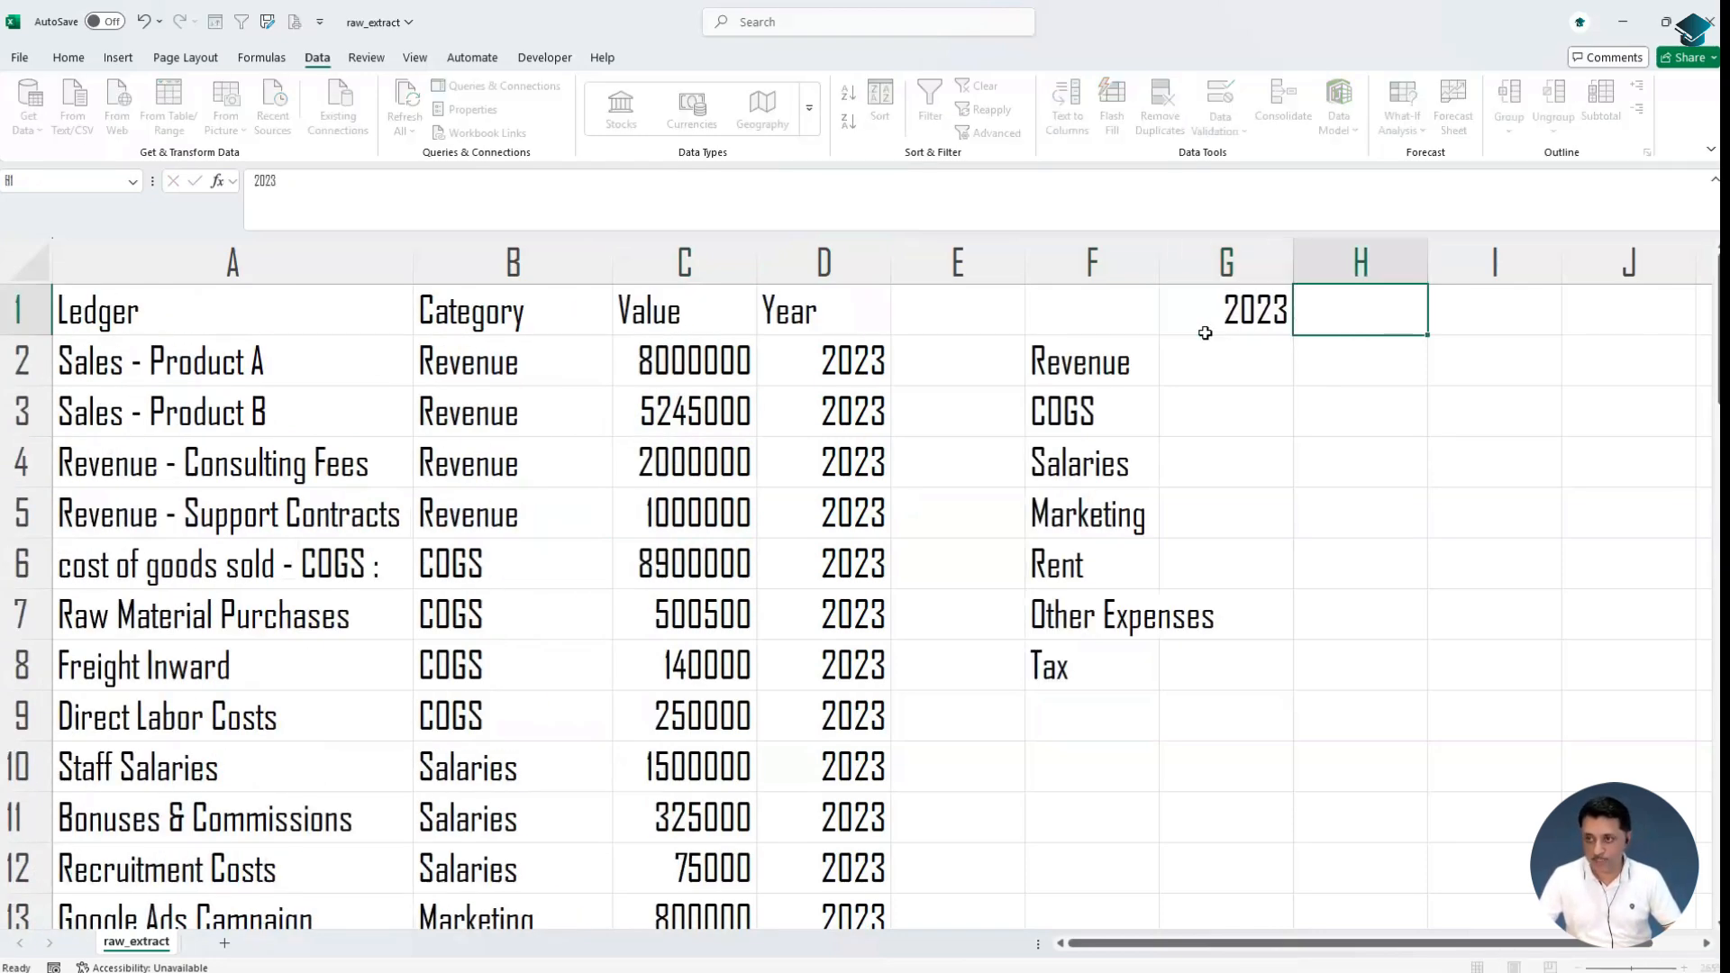
text(2024)
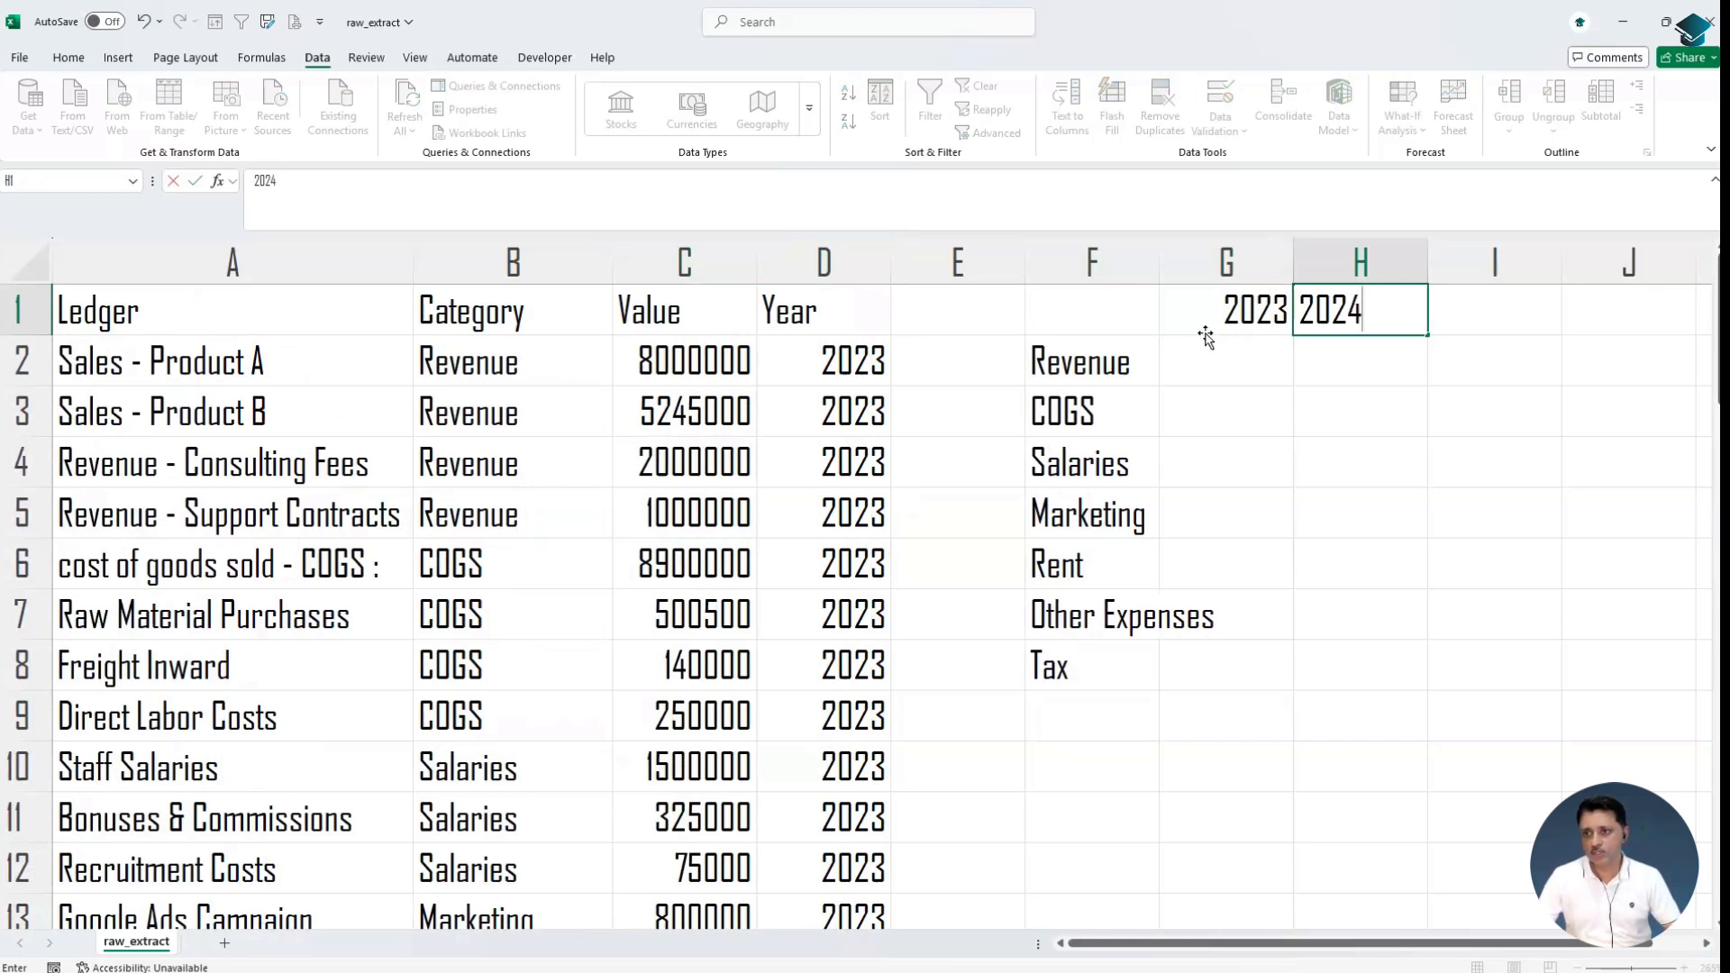
key(Return)
key(Left)
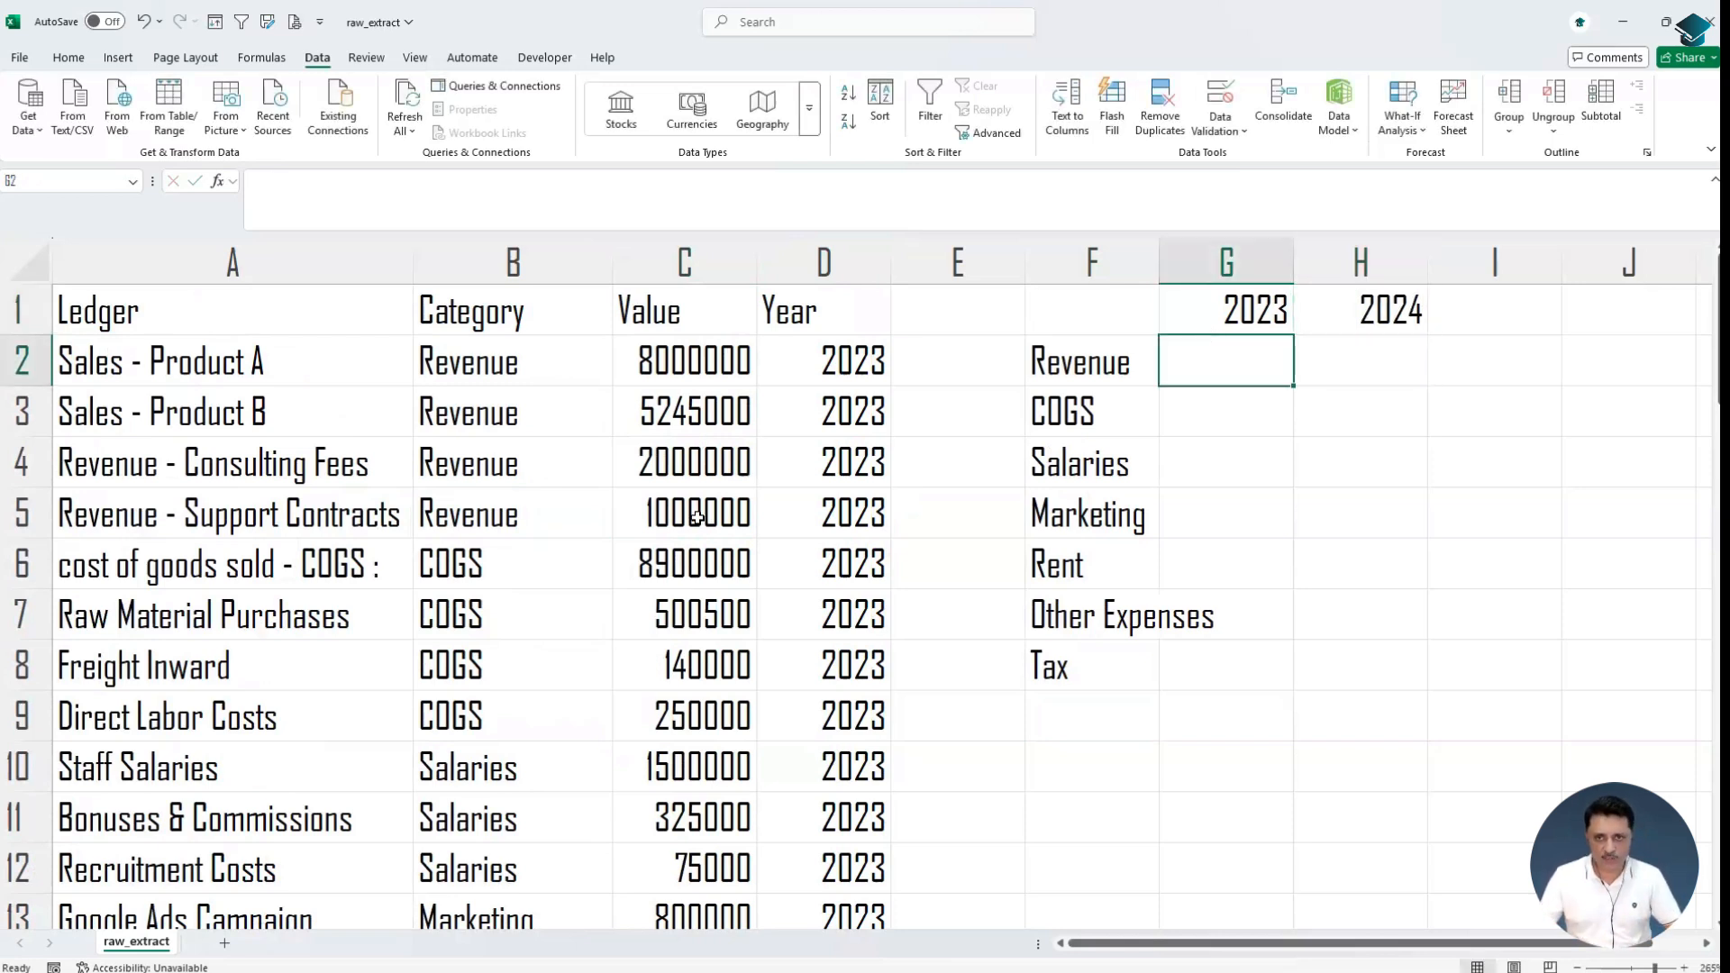
Examine the year, category and value entries of the first Revenue rows that feed the 2023 total
click(828, 364)
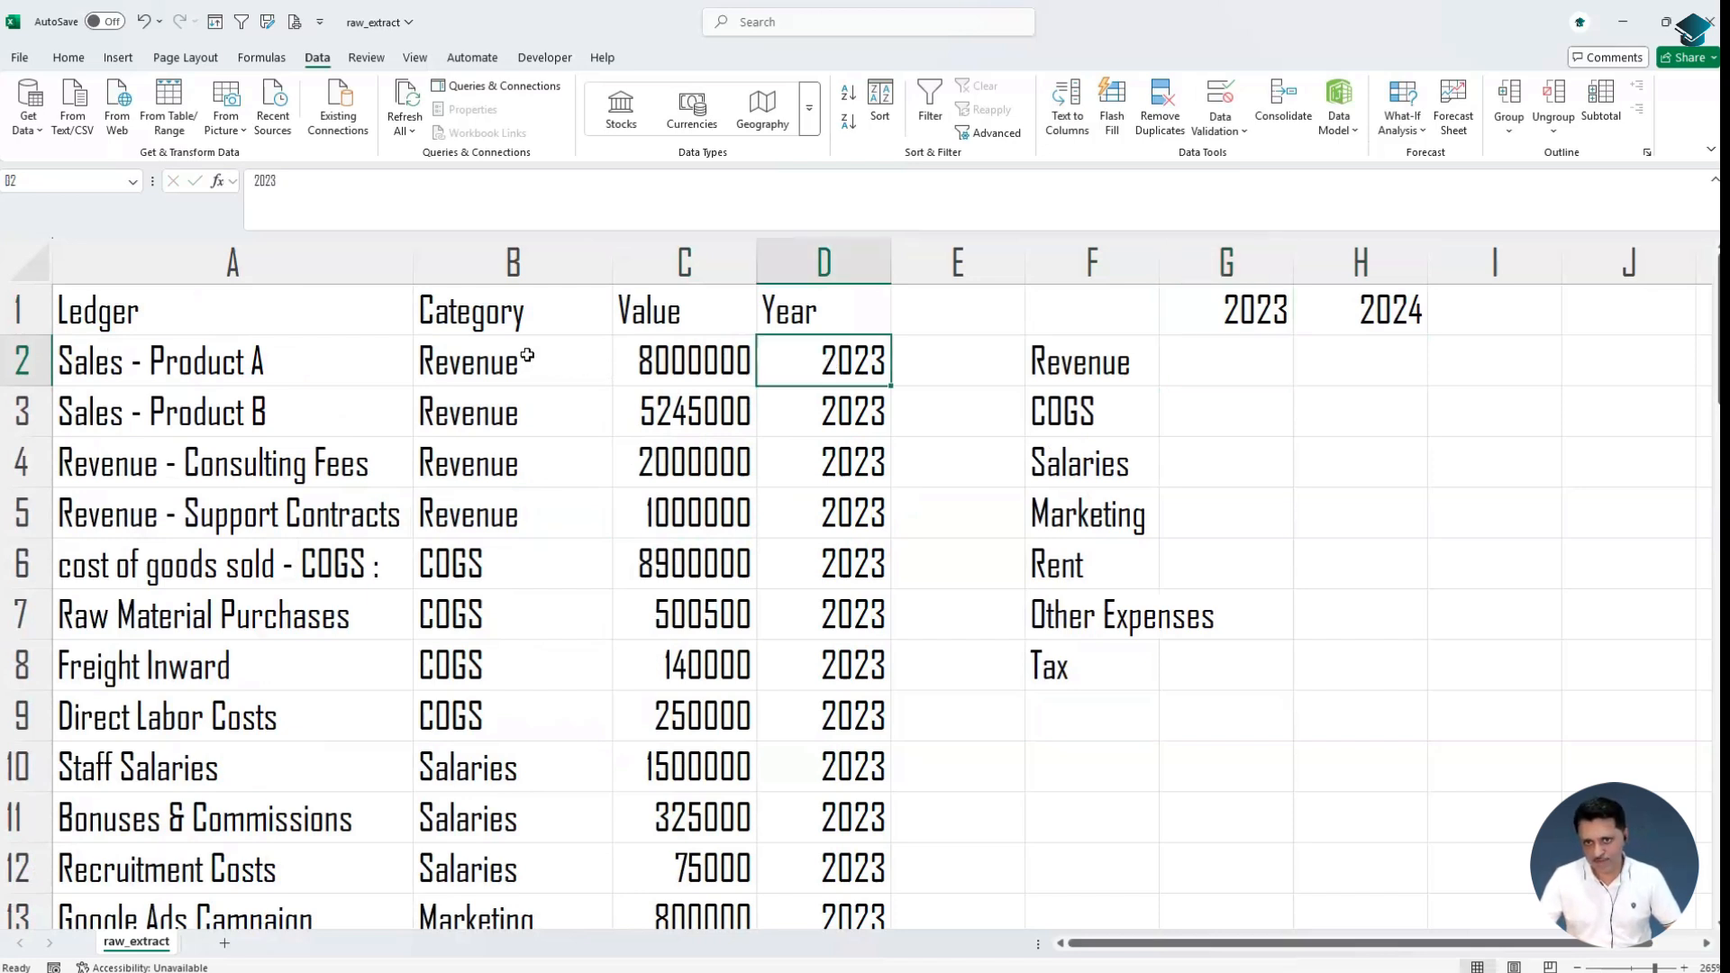
drag(514, 360, 539, 514)
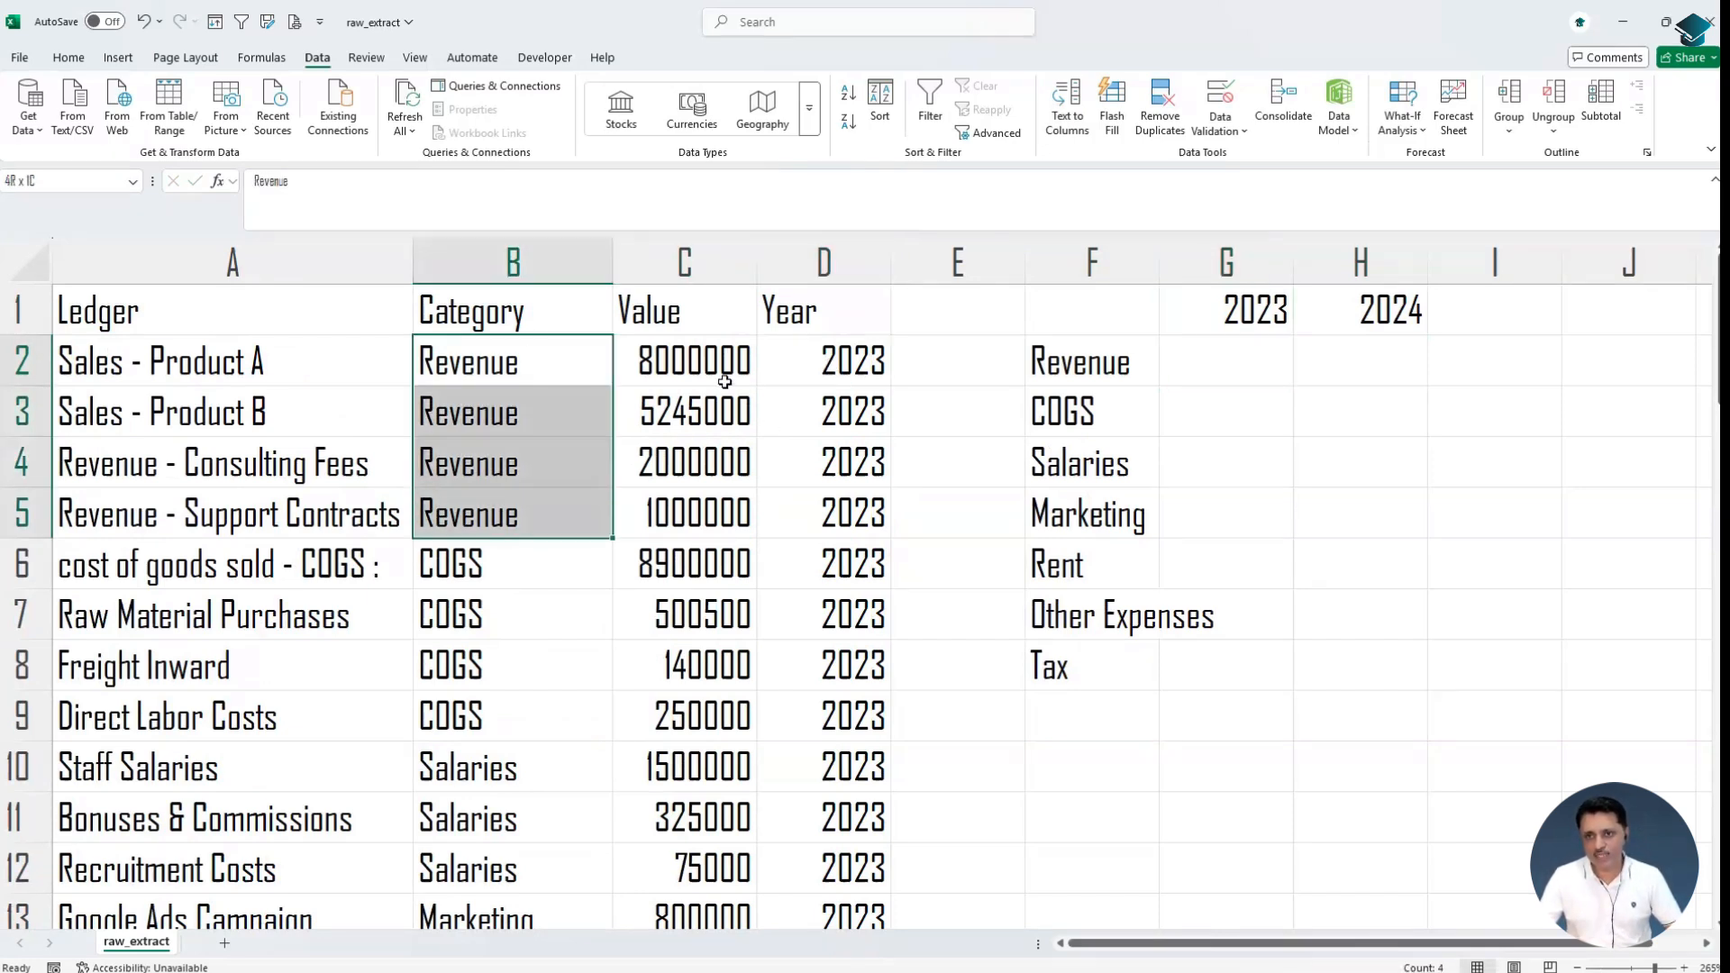
key(Right)
key(shift+Down)
key(shift+Down)
key(shift+Down)
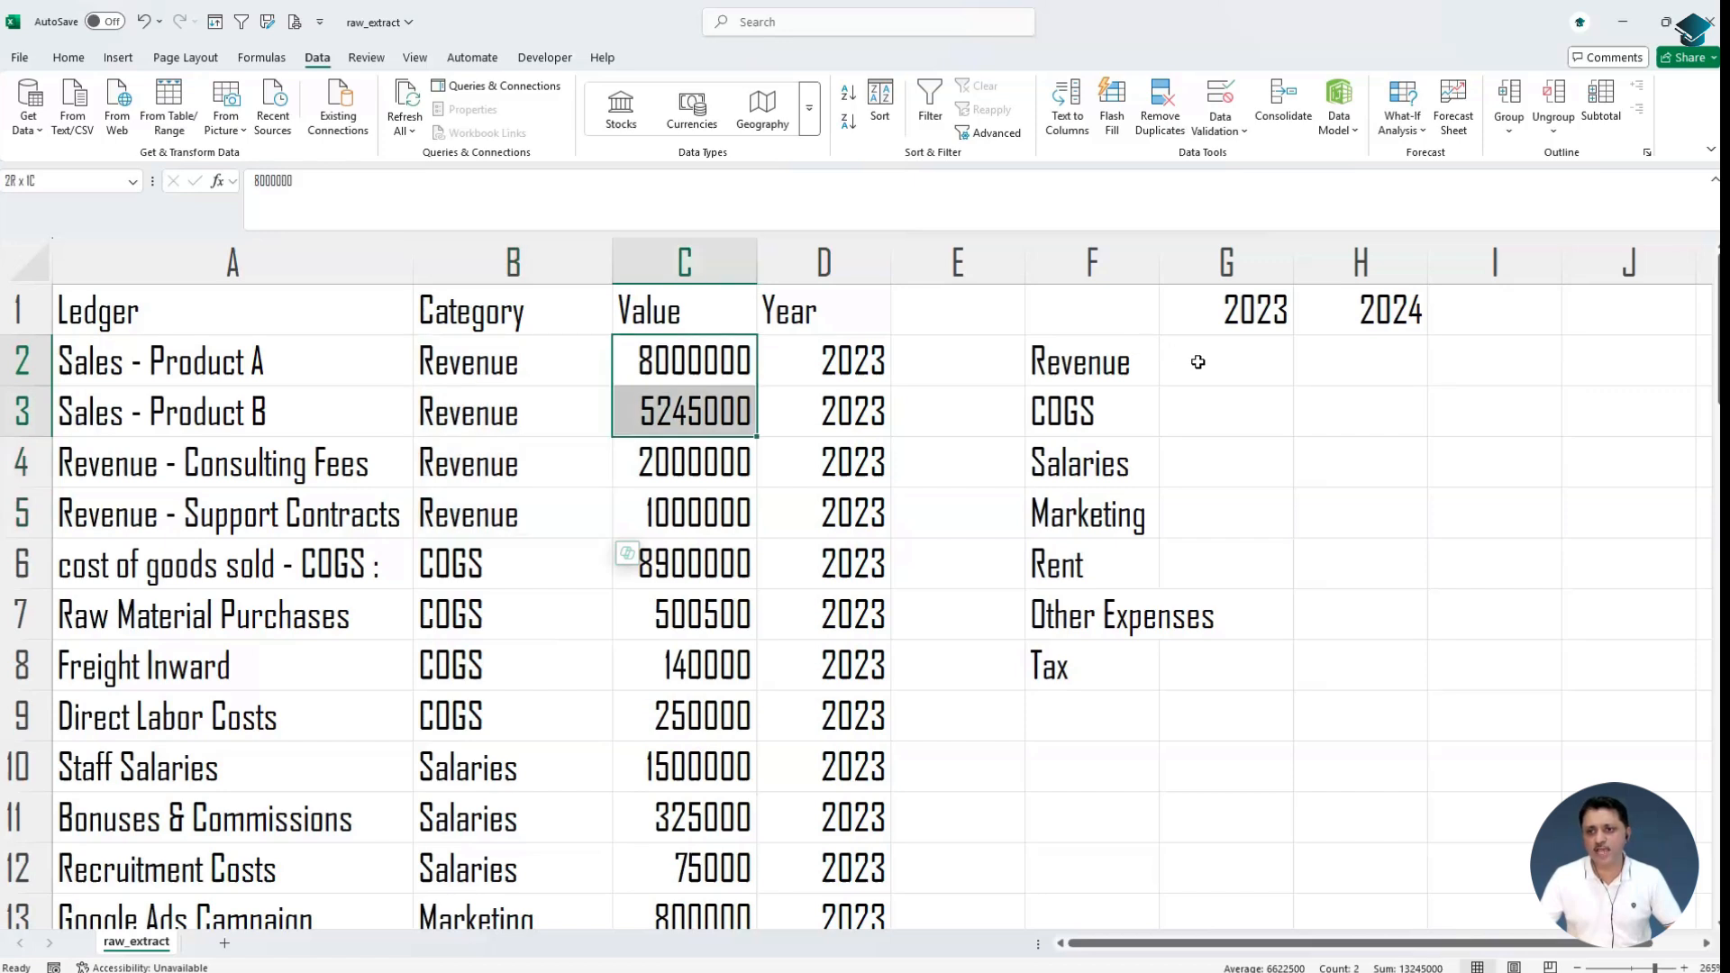
click(1197, 362)
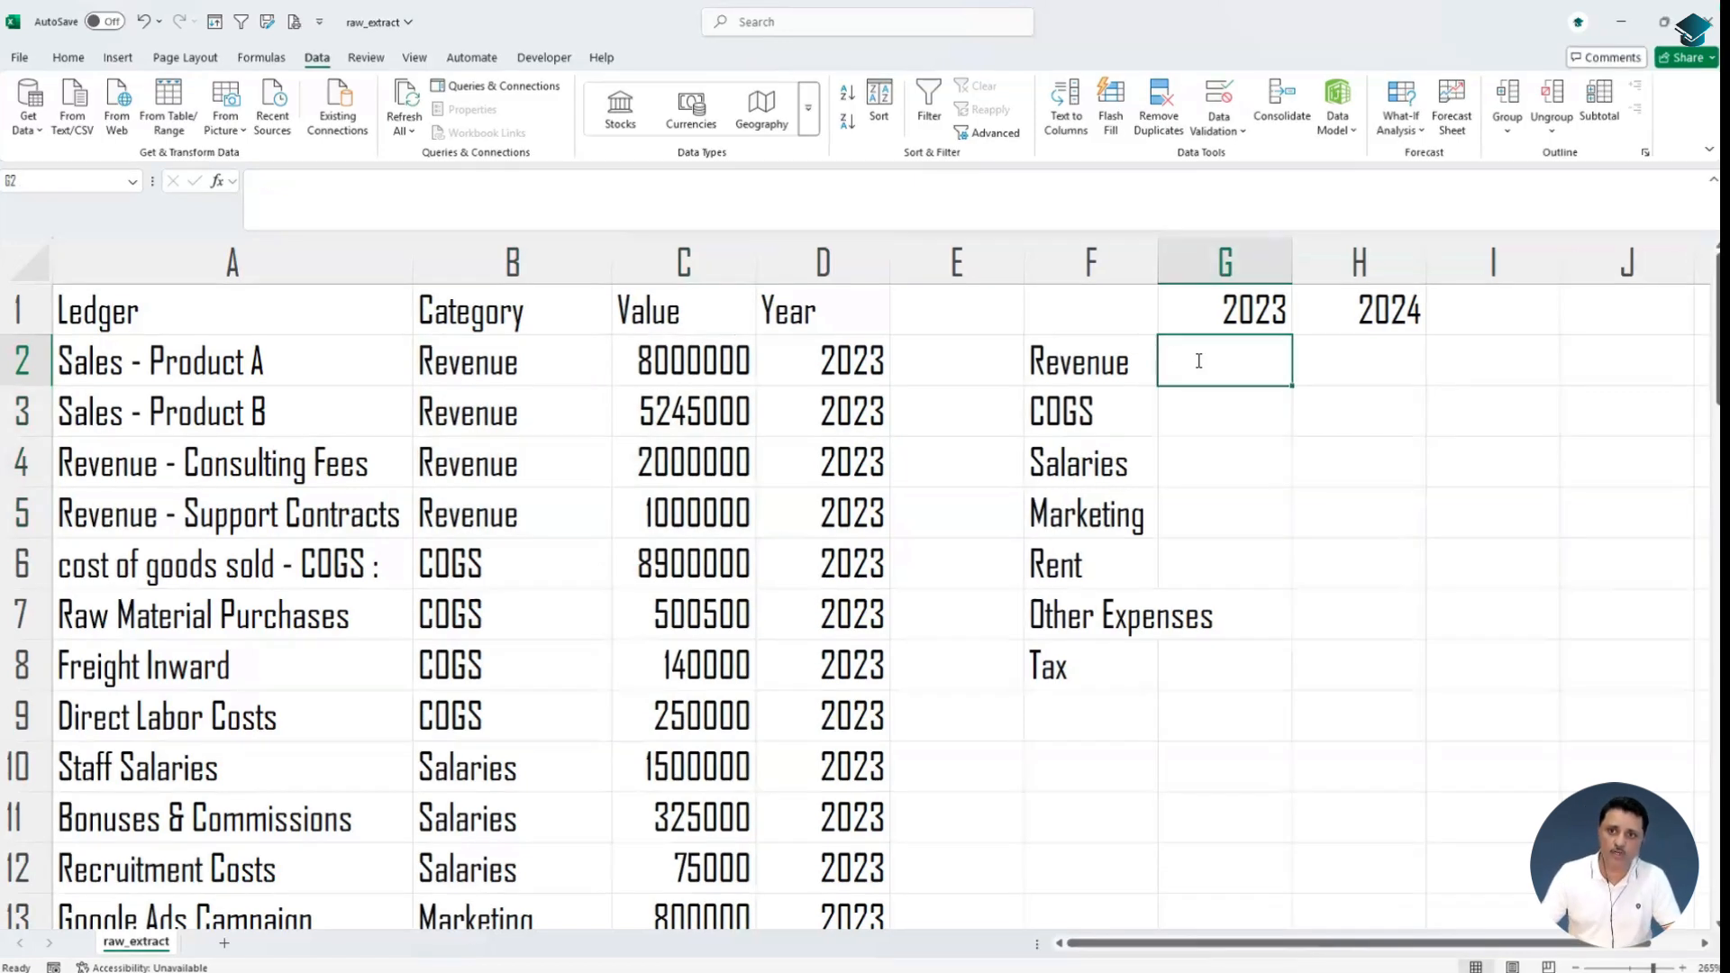
text(=)
key(Left)
key(Left)
key(Left)
key(Left)
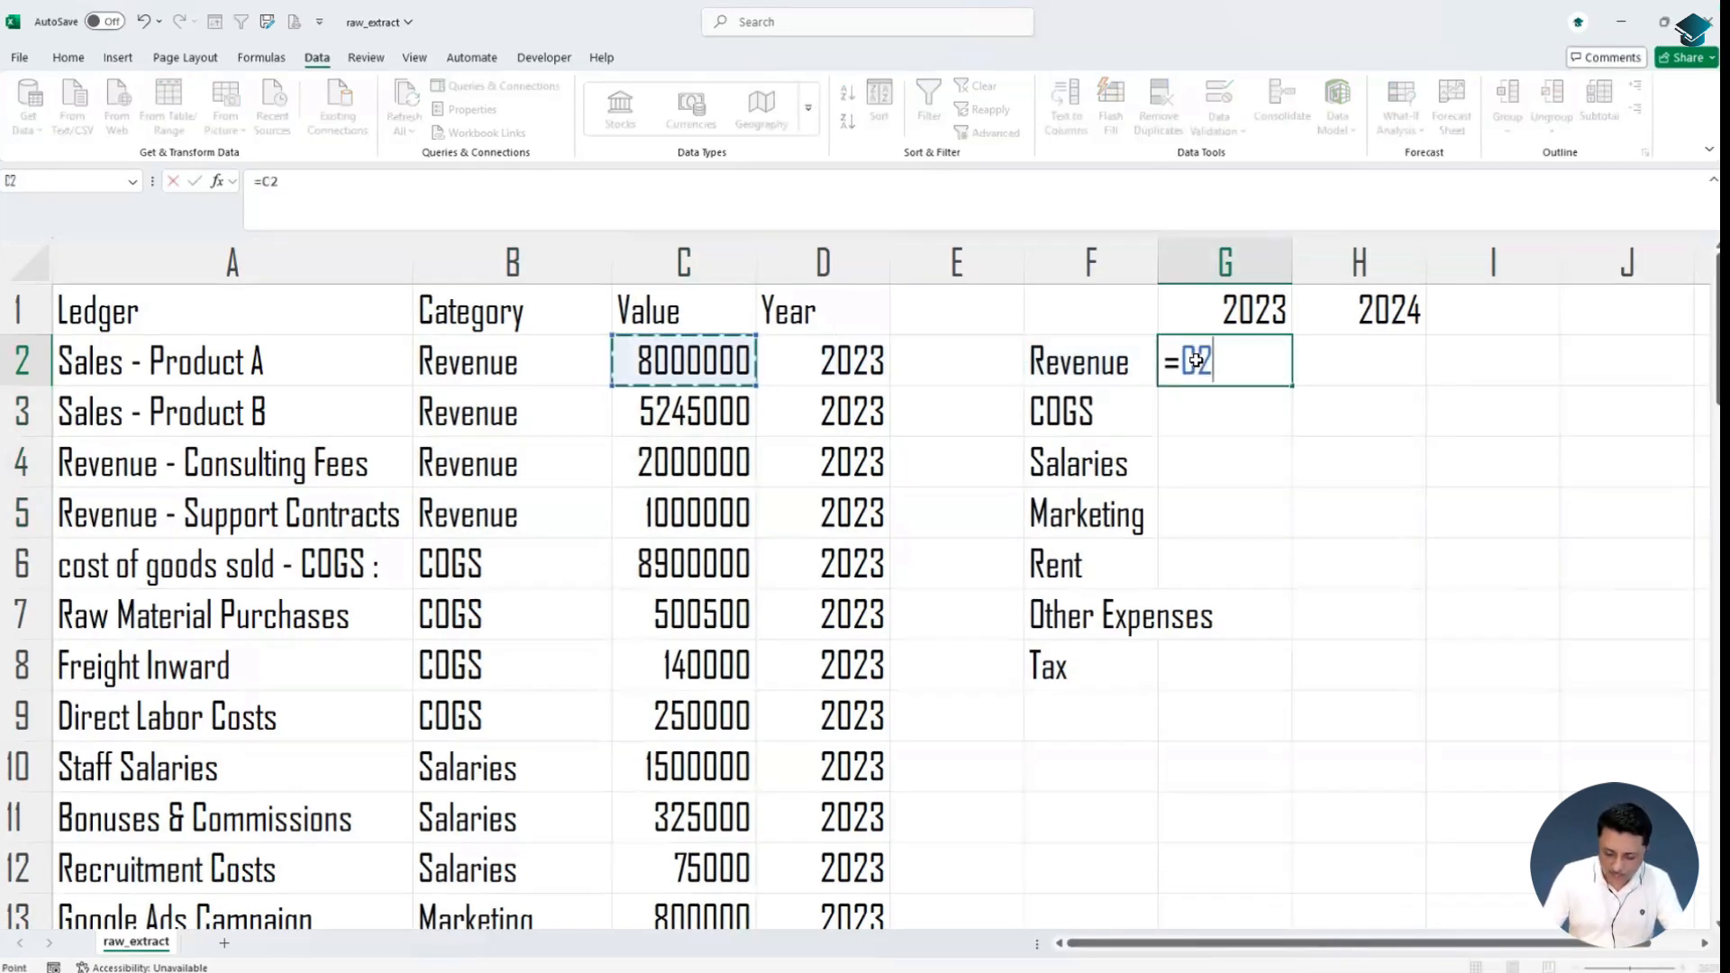
key(BackSpace)
key(BackSpace)
text(su,)
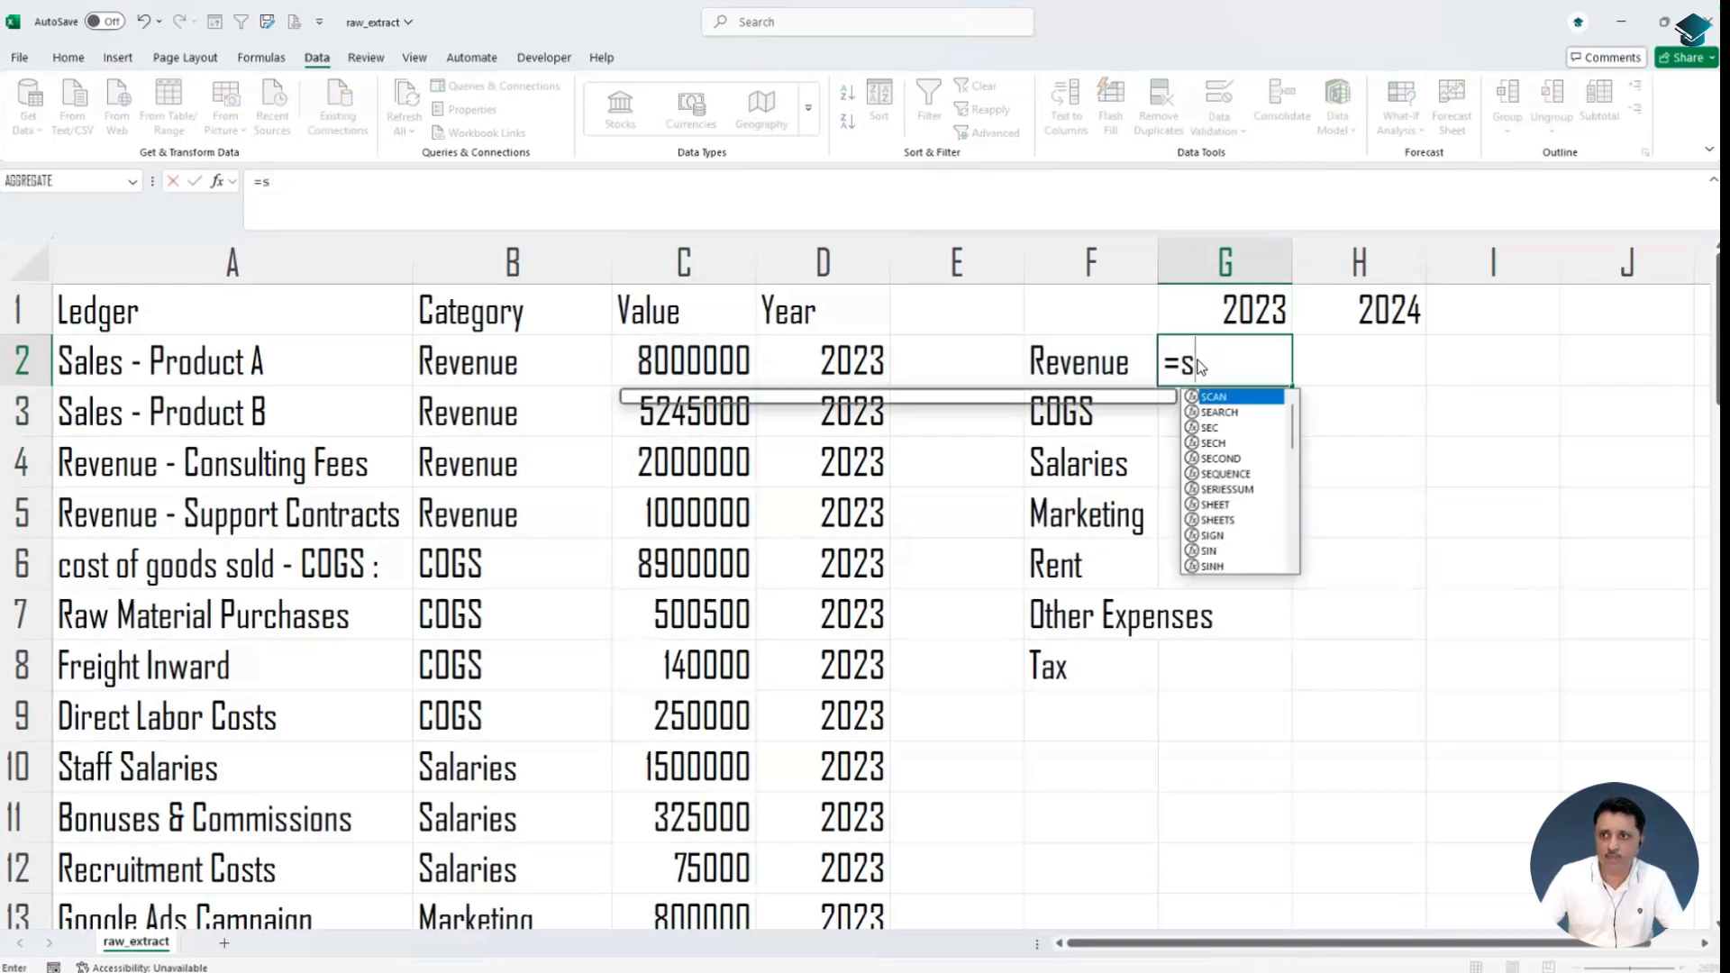
key(Return)
key(Return)
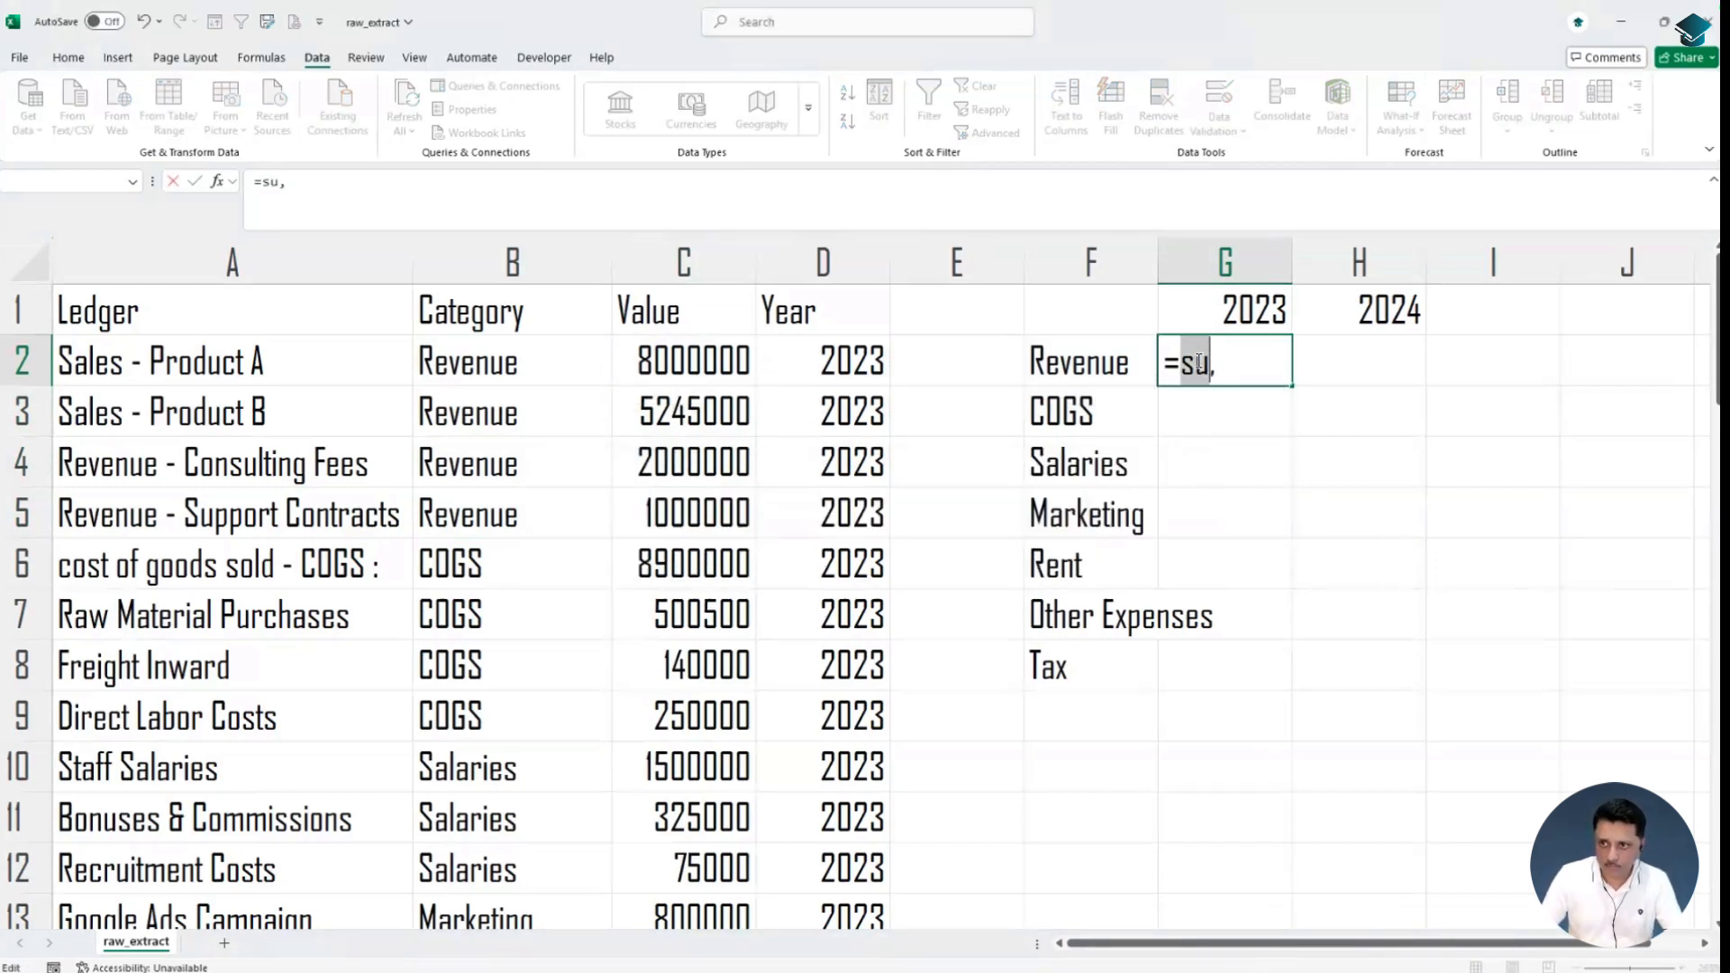
key(BackSpace)
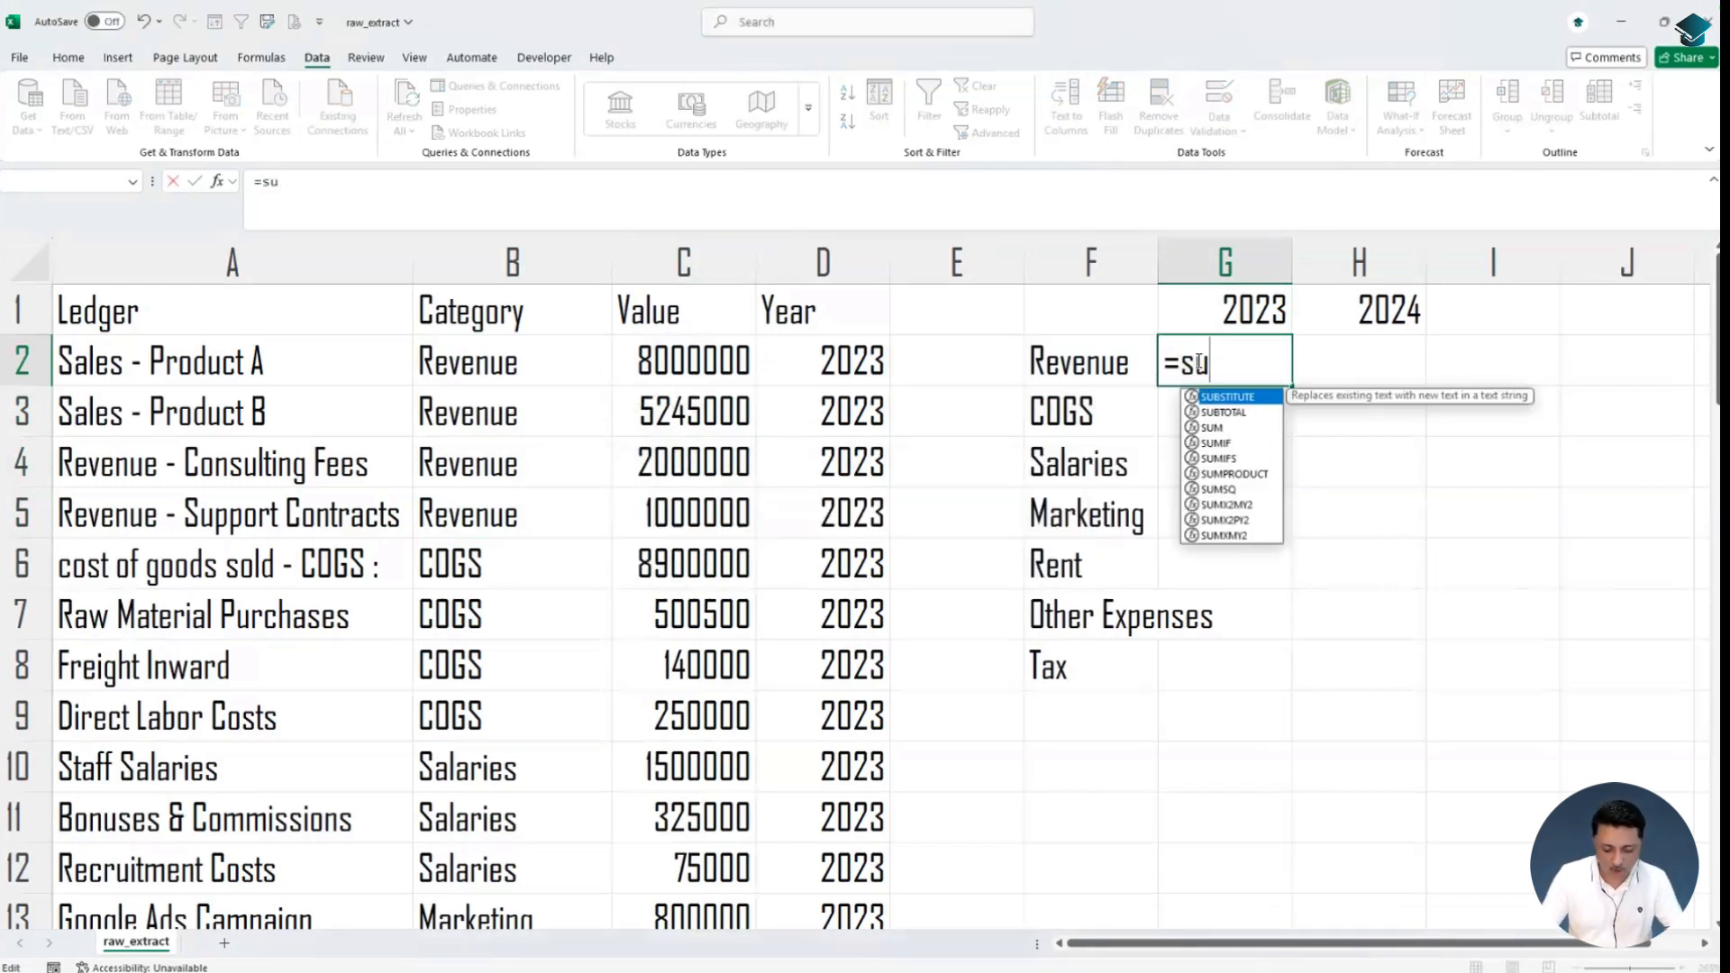
text(m)
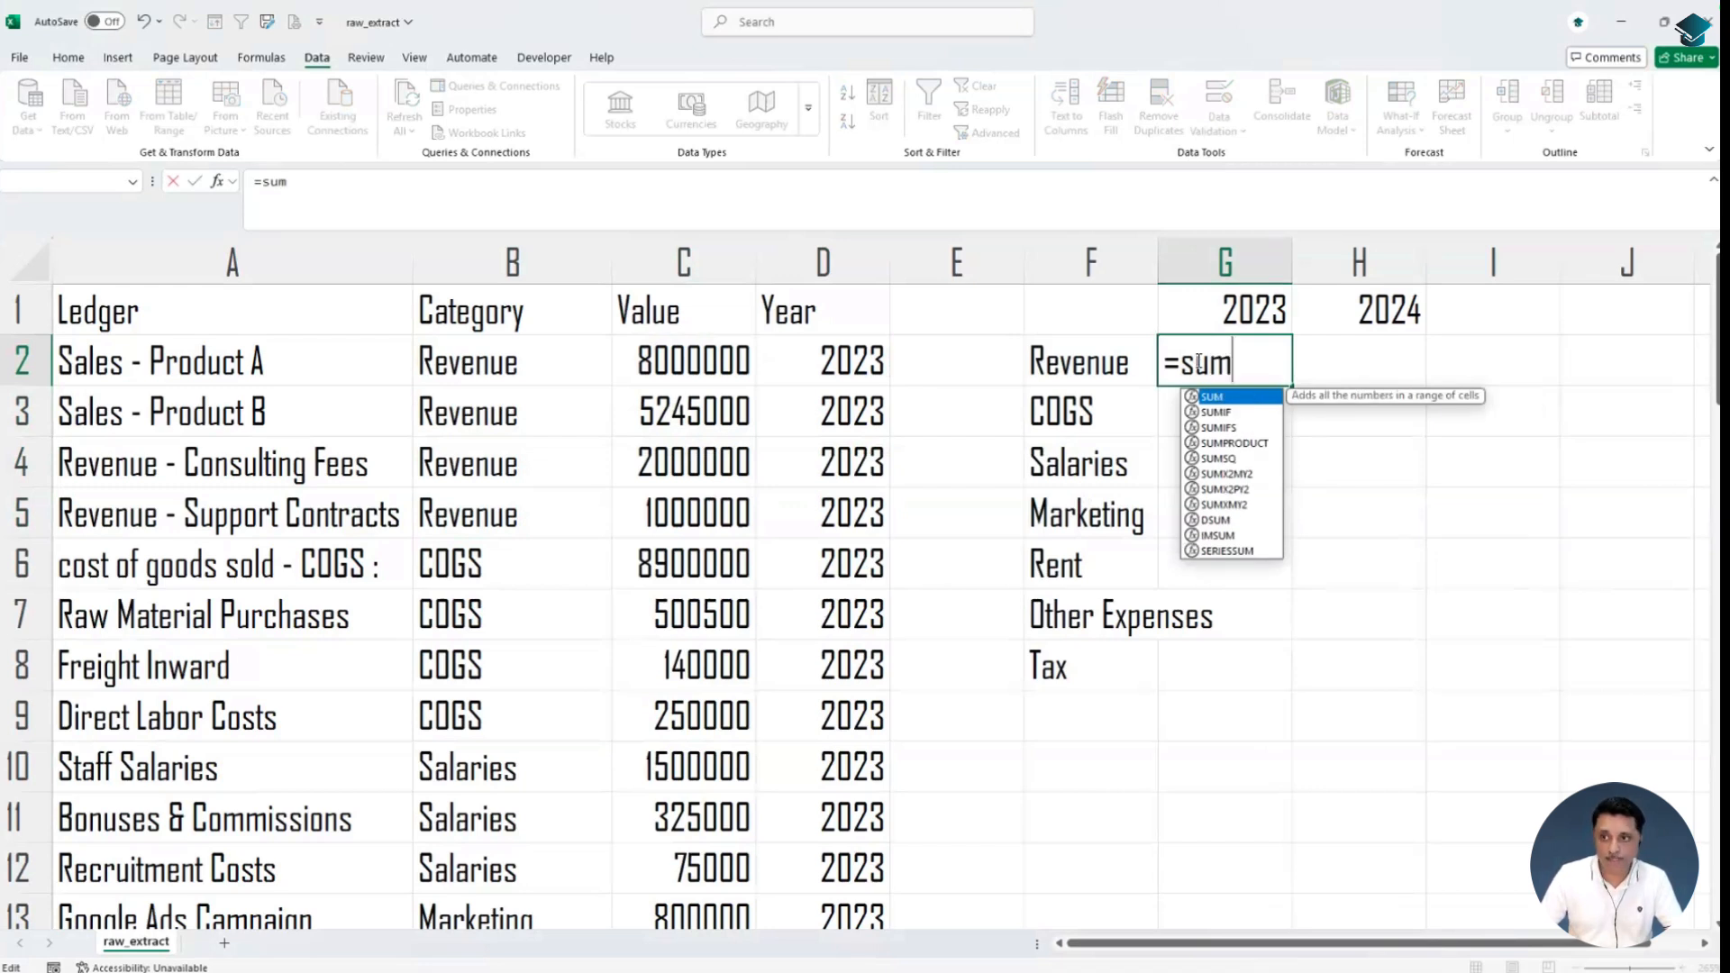
key(Tab)
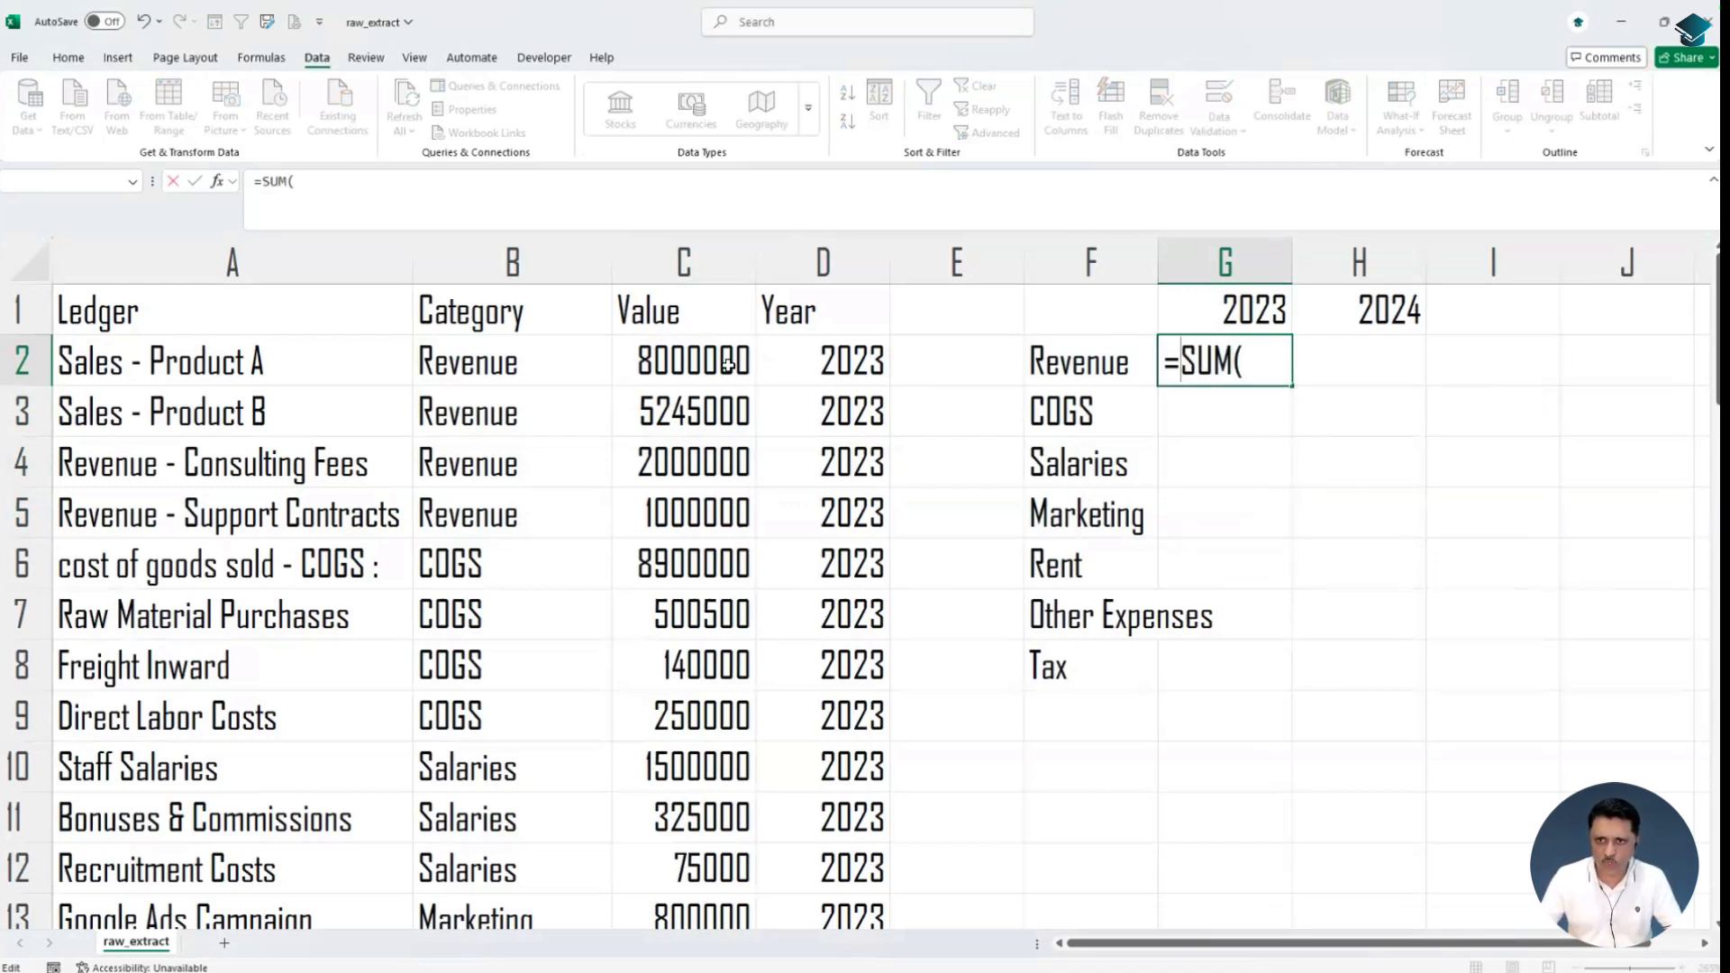
drag(717, 361, 717, 501)
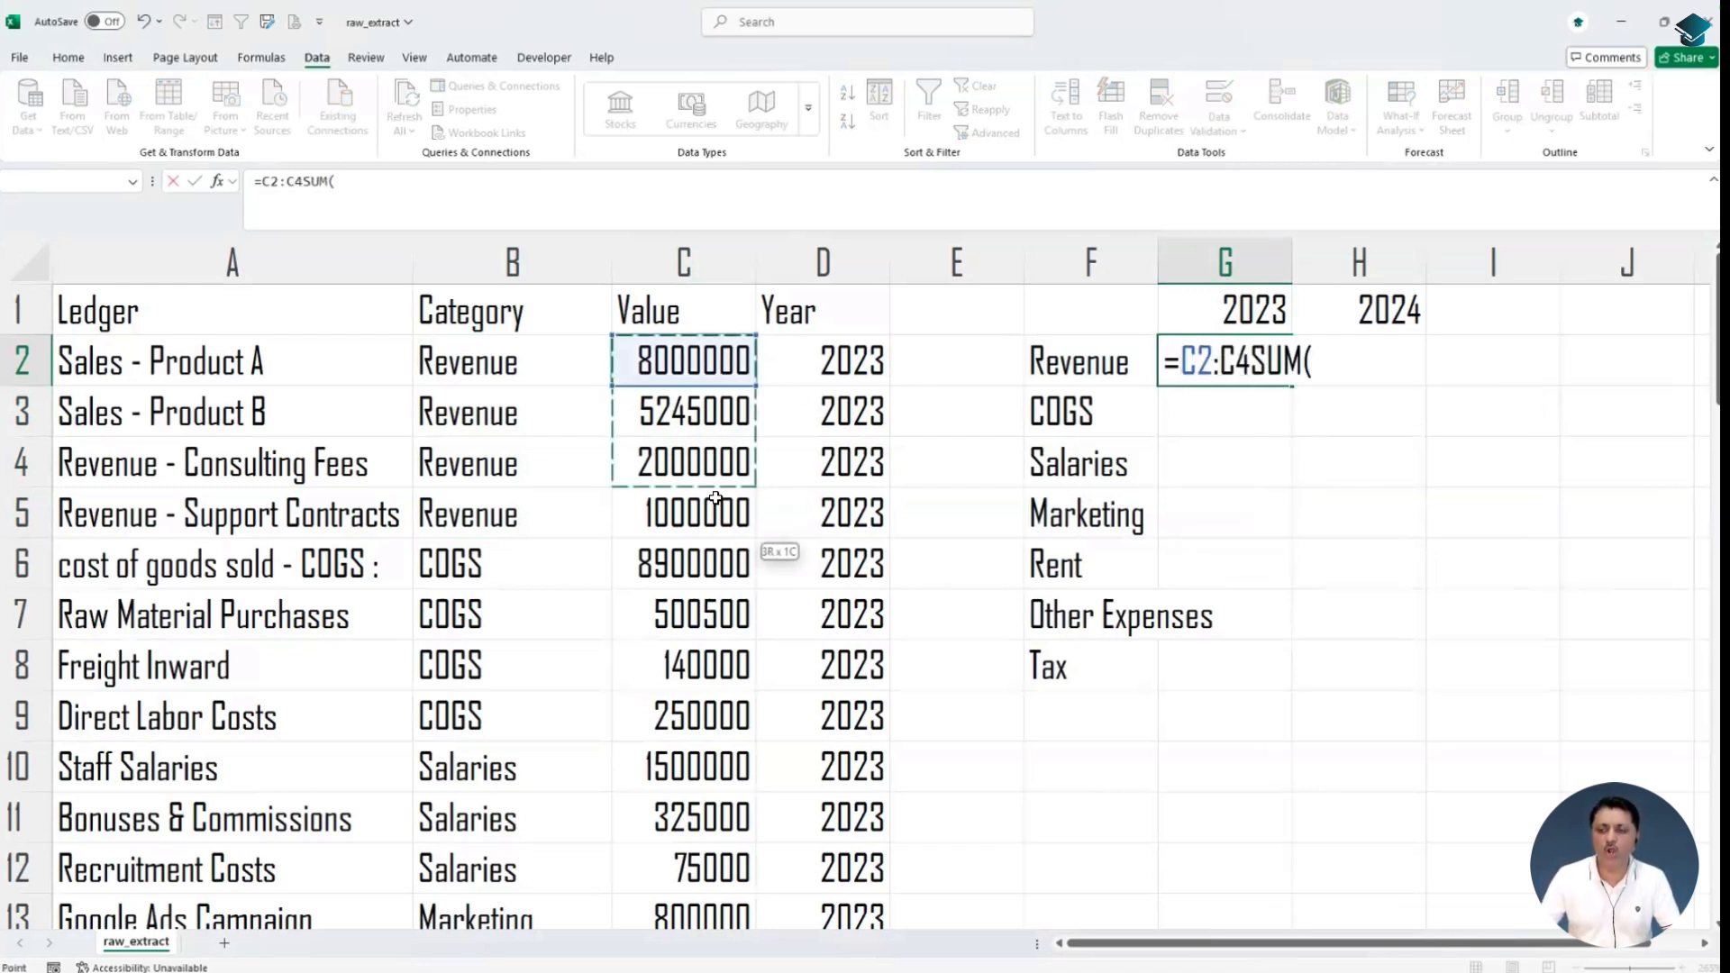
key(Escape)
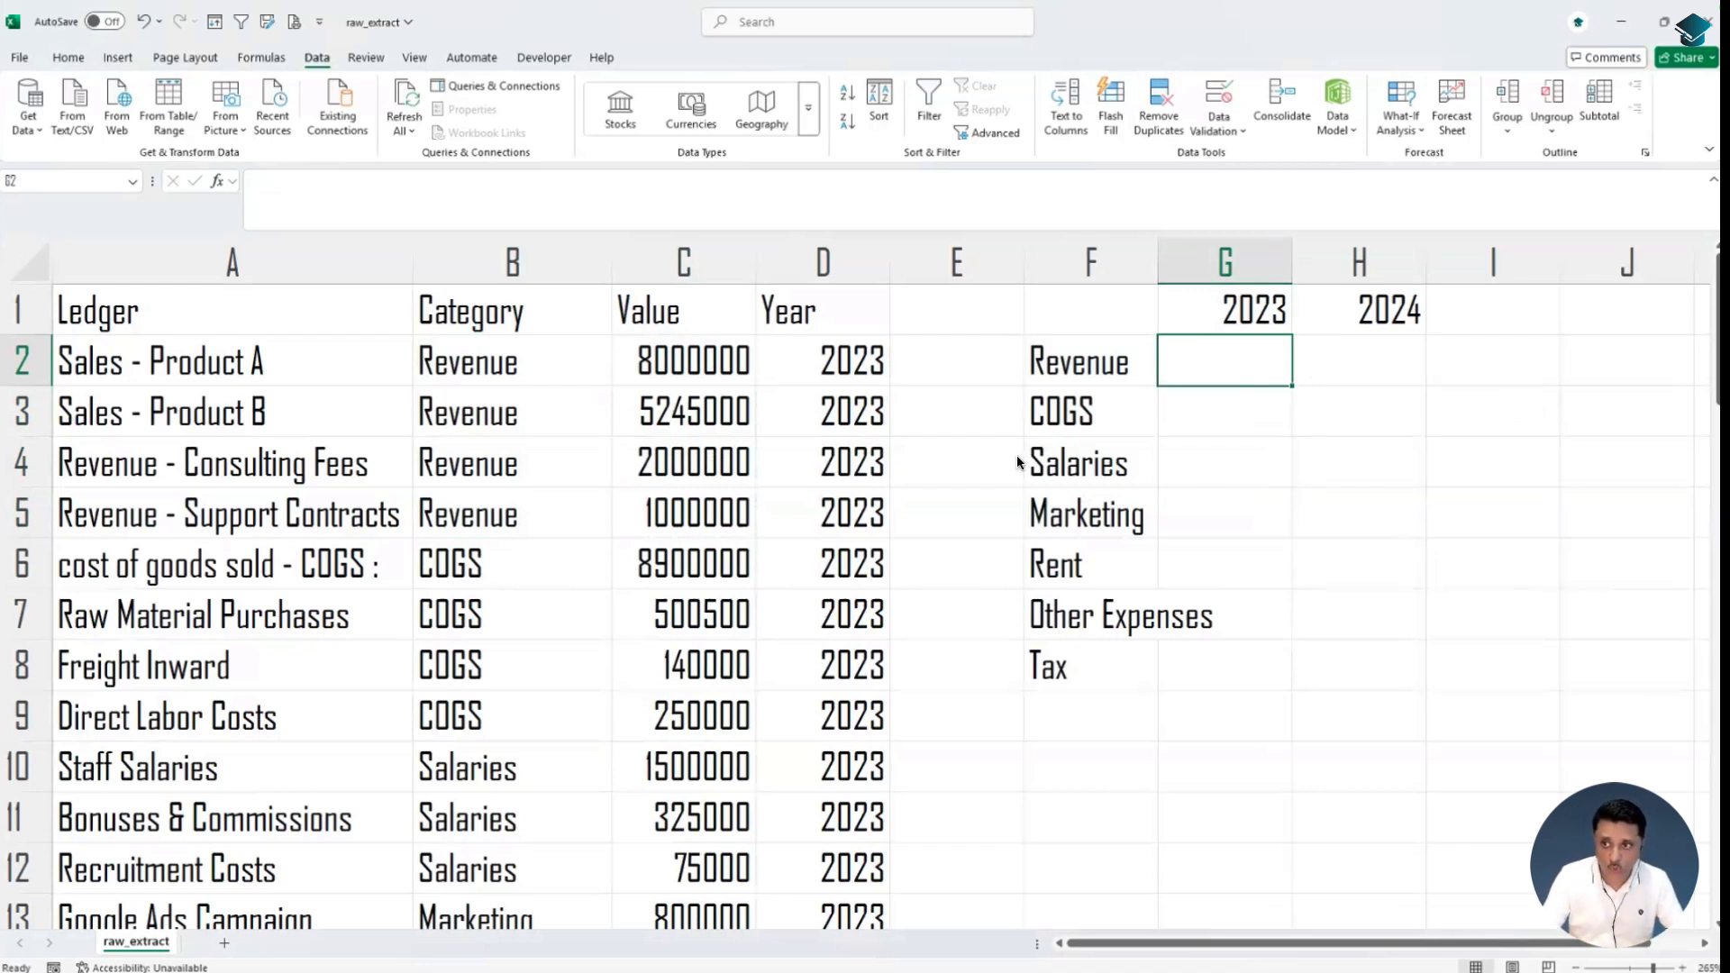
text(=sum)
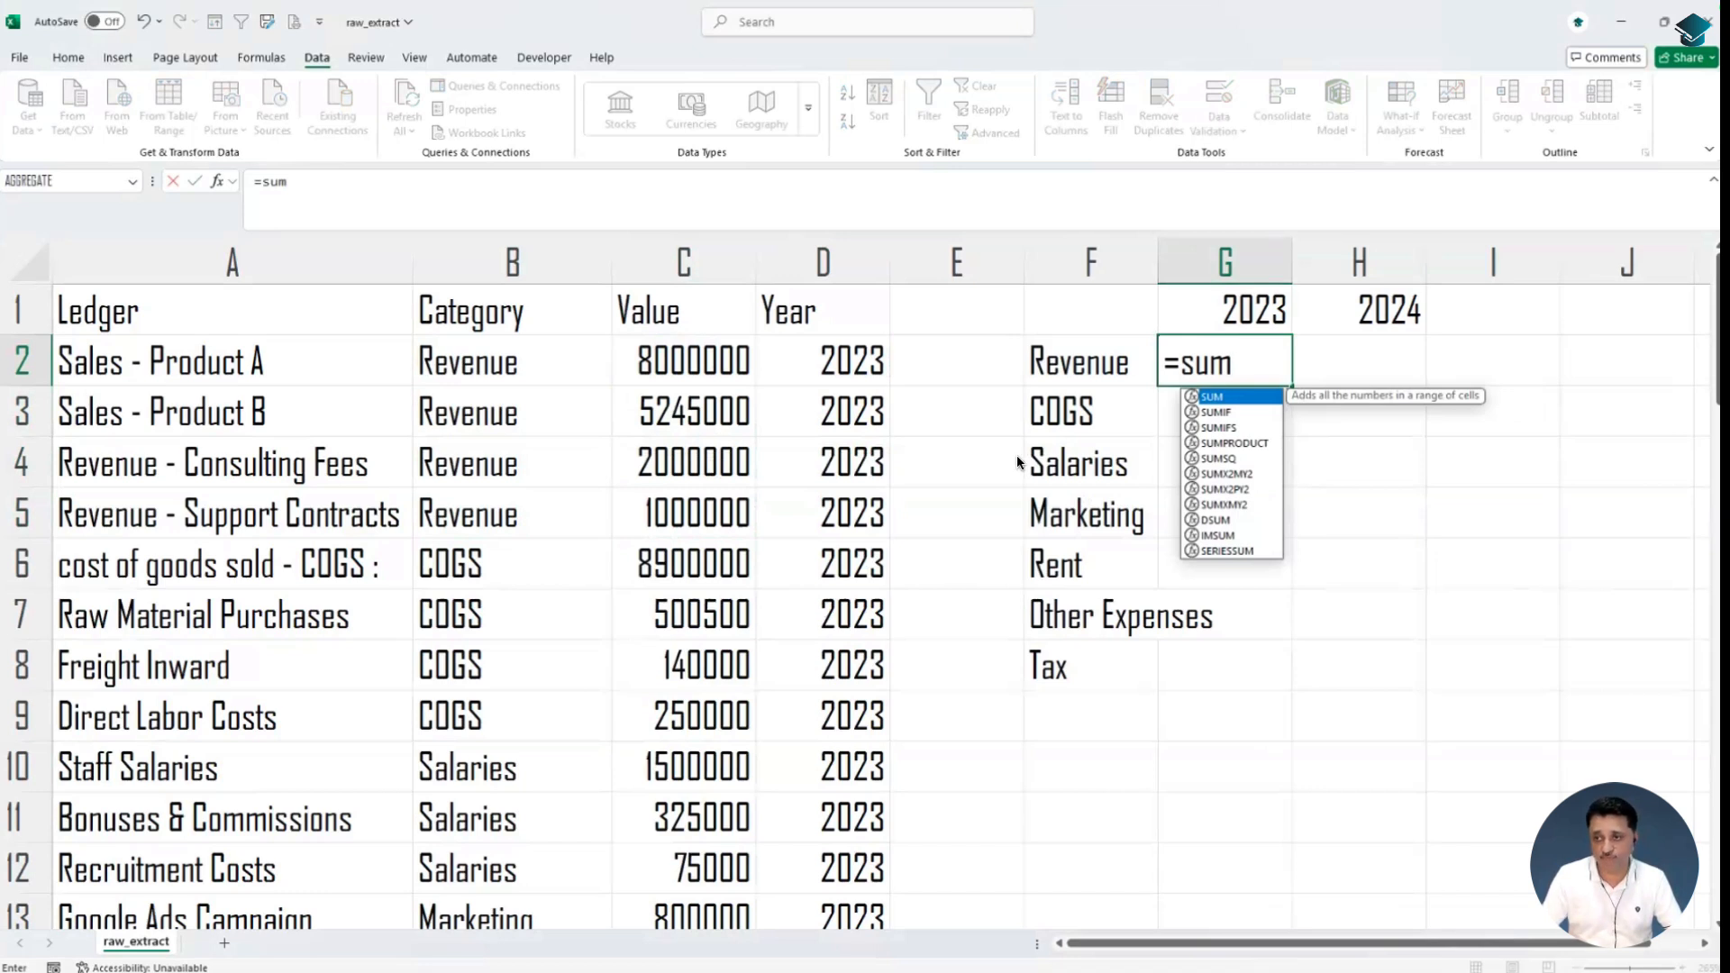
key(Down)
key(Tab)
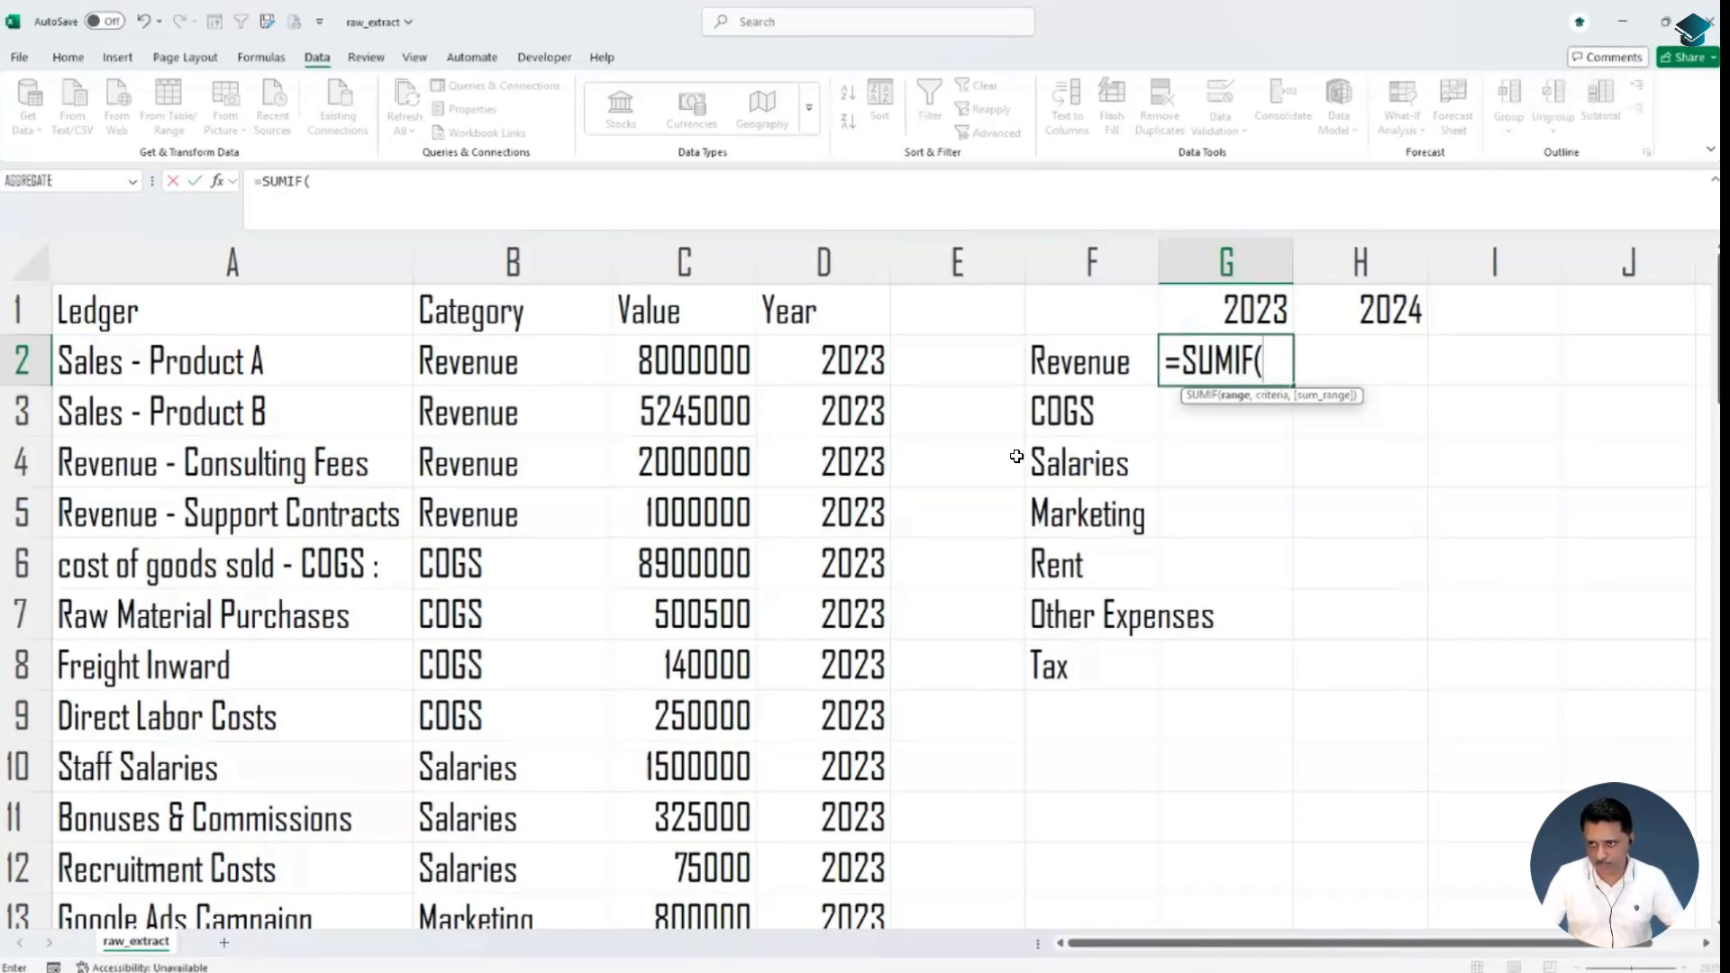
key(BackSpace)
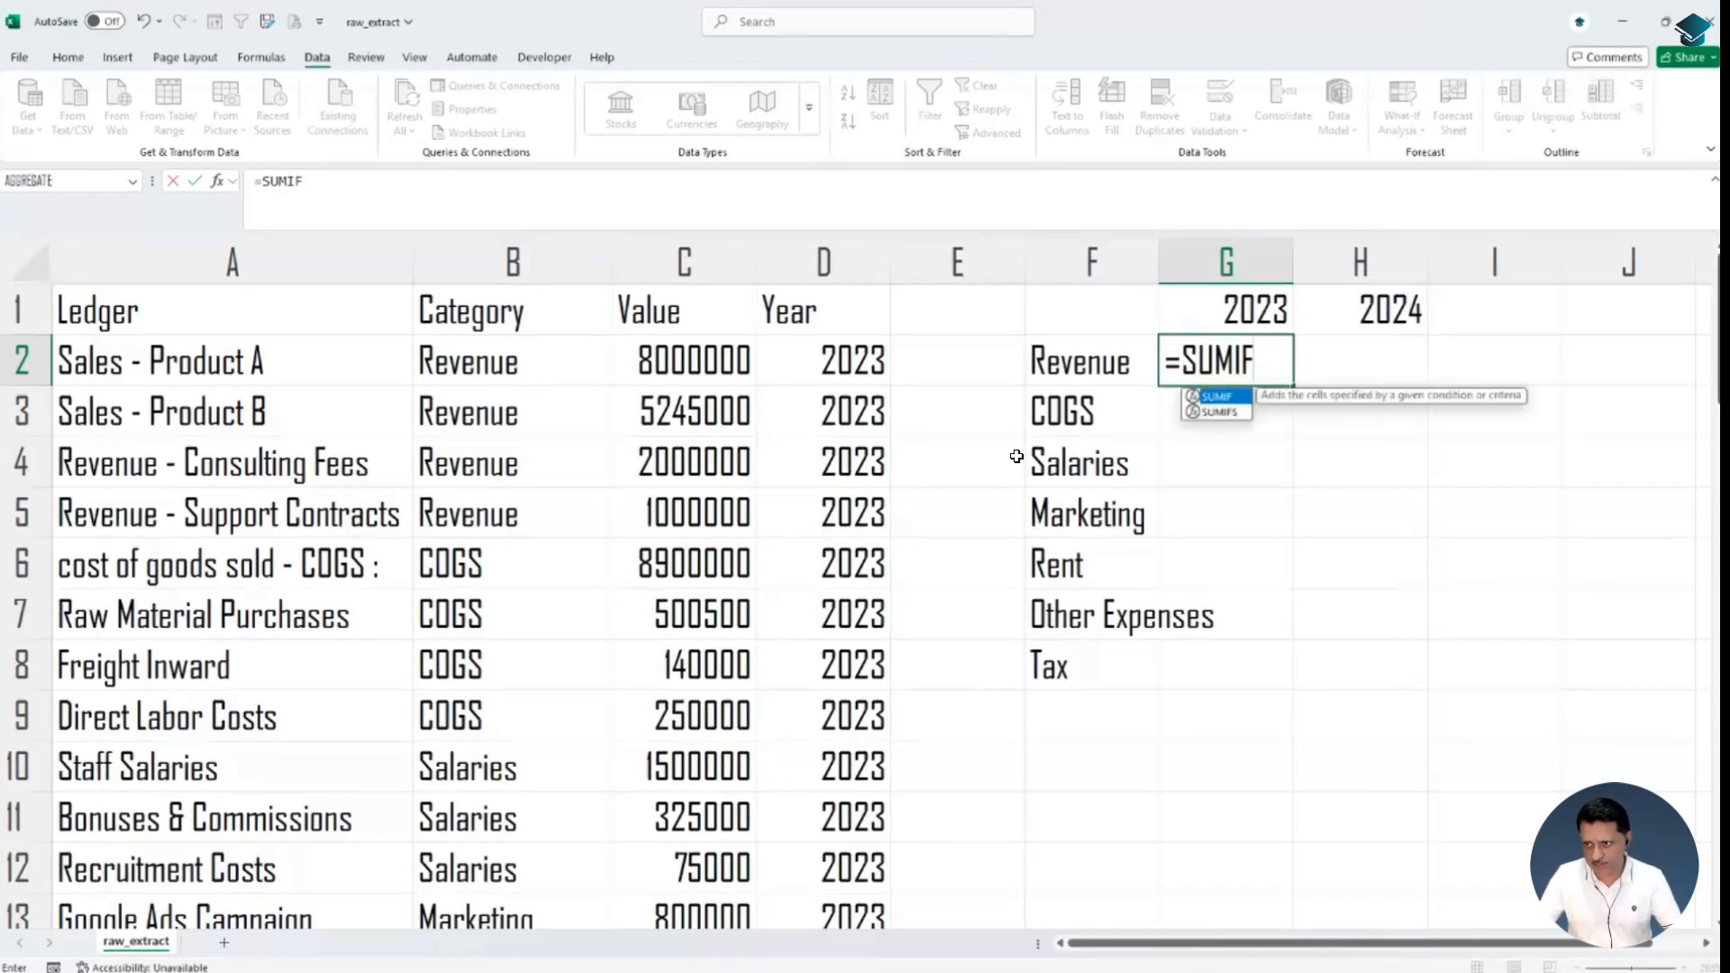
key(Down)
key(Tab)
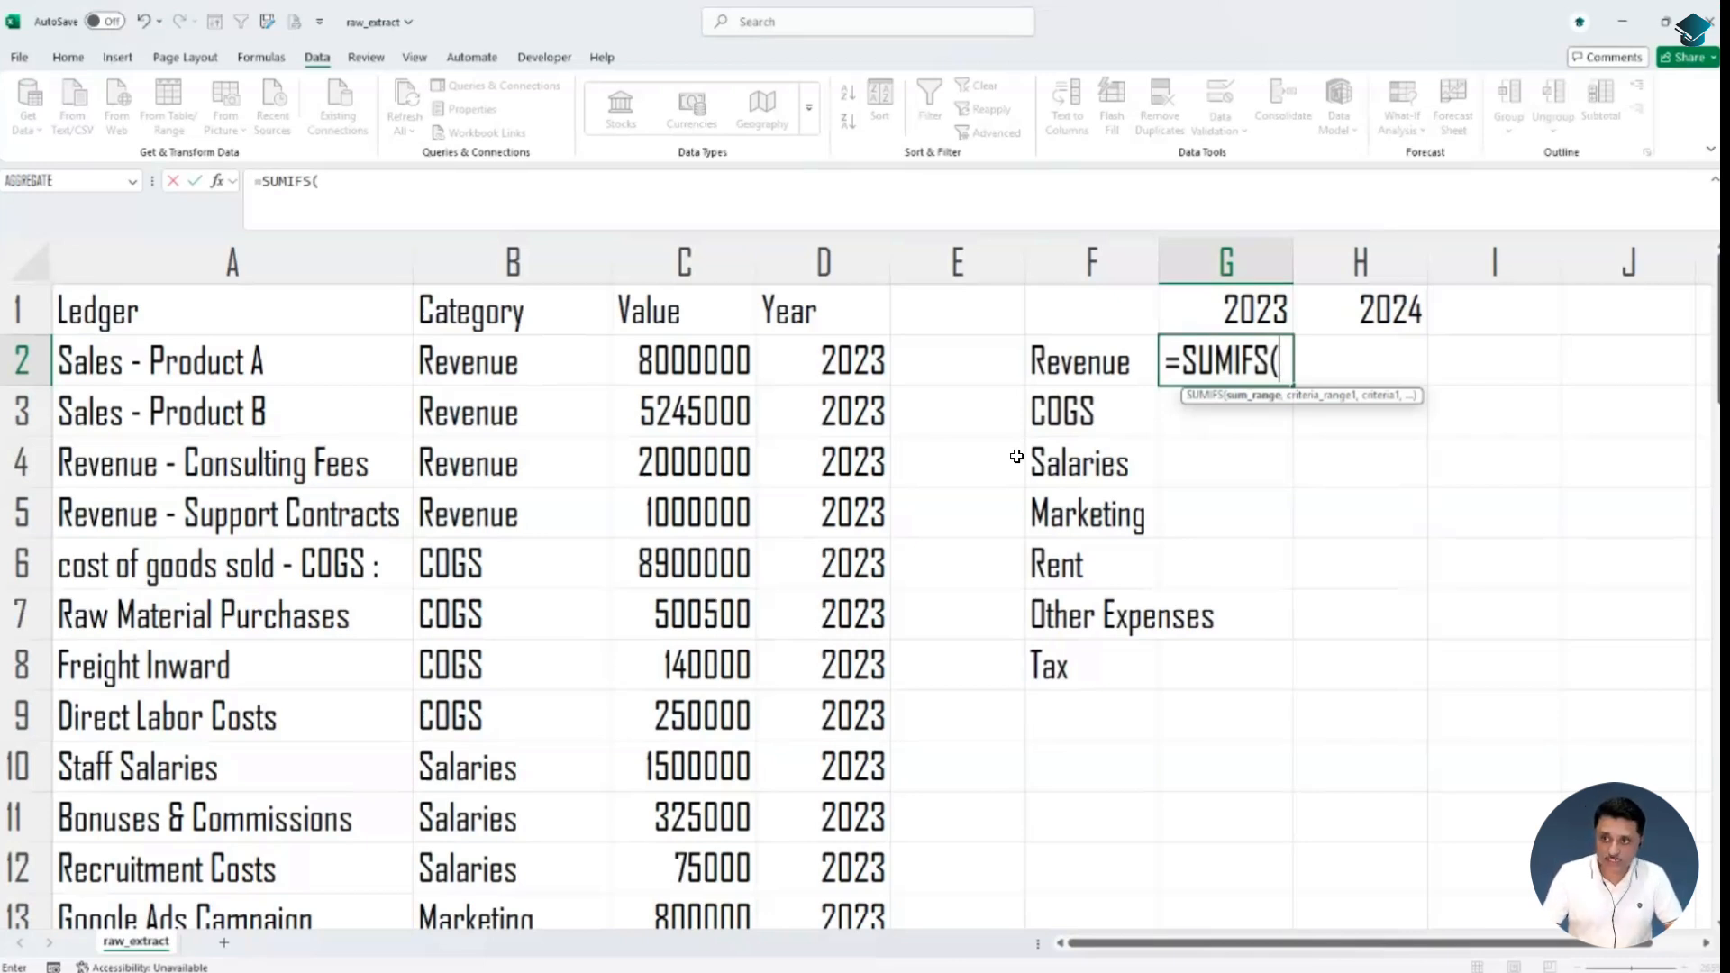
key(BackSpace)
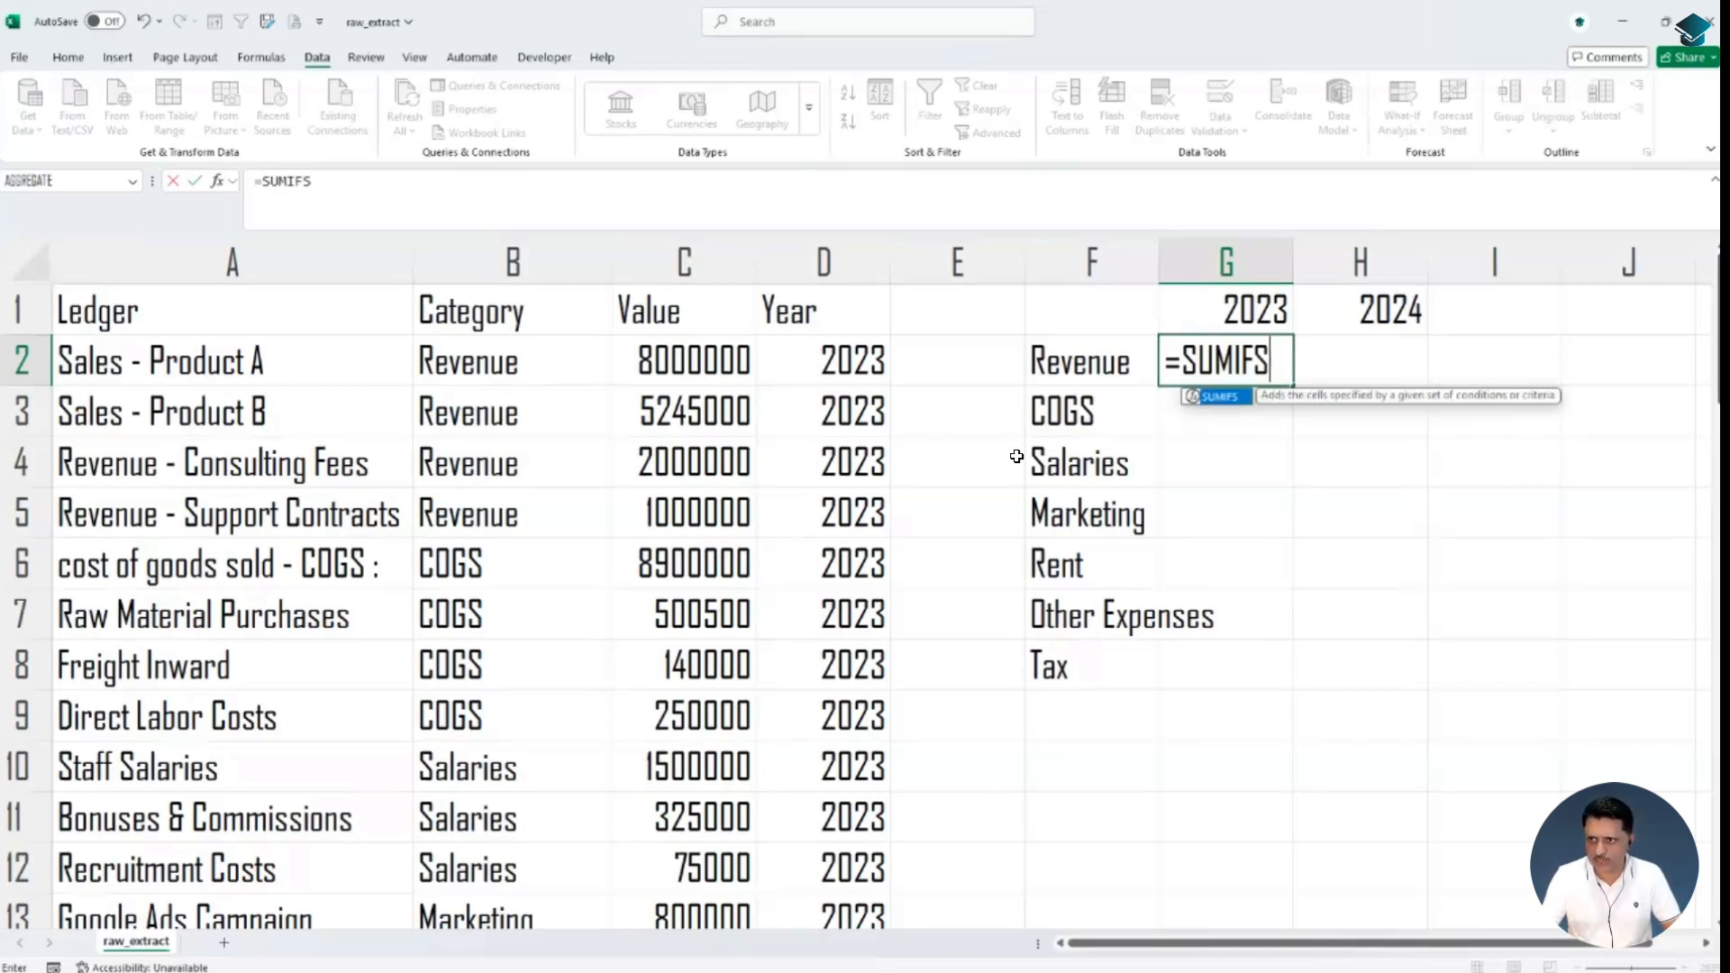
key(BackSpace)
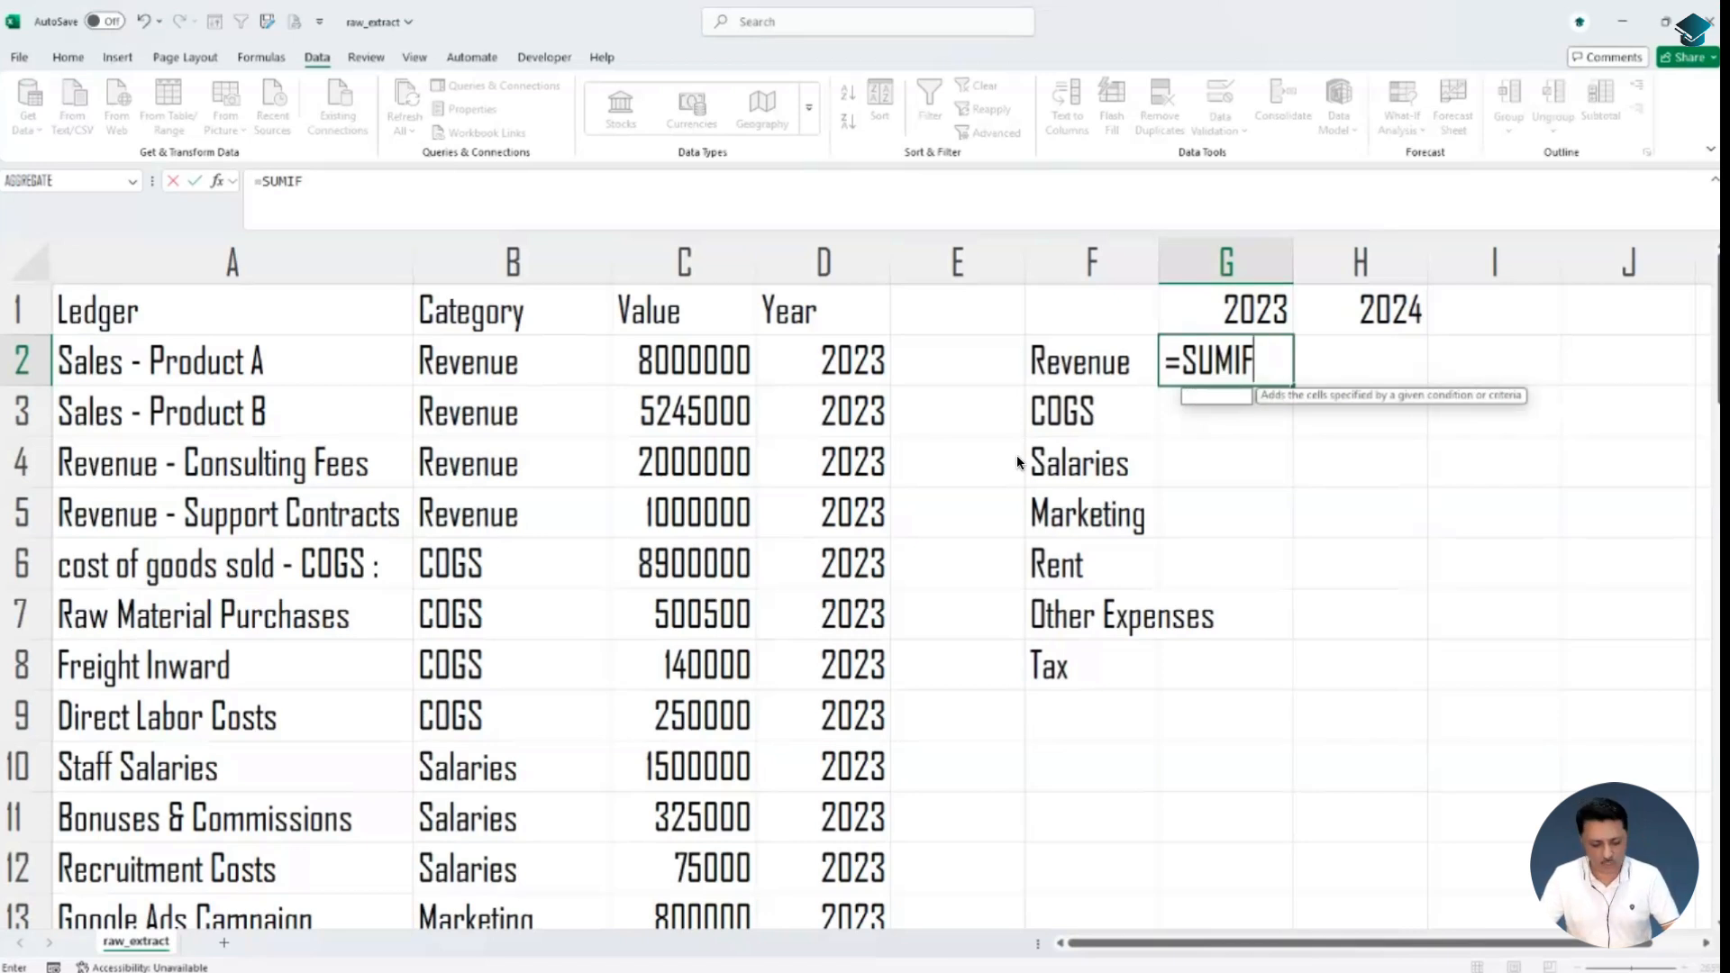
text(()
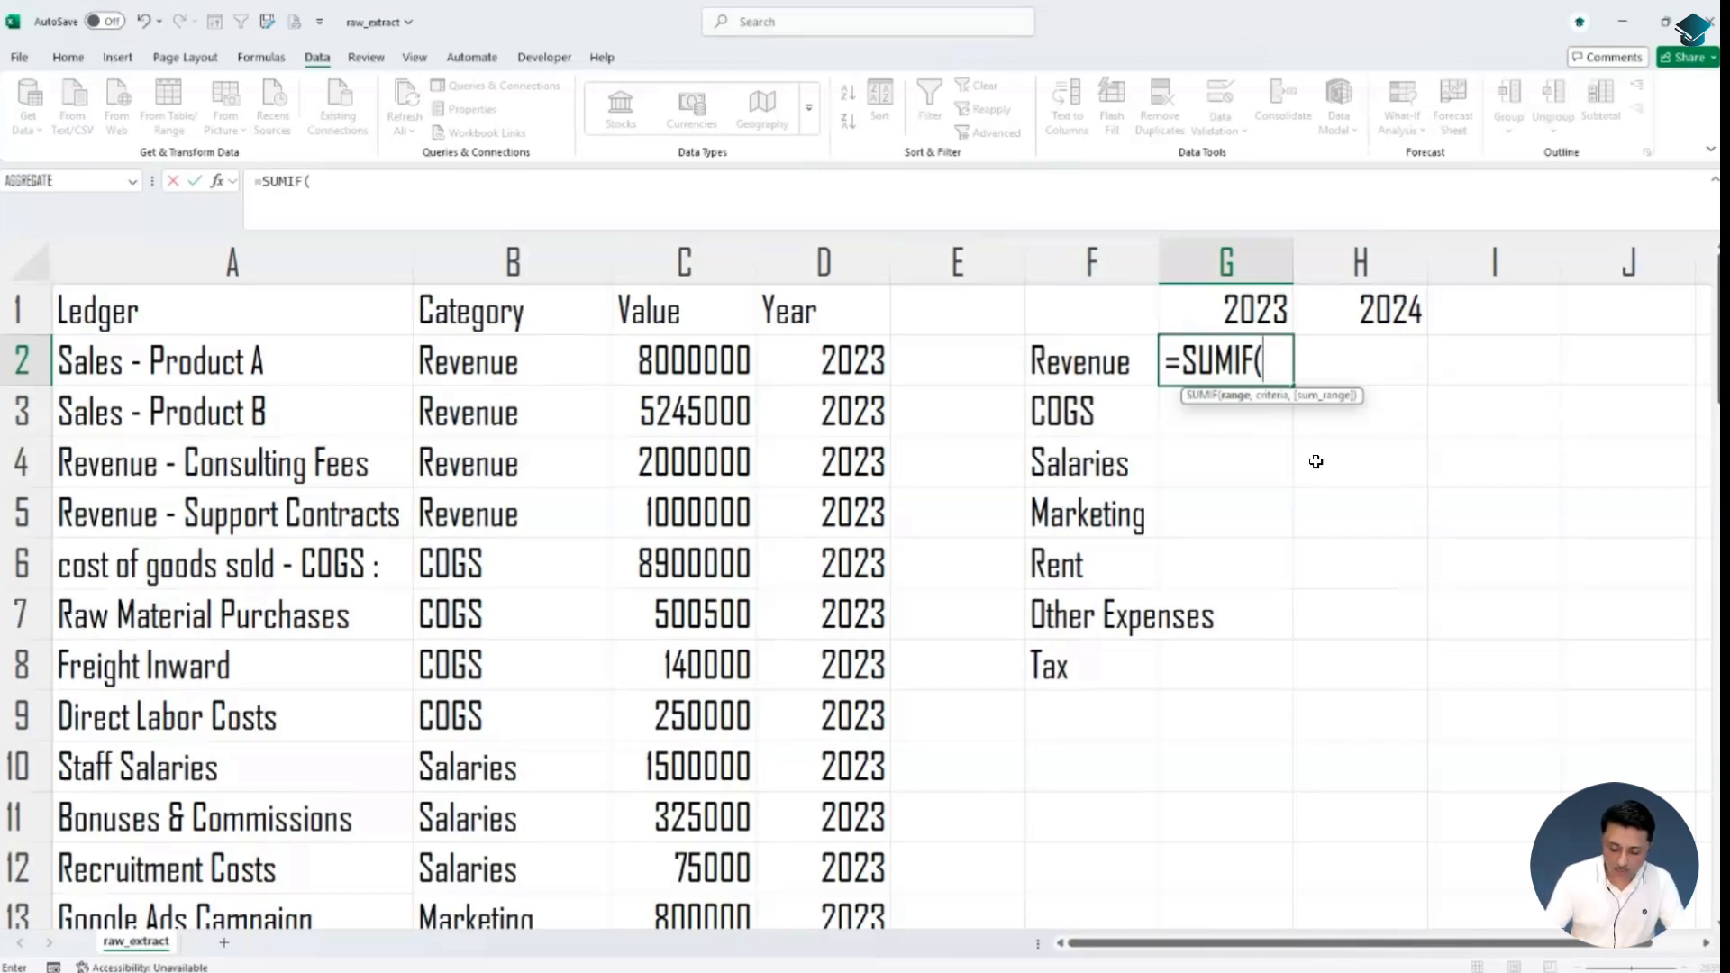
key(Escape)
Start a SUMIFS formula in G2 with the Value column locked as sum range $C$2:$C$51
text(=)
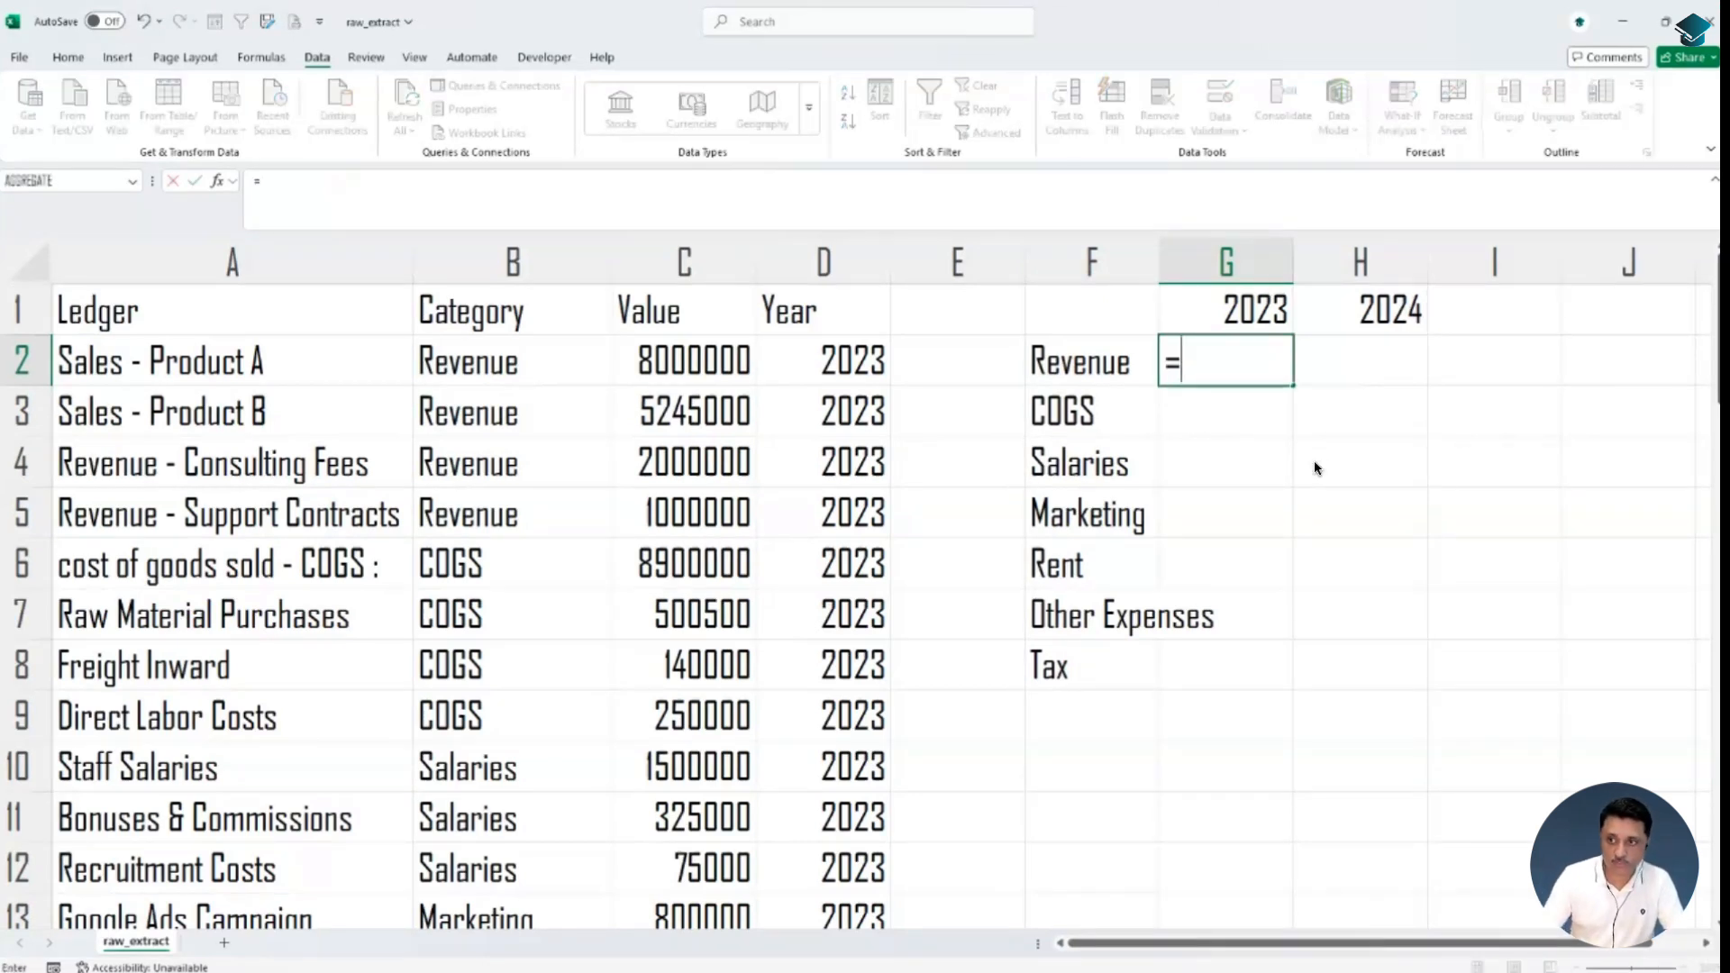
text(sumif)
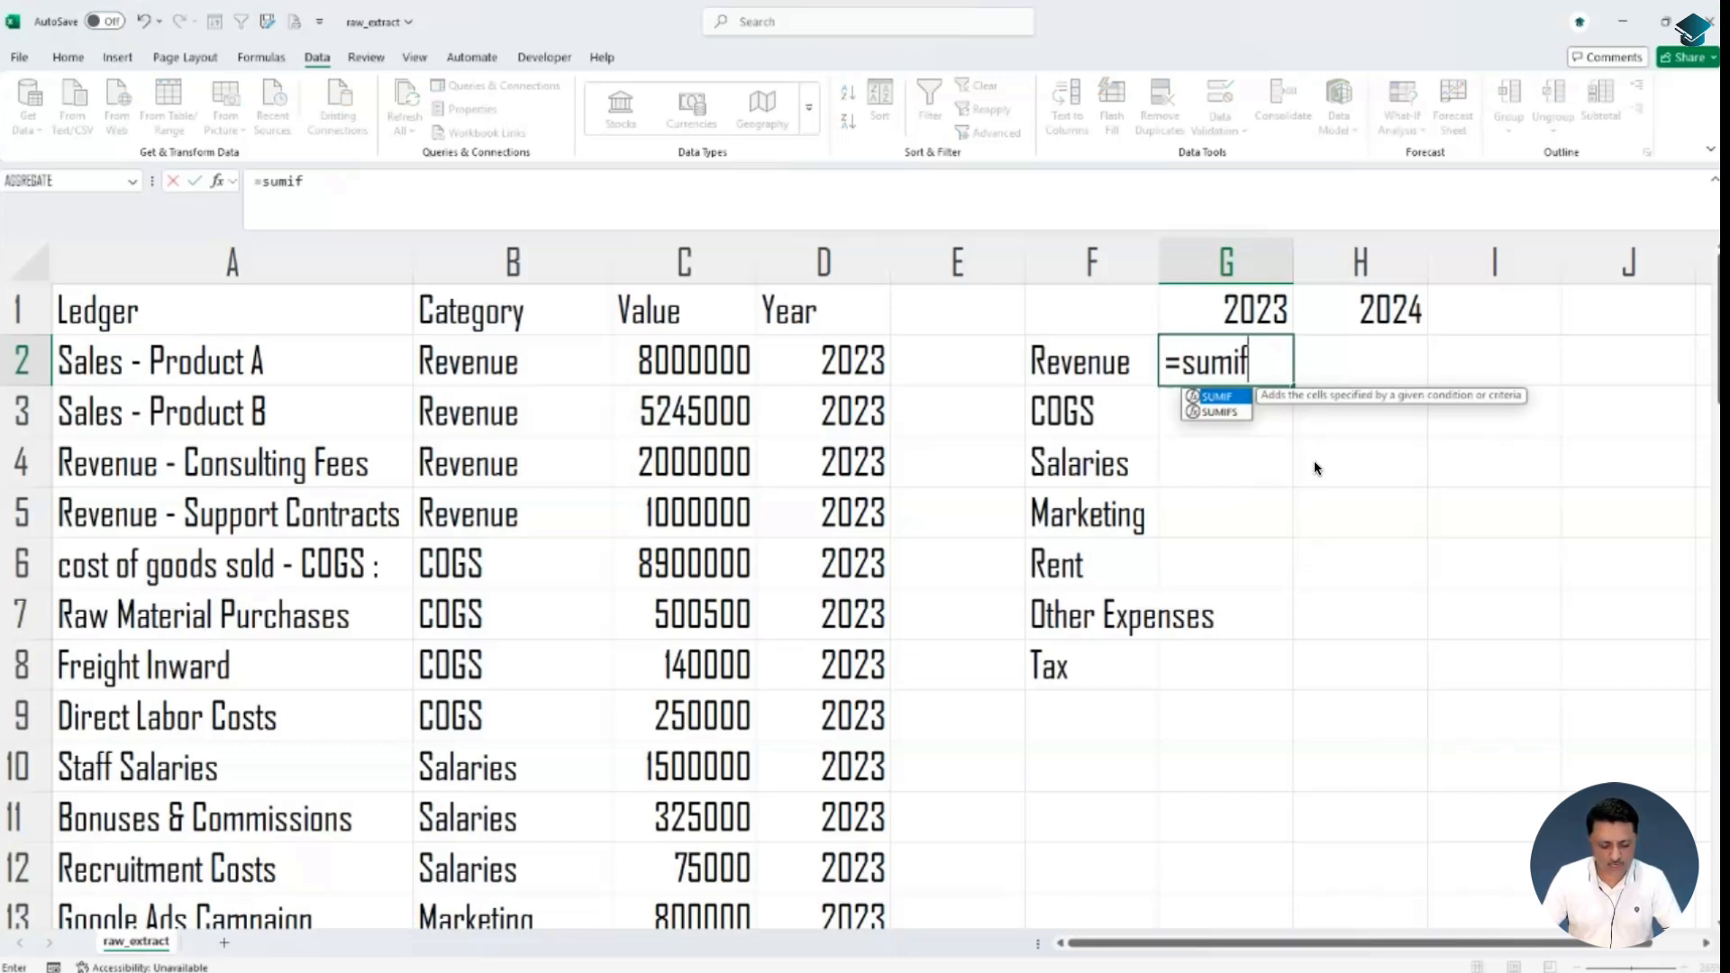
key(Down)
key(Tab)
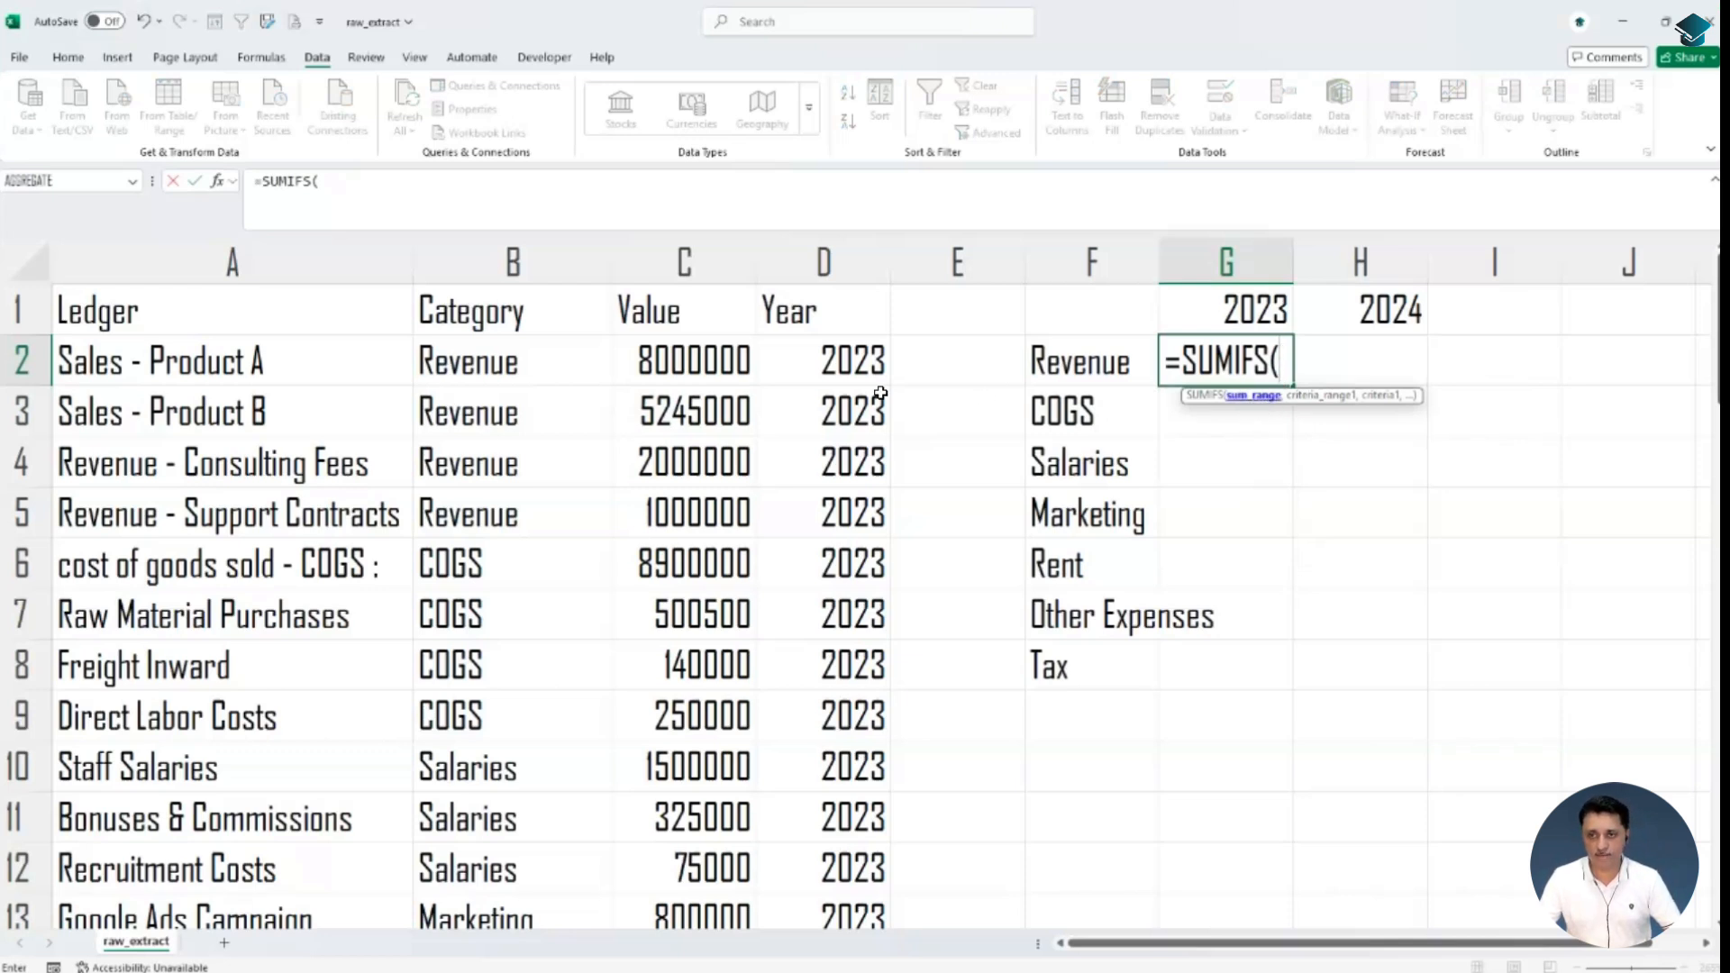
click(684, 349)
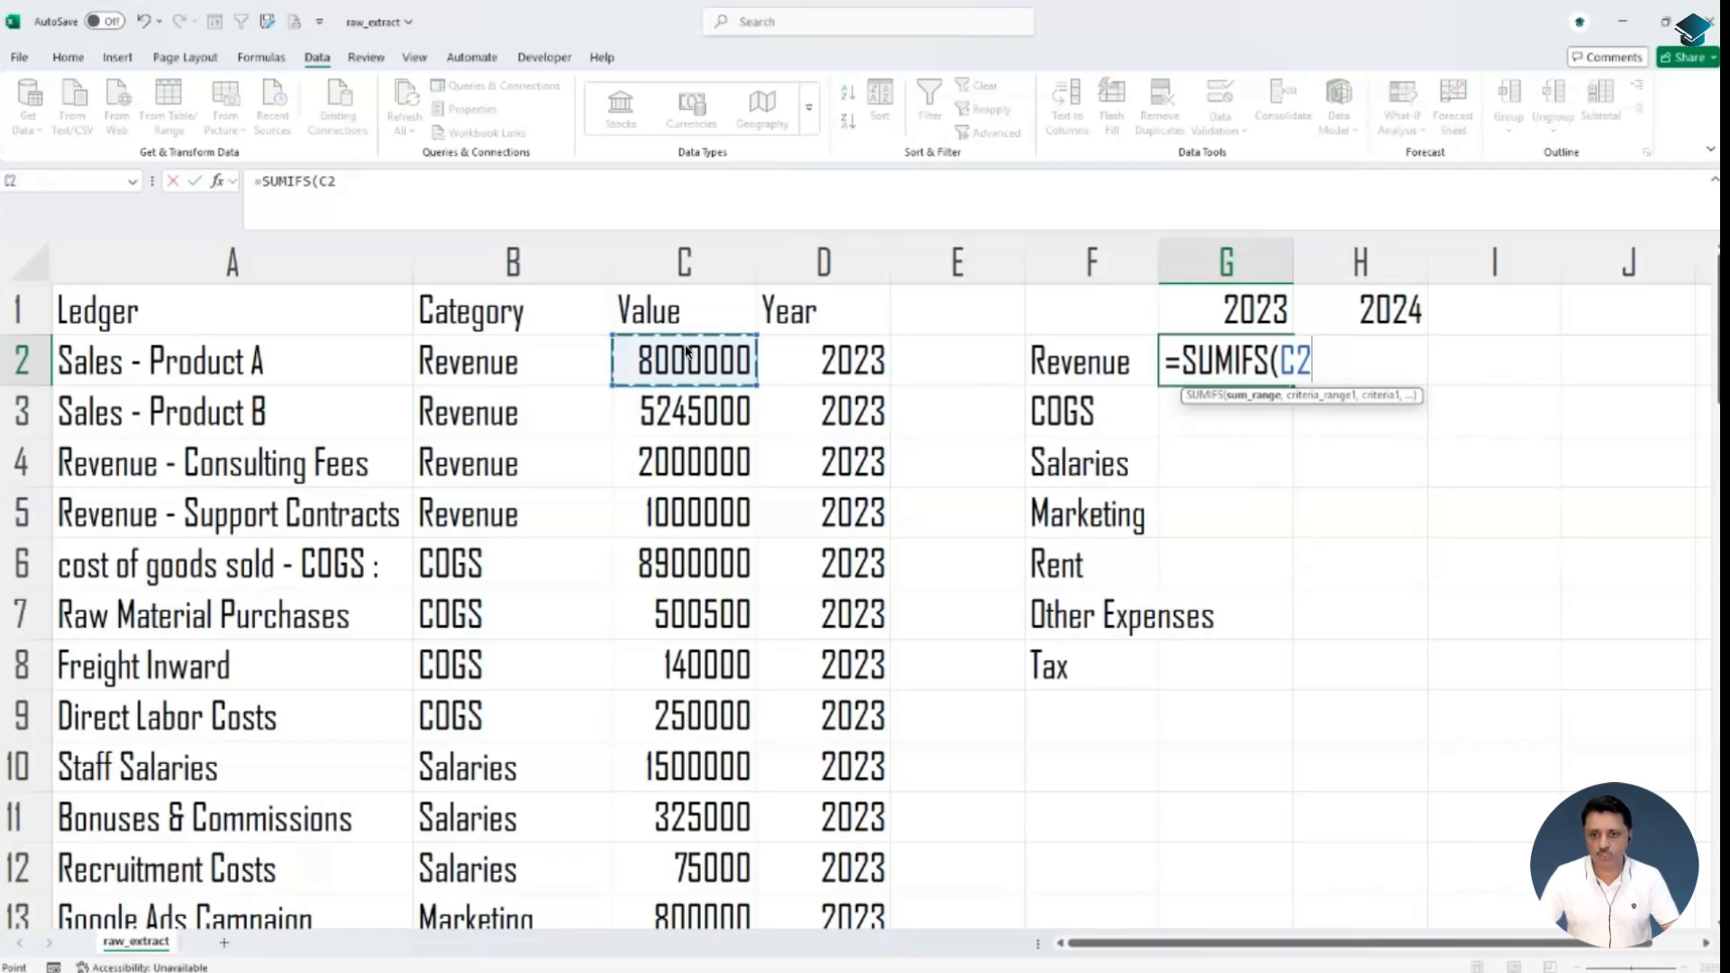
key(ctrl+shift+Down)
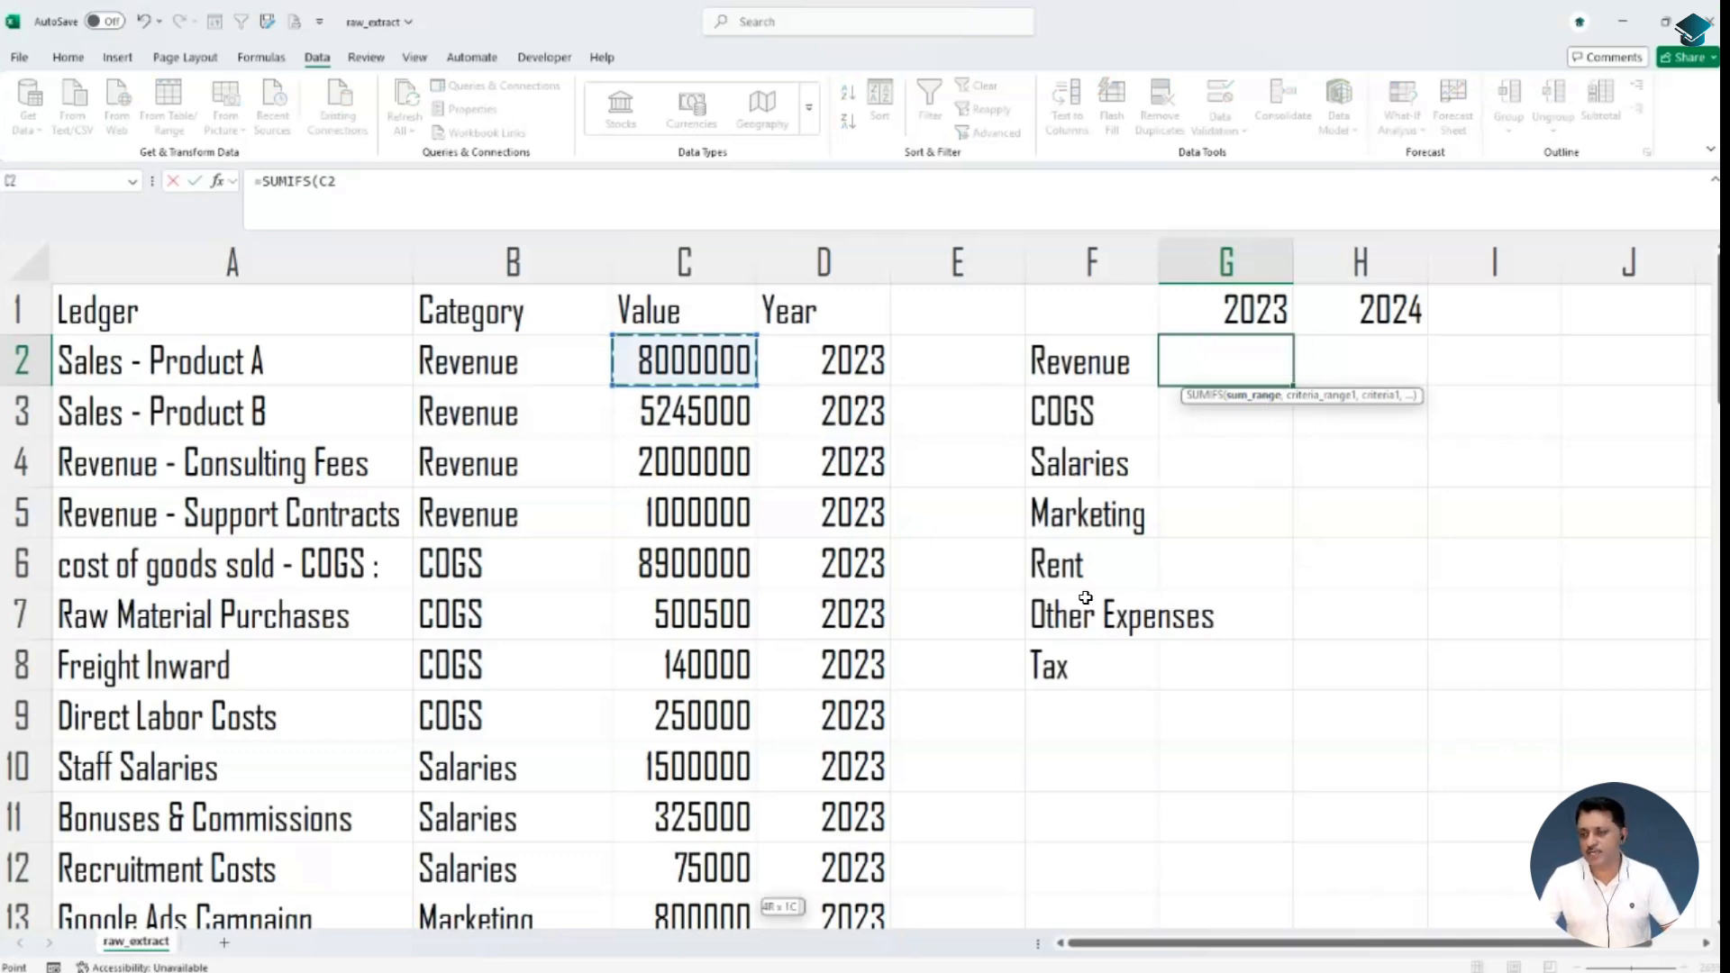
key(ctrl+shift+Down)
scroll(1086, 598, up, 1)
scroll(1086, 597, up, 12)
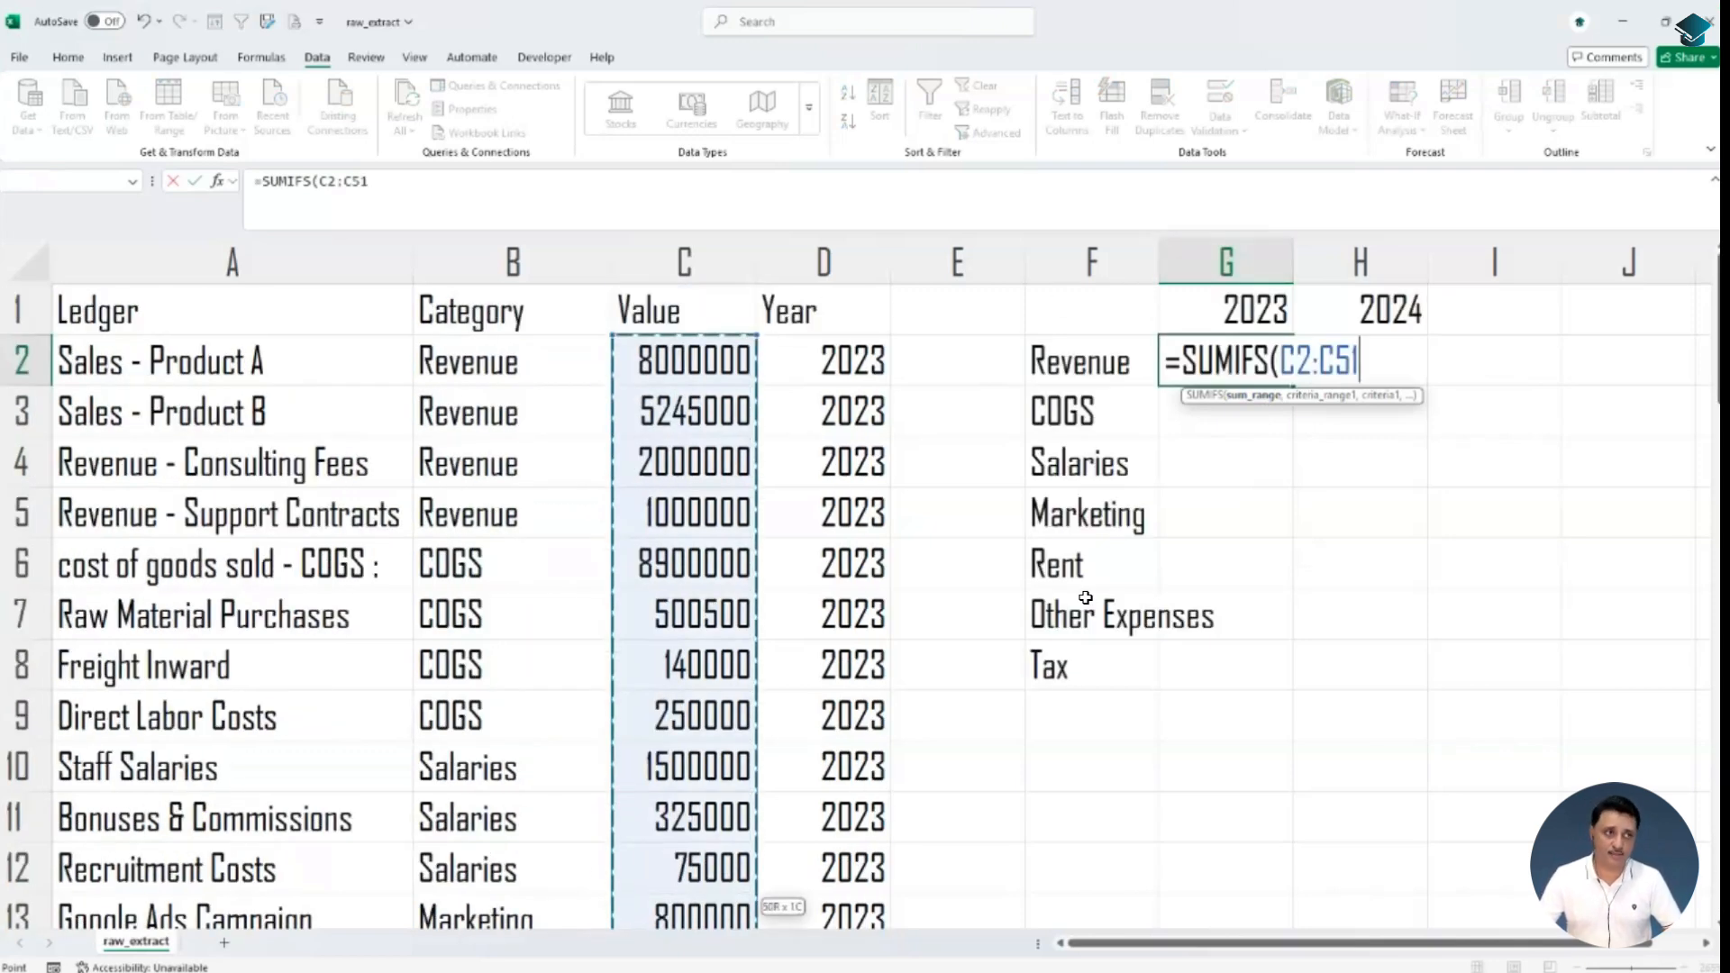
key(F4)
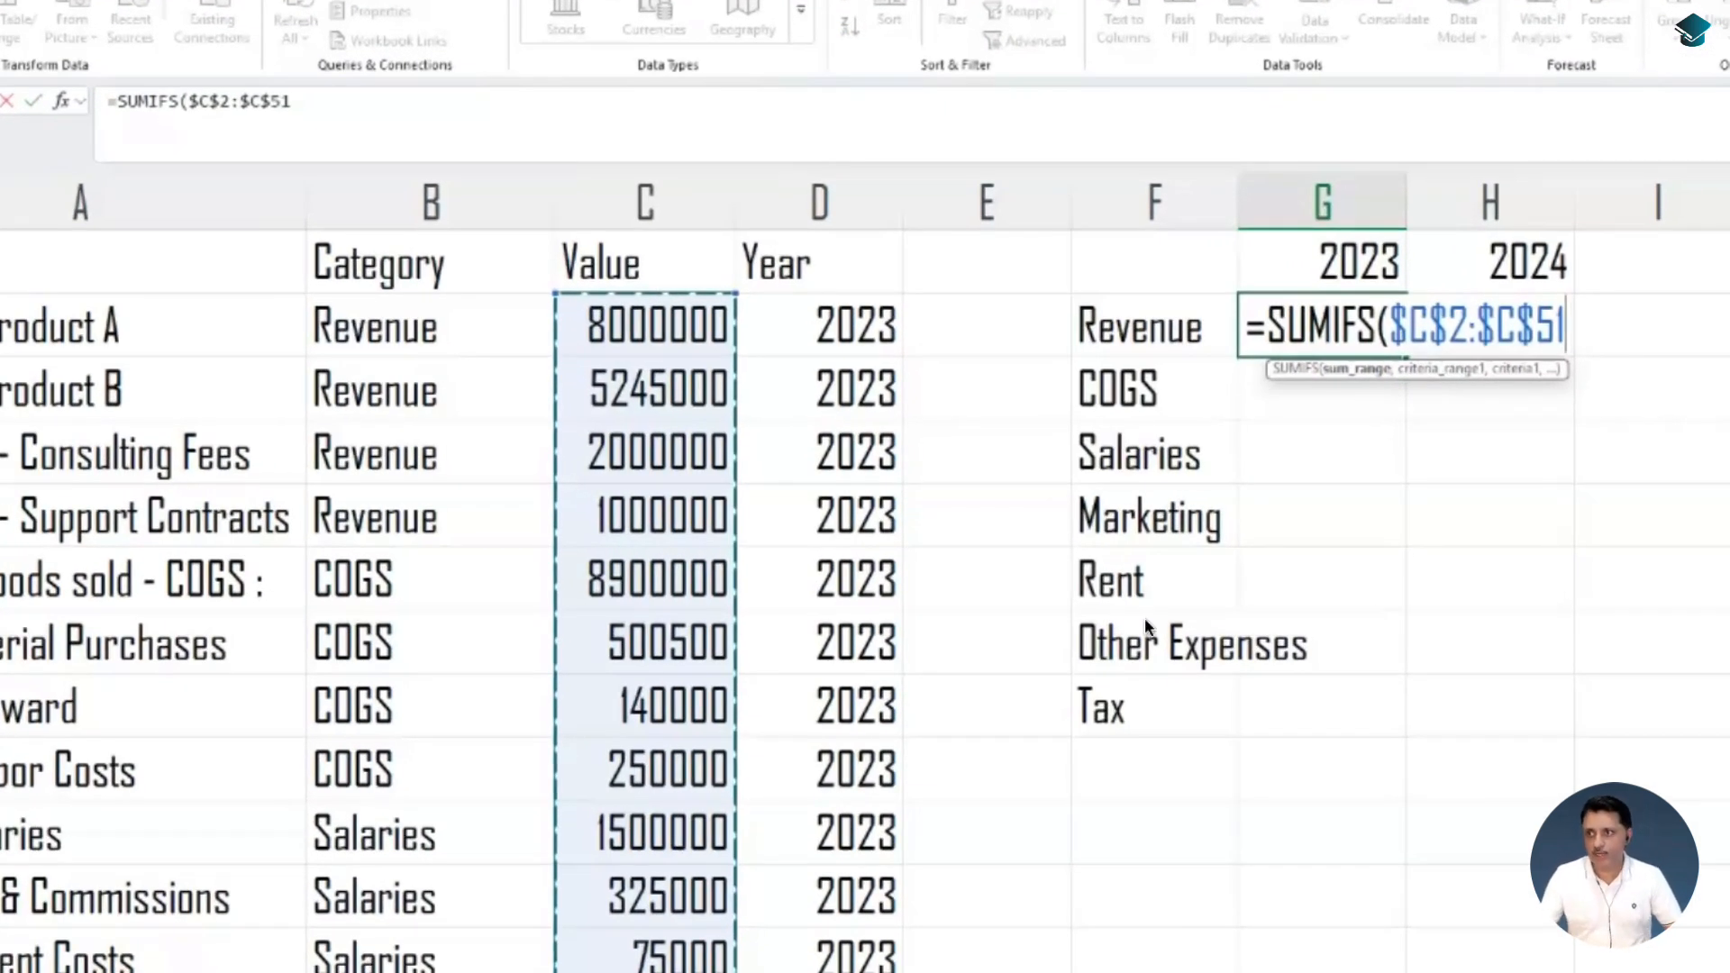
text(,)
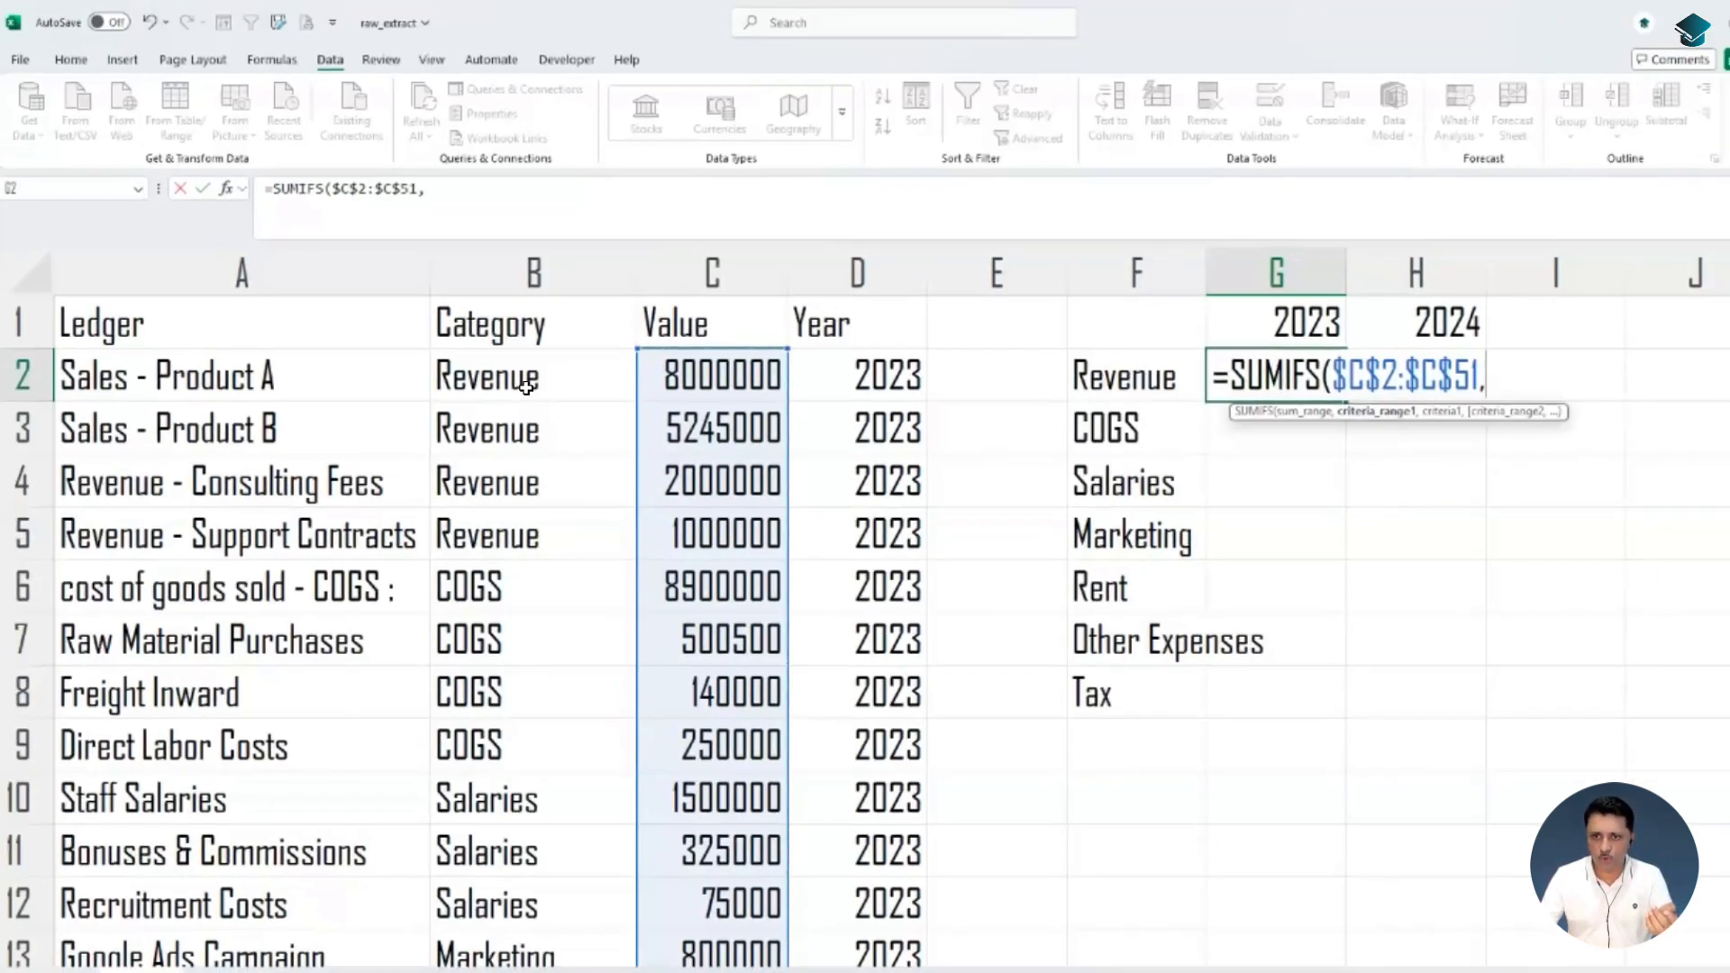
Add the category condition to the SUMIFS formula, matching $B$2:$B$51 against the Revenue label as $F2 with only its column locked
click(527, 387)
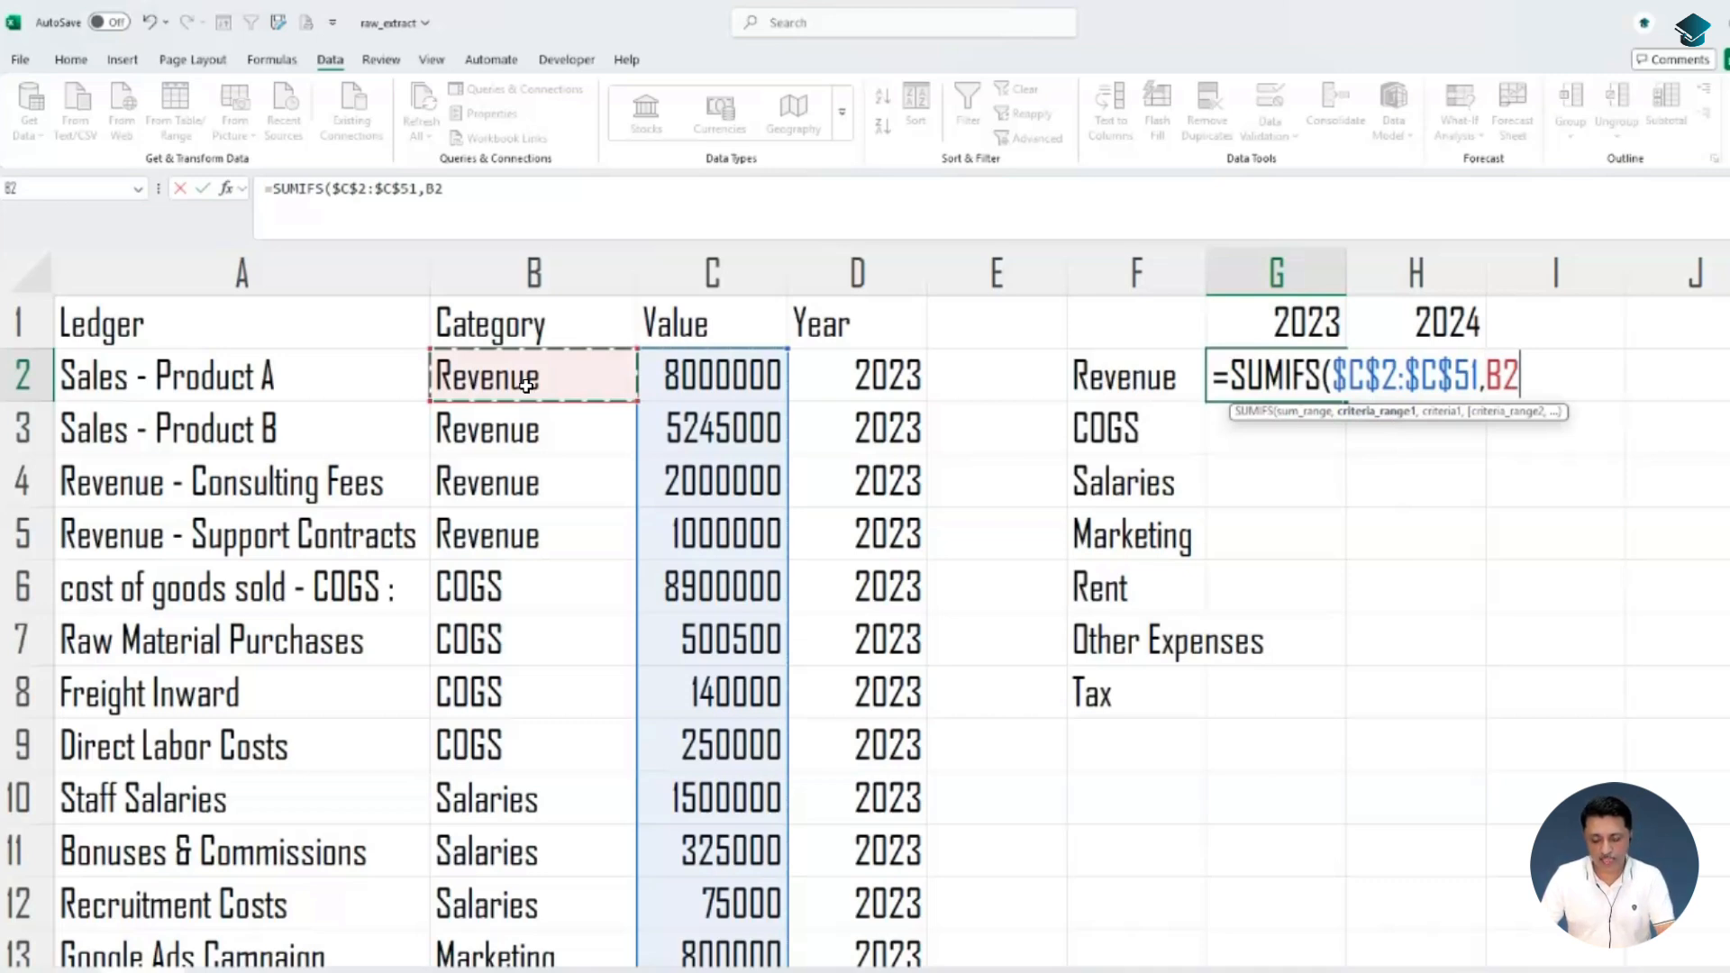
key(ctrl+shift+Down)
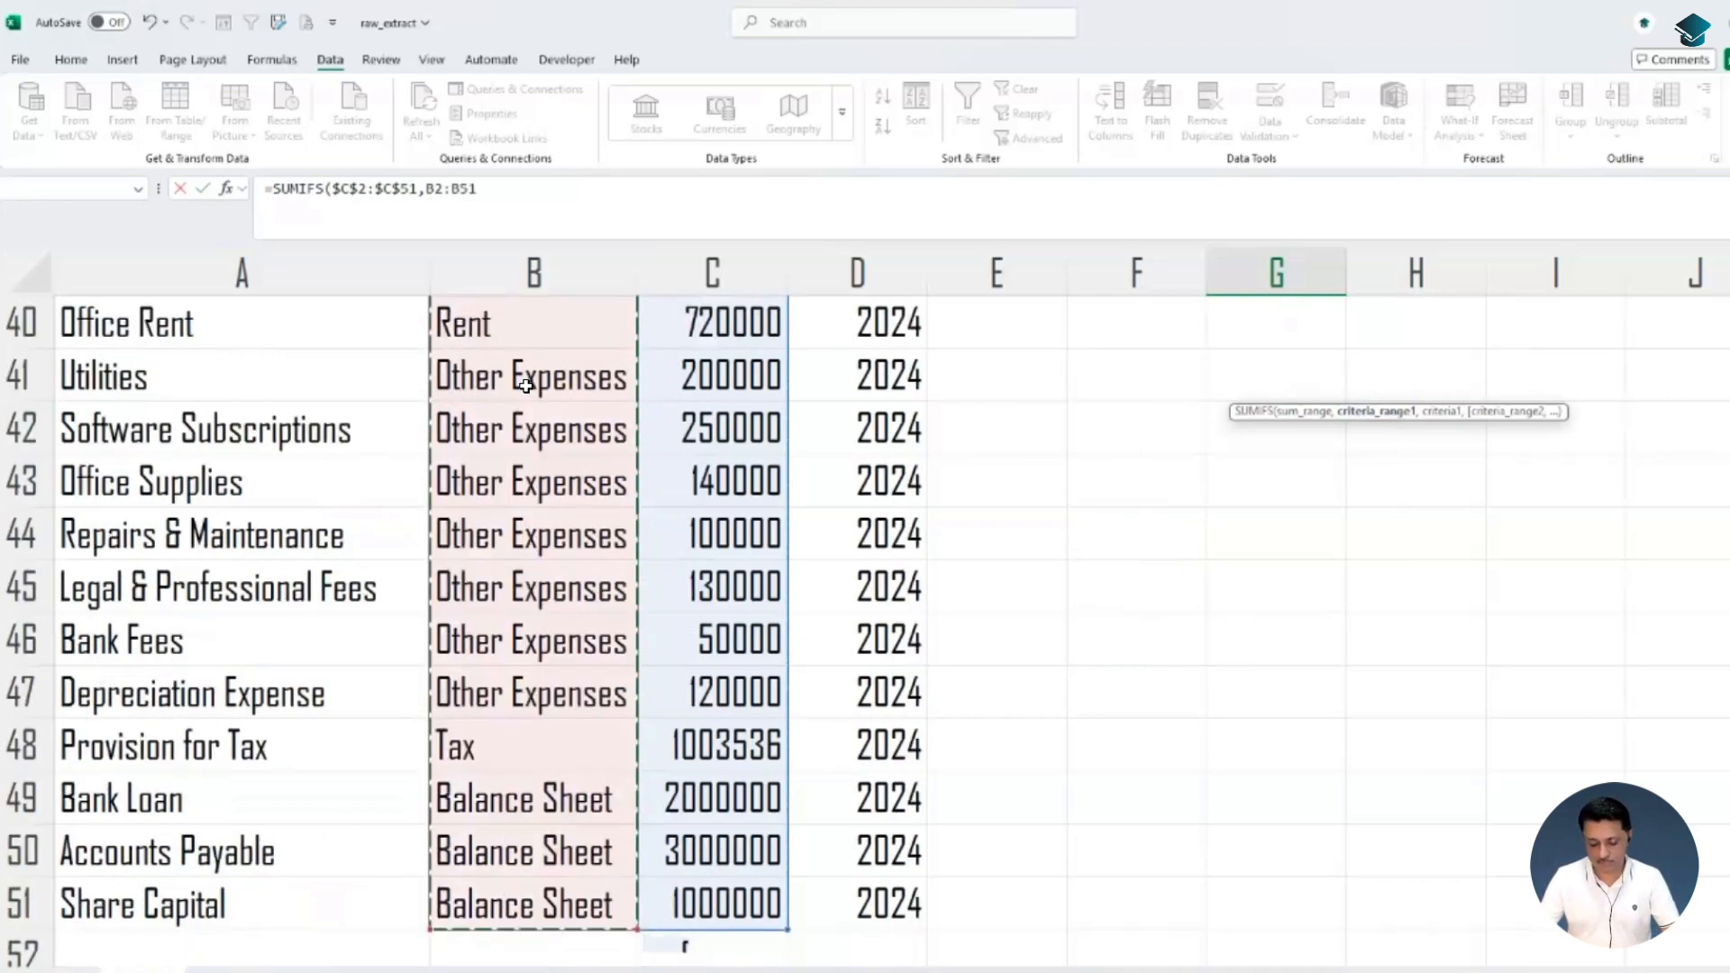
key(F4)
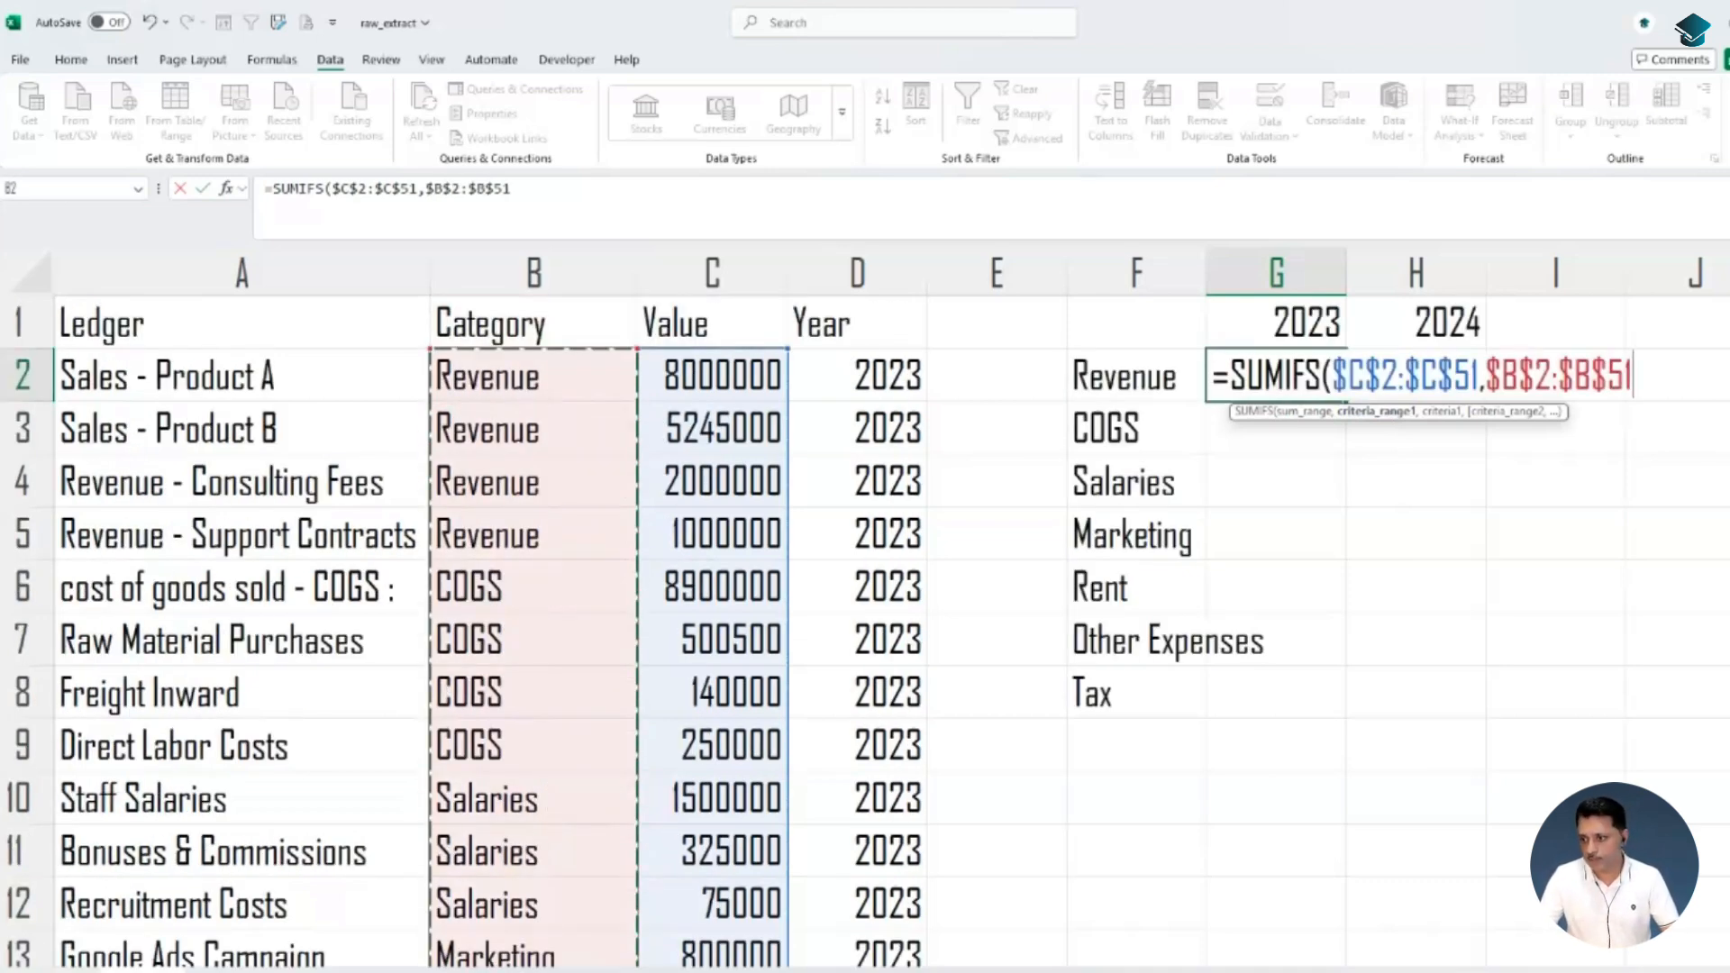
text(,)
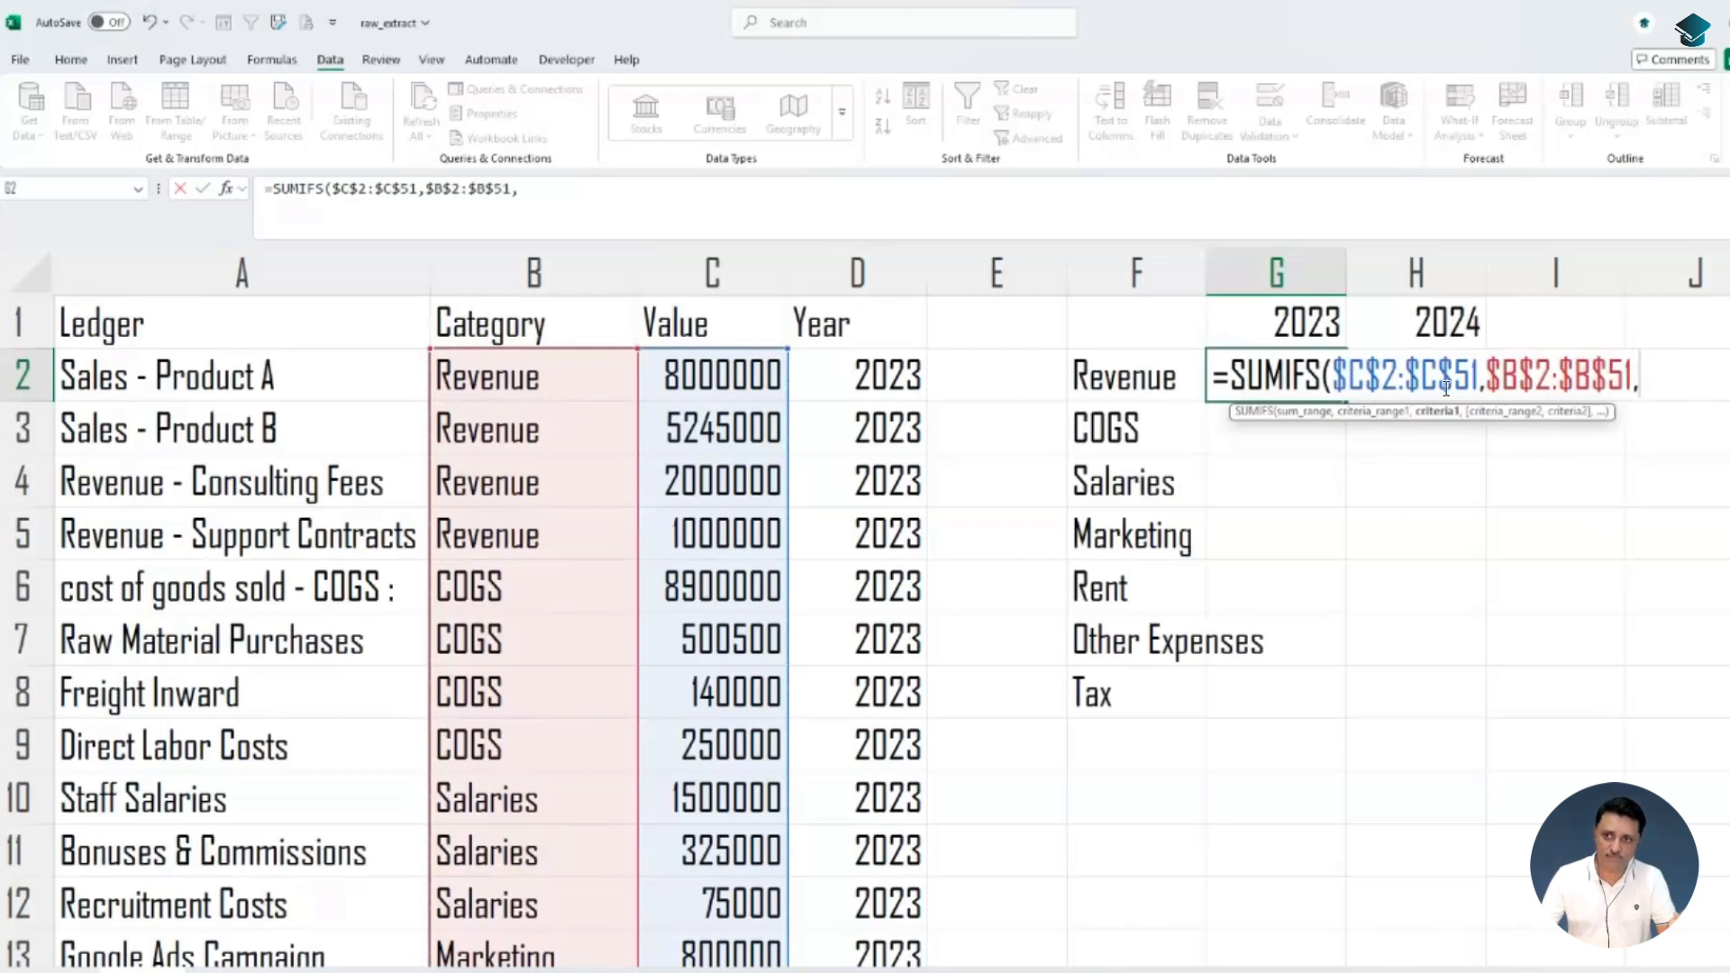
click(1161, 381)
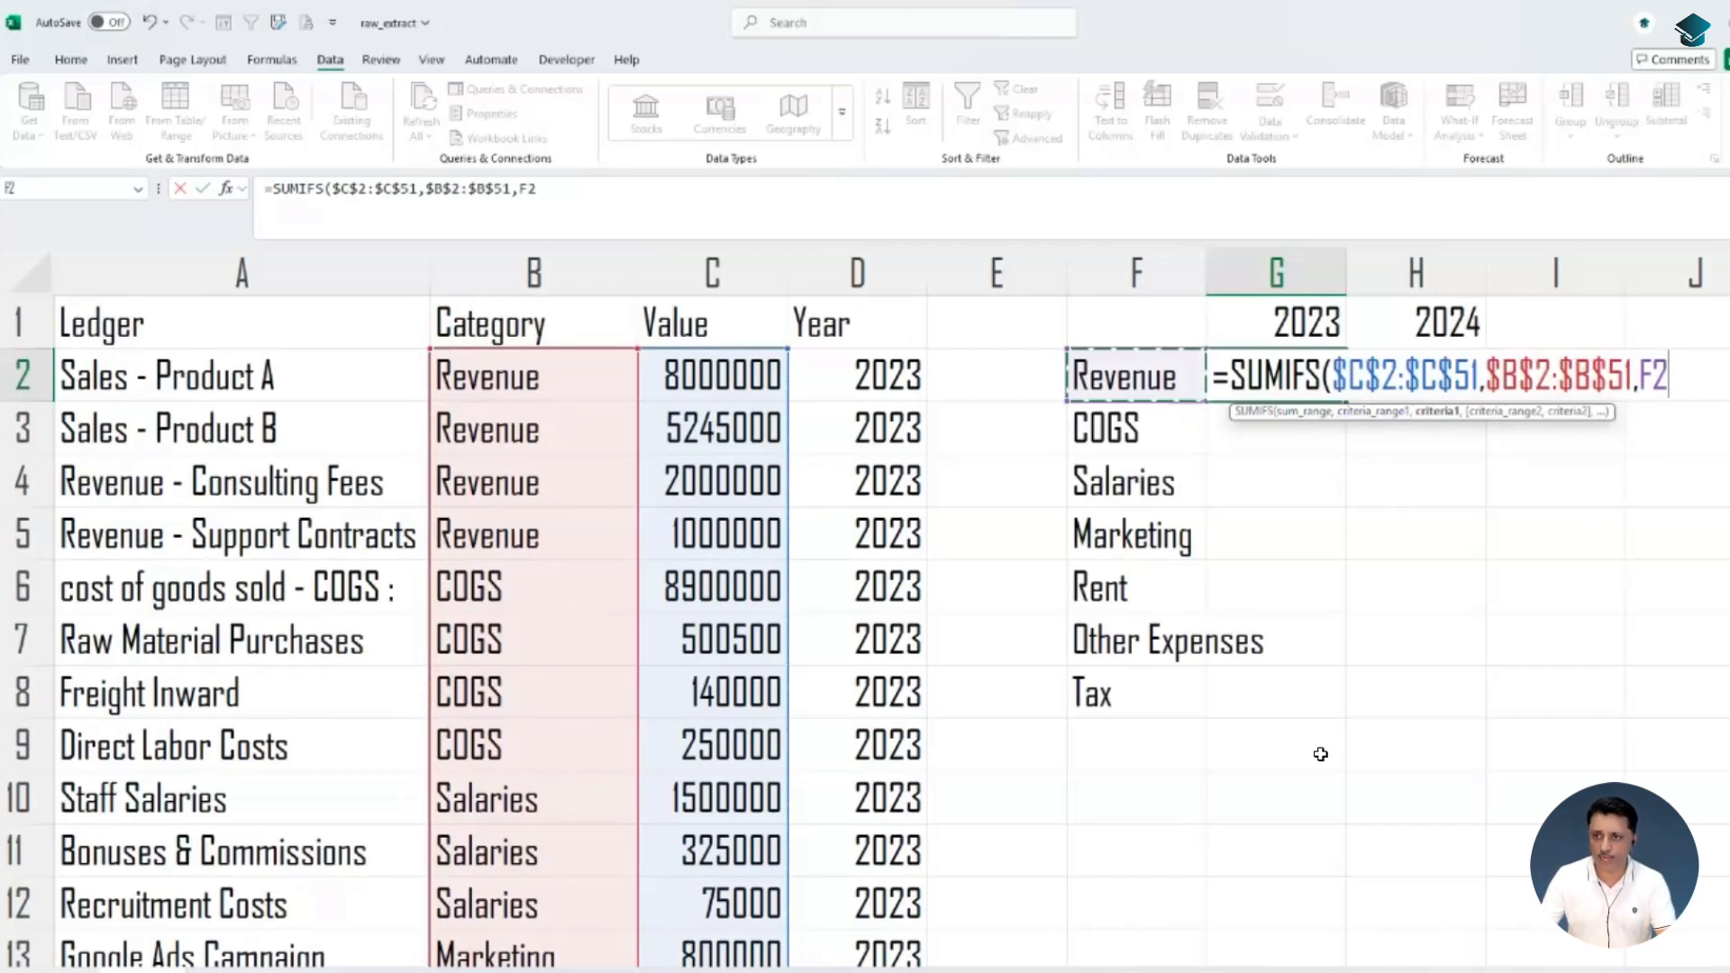
click(1162, 381)
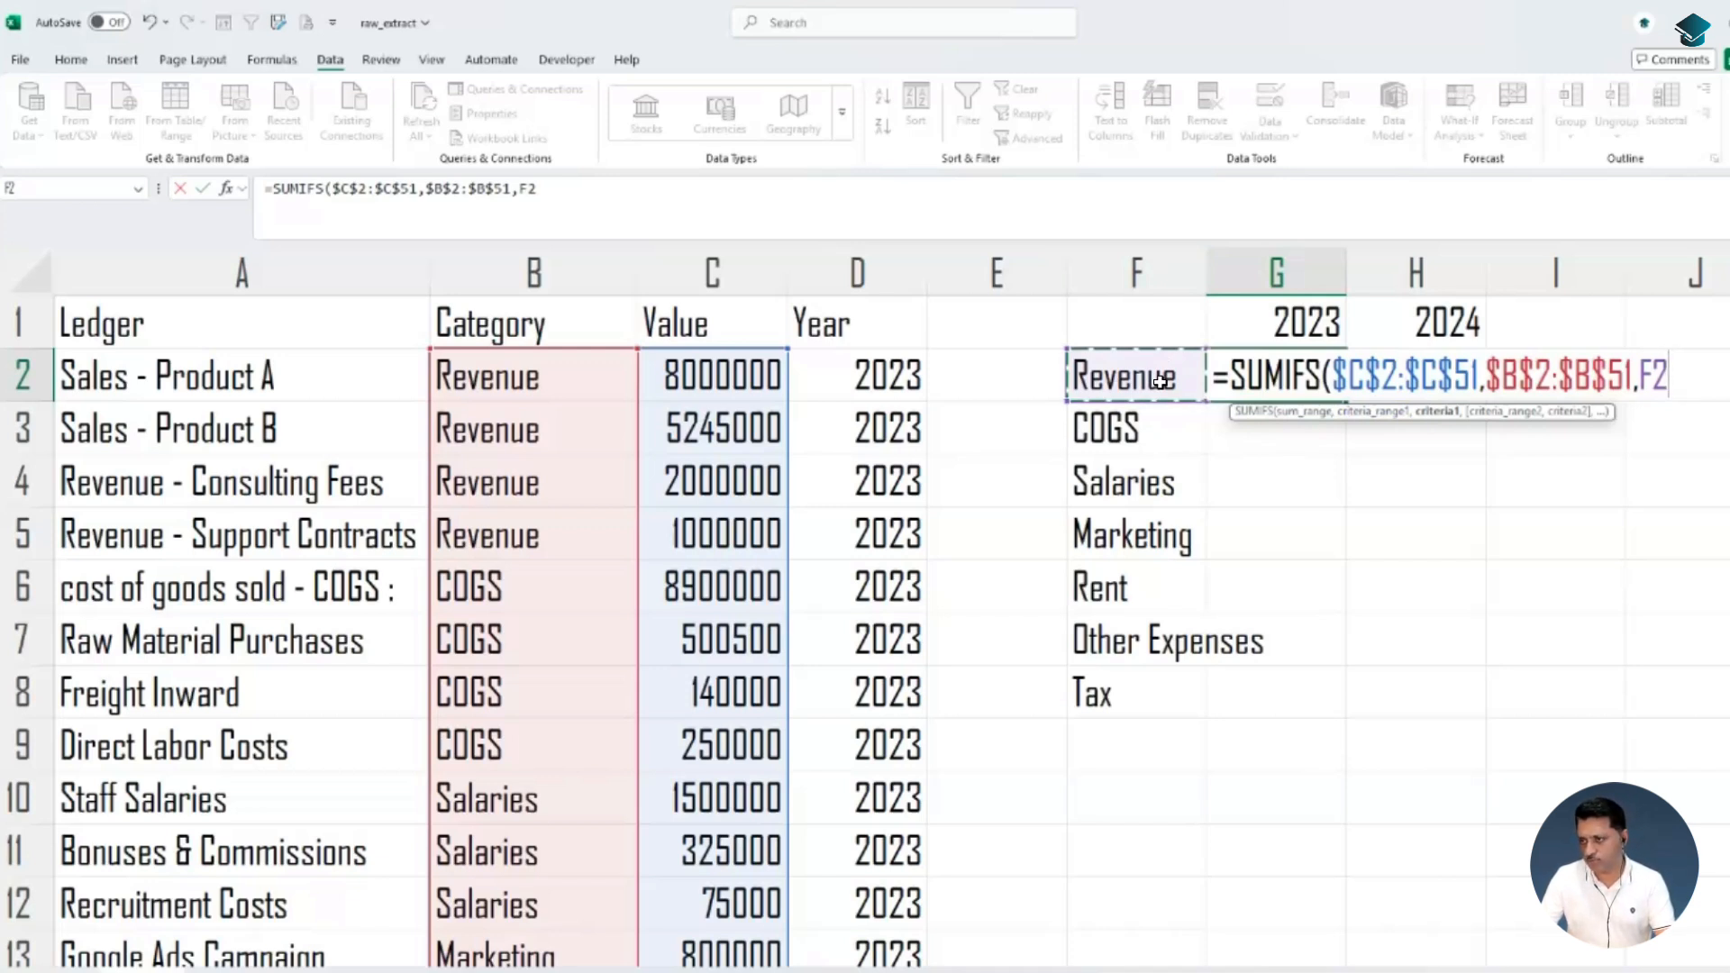
key(F4)
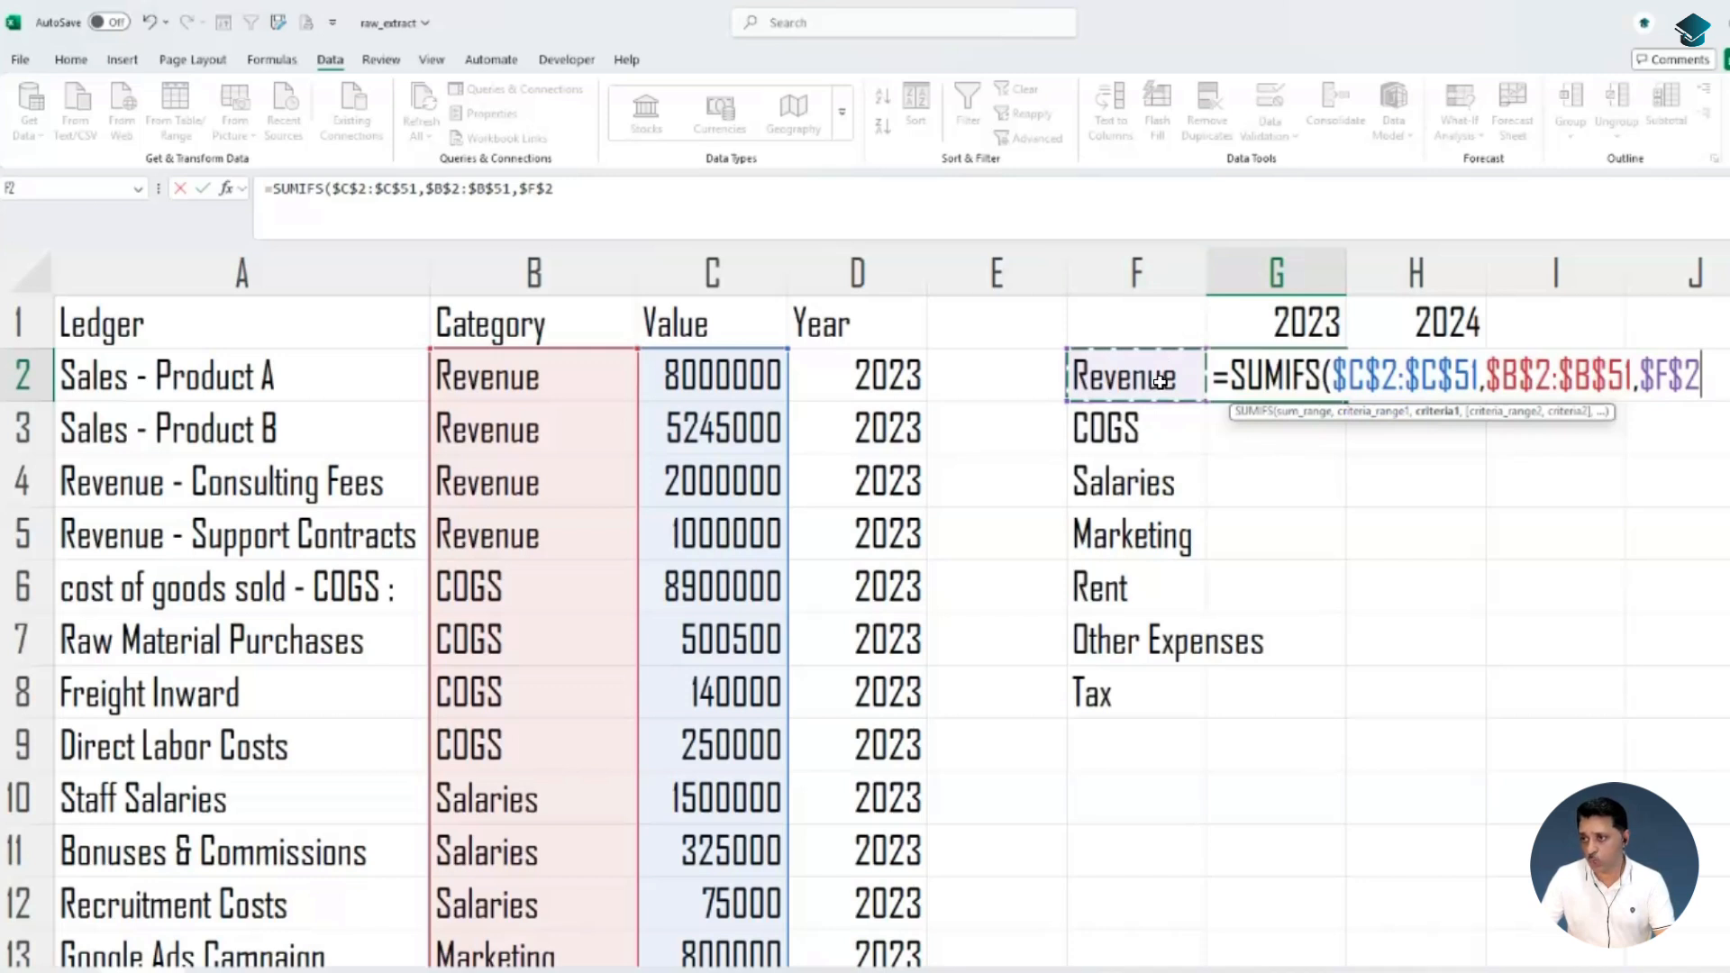
key(F4)
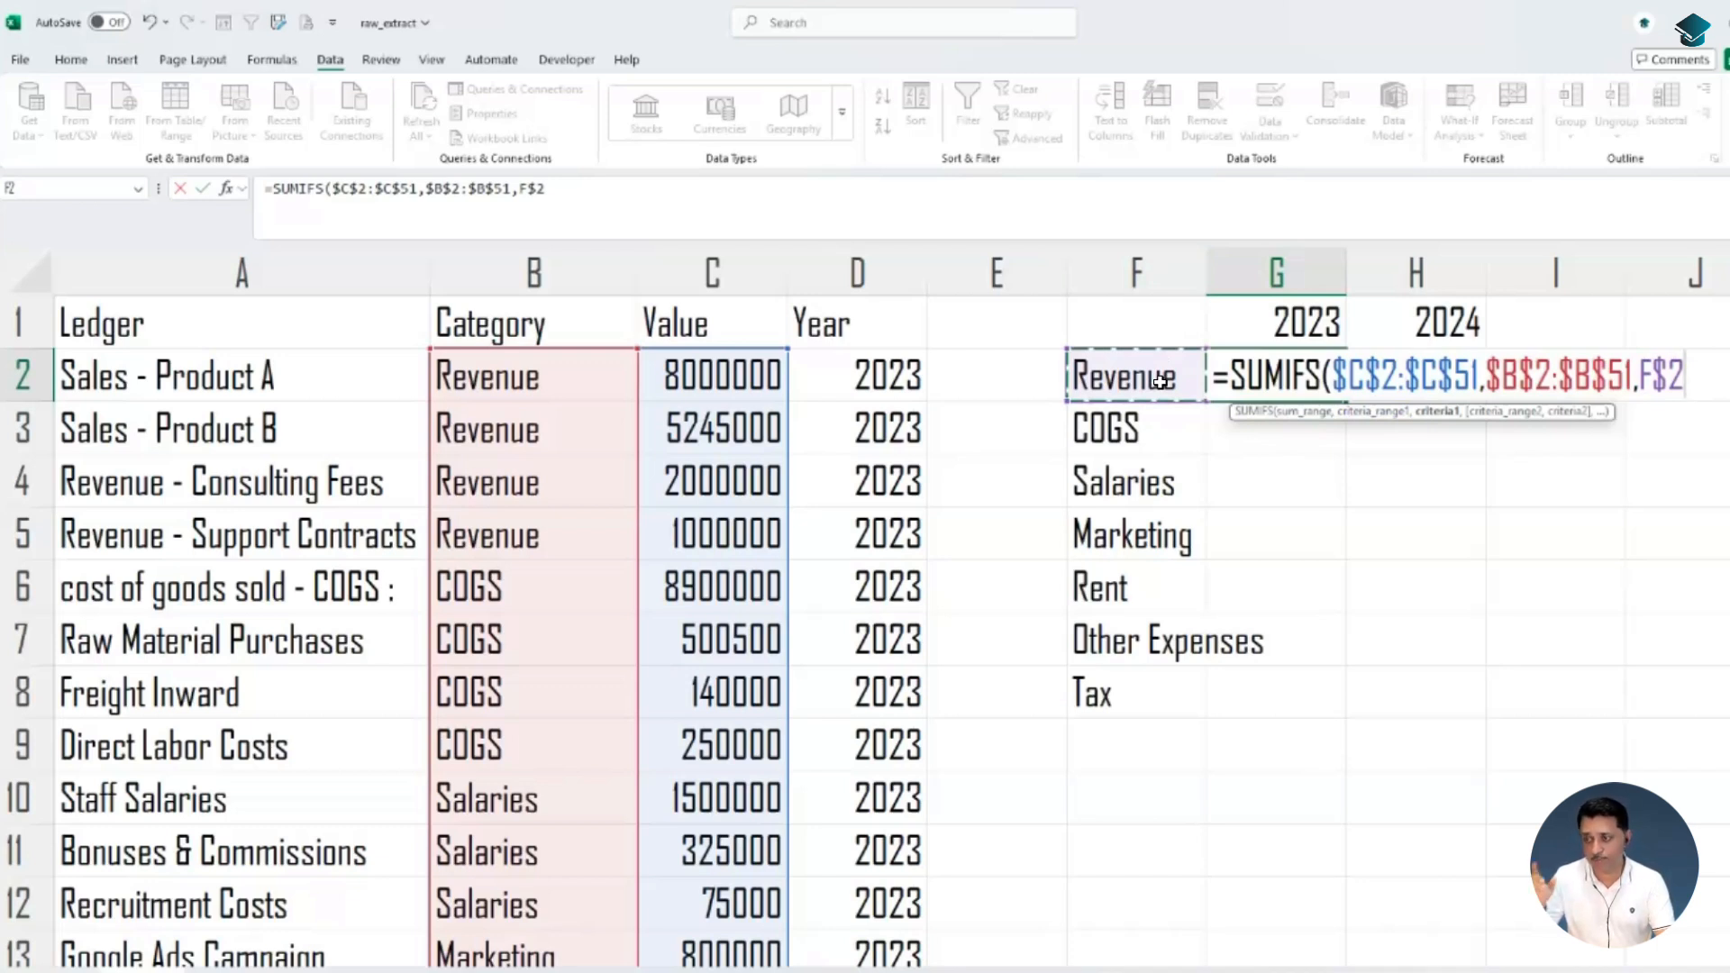
key(F4)
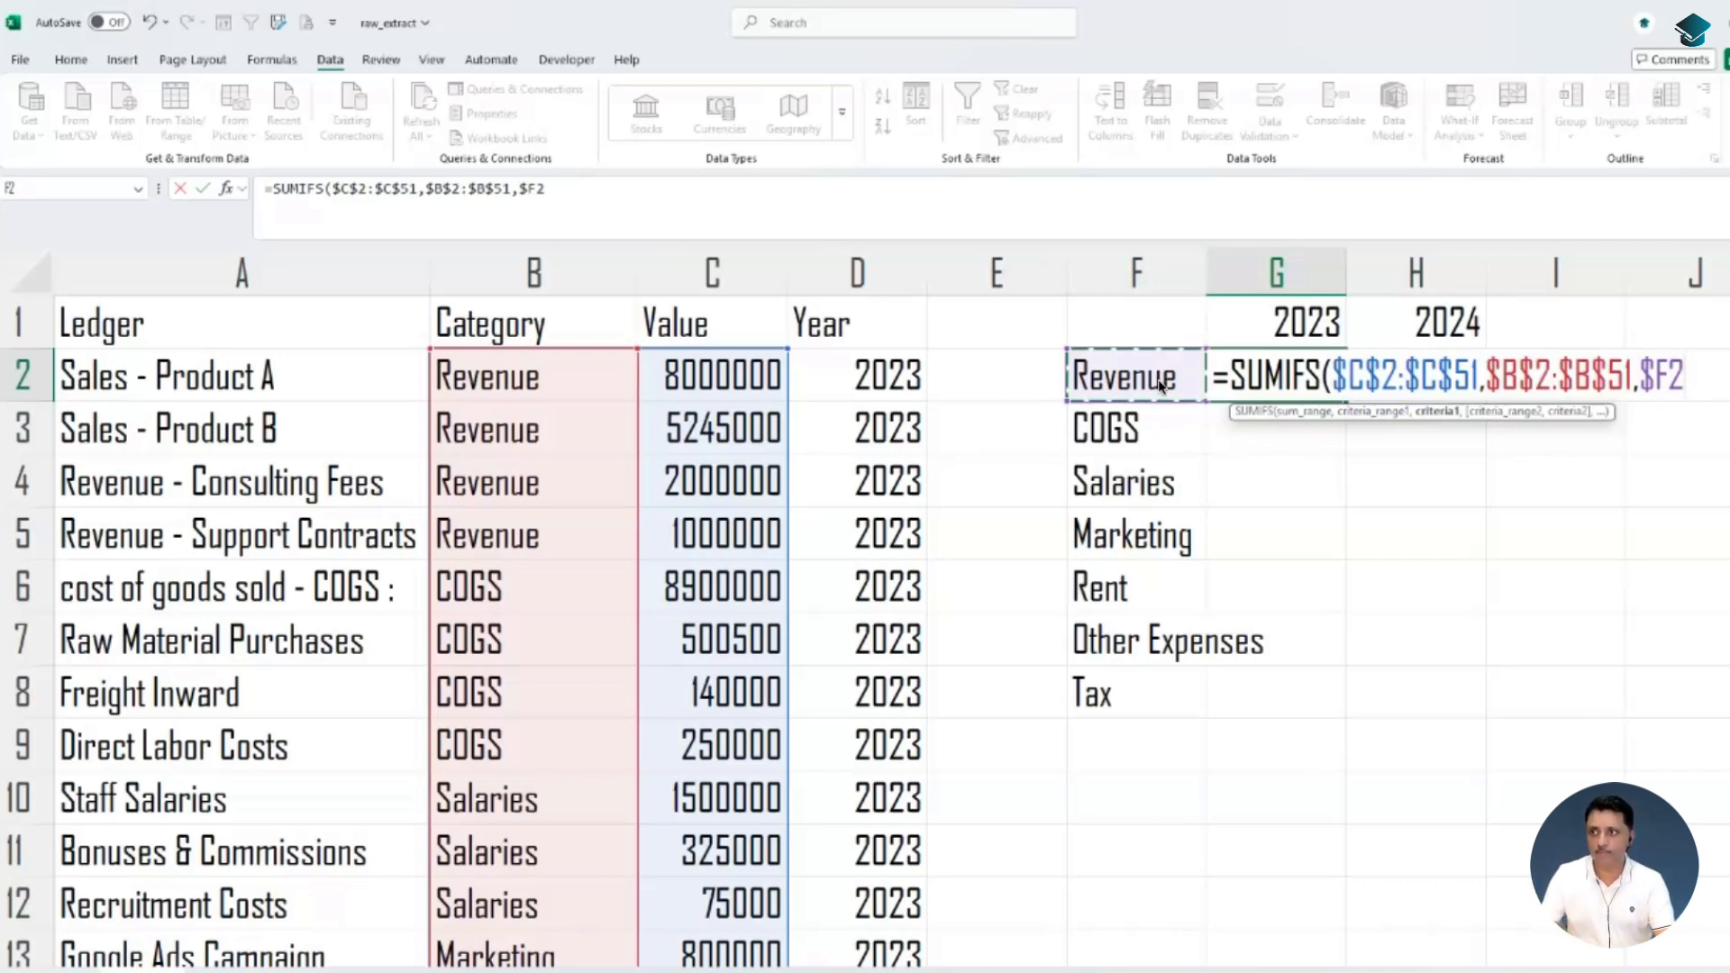
text(,)
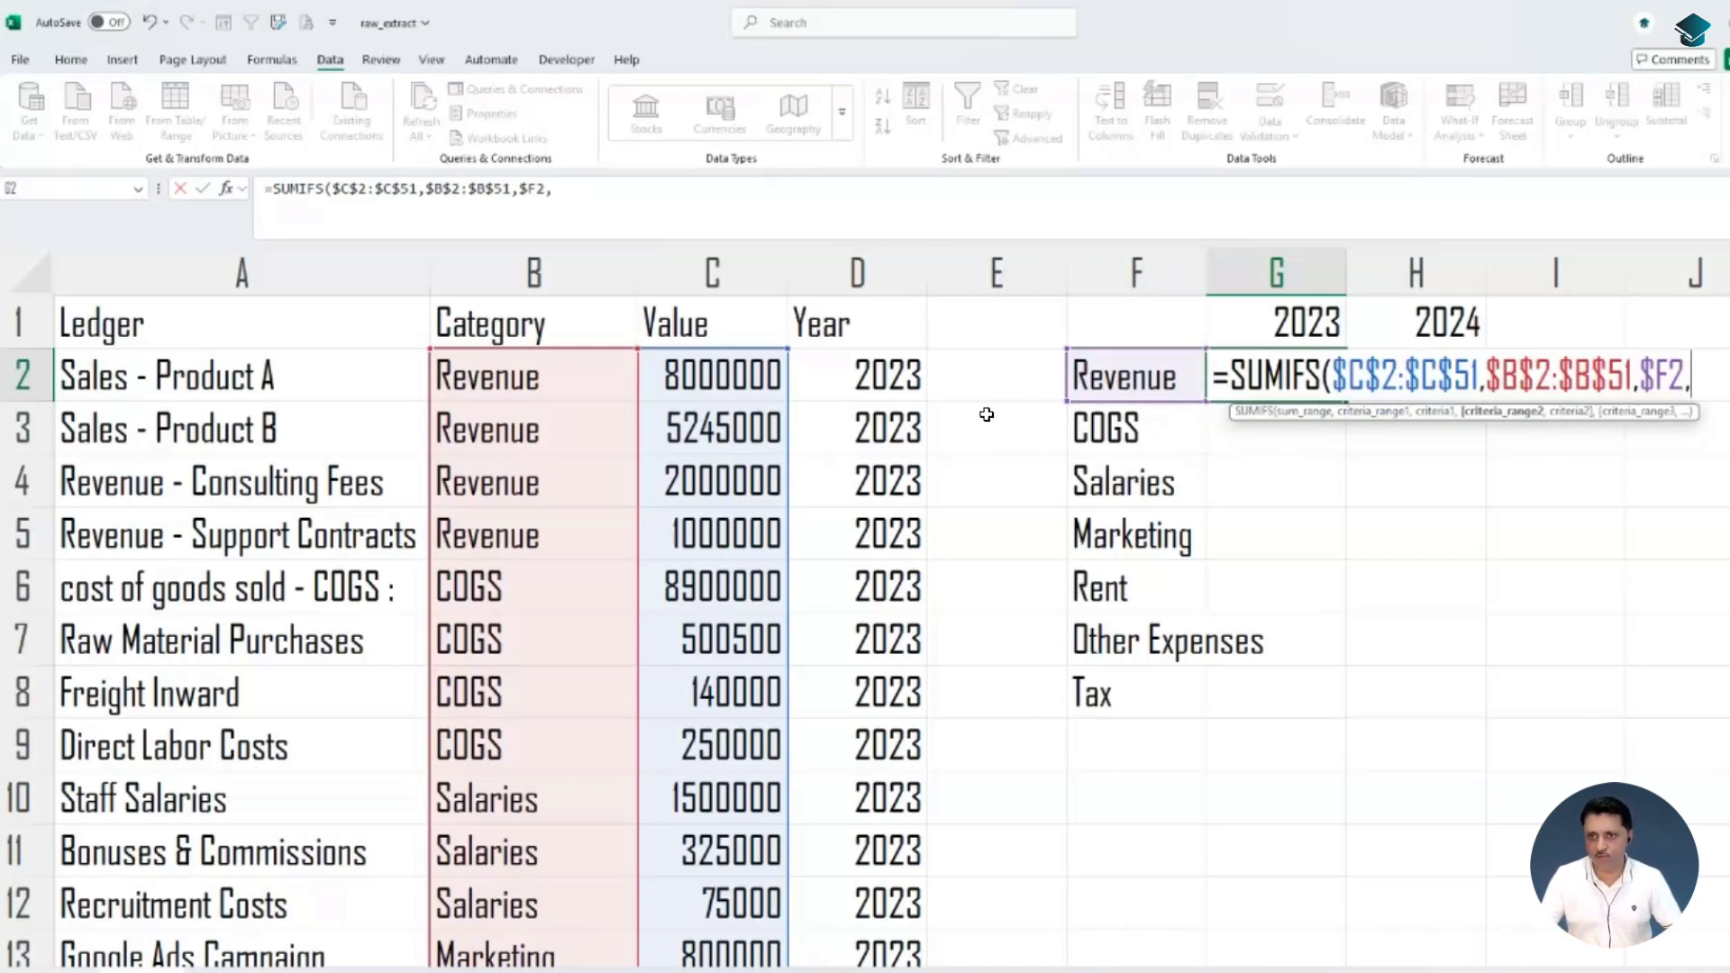
Complete the G2 formula with the year condition, matching $D$2:$D$51 against the 2023 header as G$1 with only its row locked
click(882, 389)
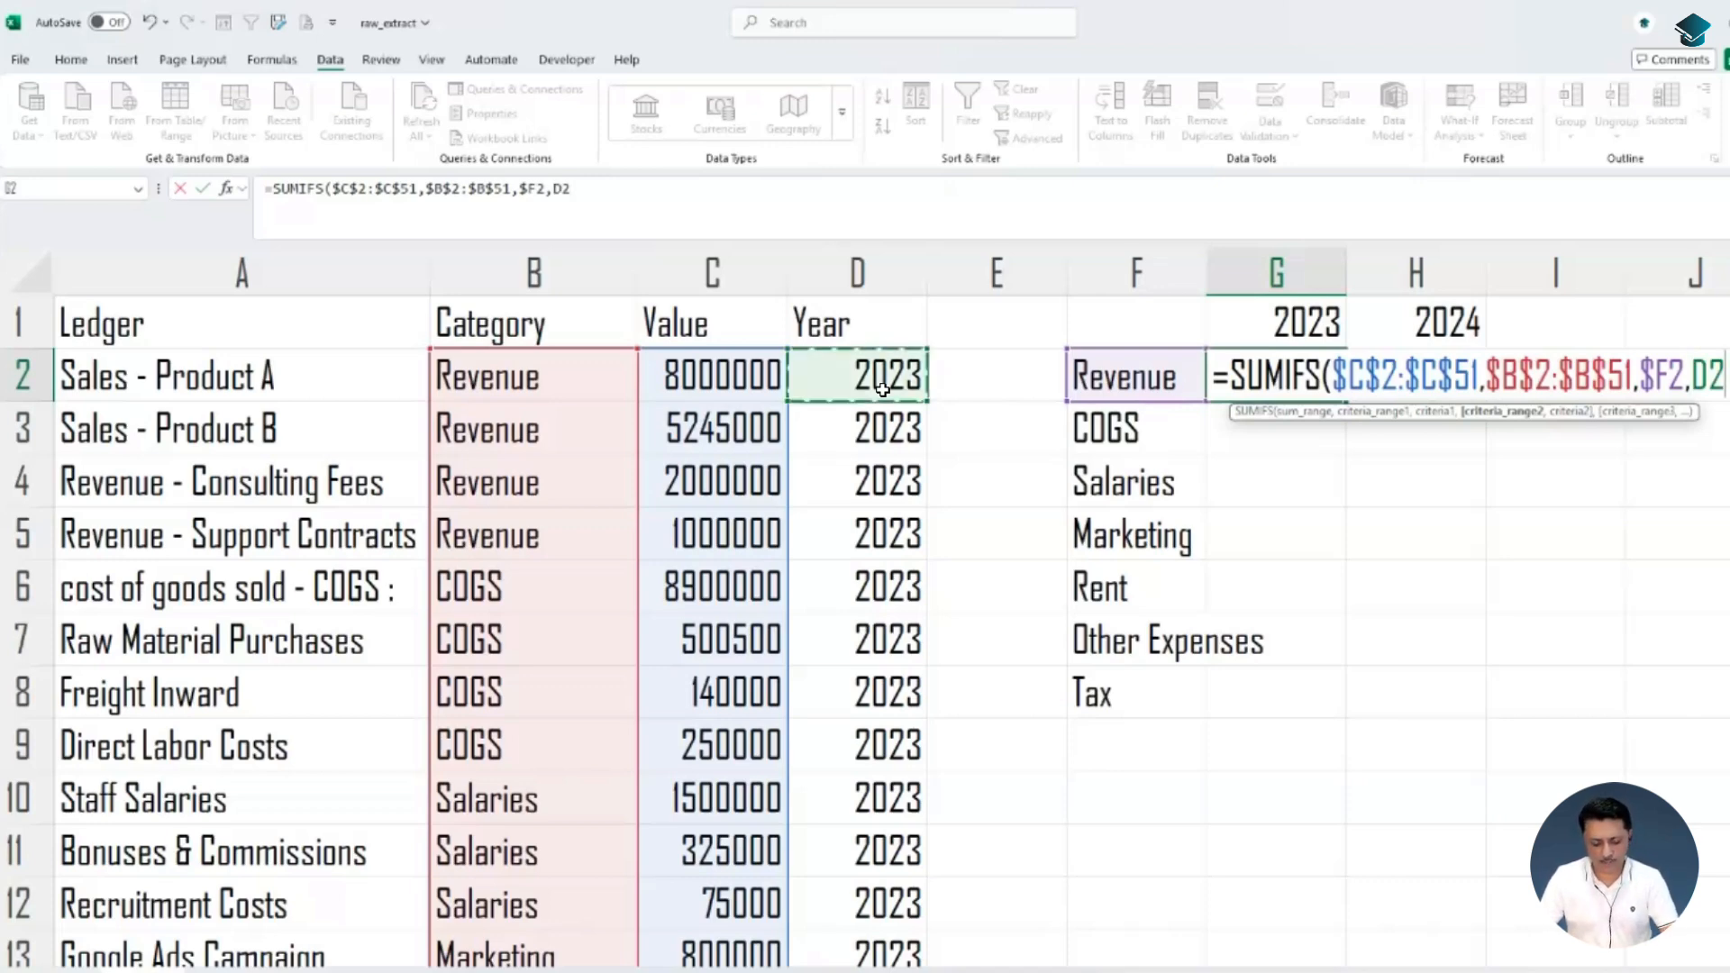
key(ctrl+shift+Down)
key(F4)
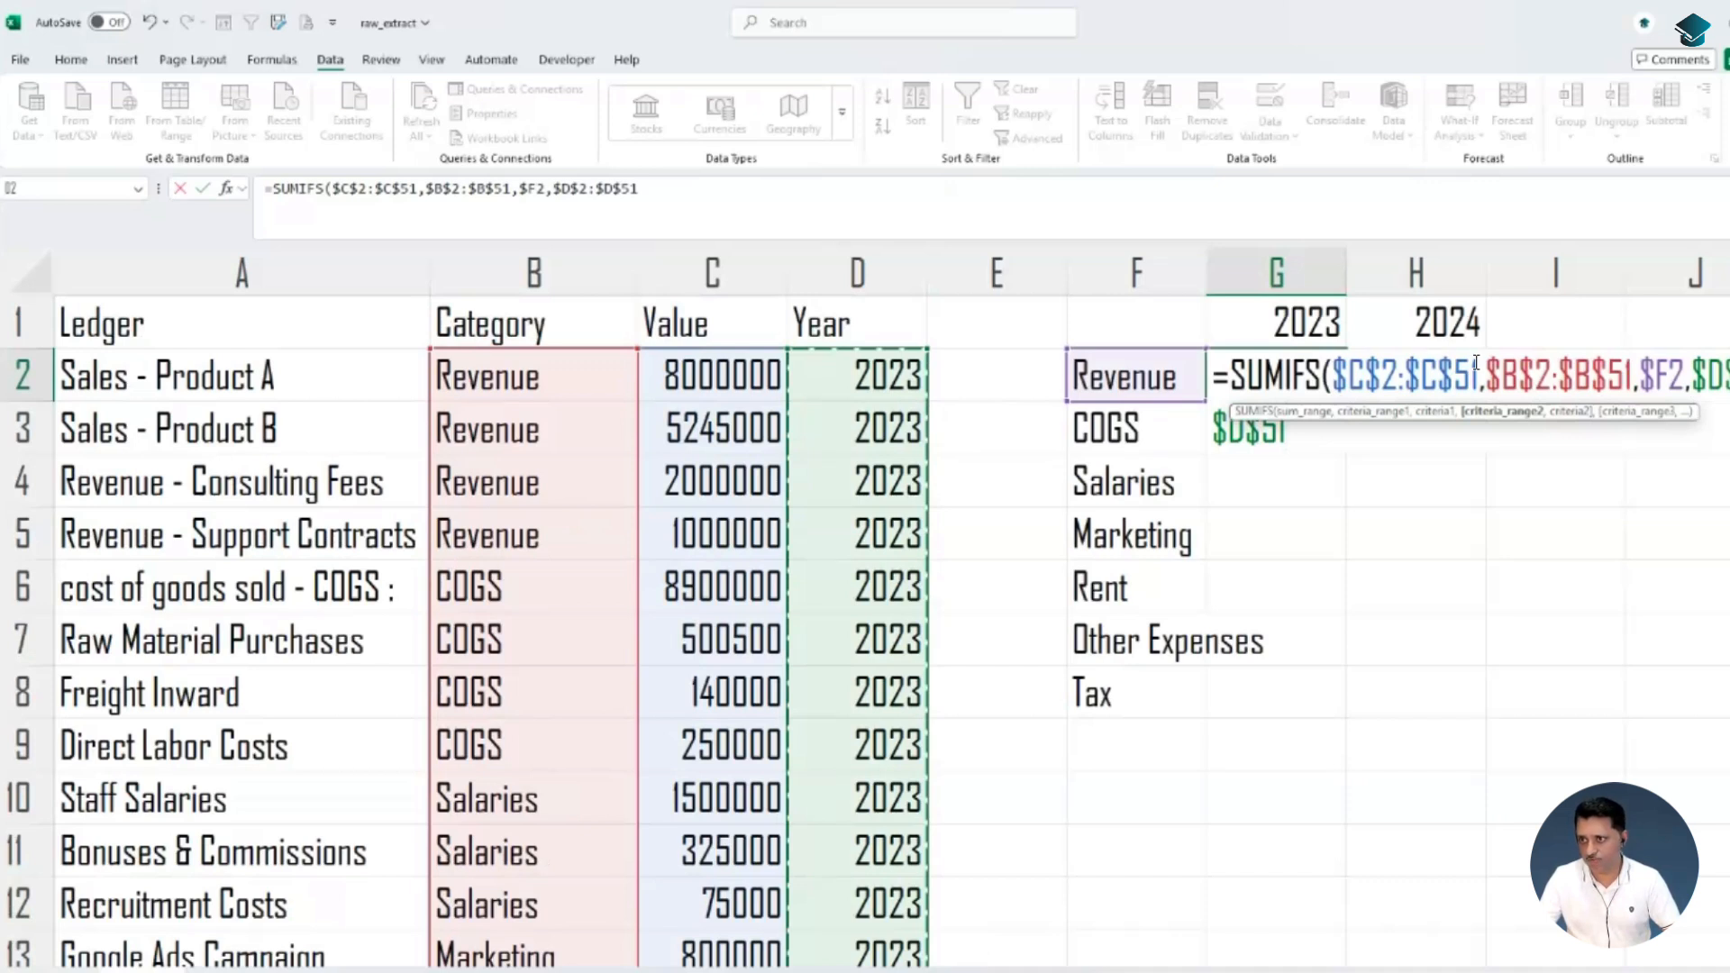
text(,)
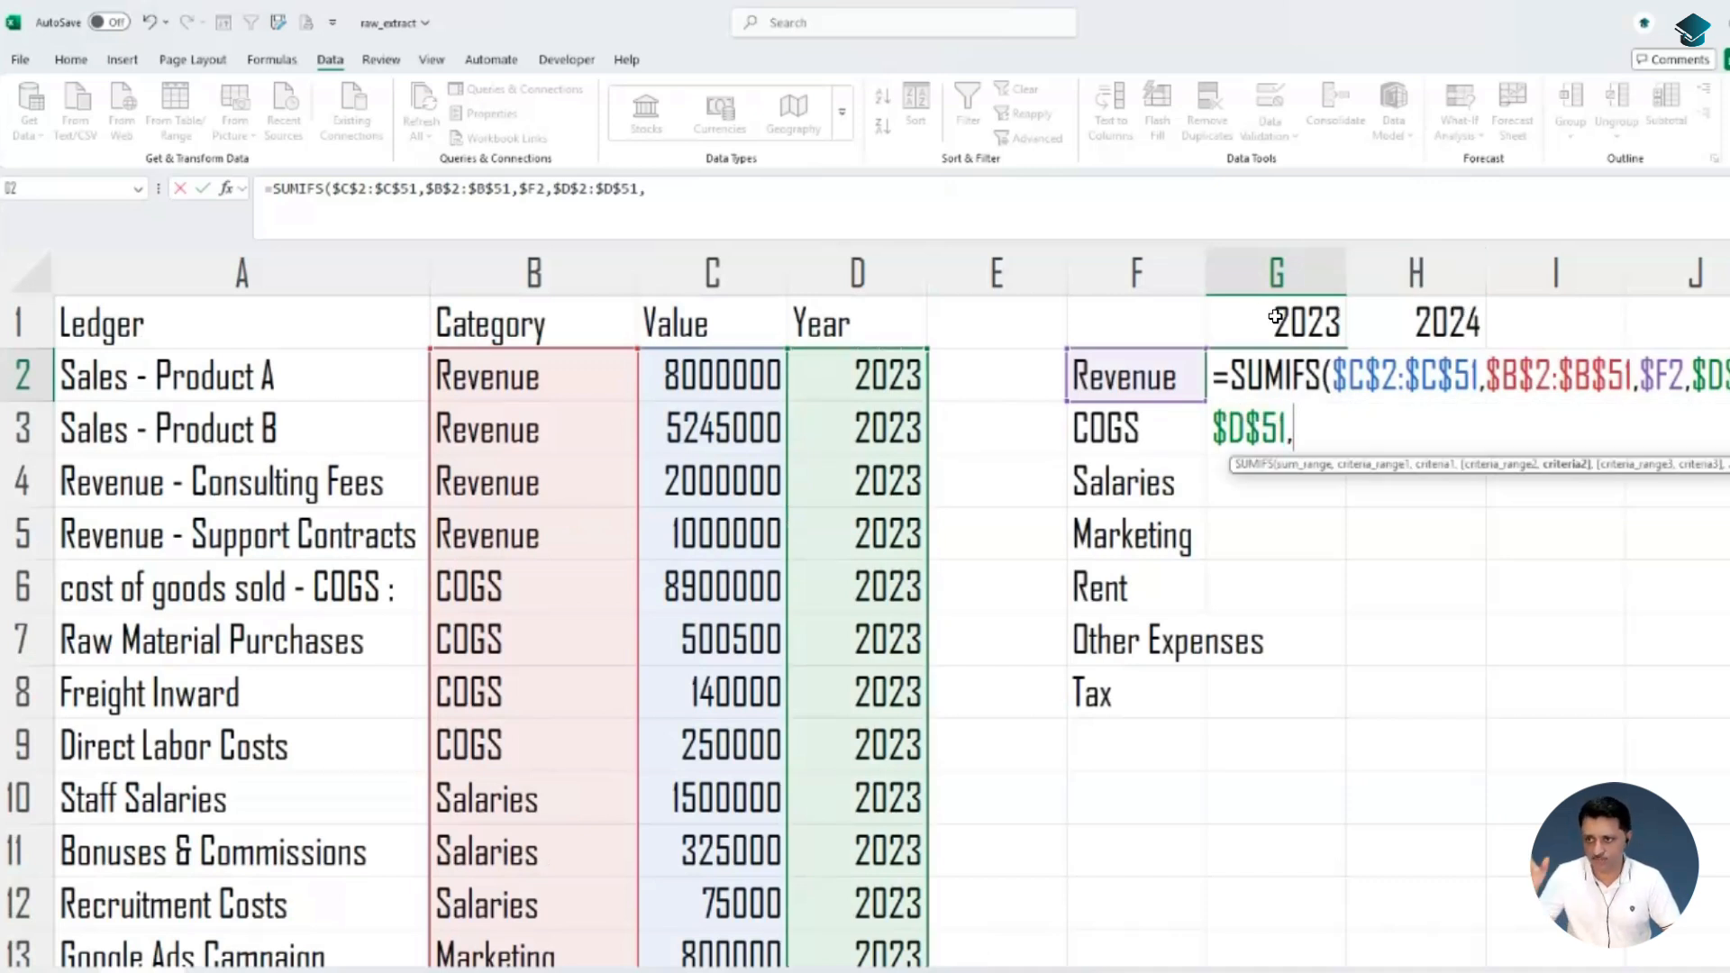
click(1275, 316)
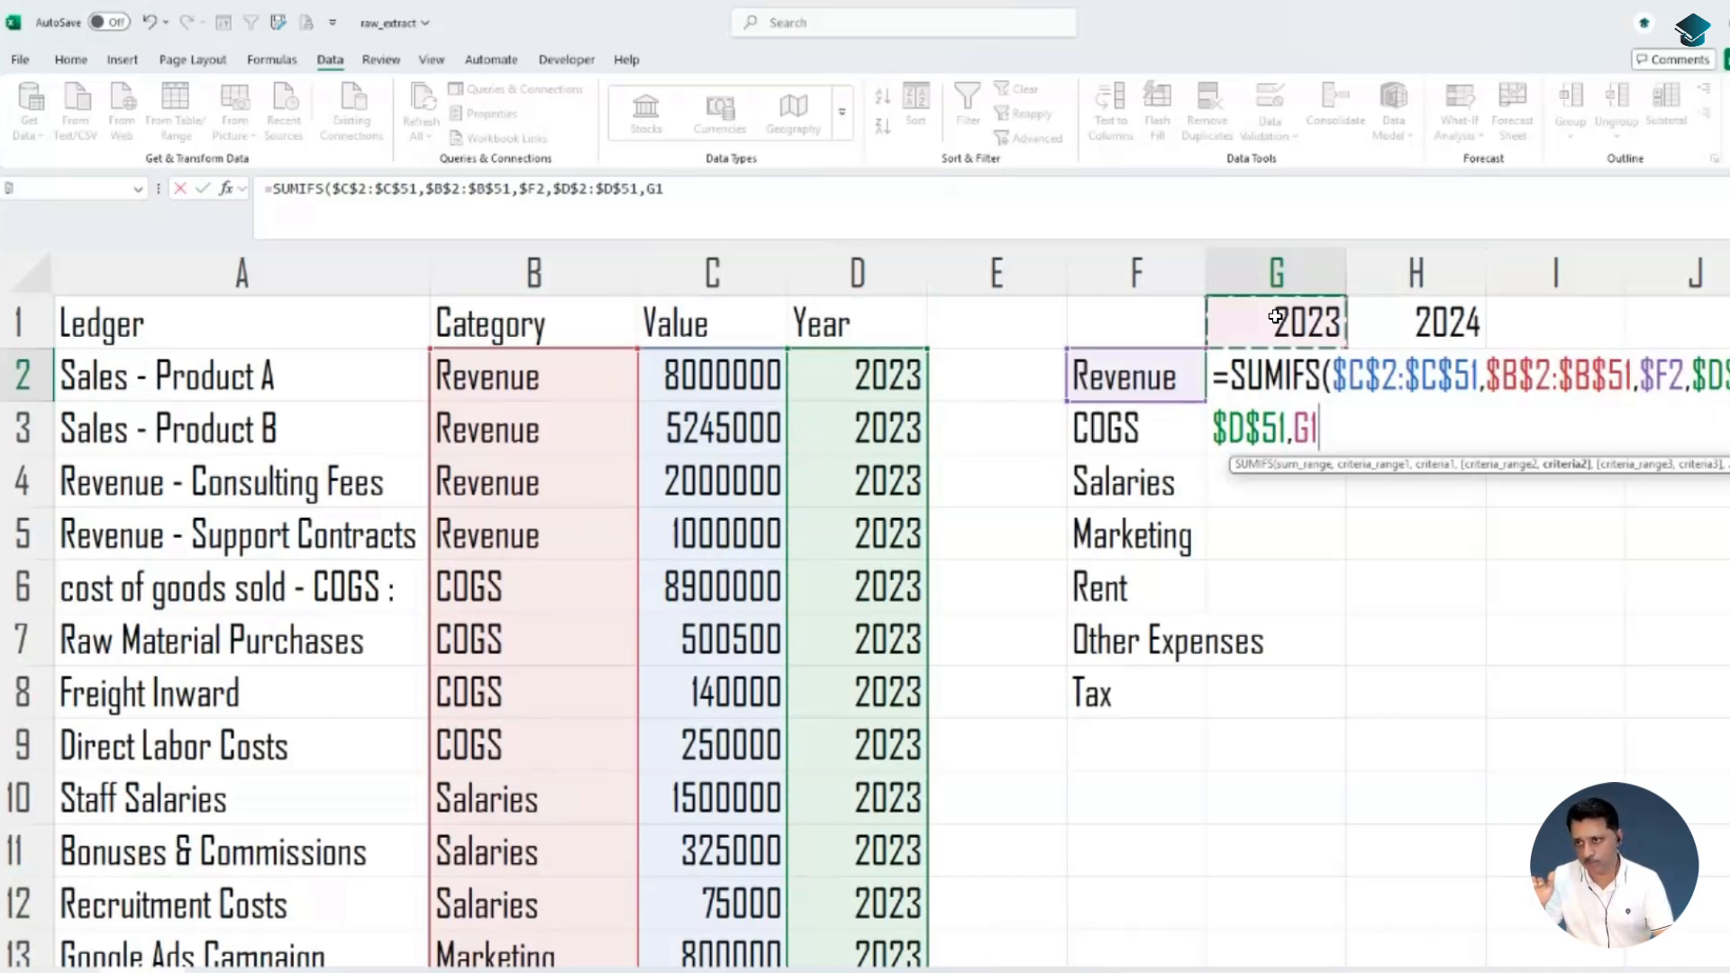
key(F4)
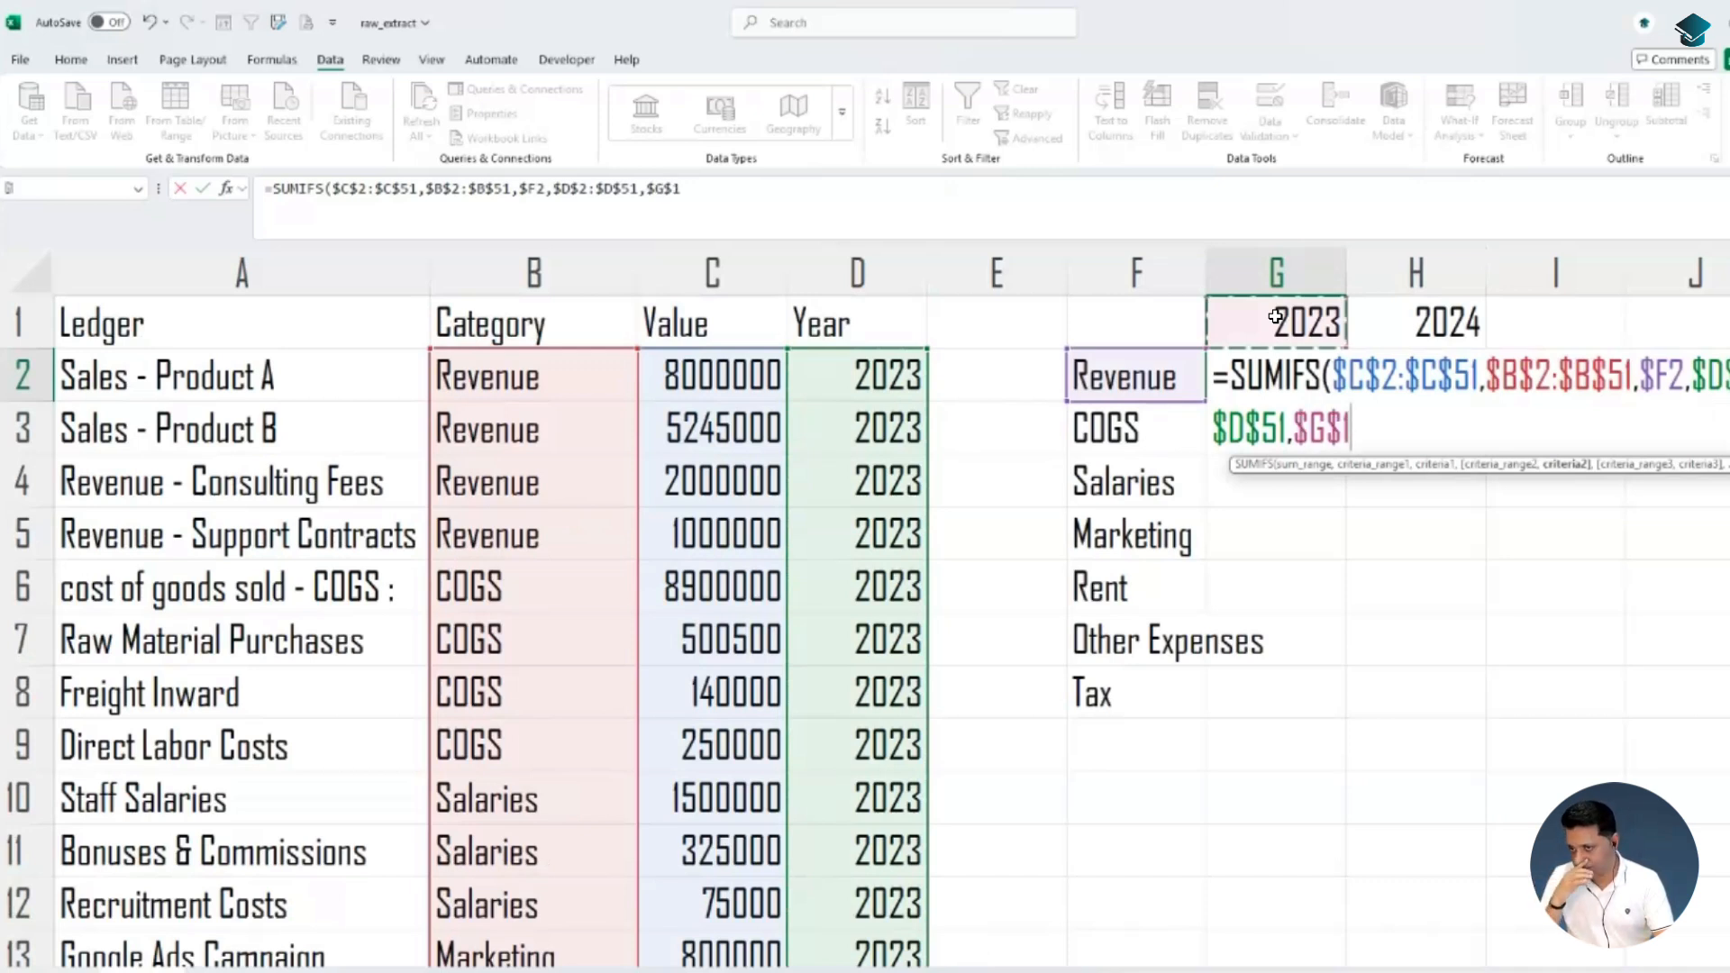
key(F4)
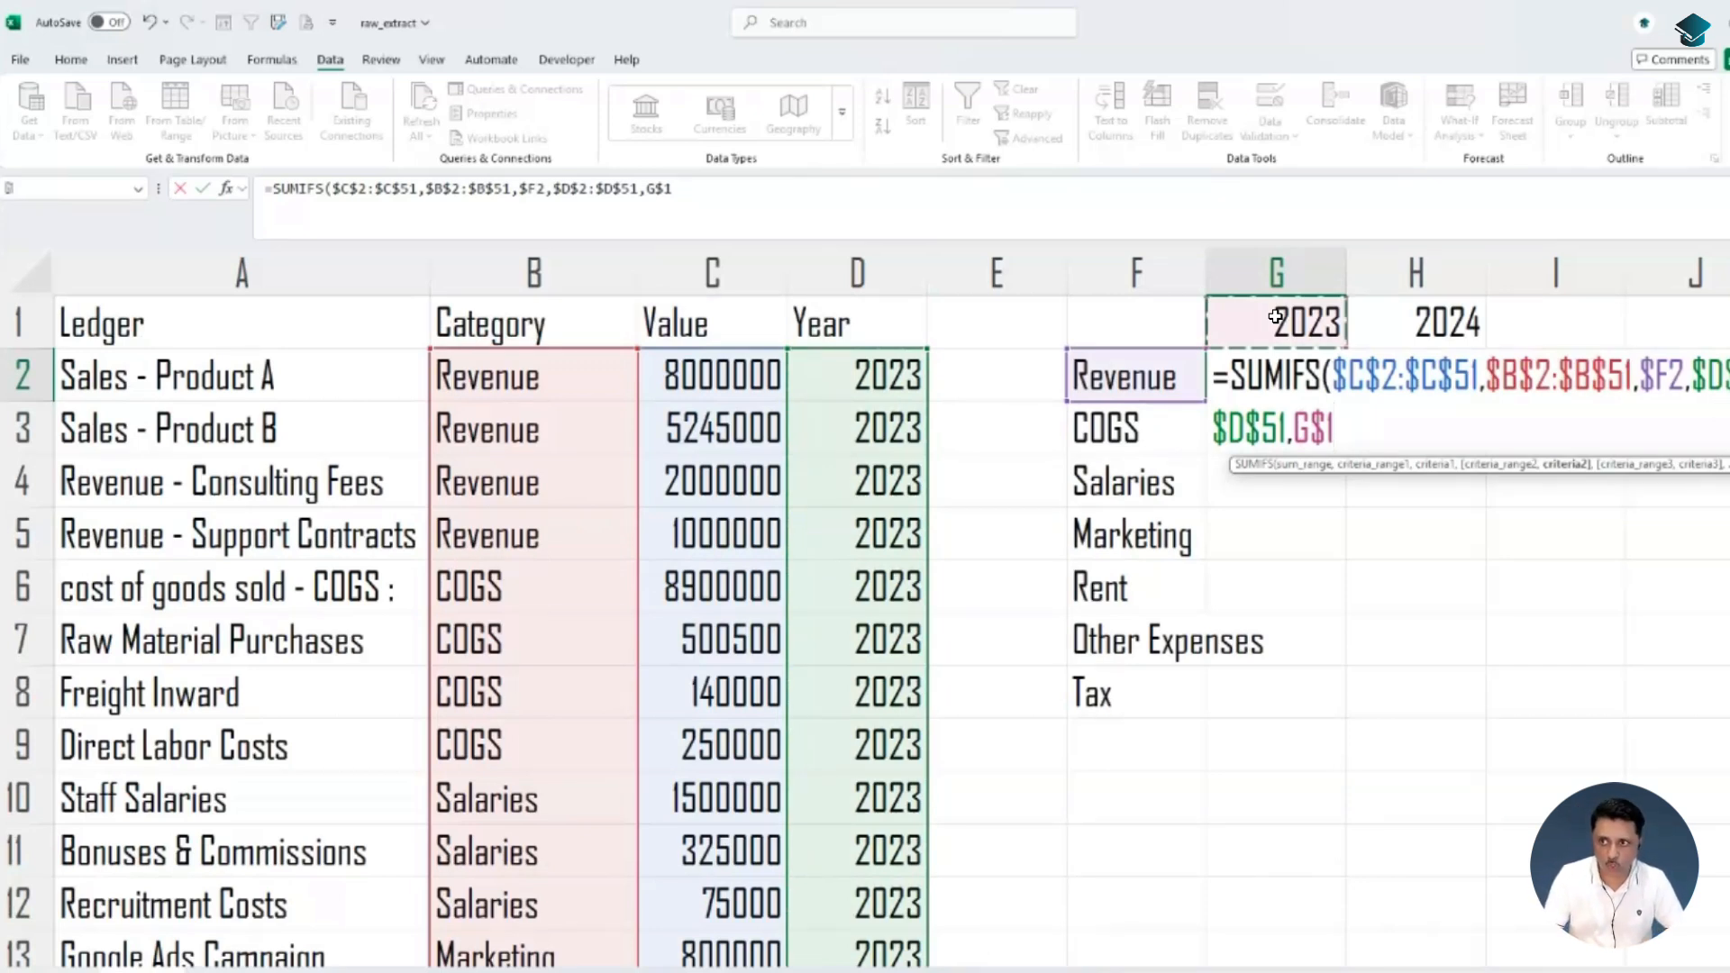
text())
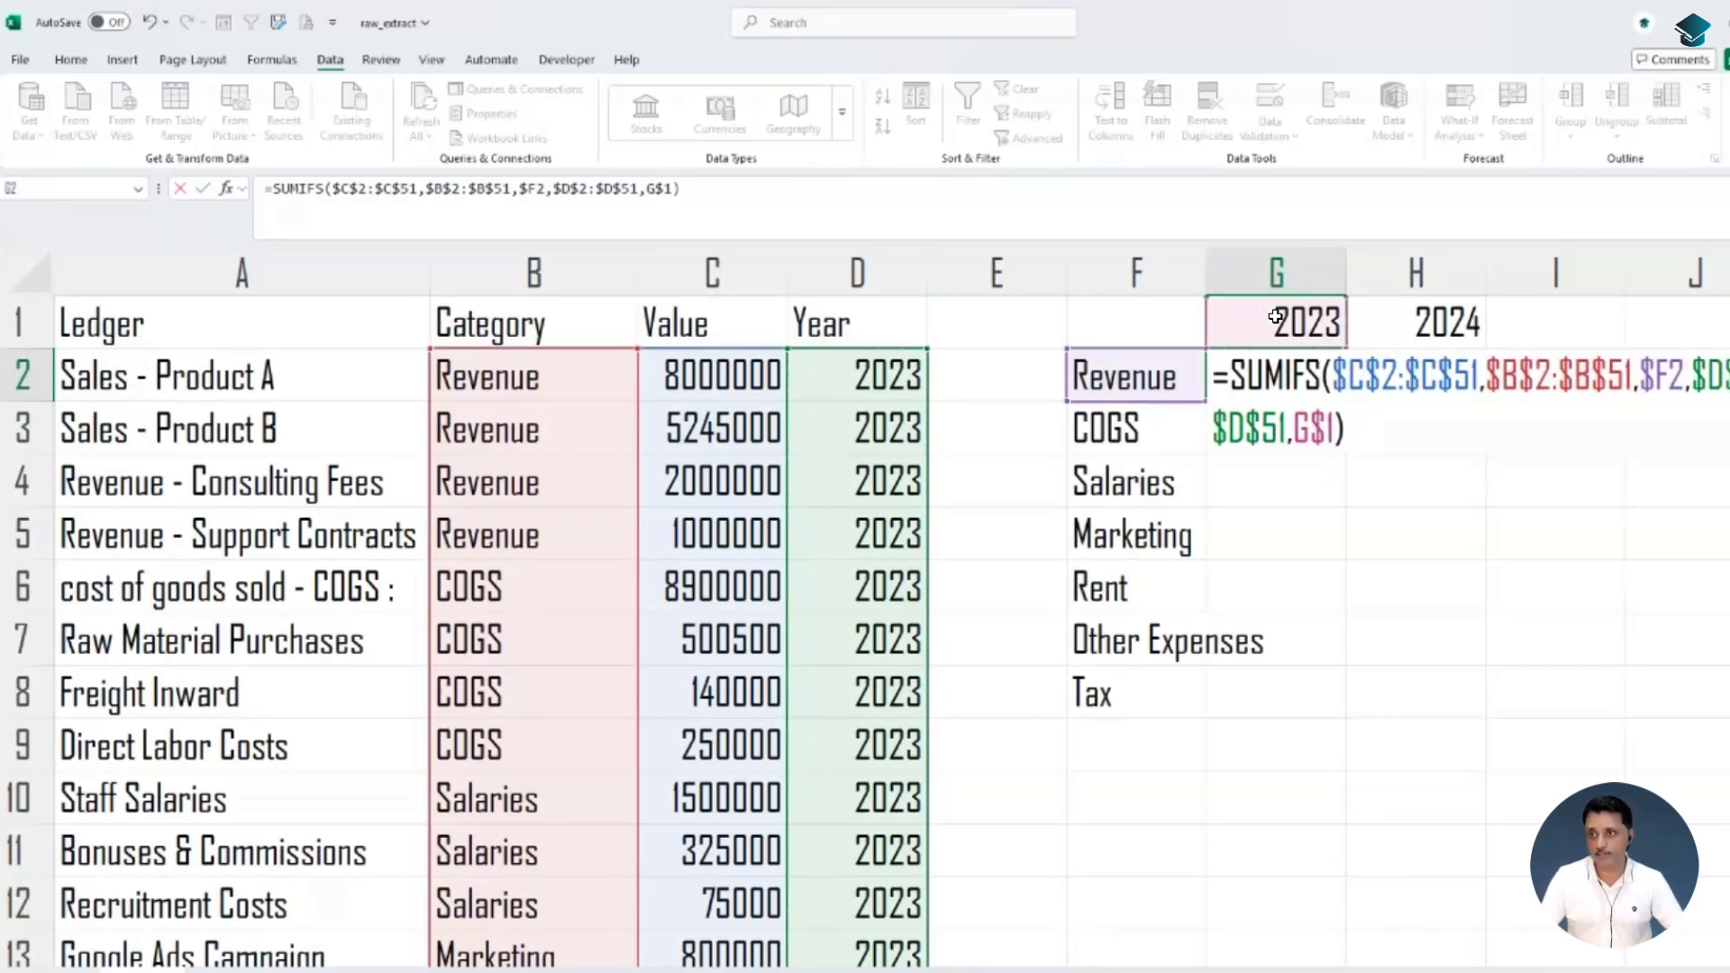
key(Tab)
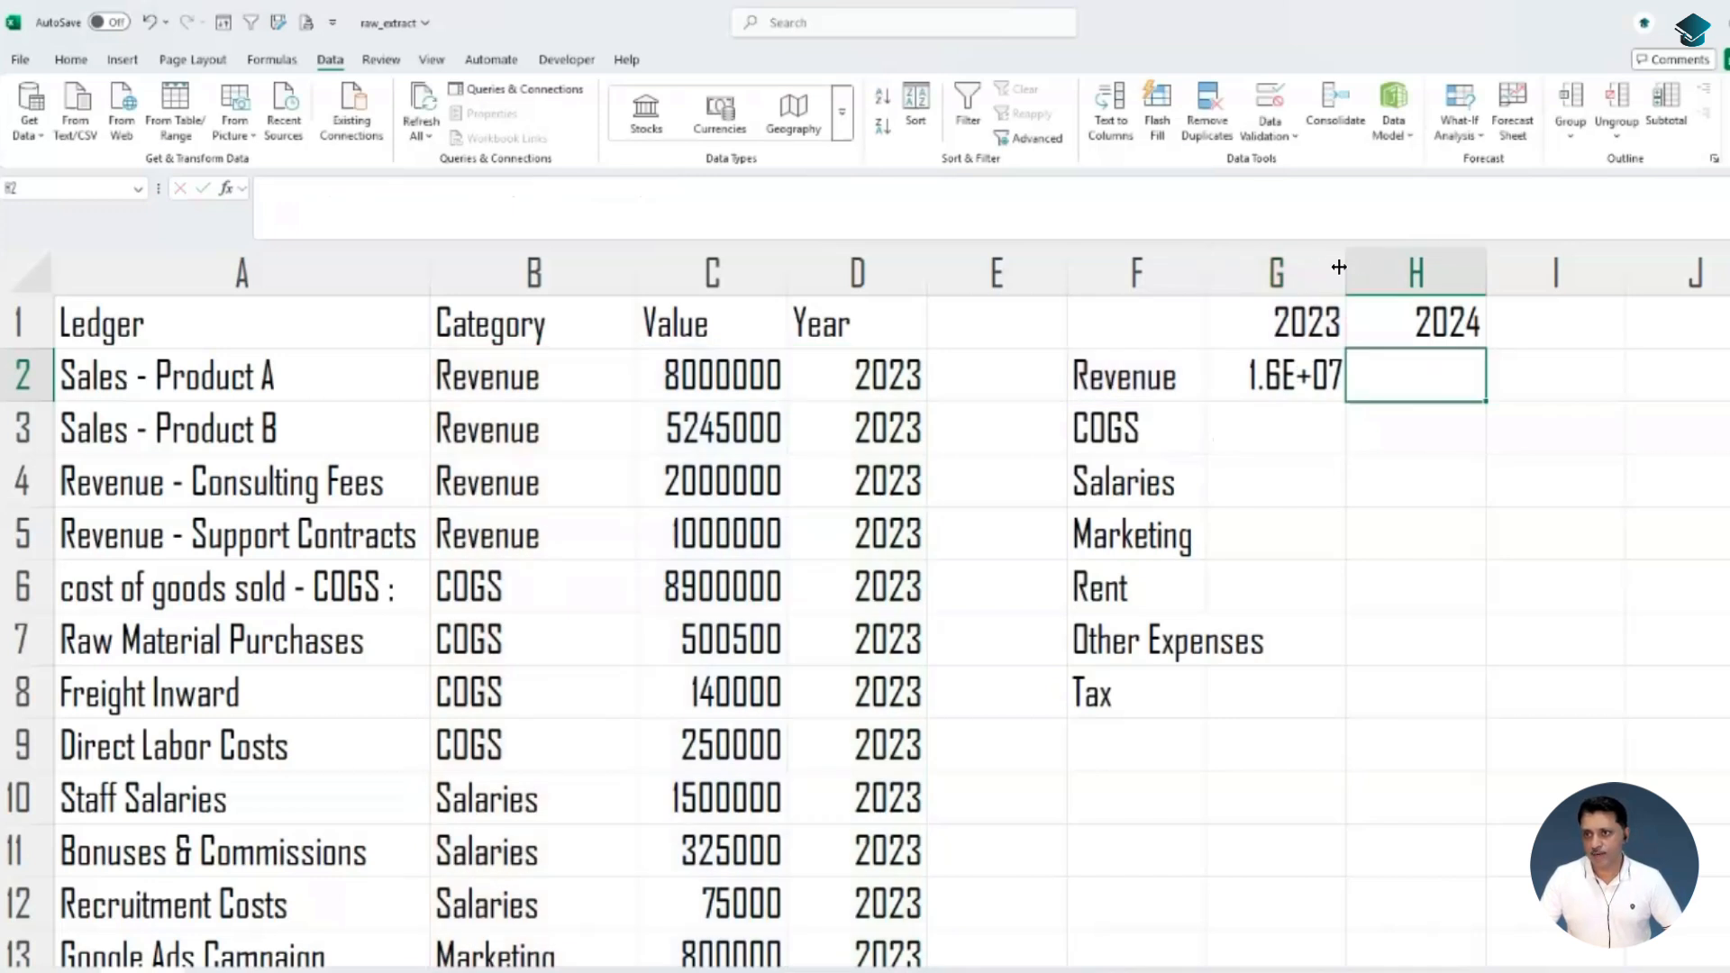
Autofit column G to its contents and select the 2023 Revenue values in C2:C5 to check the total
key(Left)
double_click(1342, 268)
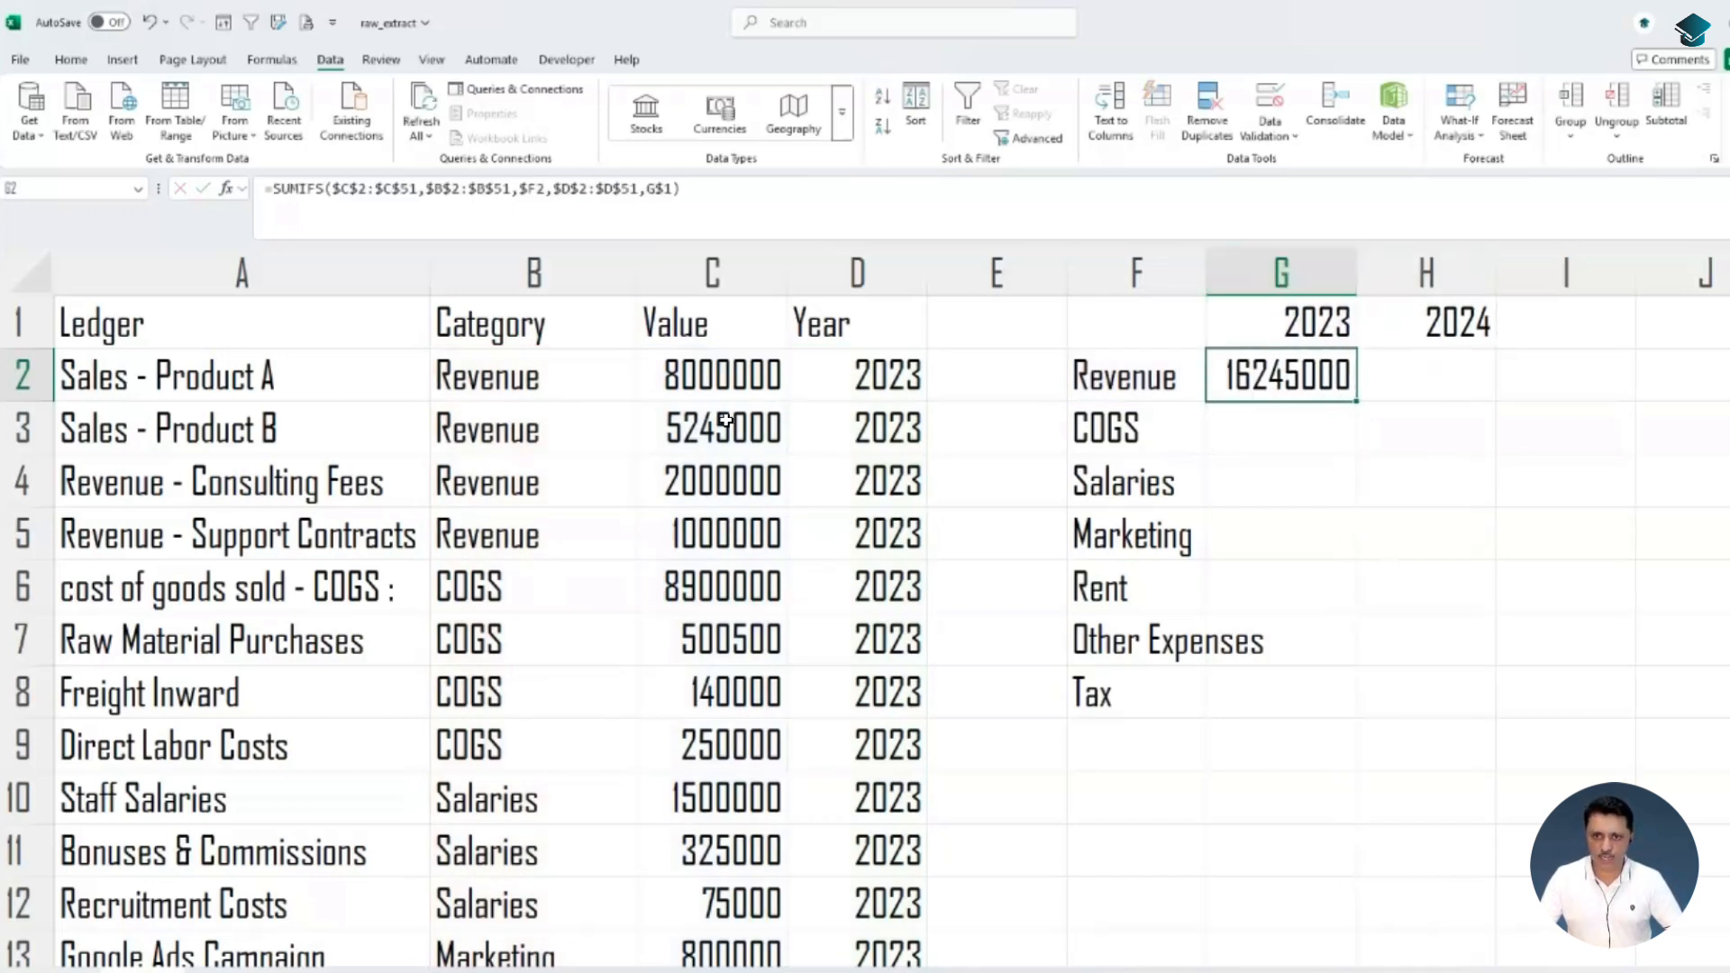
drag(712, 375, 712, 533)
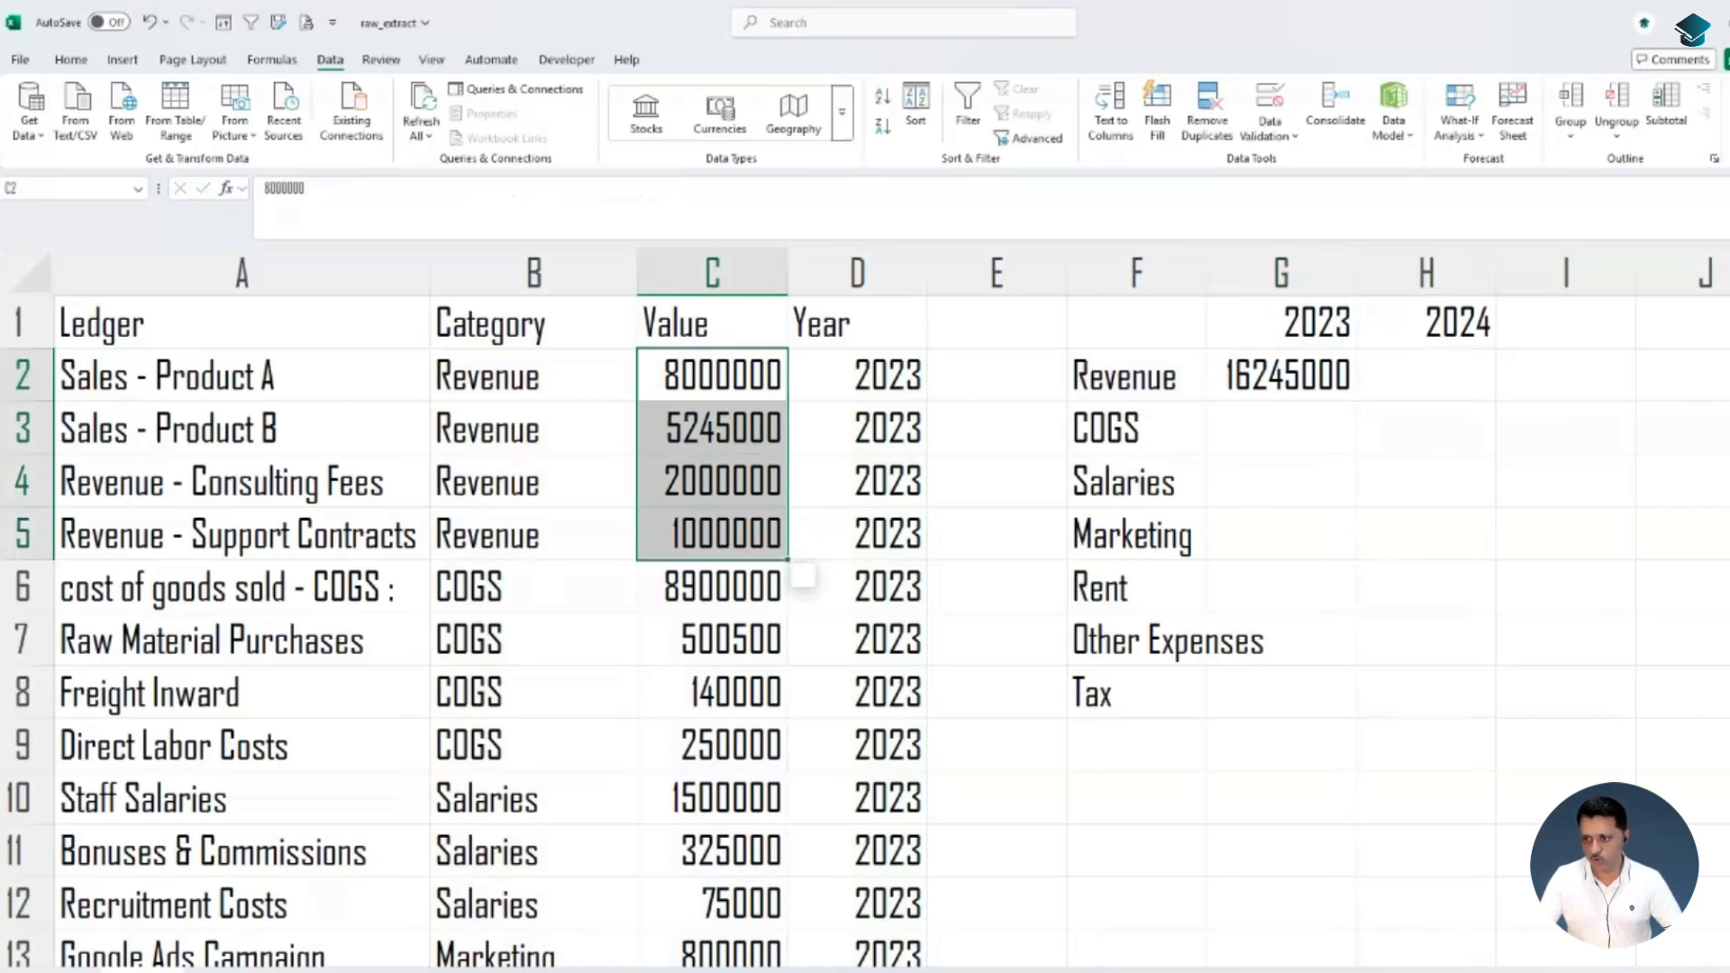
Autofit column F to its contents and fill the G2 SUMIFS formula down through the Tax row in G8
click(1304, 396)
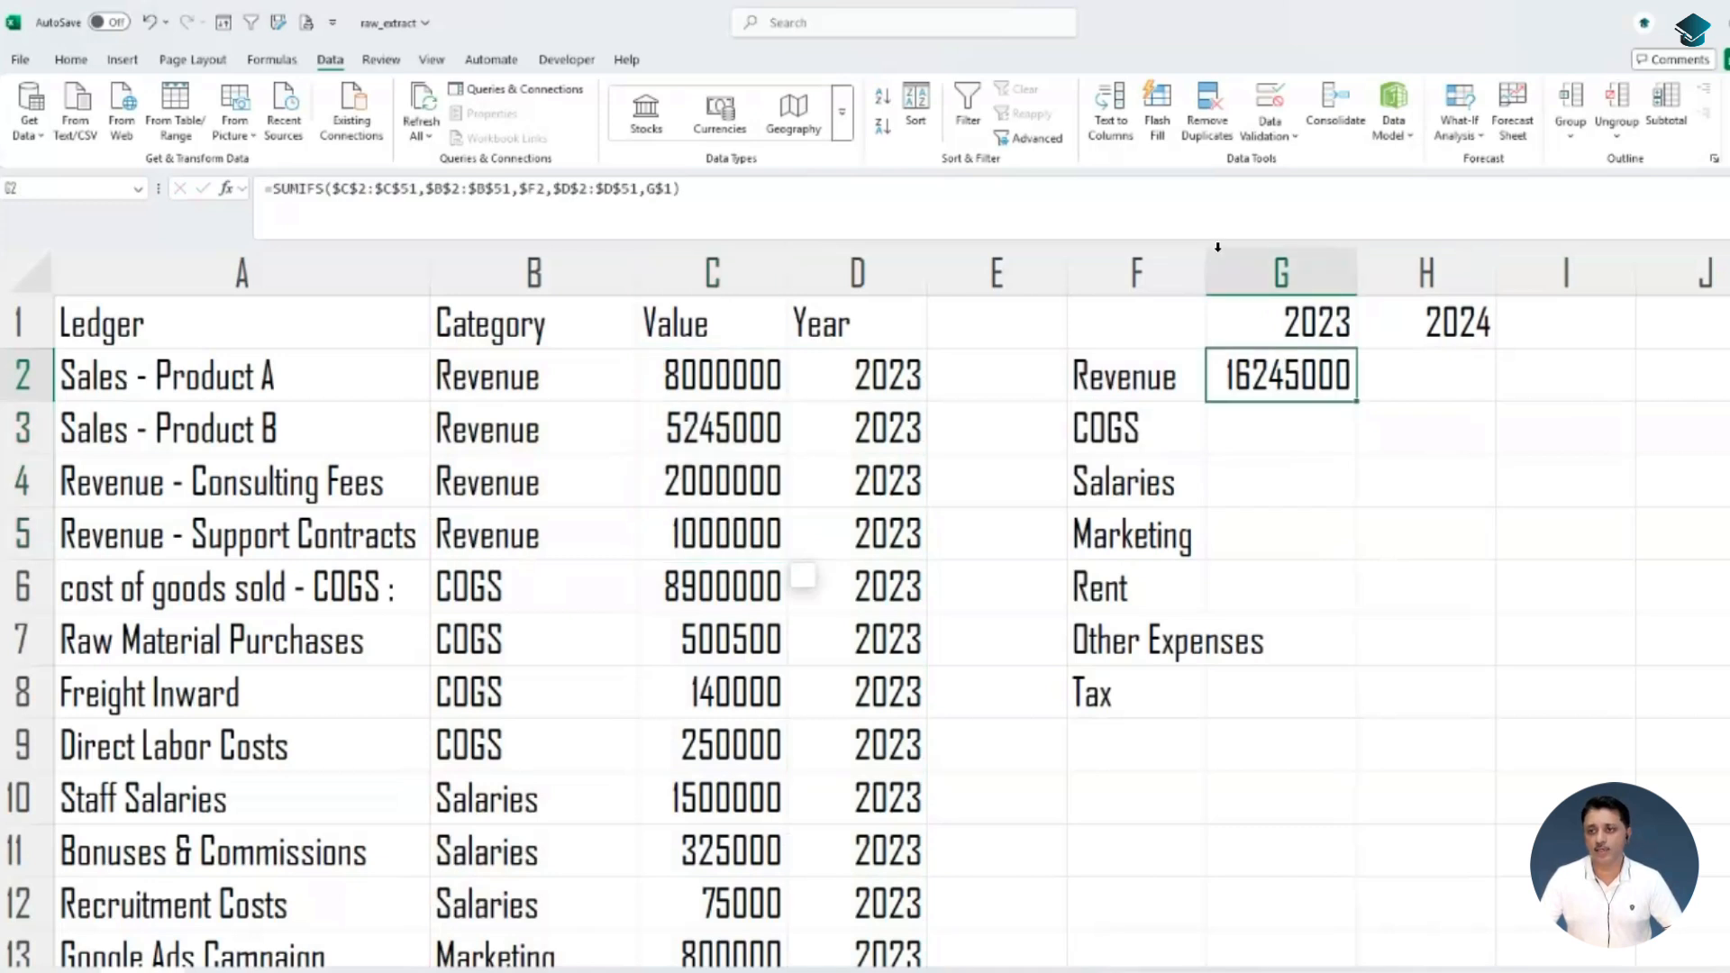
double_click(1205, 273)
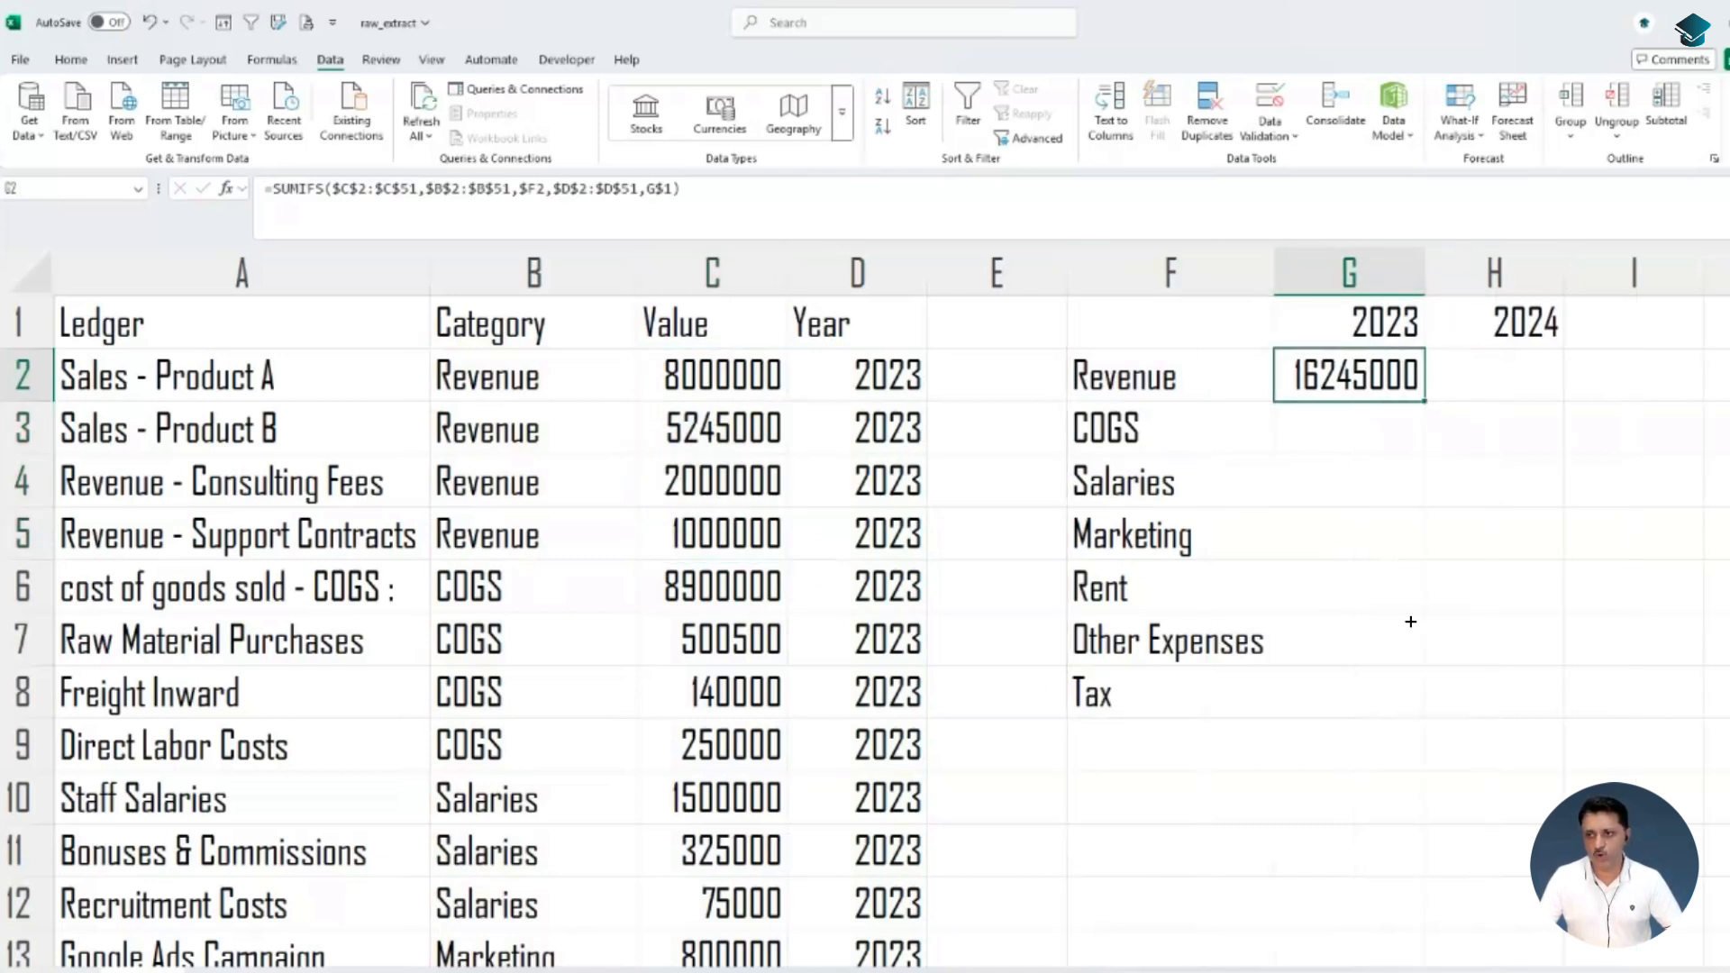
shift+click(1409, 700)
key(ctrl+d)
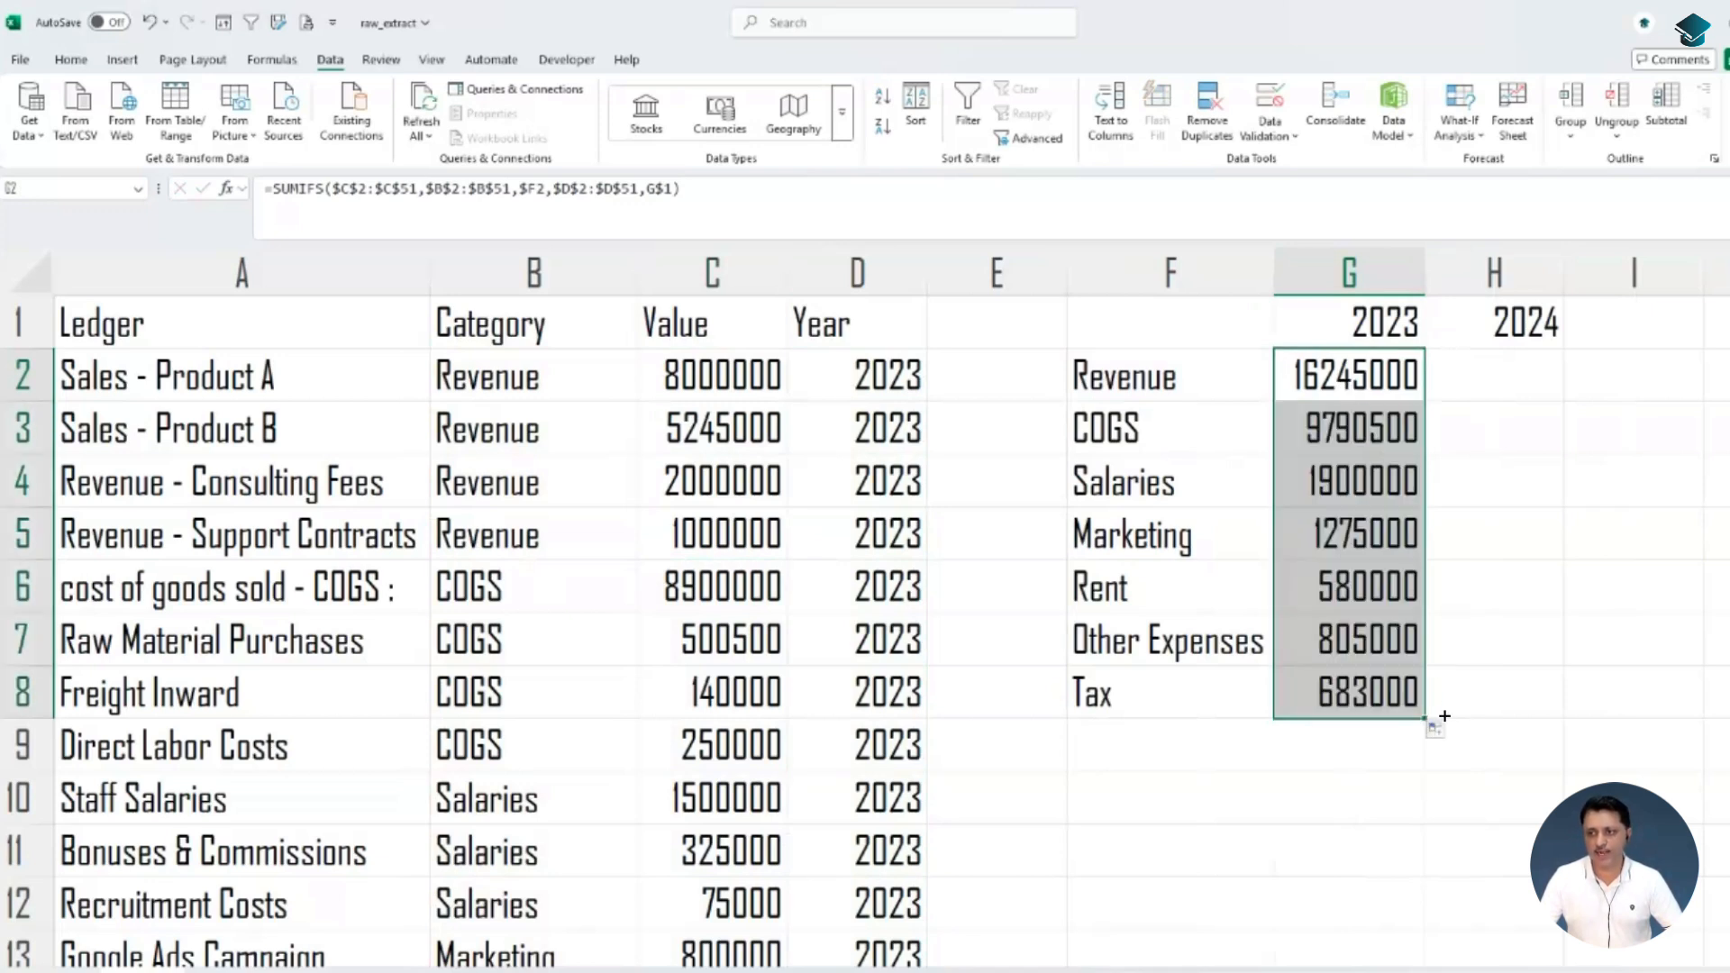
Fill the SUMIFS formulas across from column G into the 2024 cells H2:H8 and autofit column H
key(shift+Right)
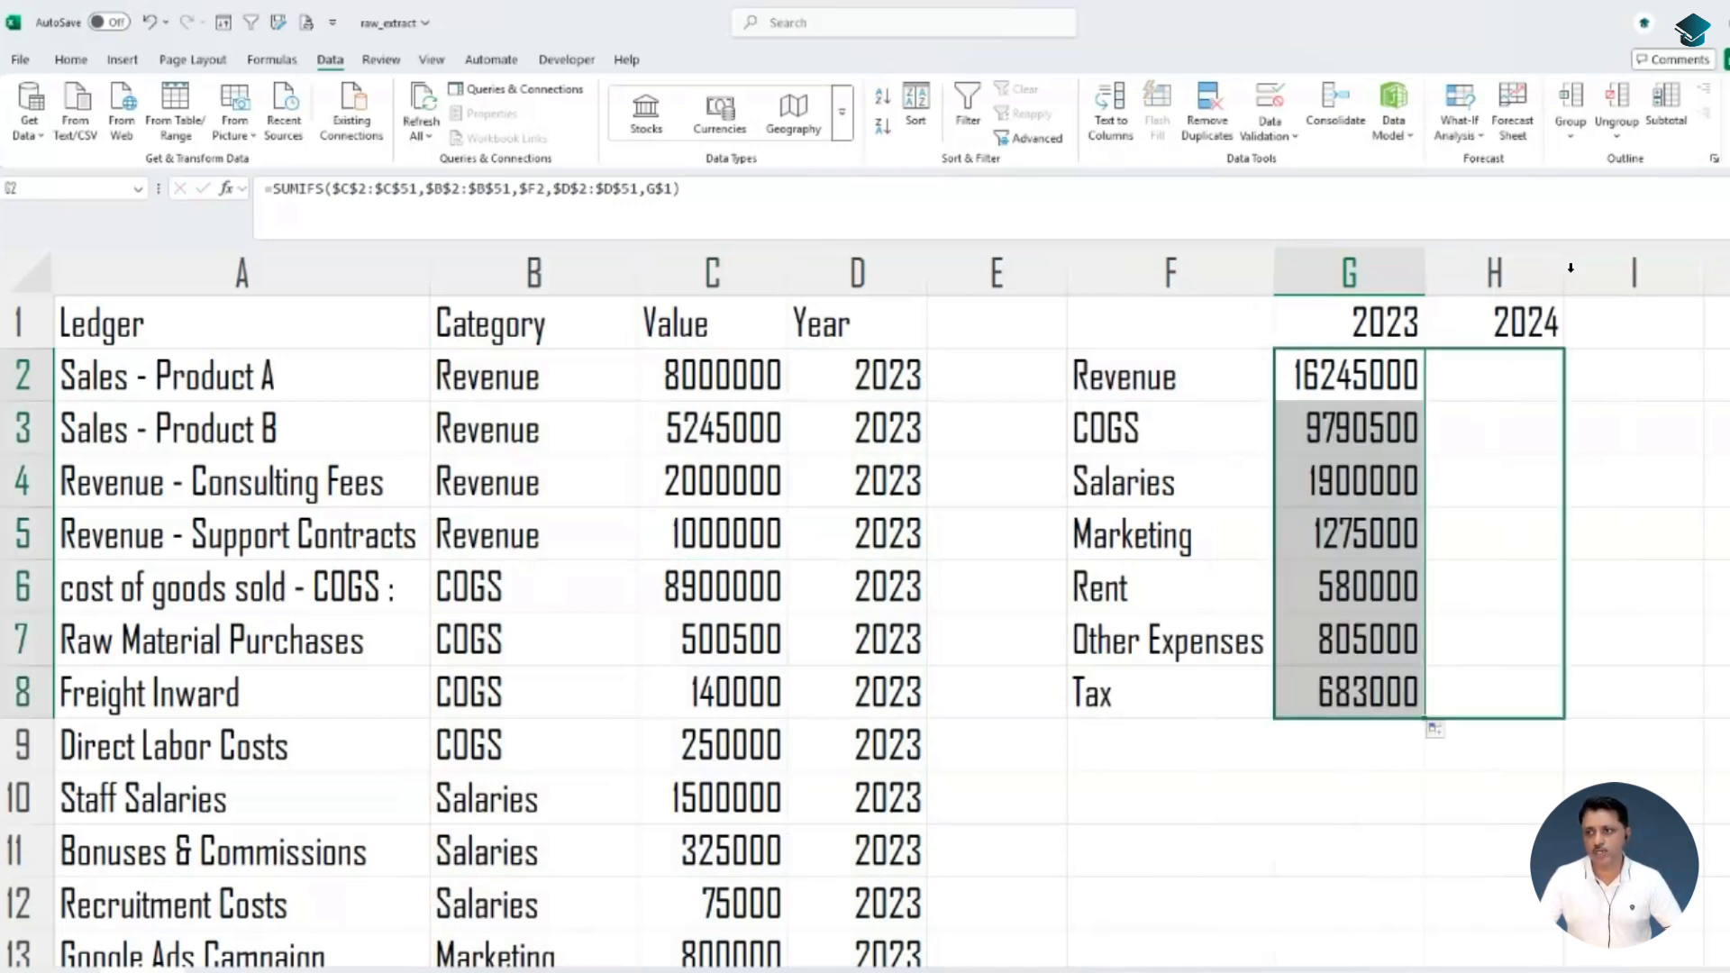
key(ctrl+r)
double_click(1564, 261)
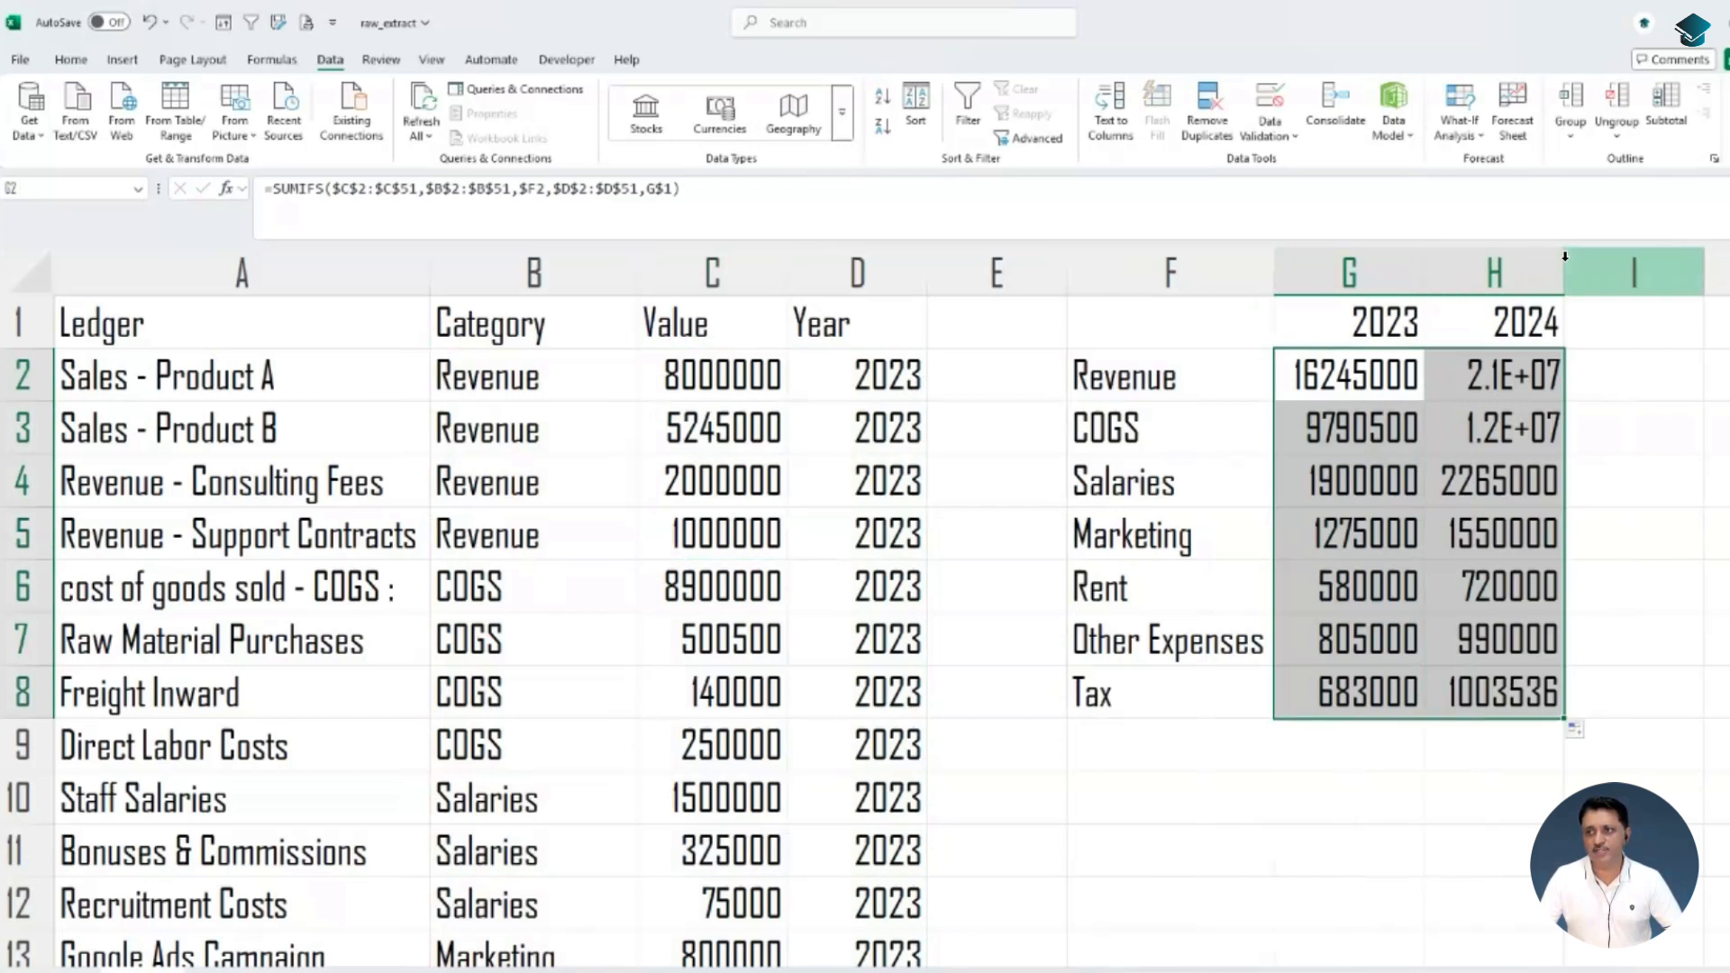
click(1465, 853)
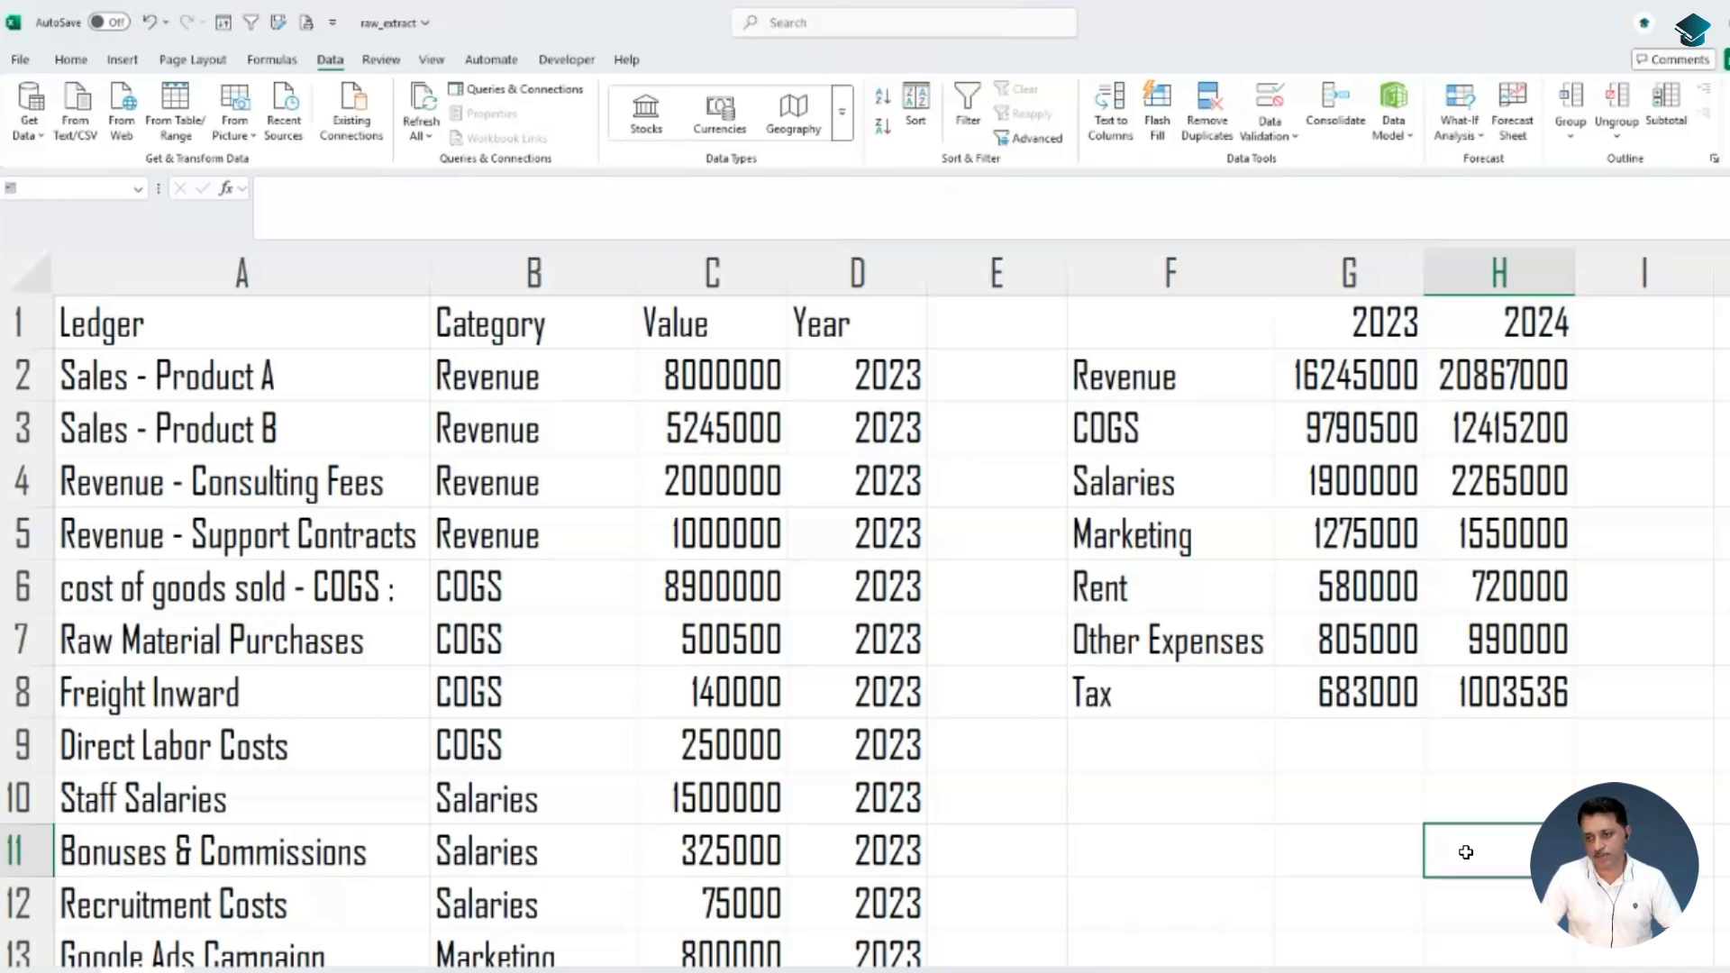
Convert the summary table F1:H8 to static values by copying it and pasting values over itself
key(Up)
key(Up)
key(Up)
key(ctrl+shift+Left)
key(ctrl+shift+Up)
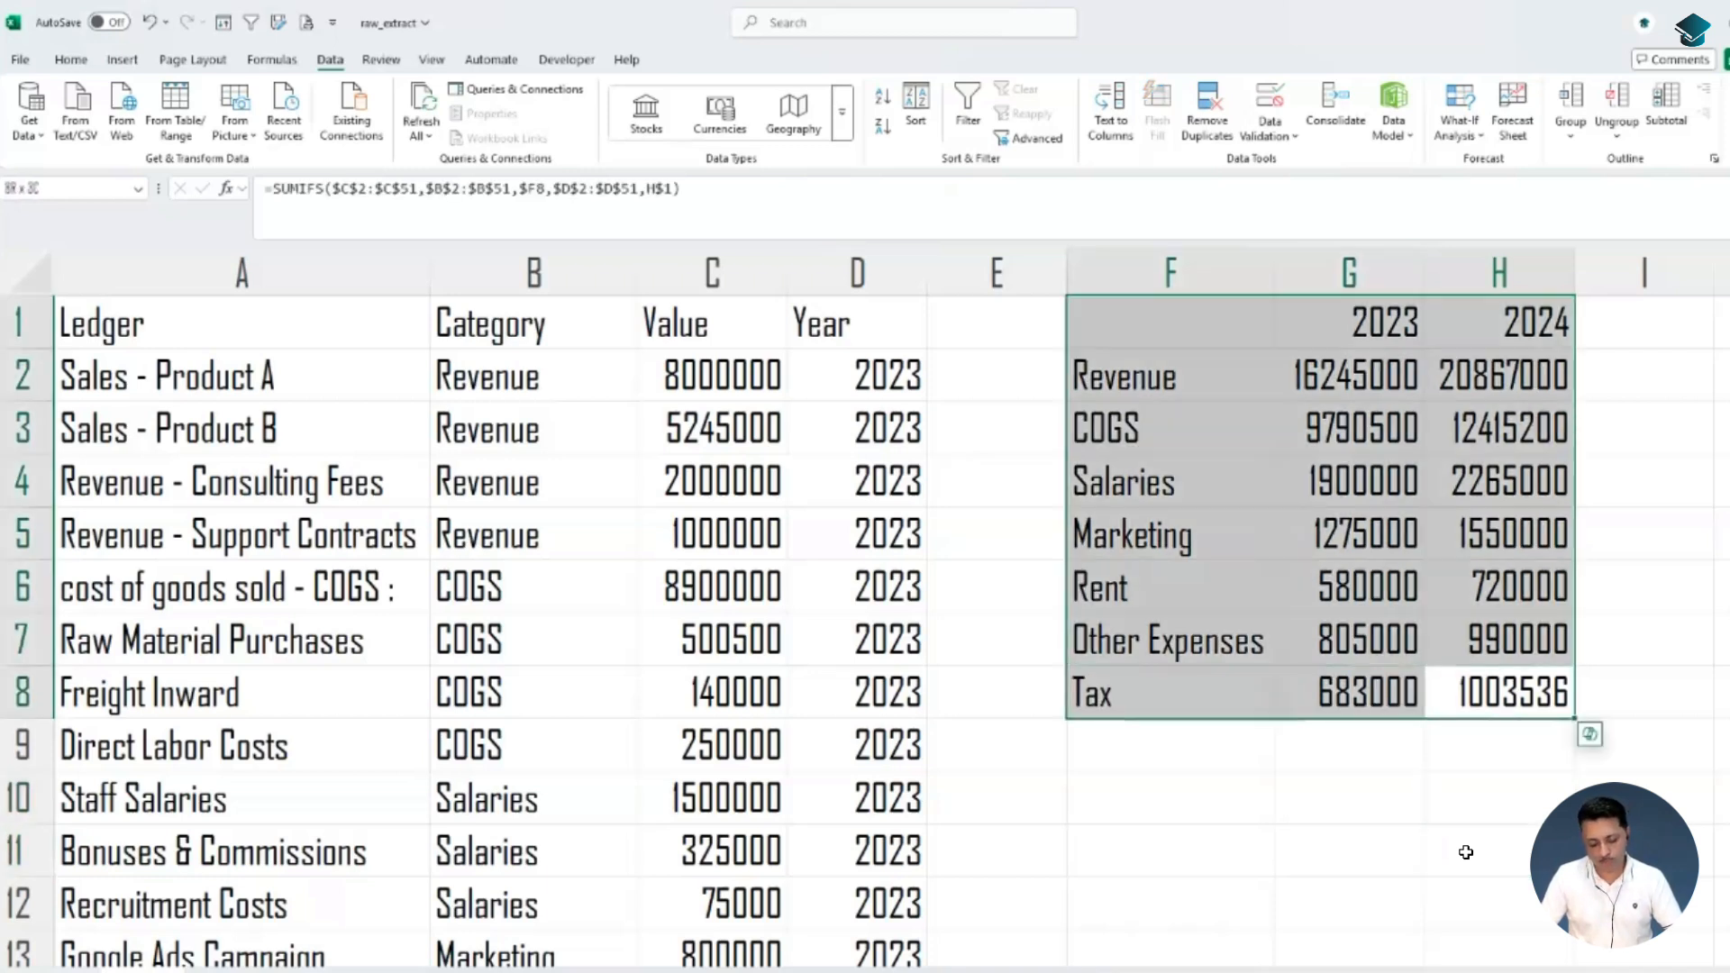
key(ctrl+c)
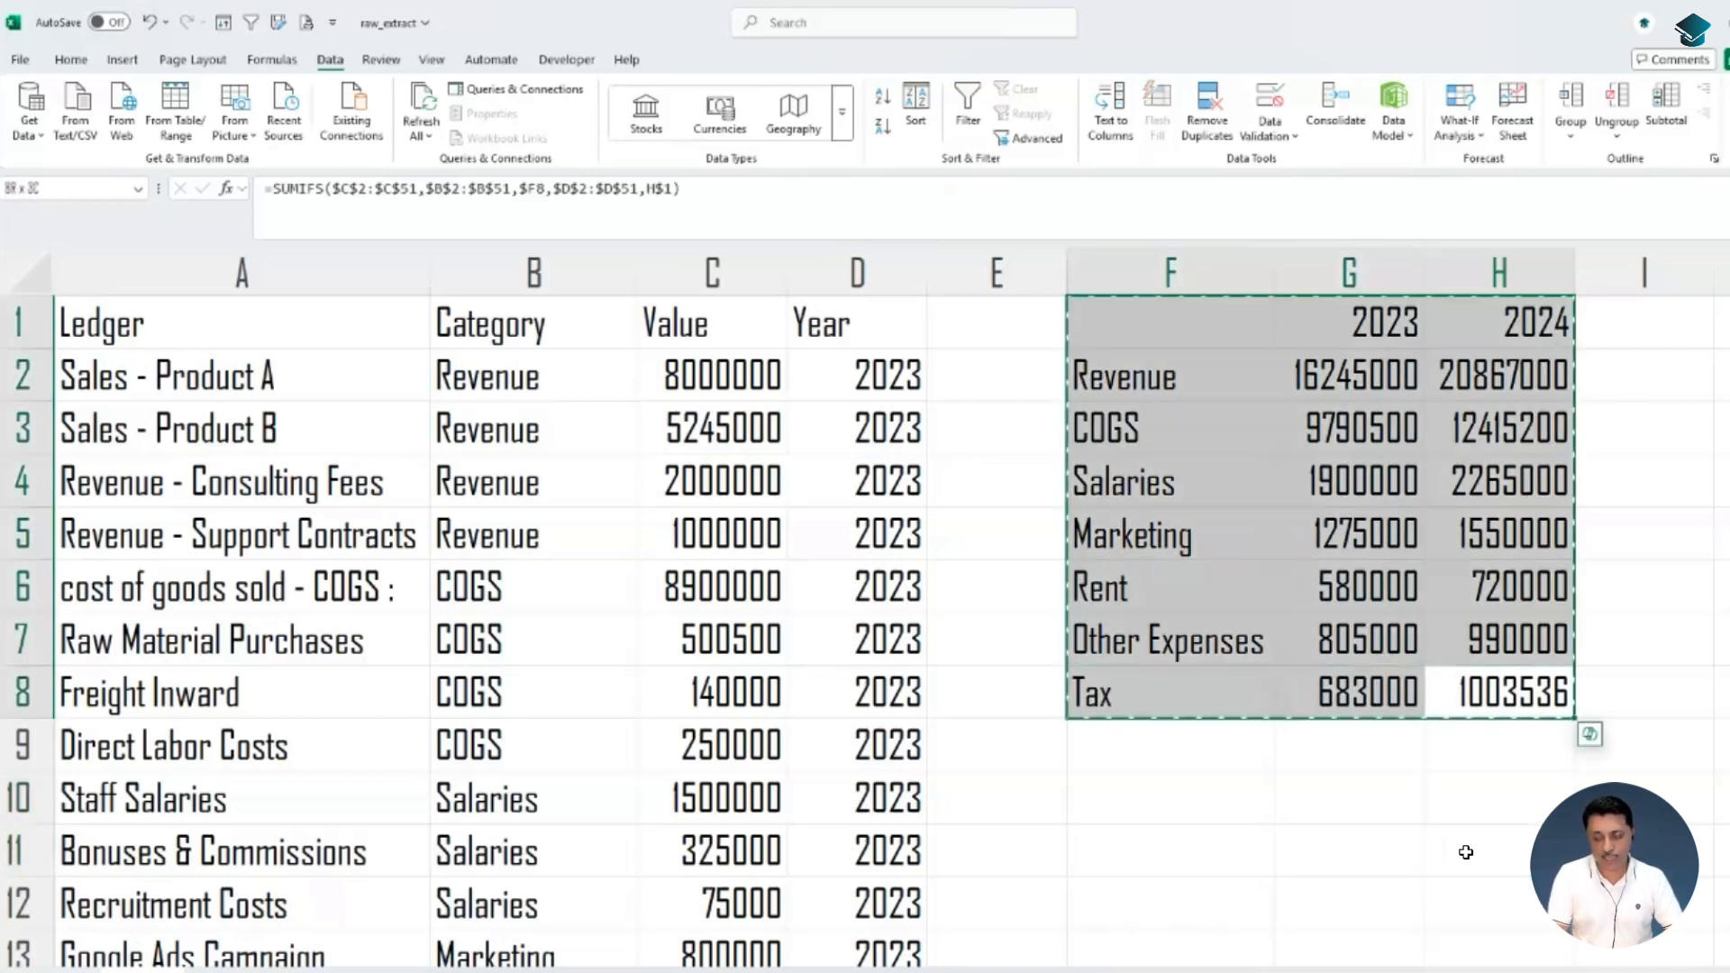
key(ctrl+alt+v)
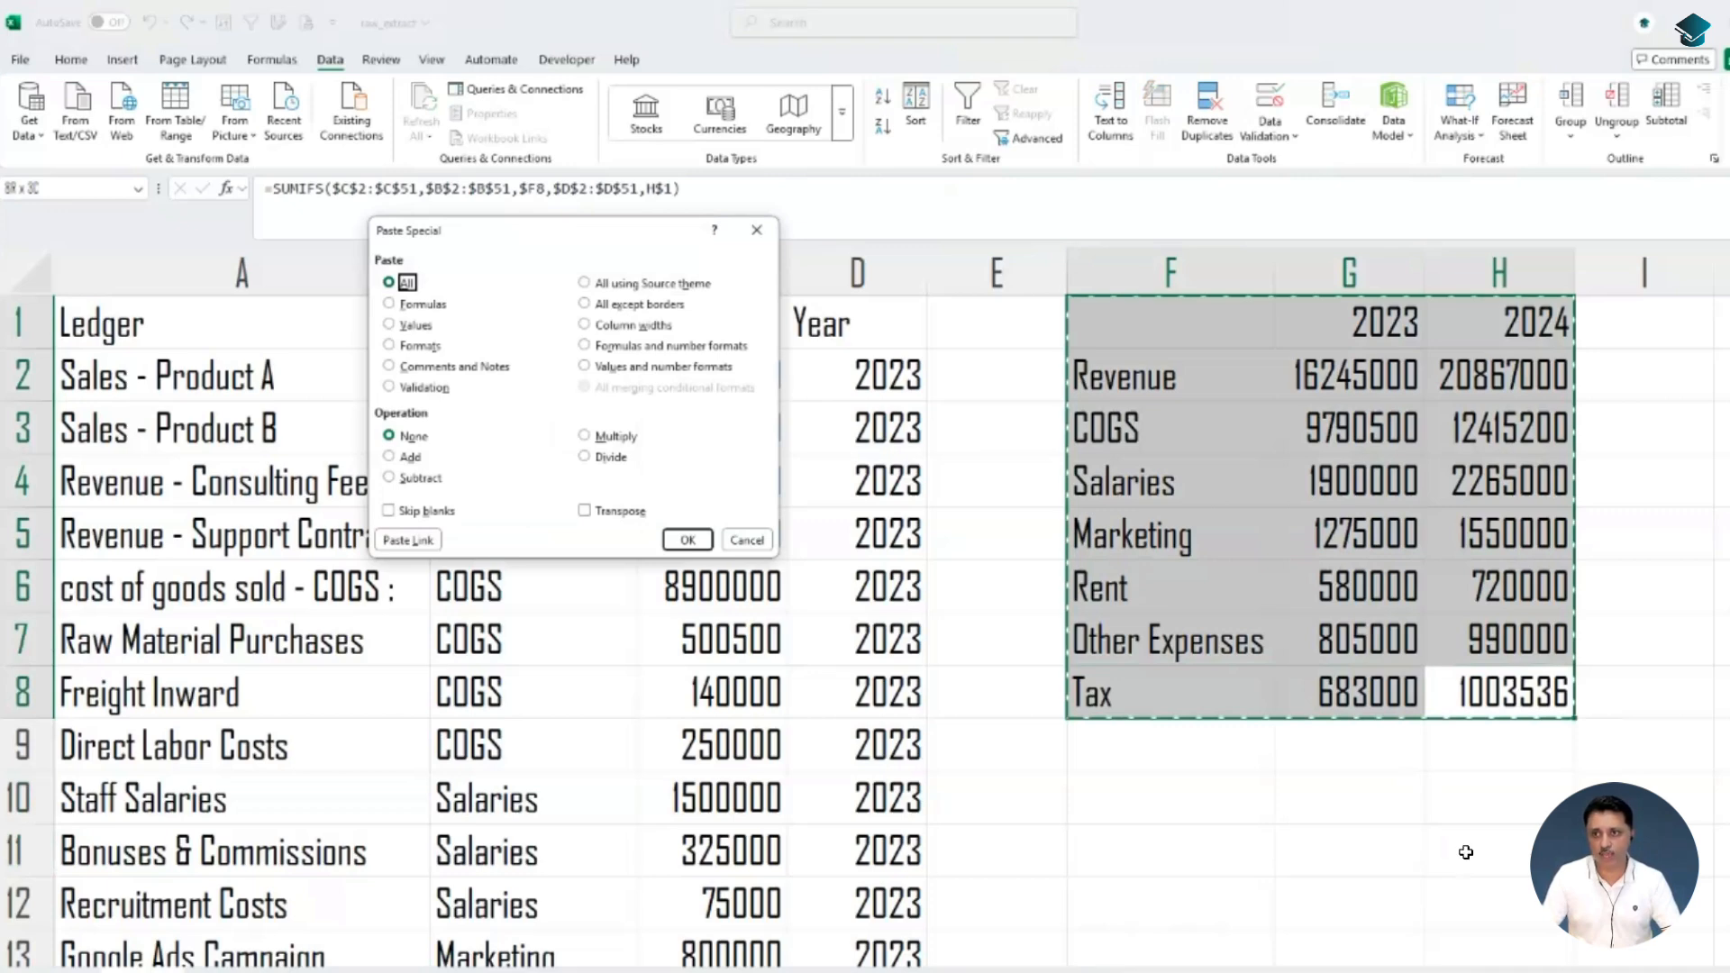
key(v)
key(Return)
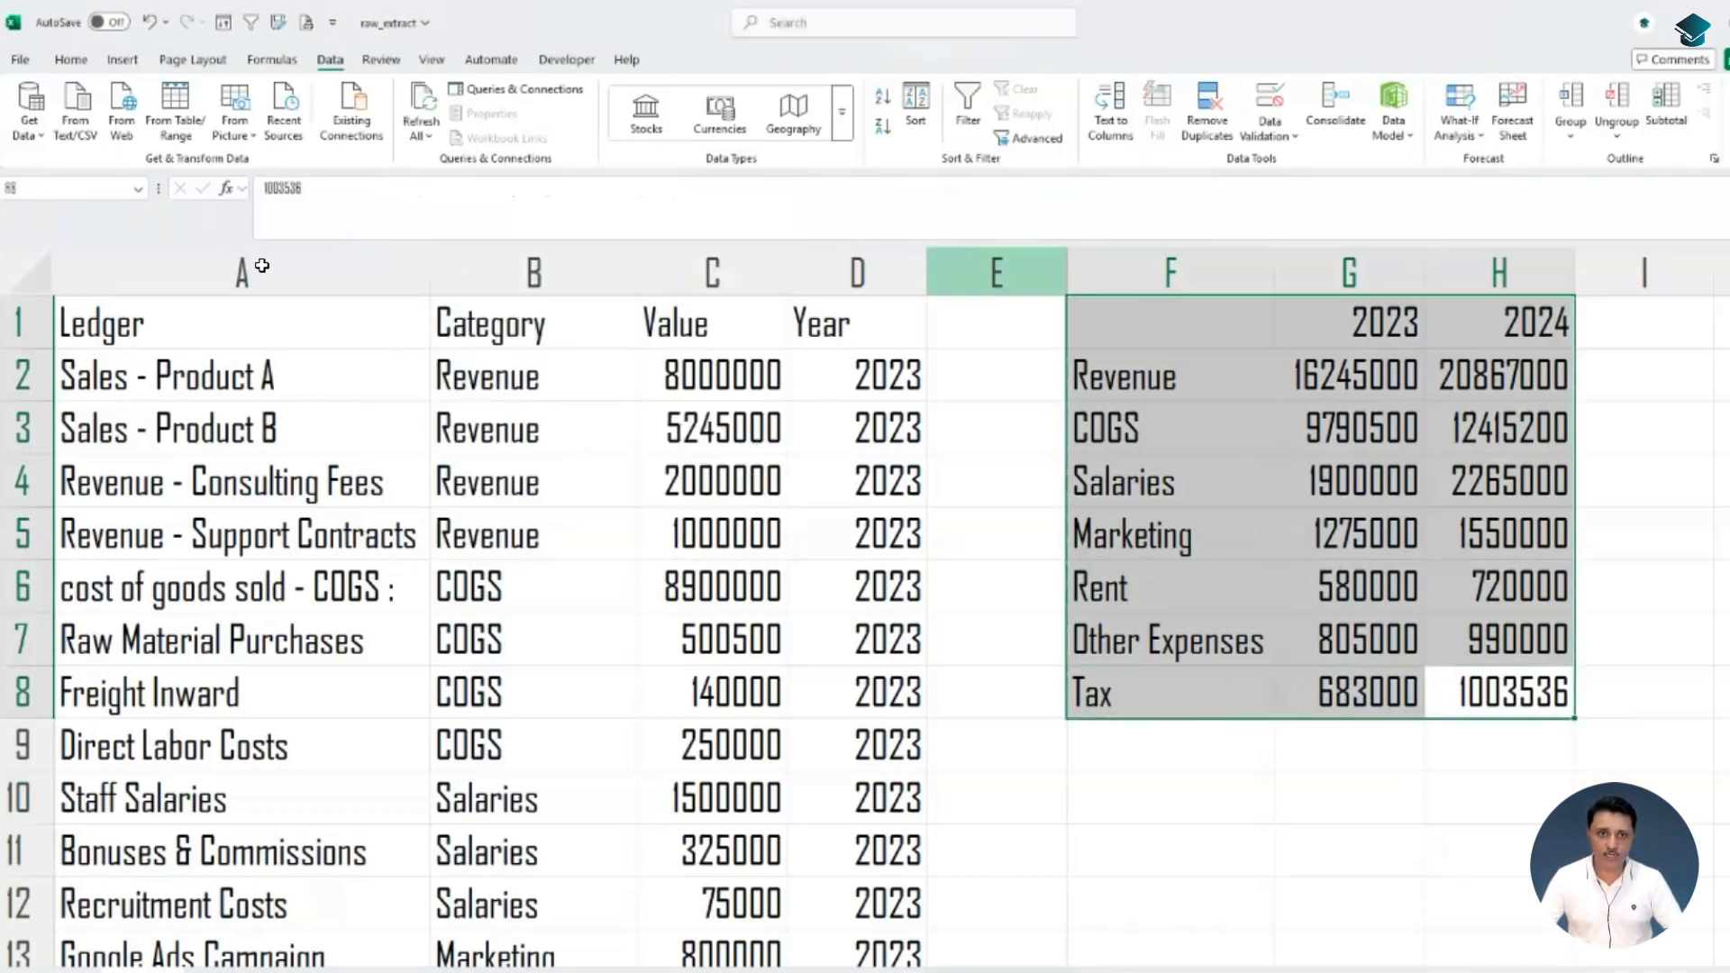
Delete columns A through E, which hold the source data and the blank spacer column
drag(995, 273, 243, 273)
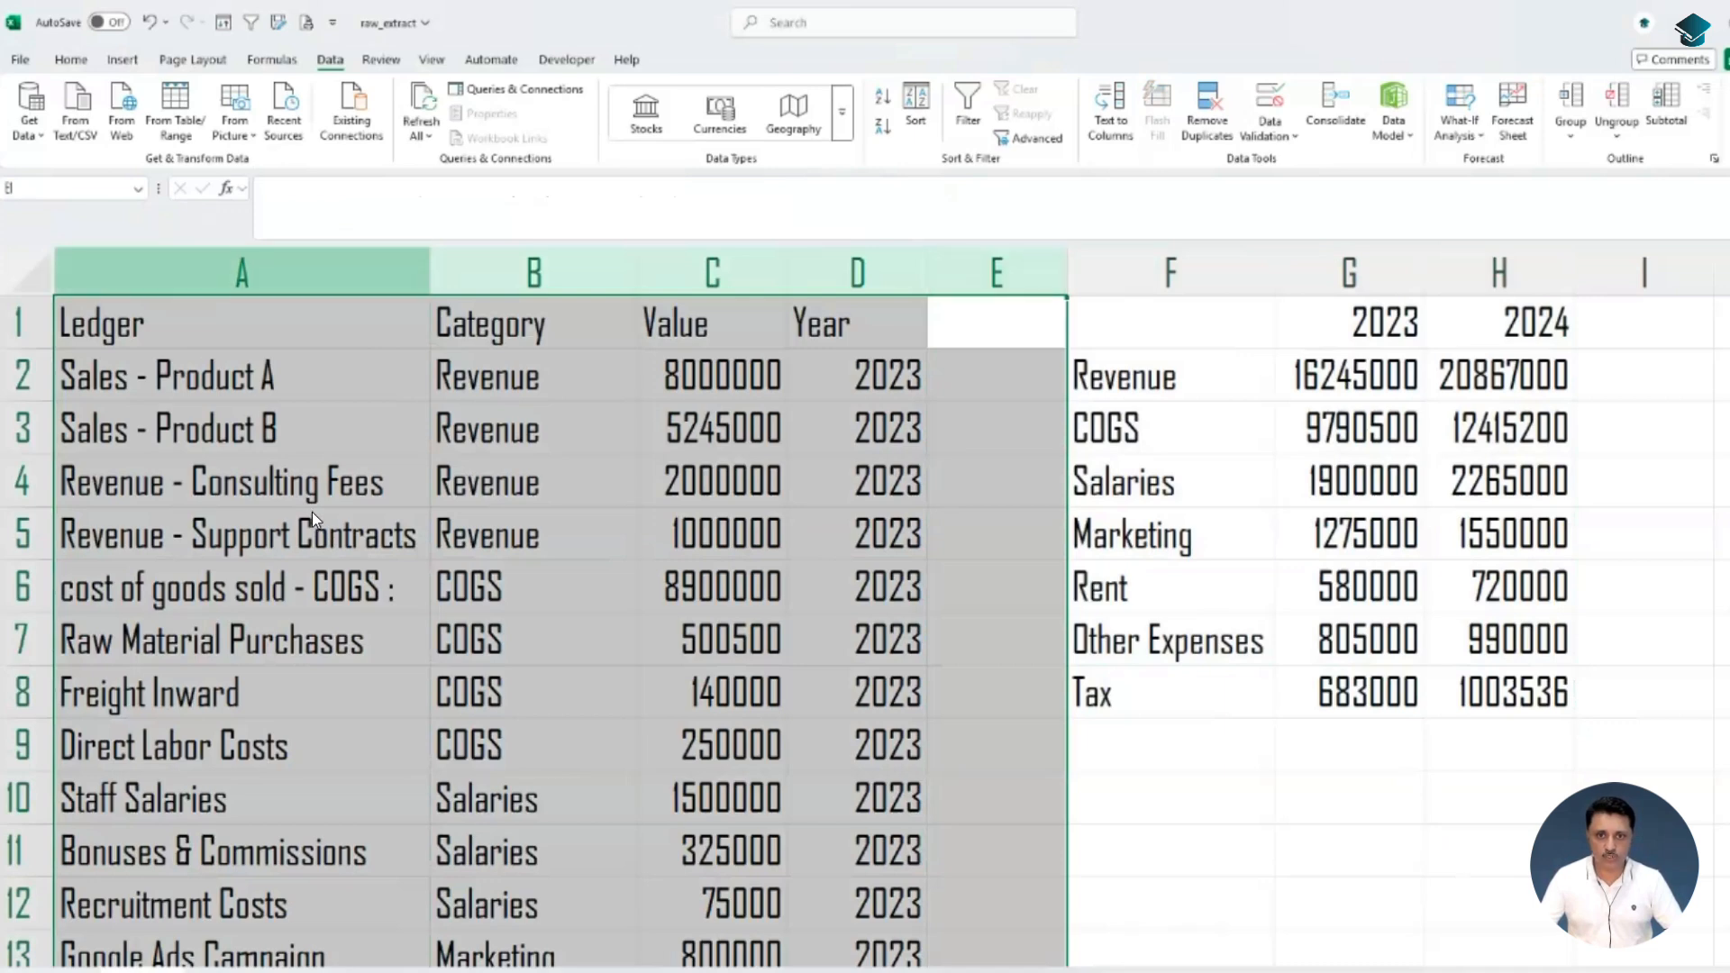
right_click(263, 268)
click(311, 510)
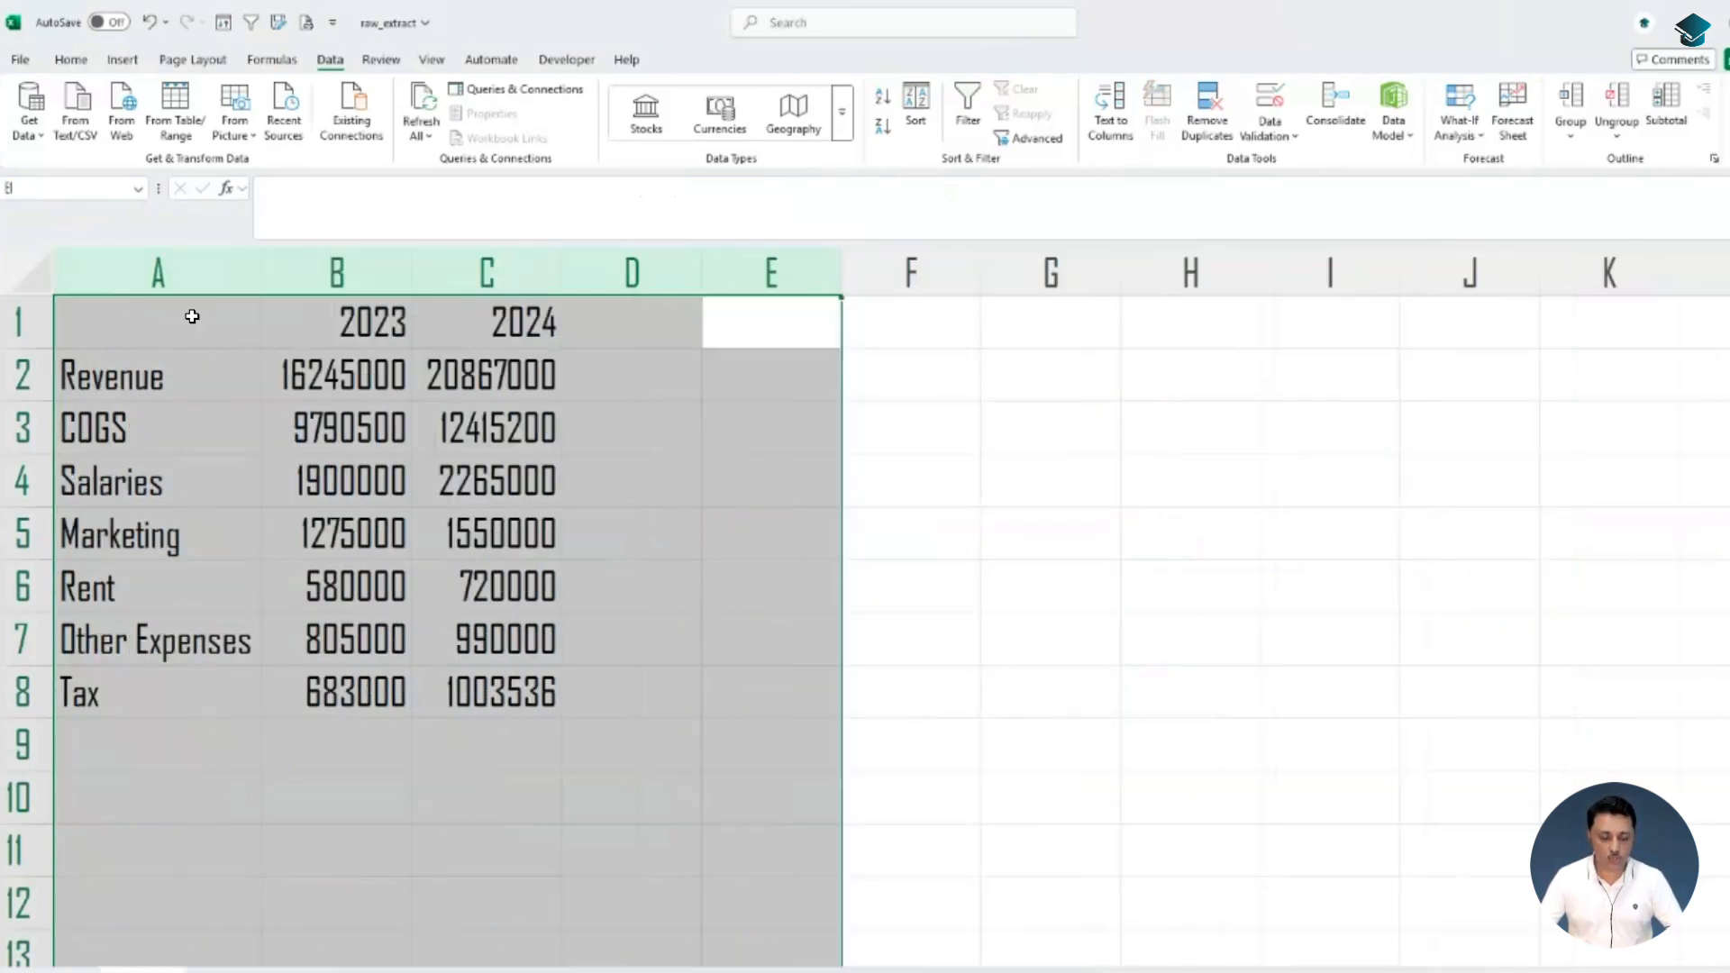
Enter the header Particulars in cell A1 of the summary table and move to cell D4
click(194, 318)
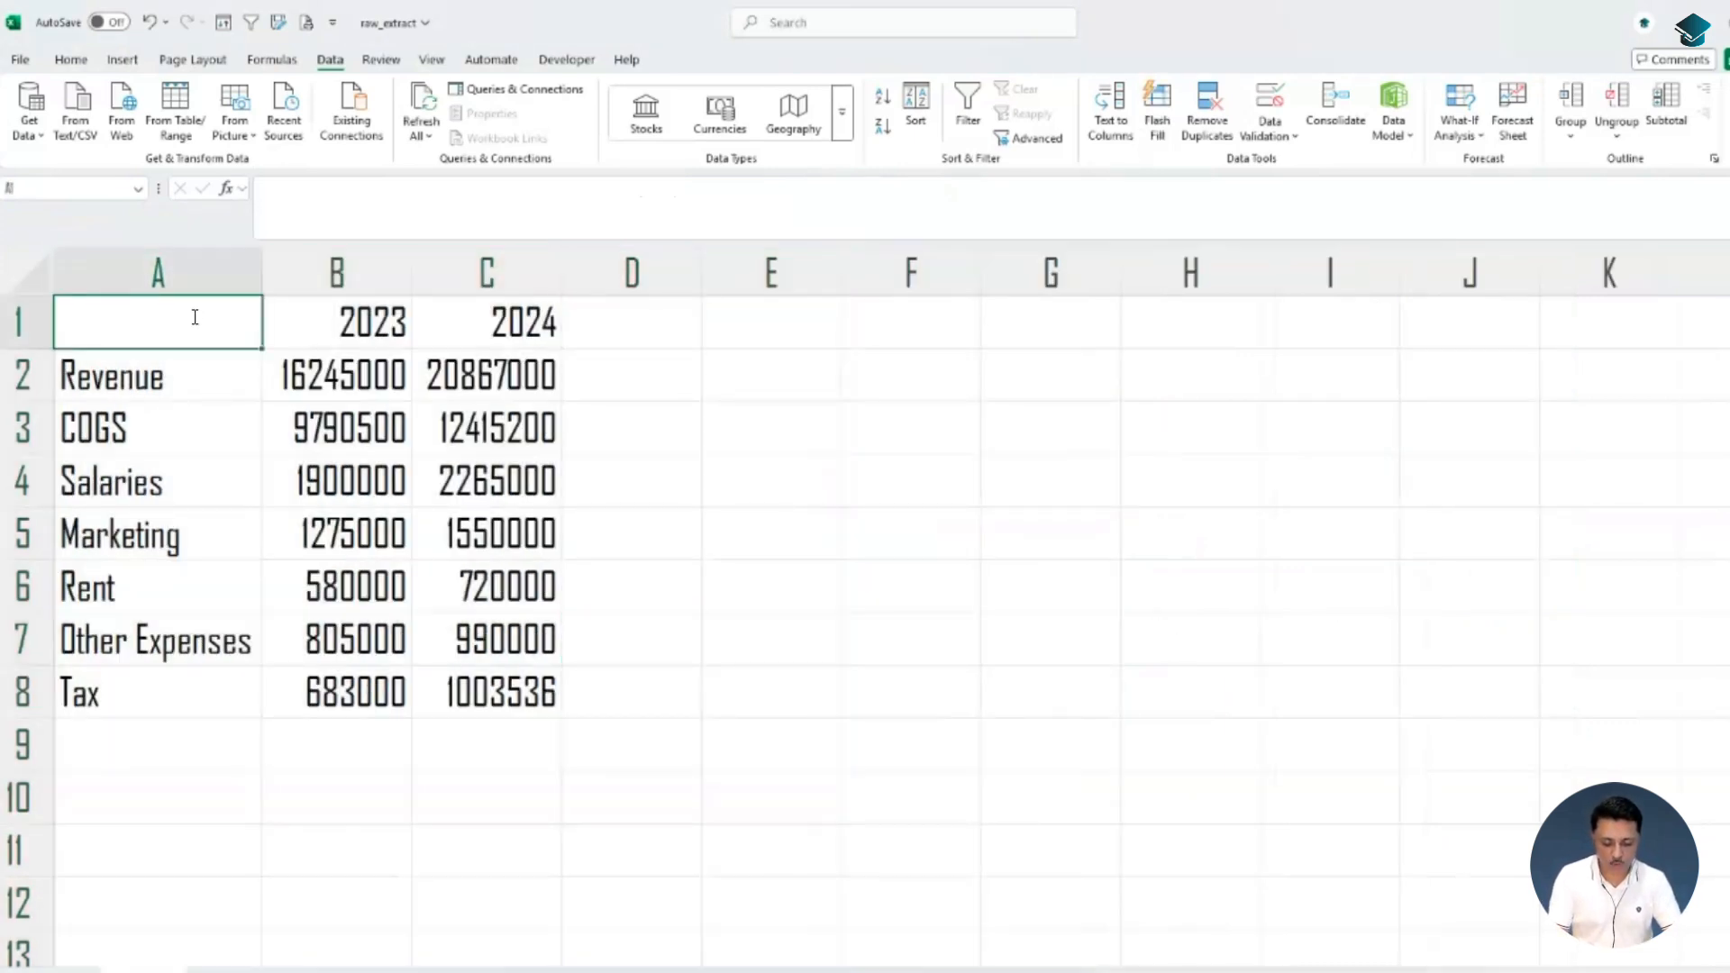
text(Particula)
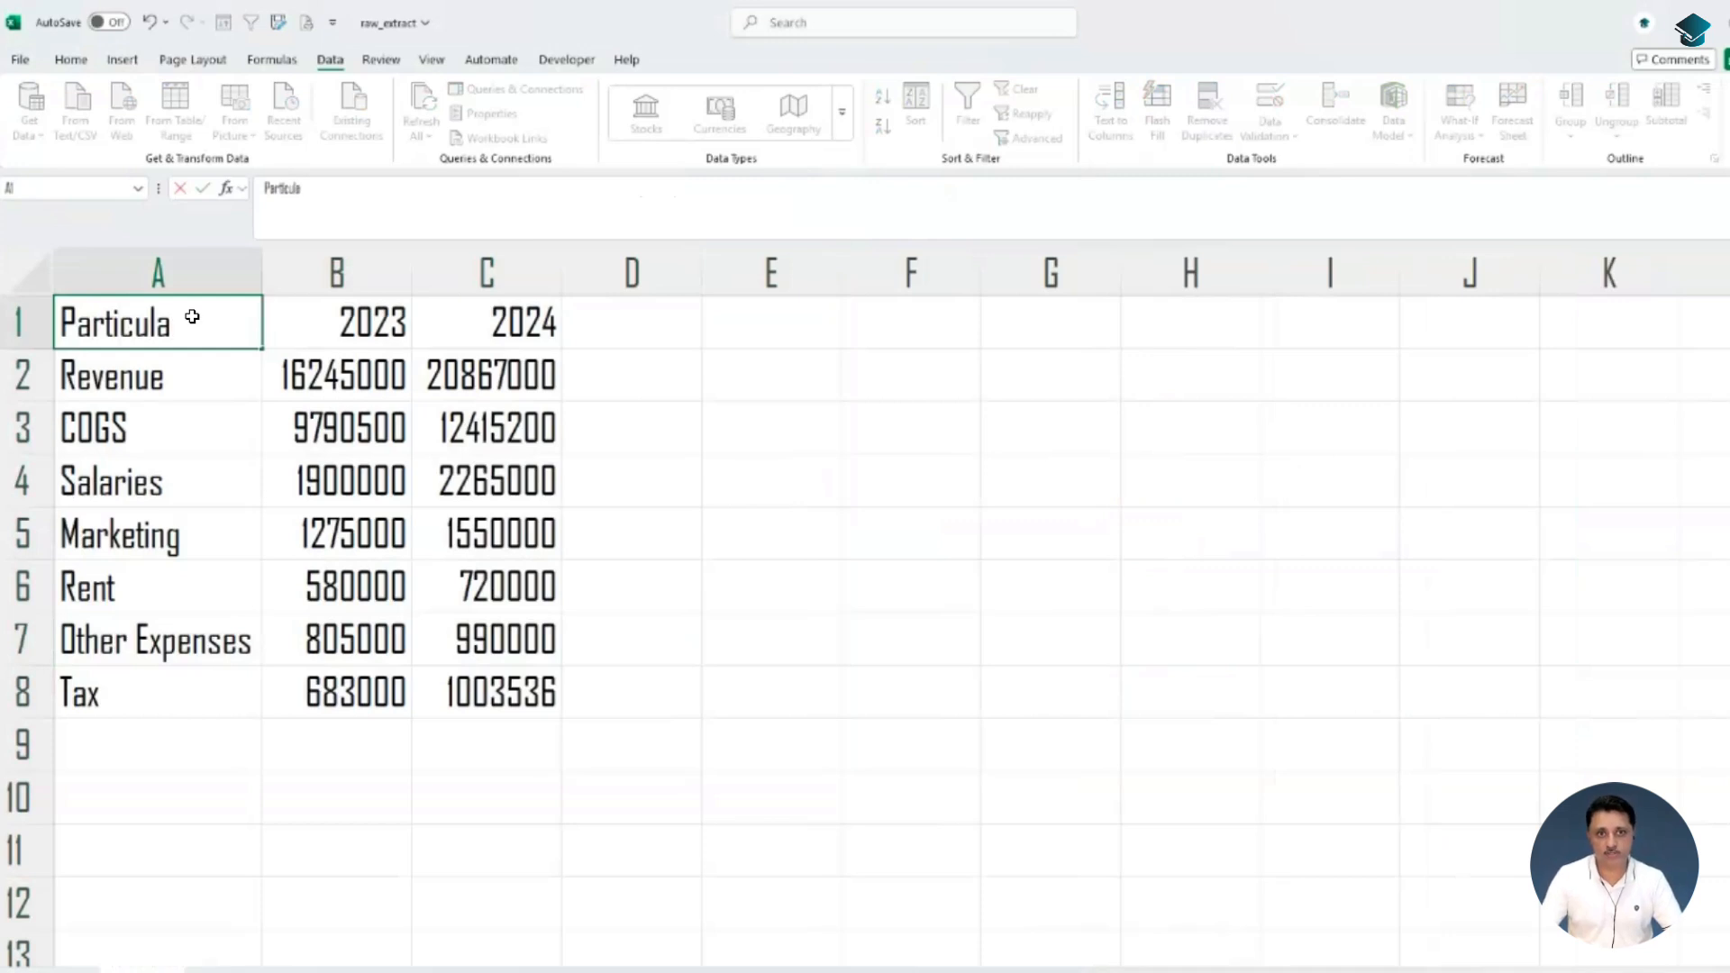
text(rs)
key(Tab)
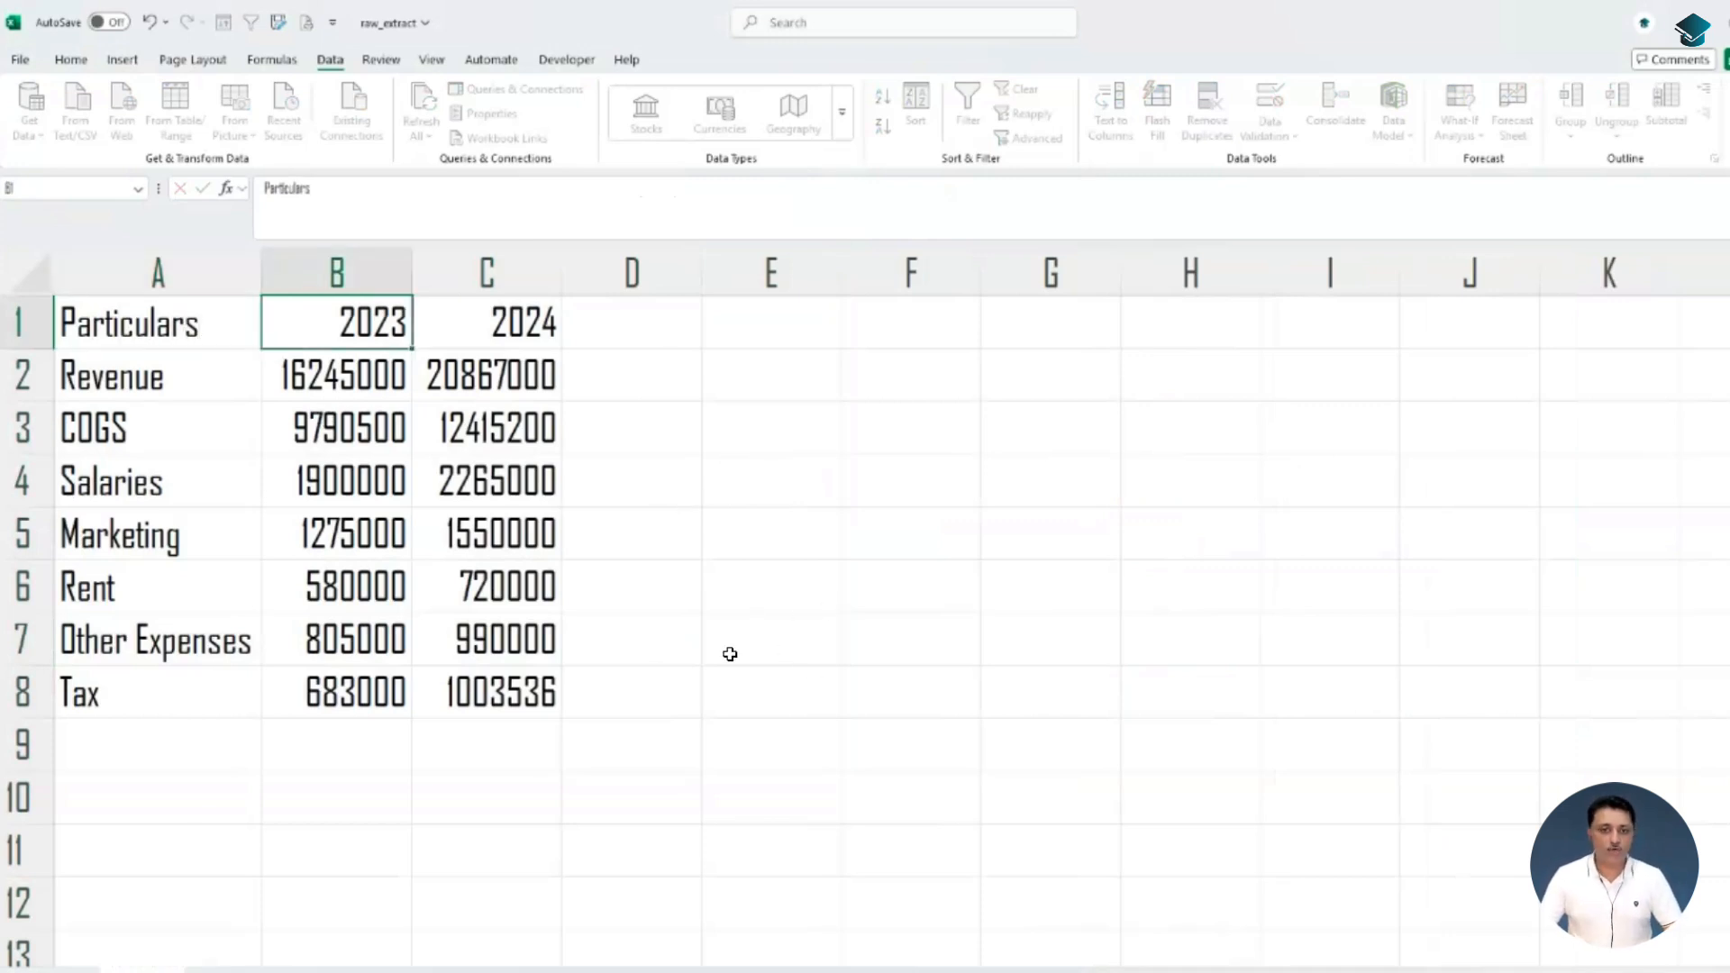
key(Right)
key(Right)
key(Down)
key(Down)
key(Down)
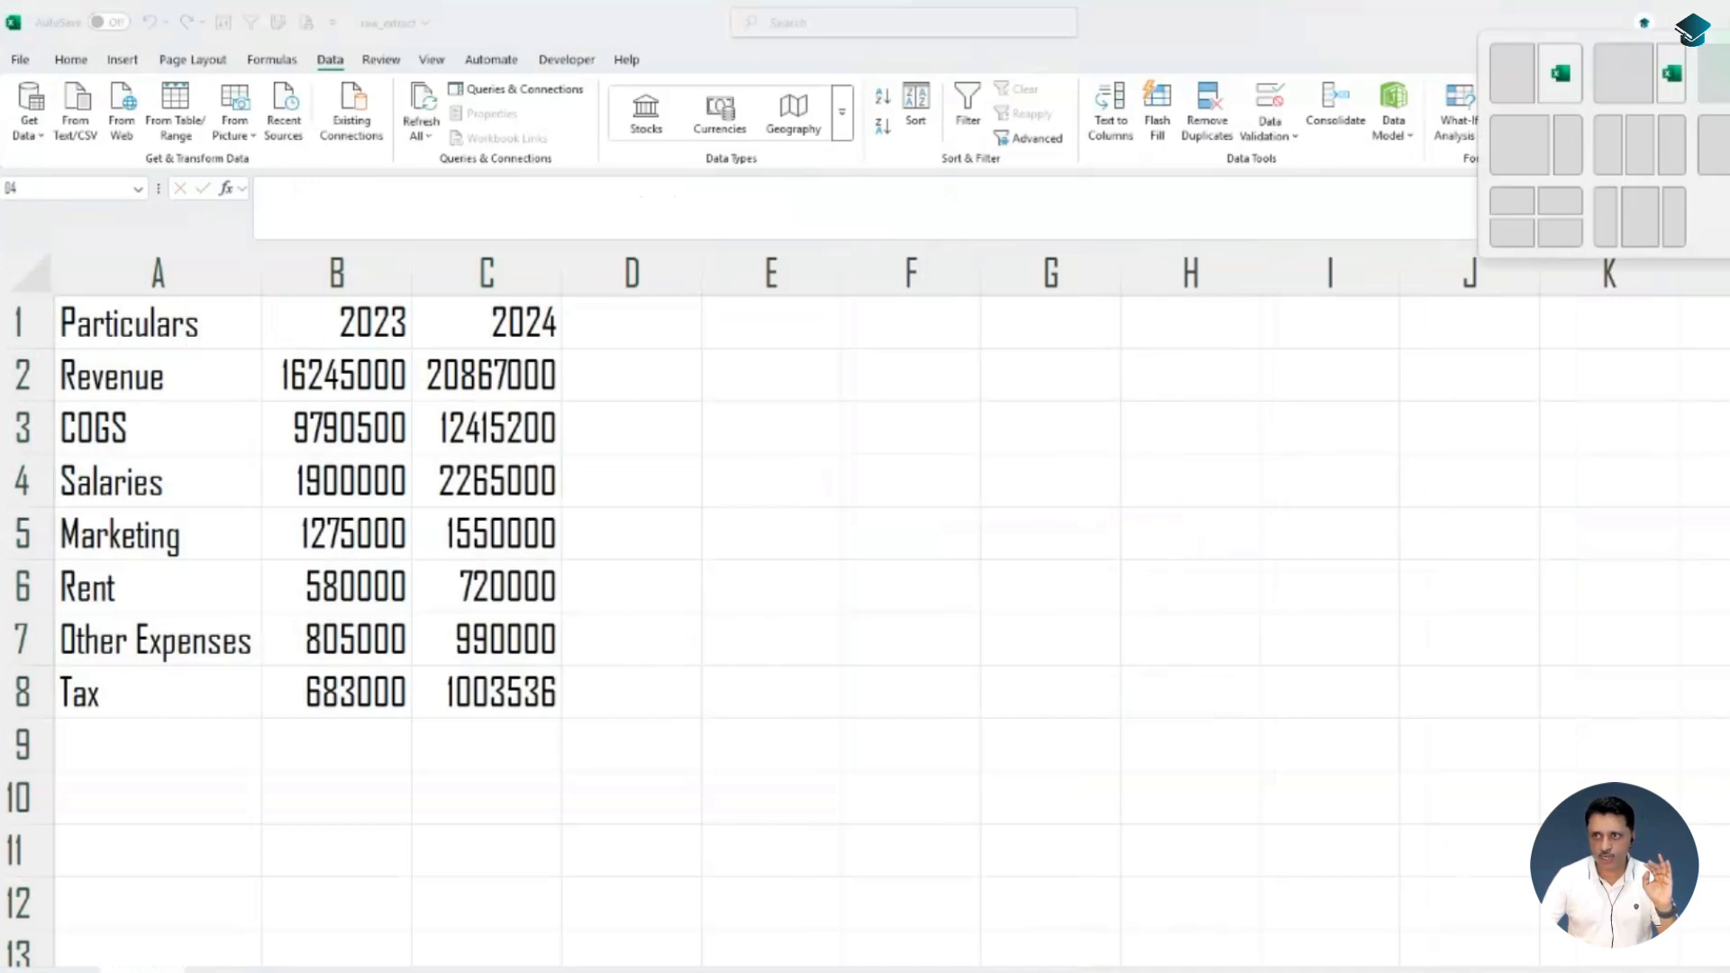
Snap the raw_extract workbook to one half of the screen and close the blank Book1 workbook
click(1560, 74)
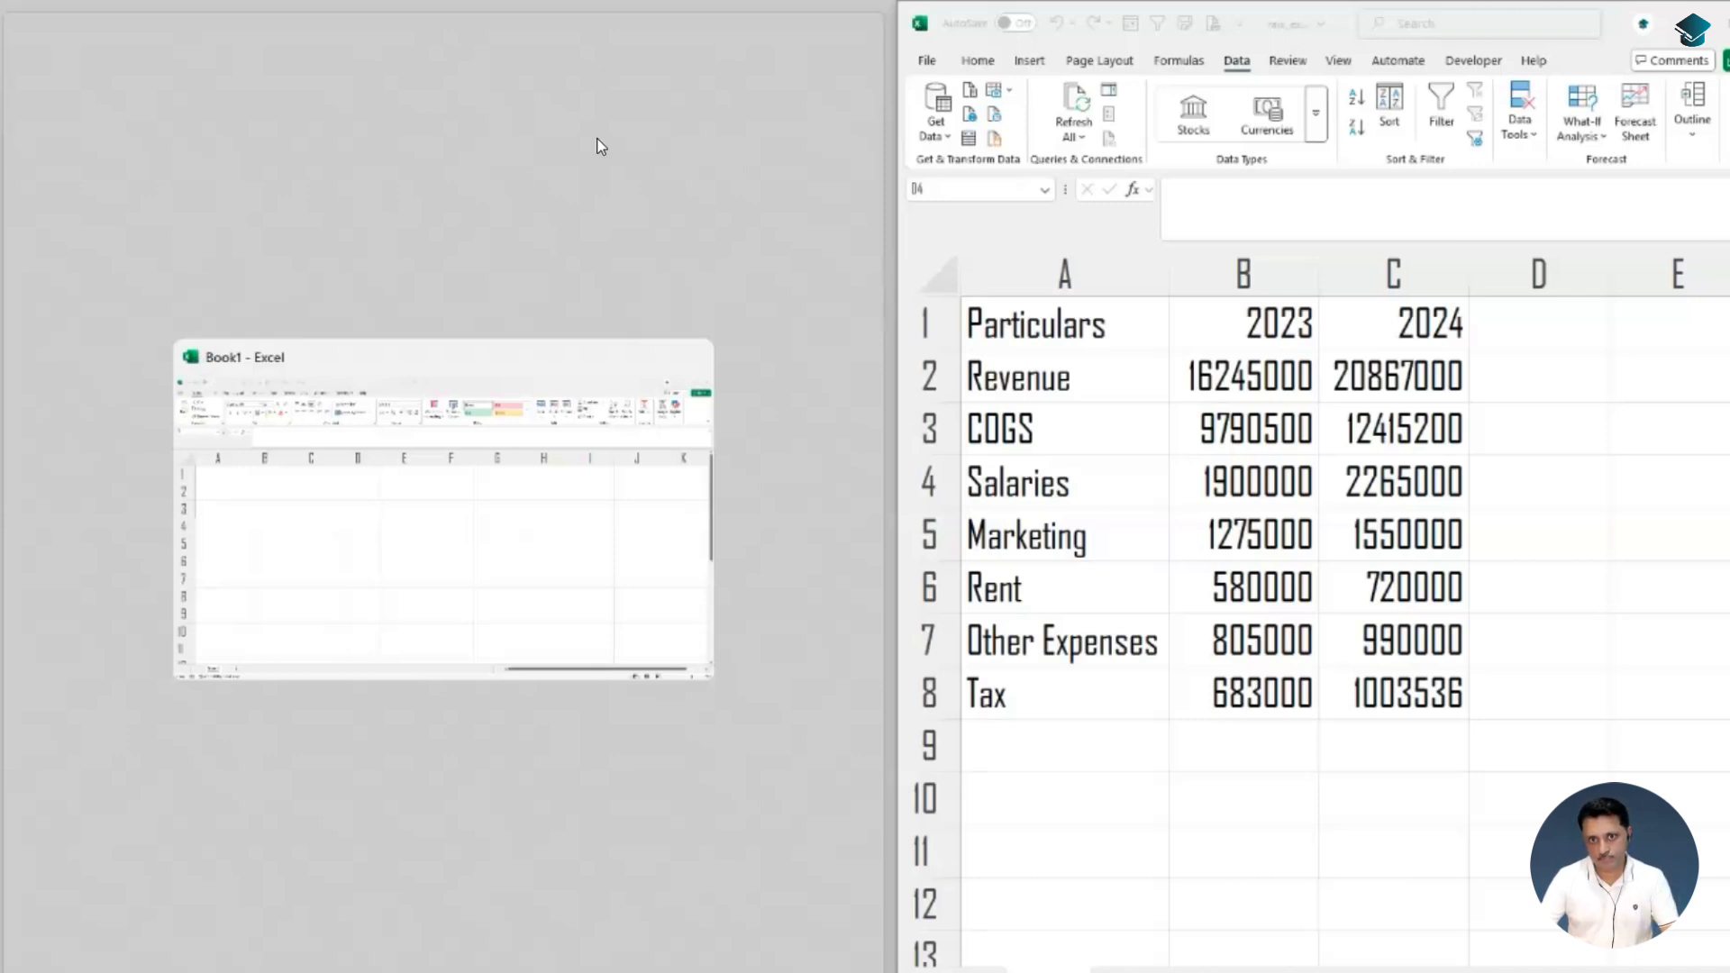
click(183, 40)
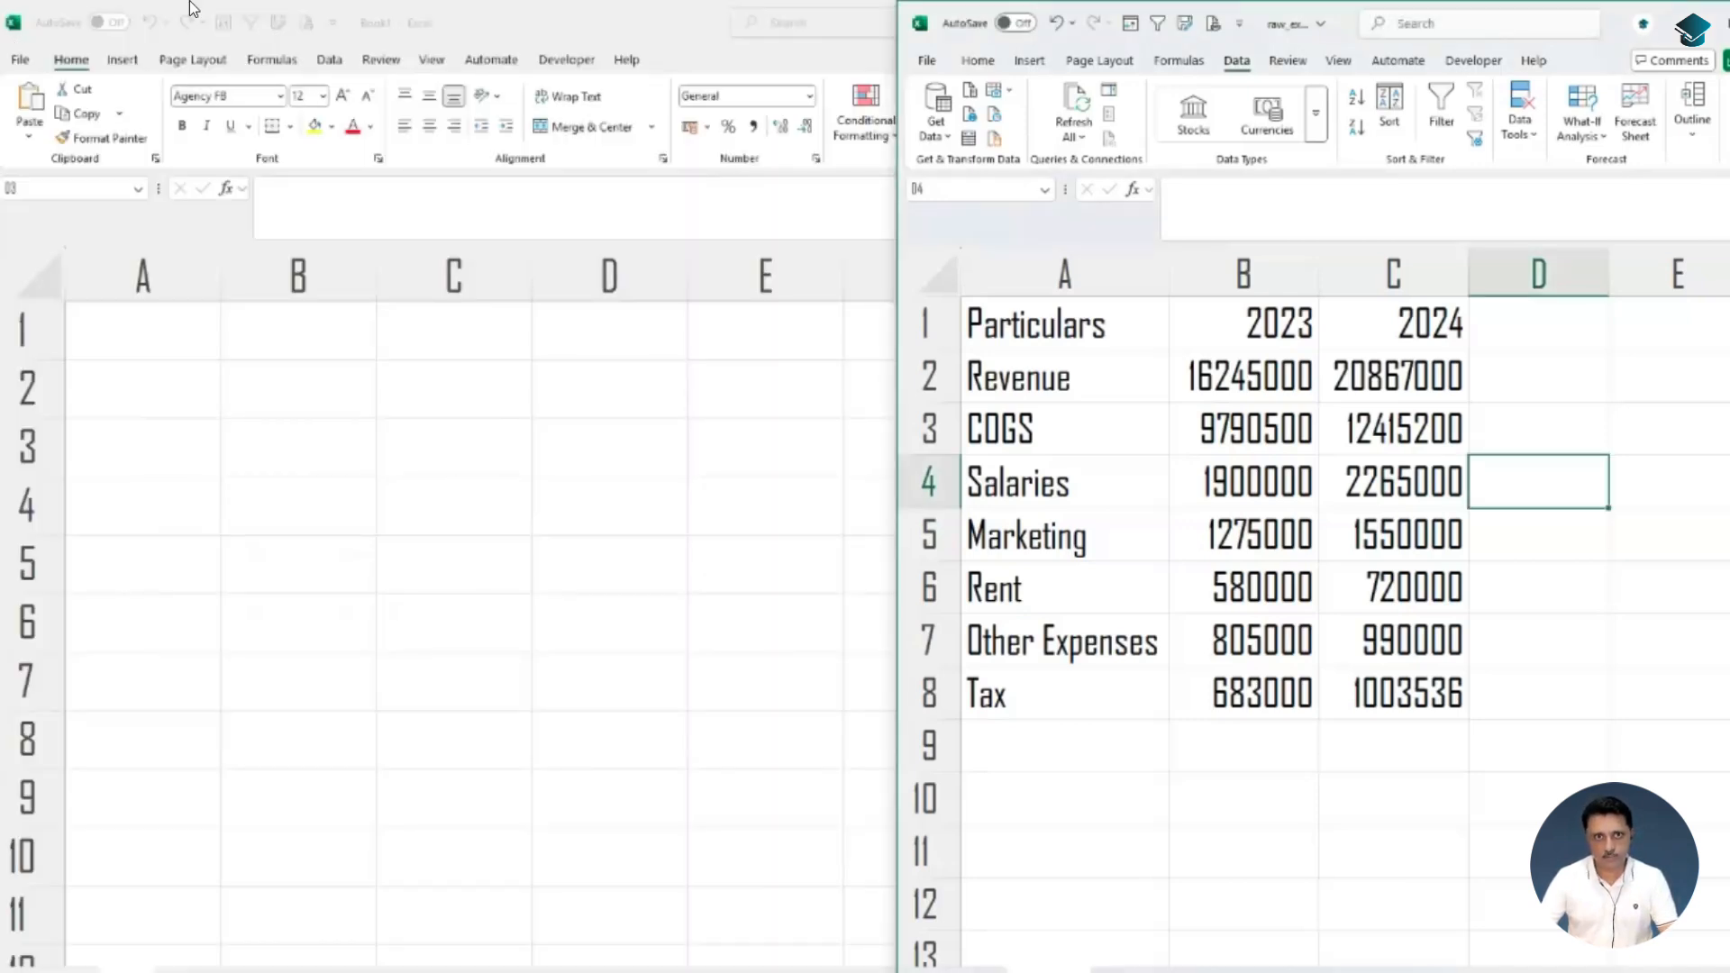
click(396, 20)
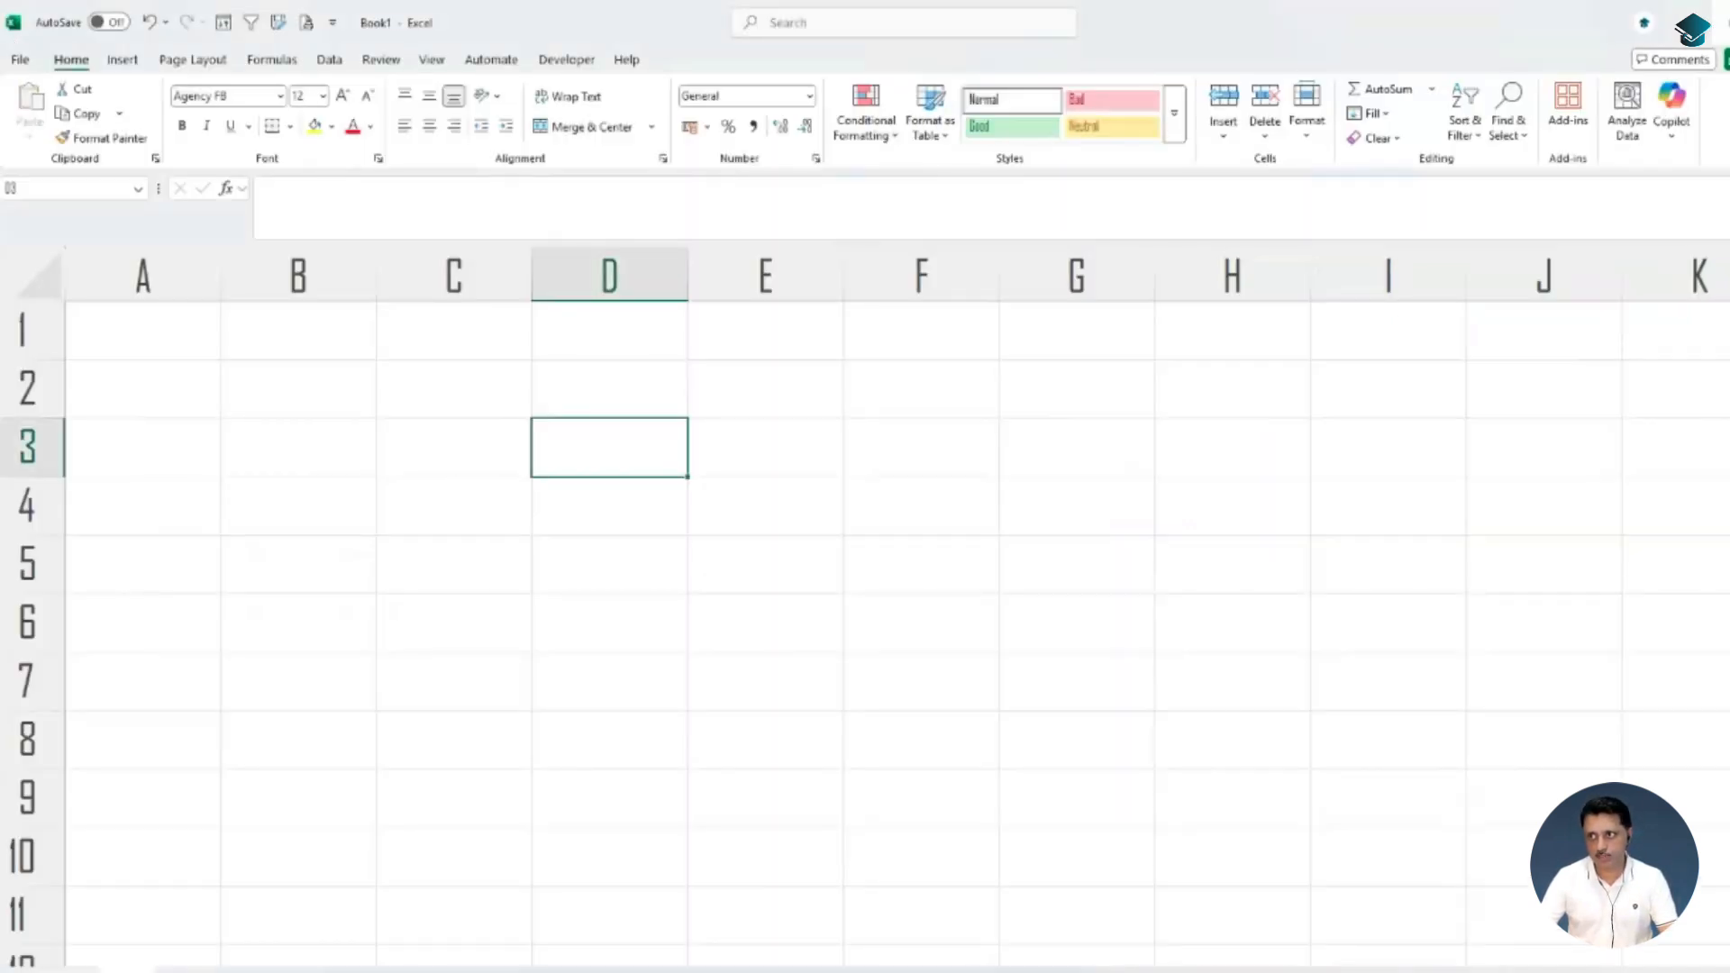
click(1726, 23)
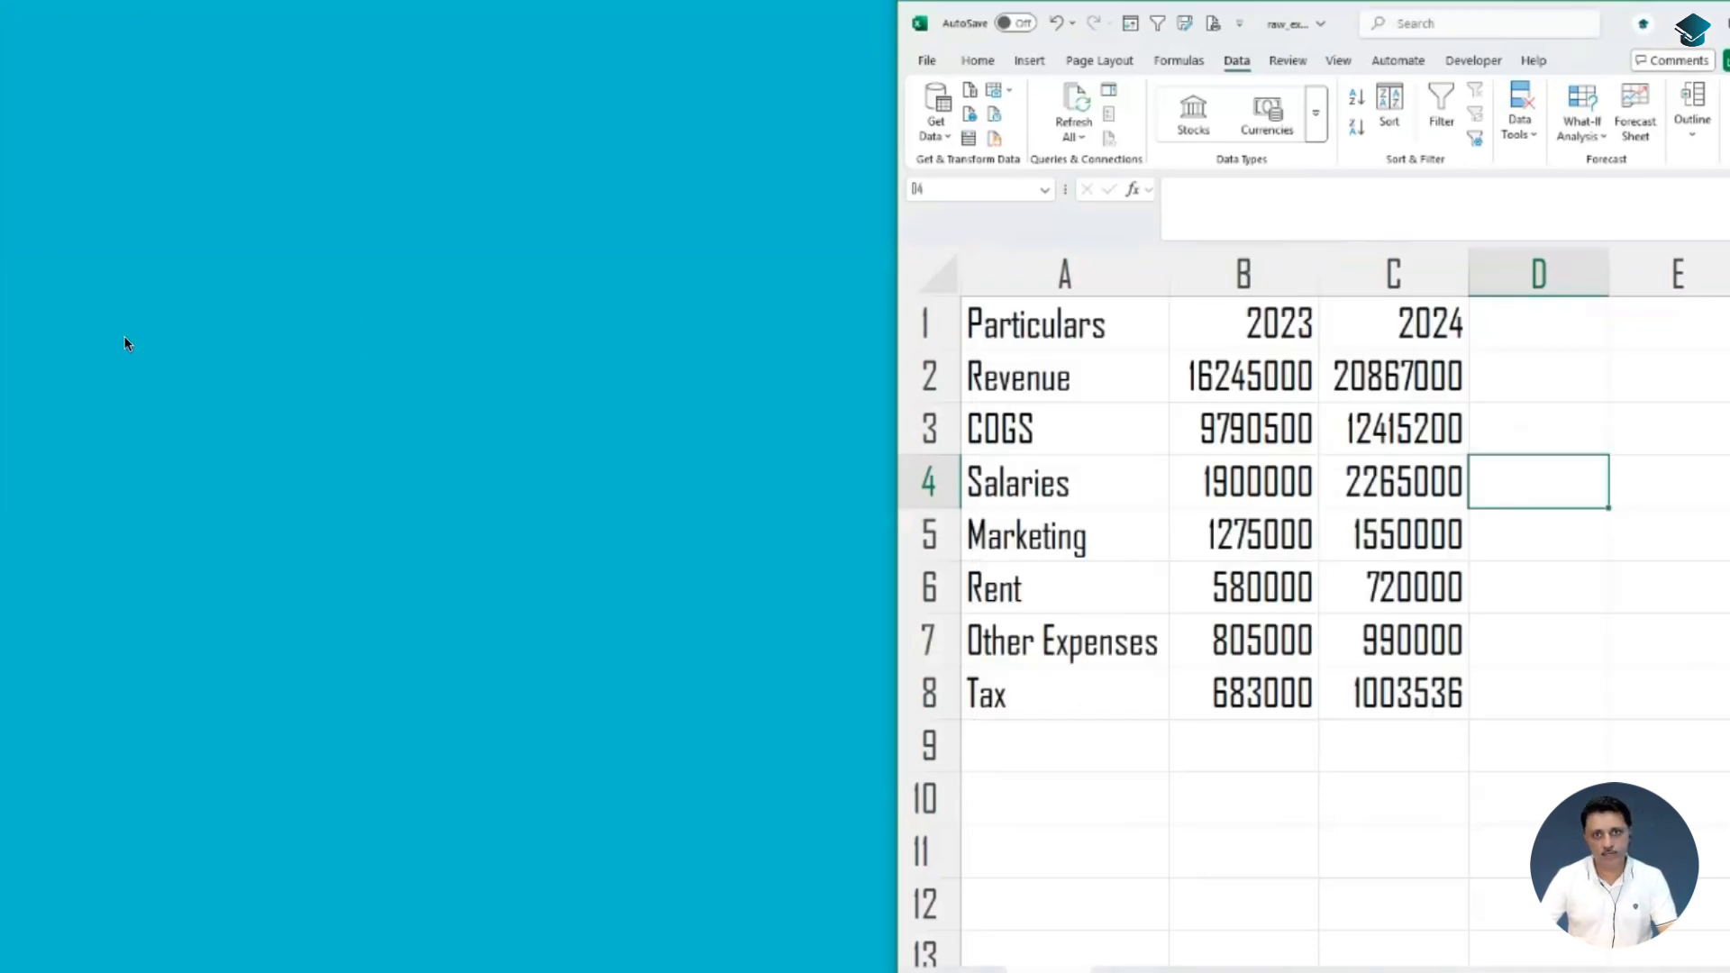
Arrange the raw_extract.txt window beside the summary workbook and lengthen it to show every line down to Share Capital
mouse_move(348, 353)
mouse_down()
mouse_move(366, 358)
mouse_move(330, 375)
mouse_up()
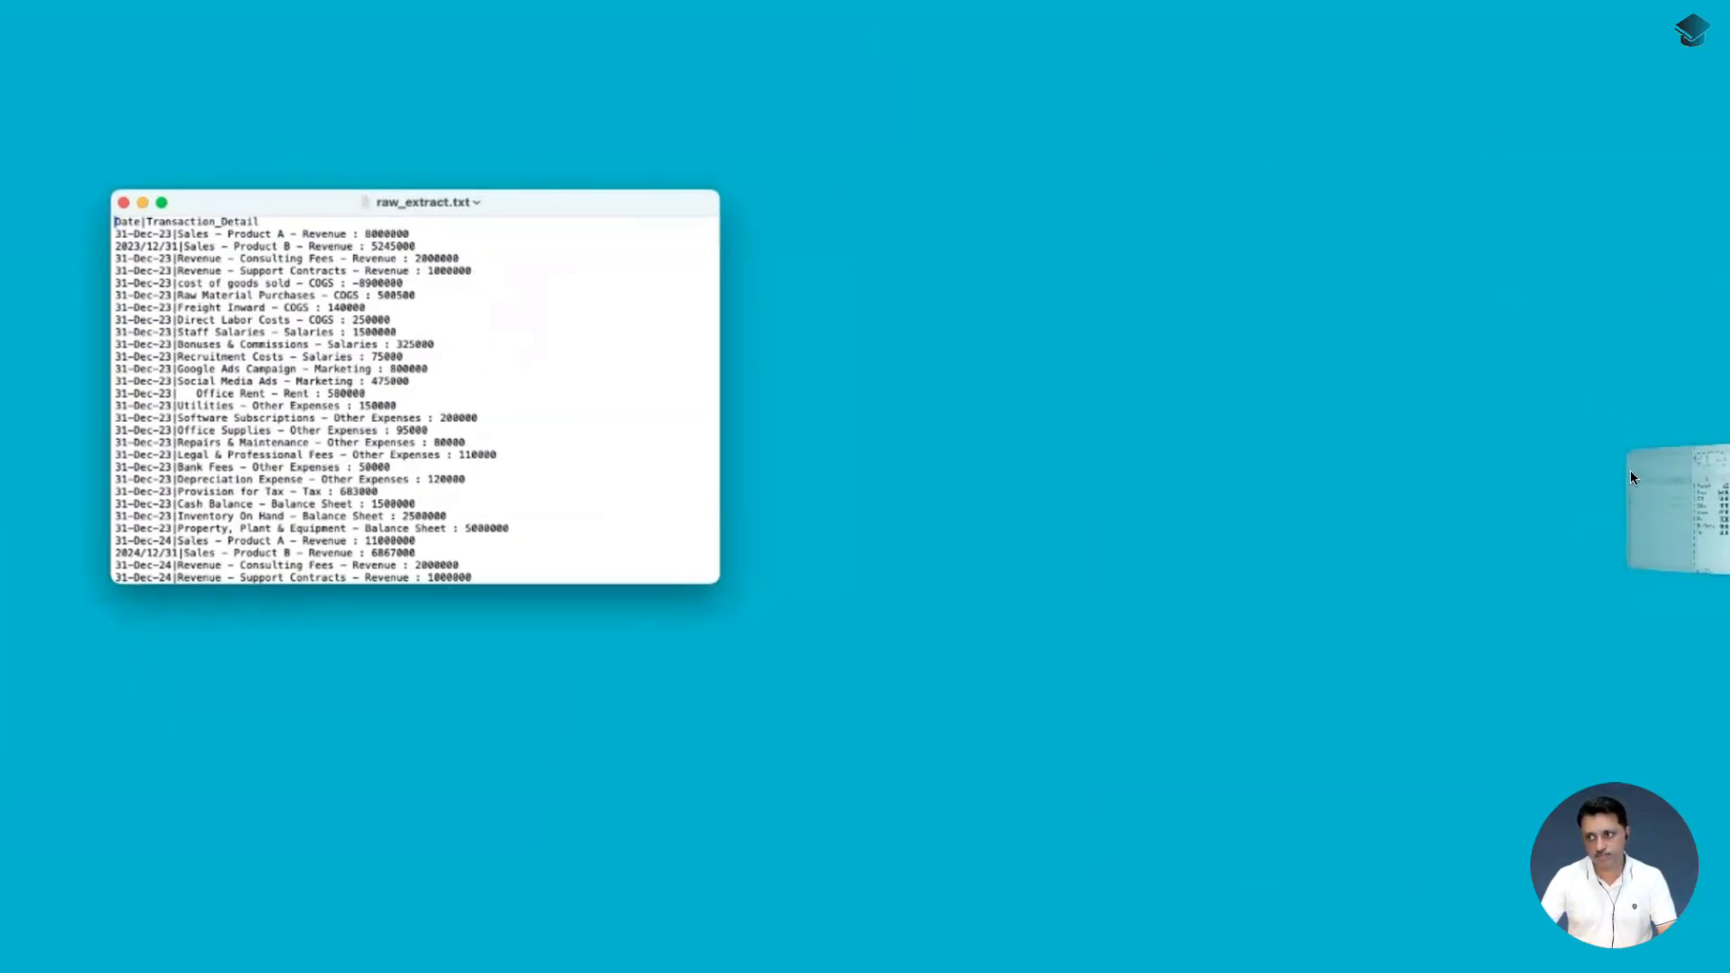
drag(1602, 191, 1555, 68)
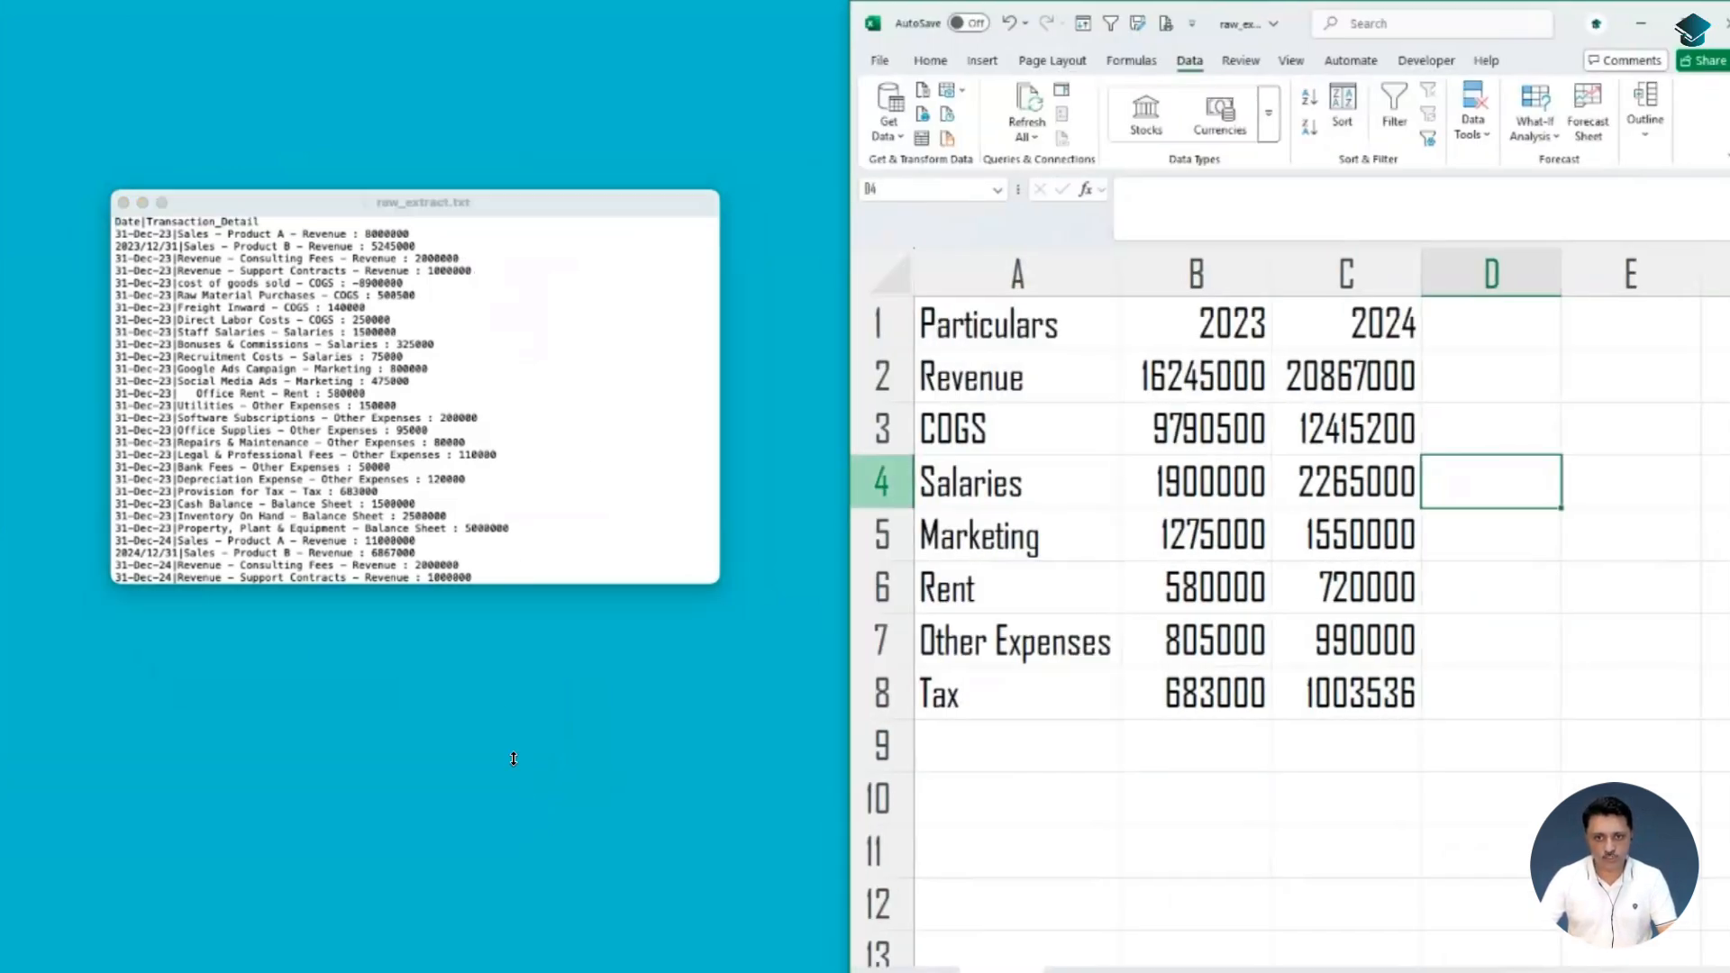
drag(414, 583, 415, 971)
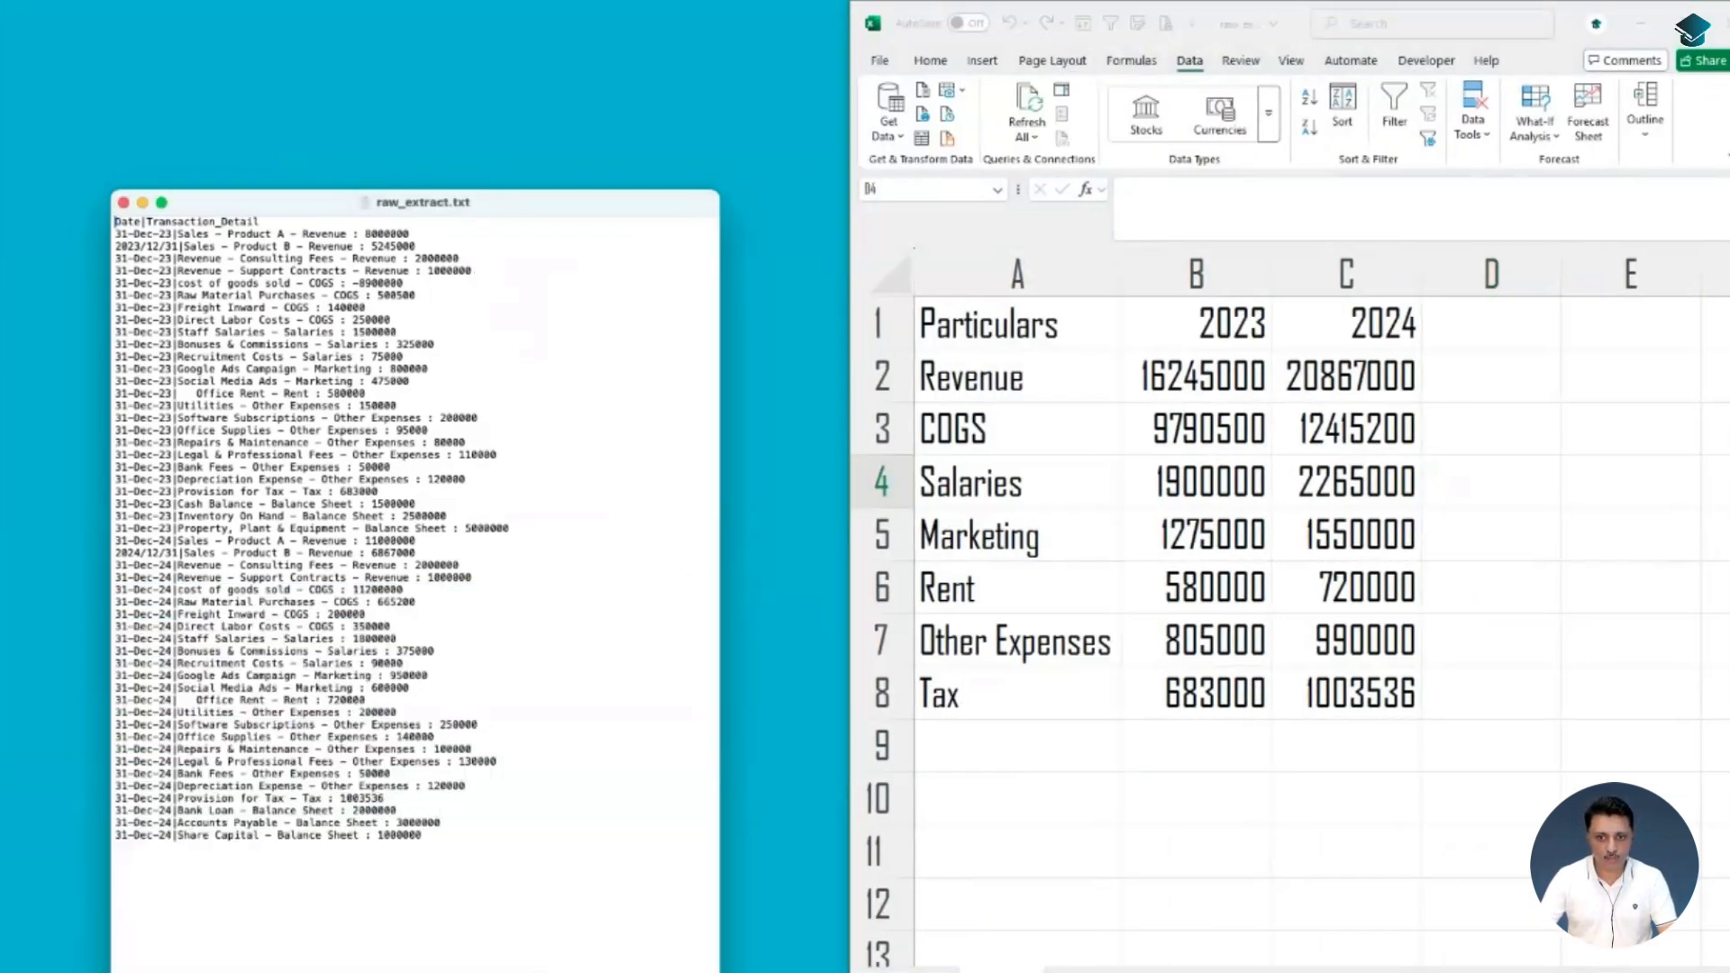
drag(559, 834, 566, 847)
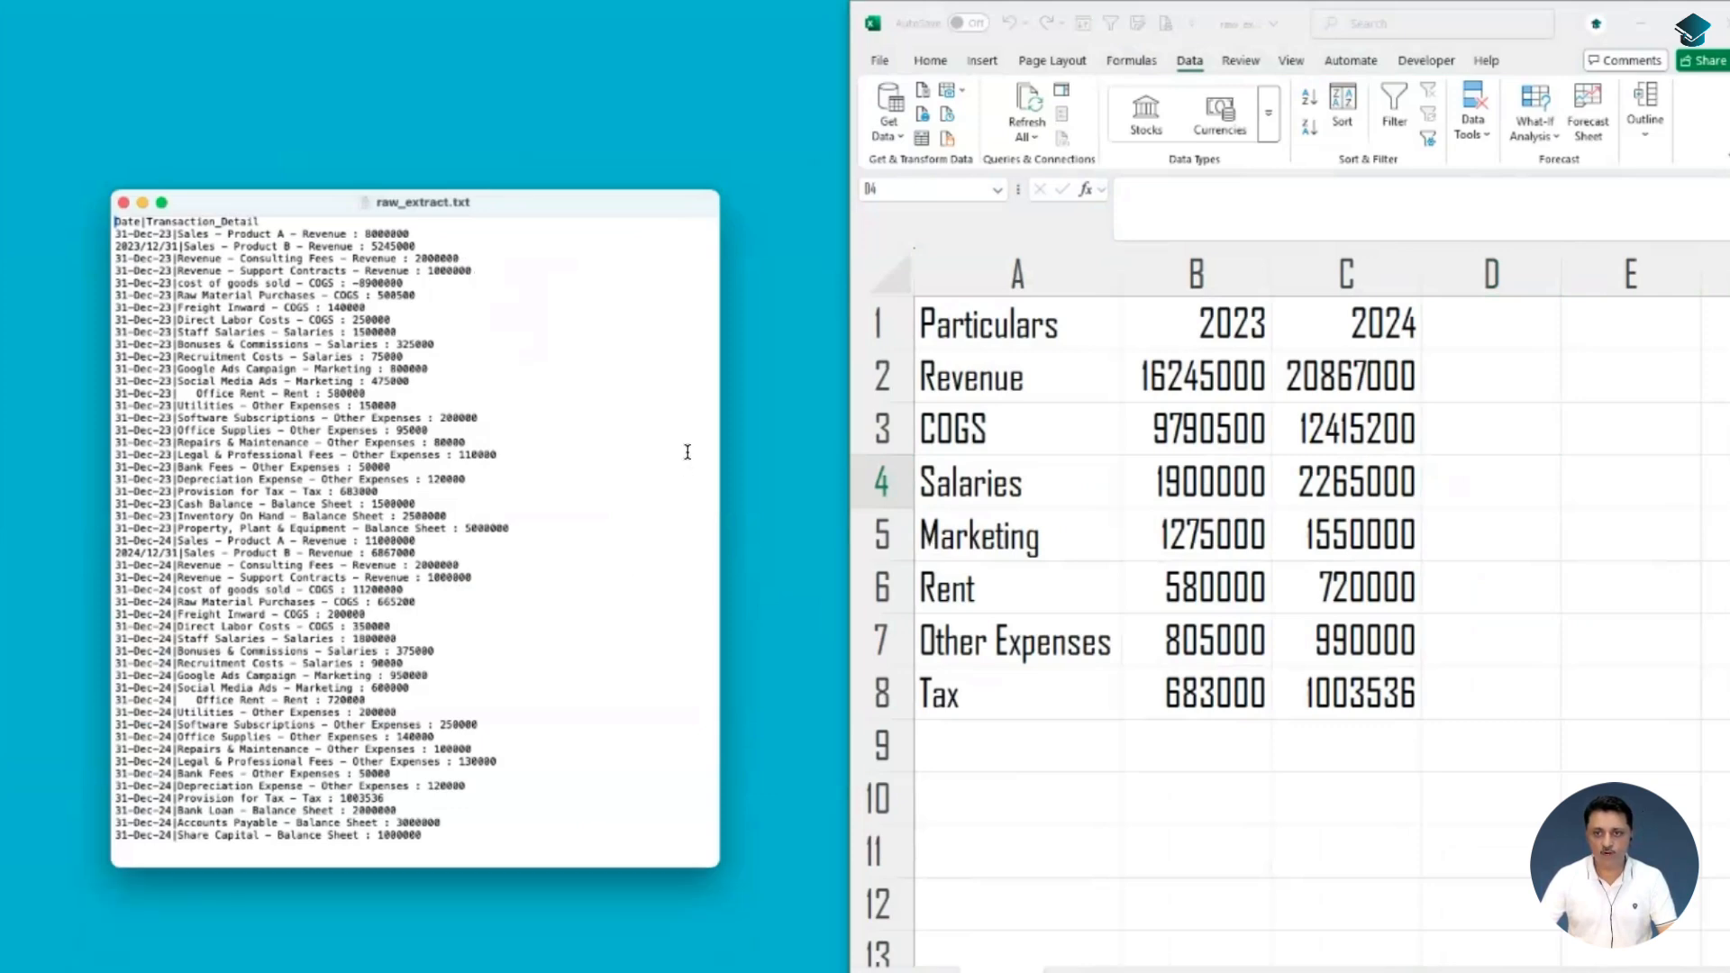